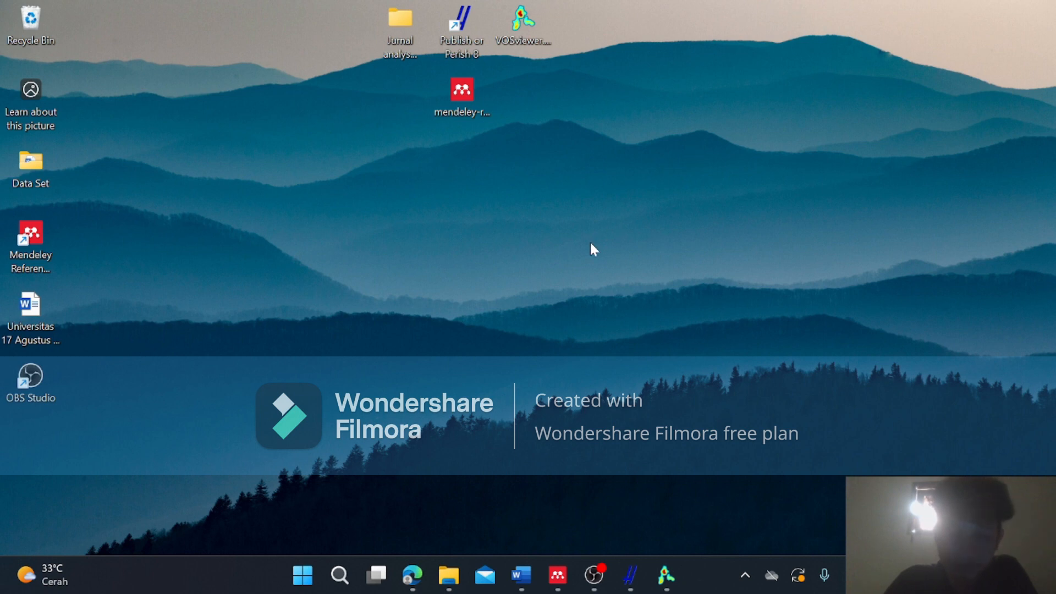
# Switch to the assignment document in Word and review its instructions, the analysis title and the numbered list of research applications.
pyautogui.click(520, 577)
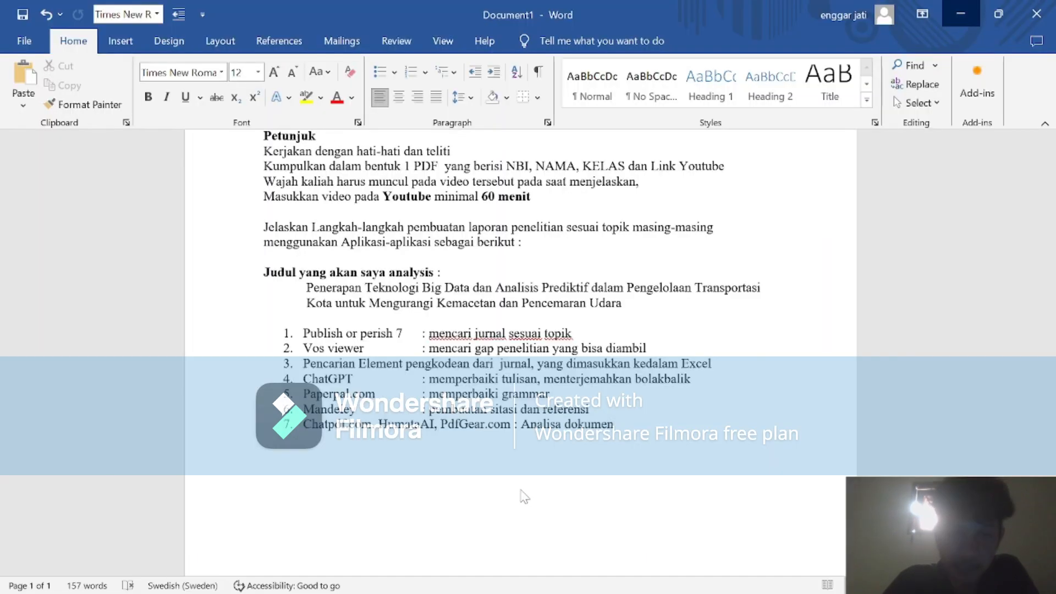
pyautogui.scroll(3, 520, 352)
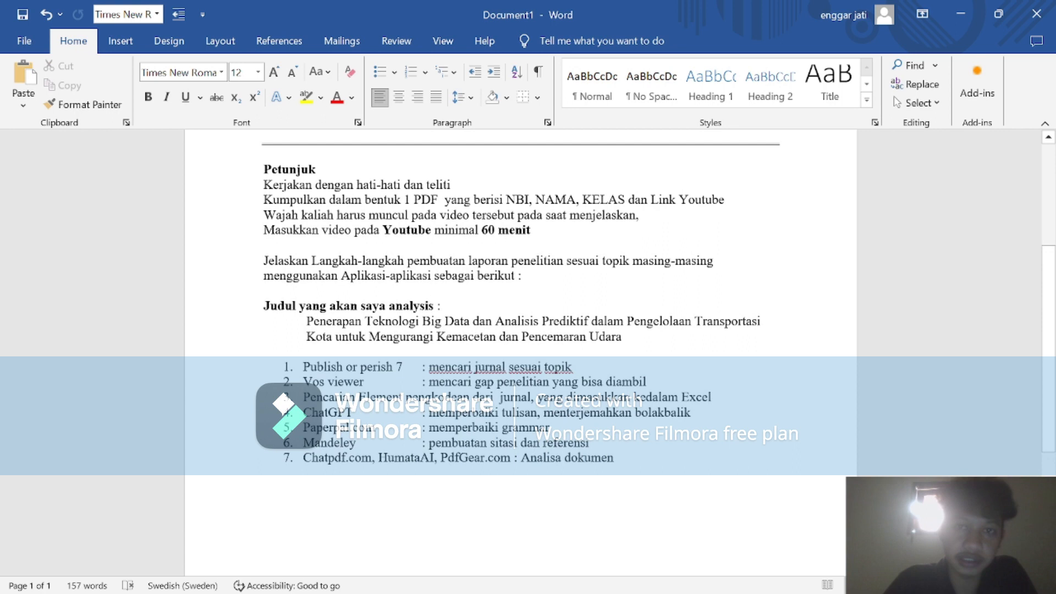
pyautogui.scroll(1, 520, 352)
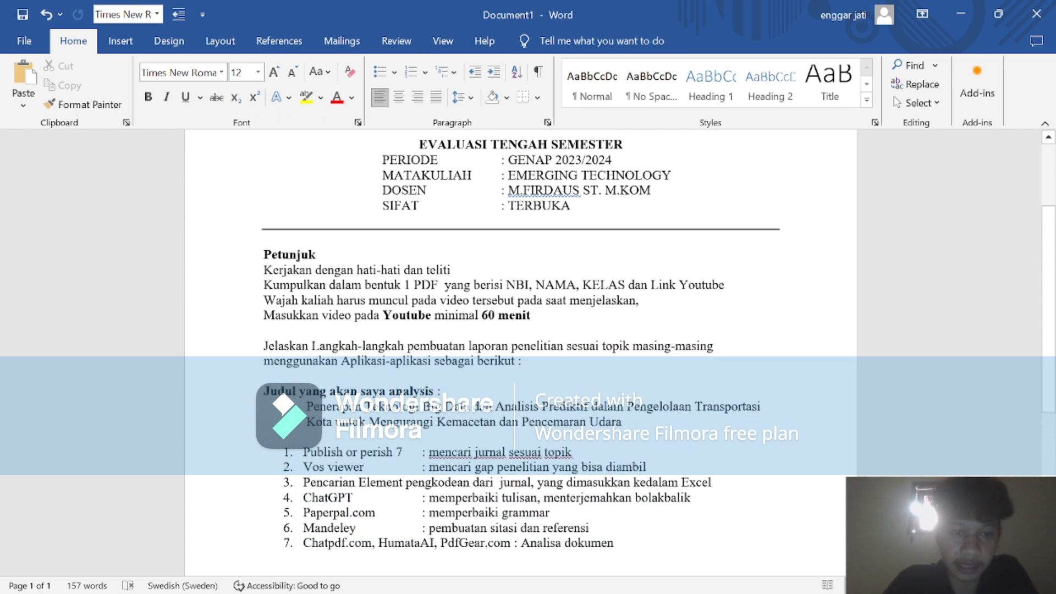
pyautogui.scroll(1, 520, 352)
pyautogui.scroll(-1, 520, 352)
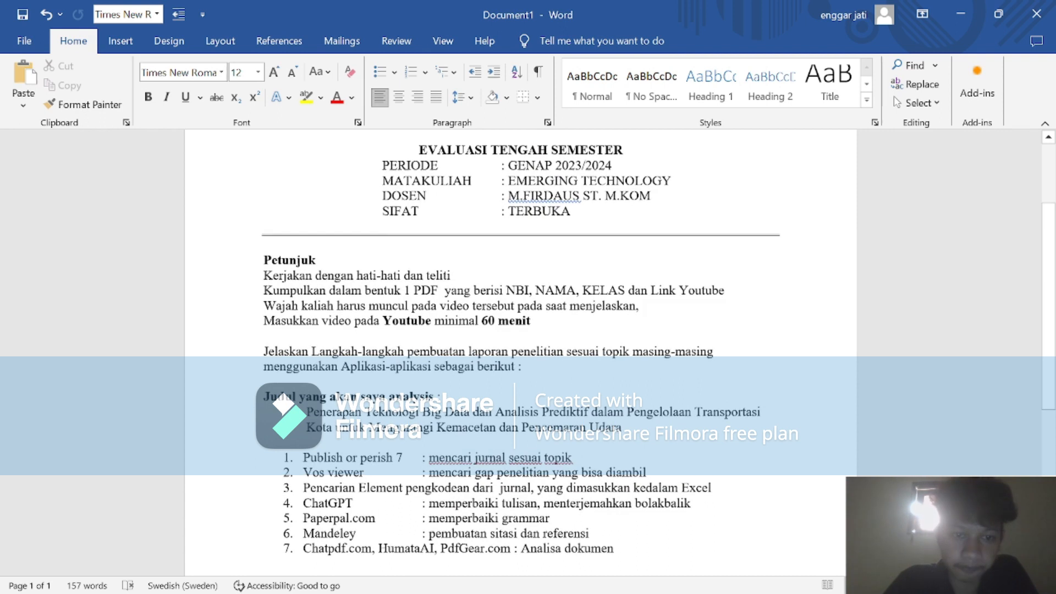
pyautogui.scroll(-2, 520, 352)
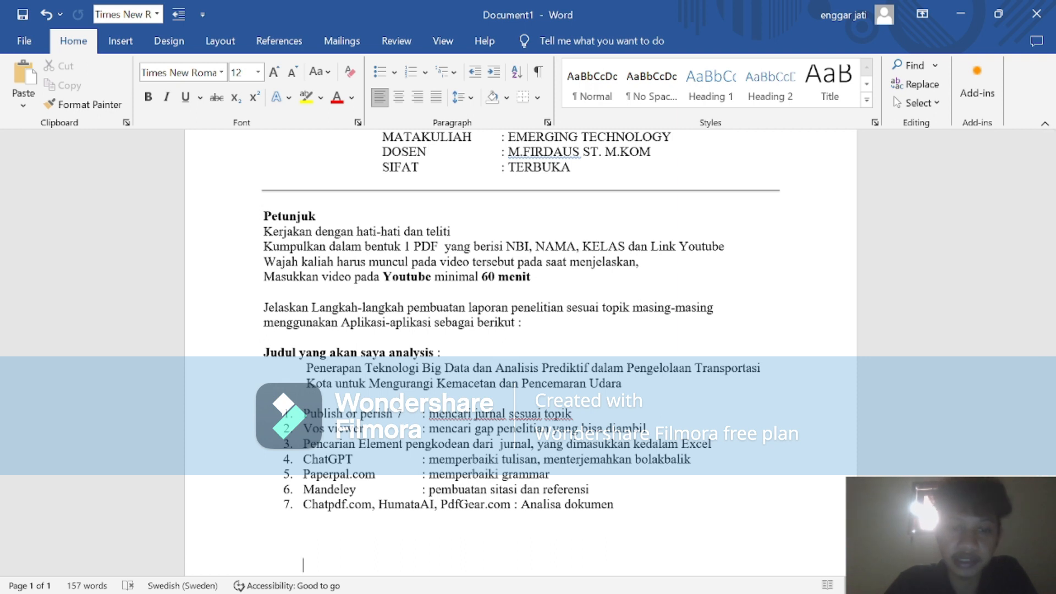
pyautogui.scroll(-3, 520, 308)
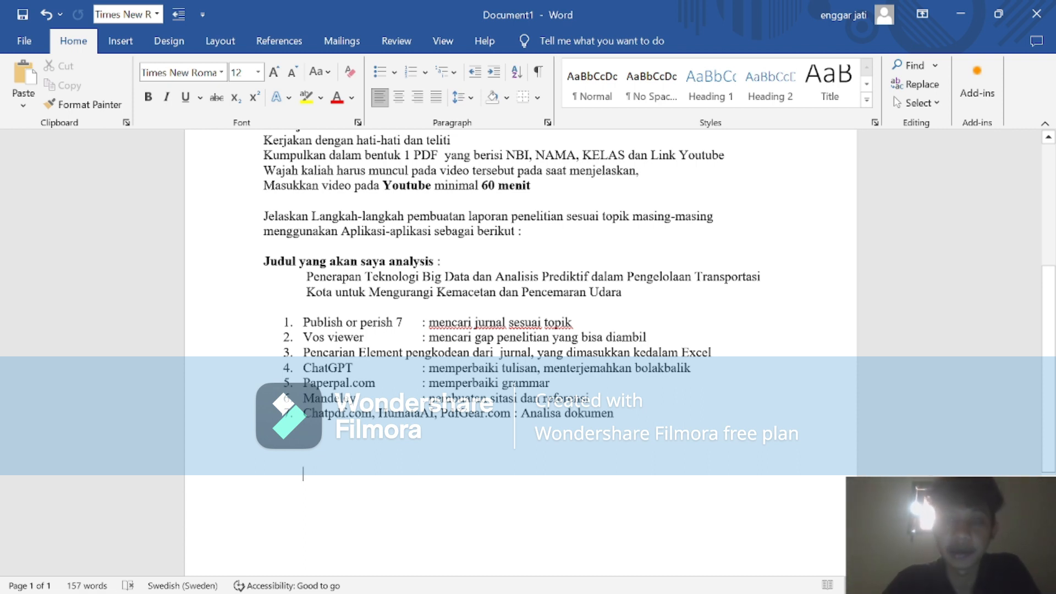
pyautogui.scroll(-1, 520, 352)
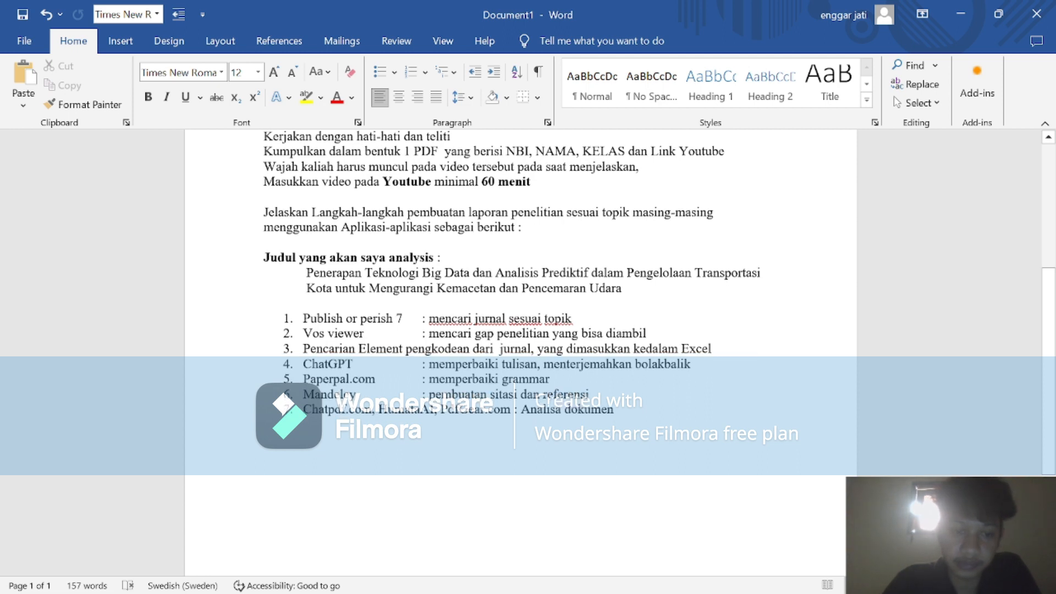
pyautogui.scroll(-1, 520, 352)
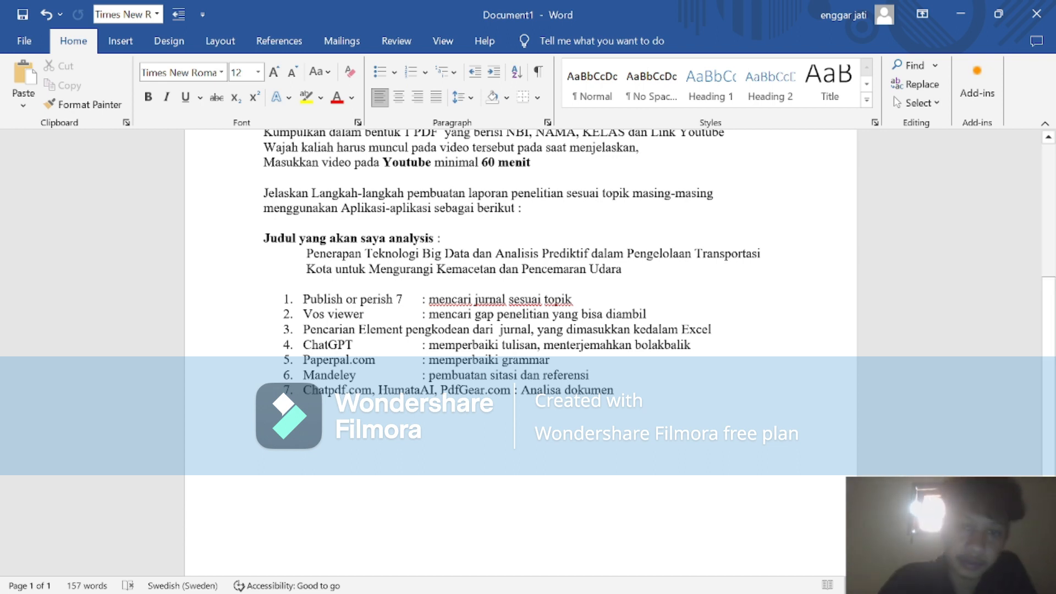
pyautogui.scroll(2, 521, 297)
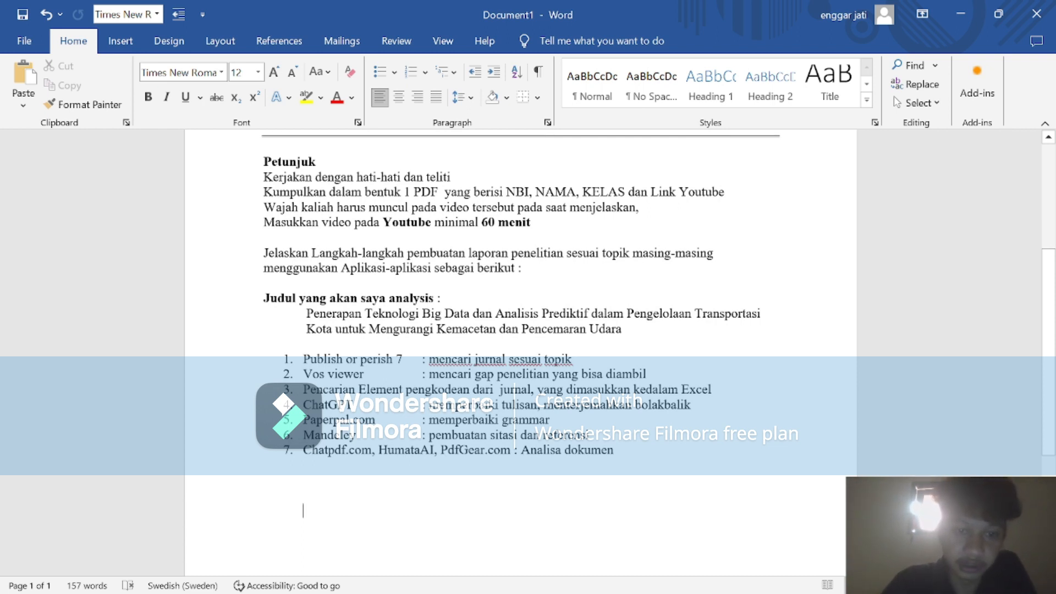
pyautogui.scroll(-2, 304, 510)
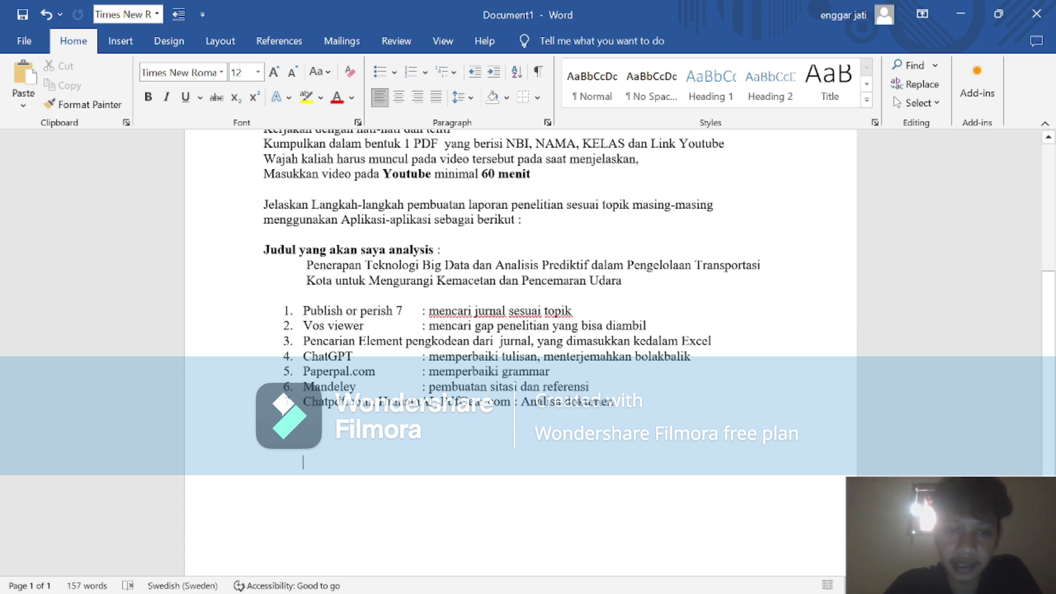
pyautogui.moveTo(303, 311); pyautogui.dragTo(406, 310)
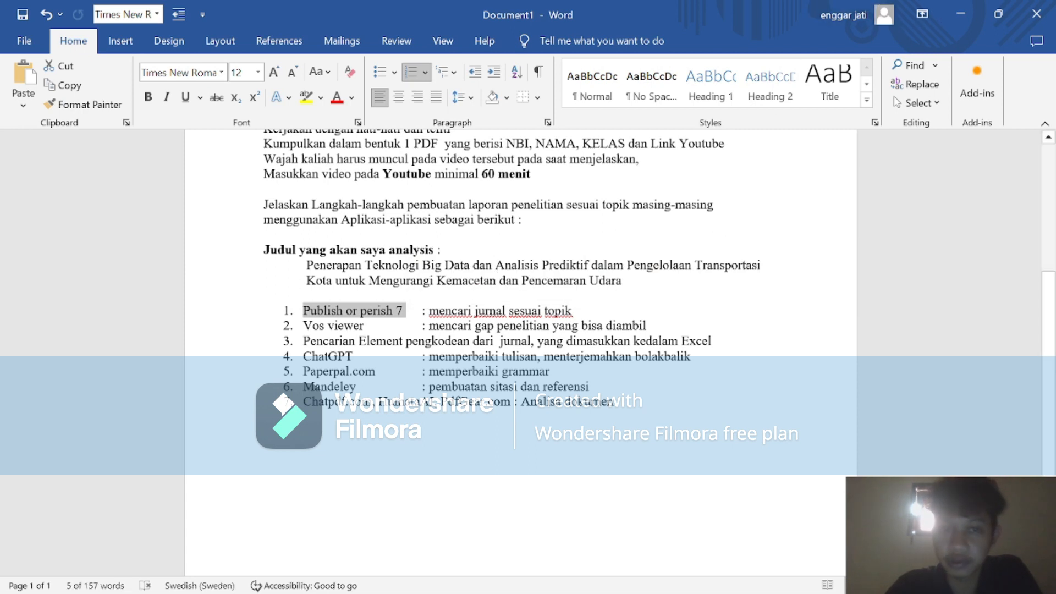
pyautogui.moveTo(306, 265); pyautogui.dragTo(629, 281)
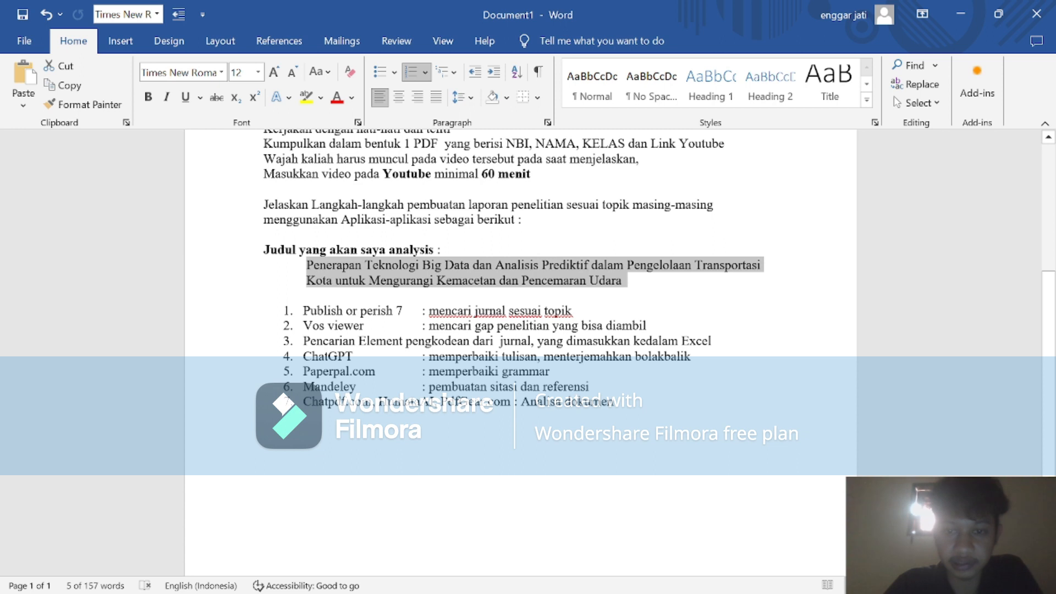
pyautogui.click(615, 402)
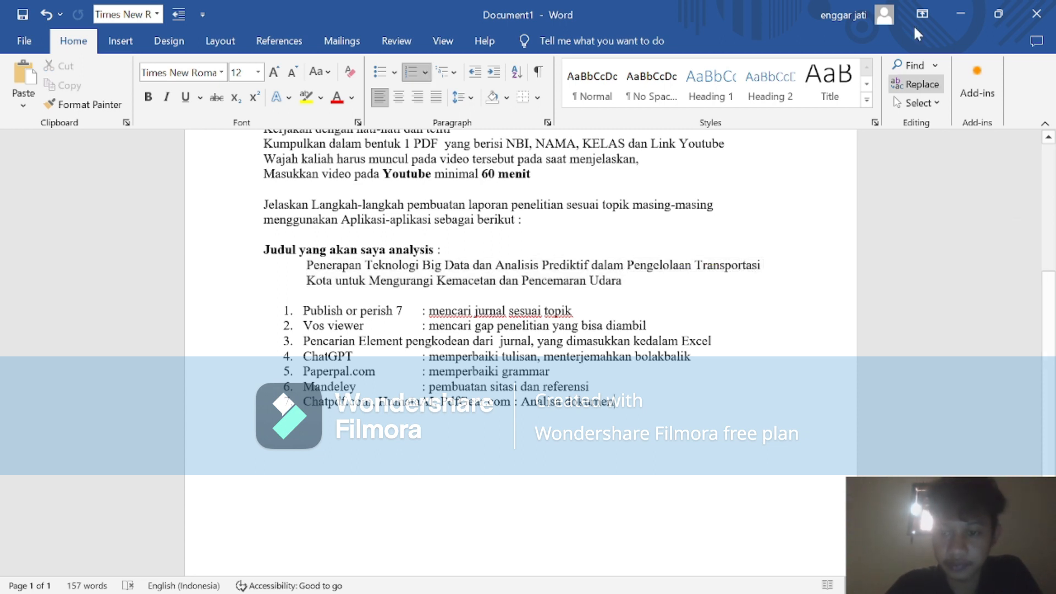
pyautogui.click(961, 13)
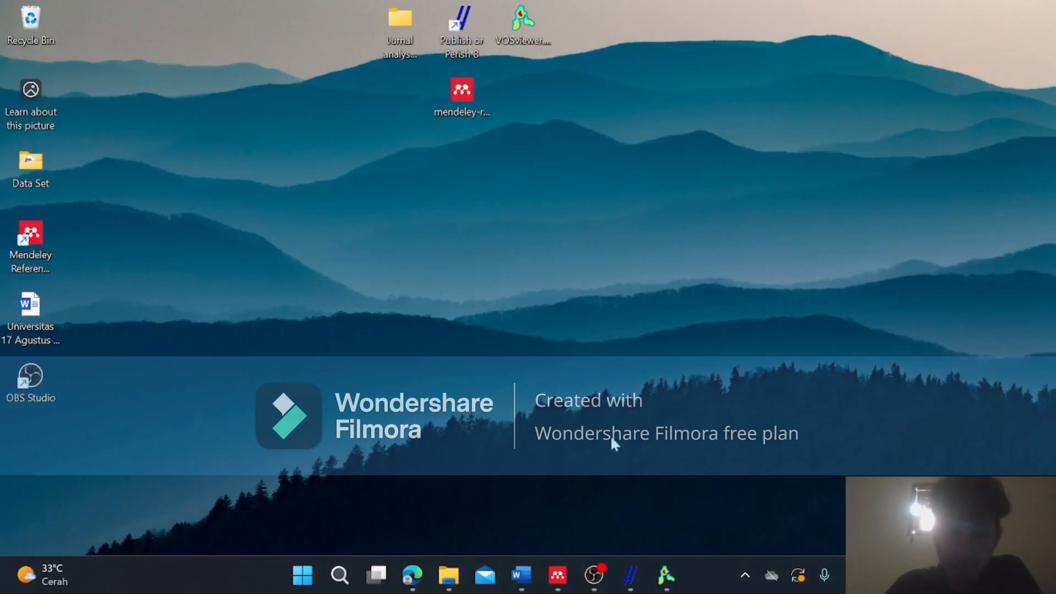
# Switch to Publish or Perish, run a Google Scholar search for the keywords "teknologi big data" and look through the papers.
pyautogui.moveTo(631, 575)
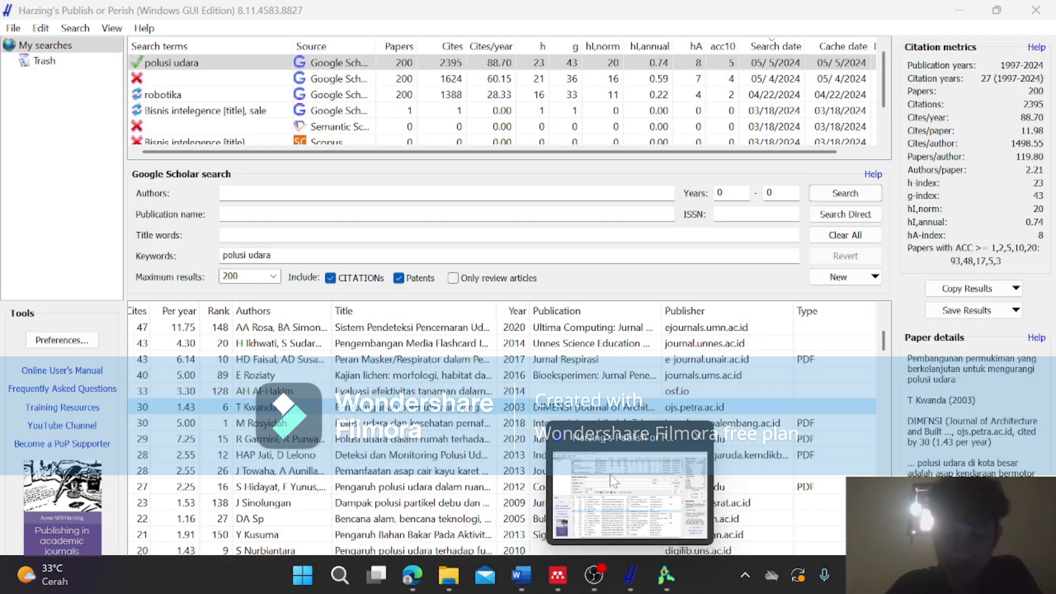
pyautogui.click(610, 474)
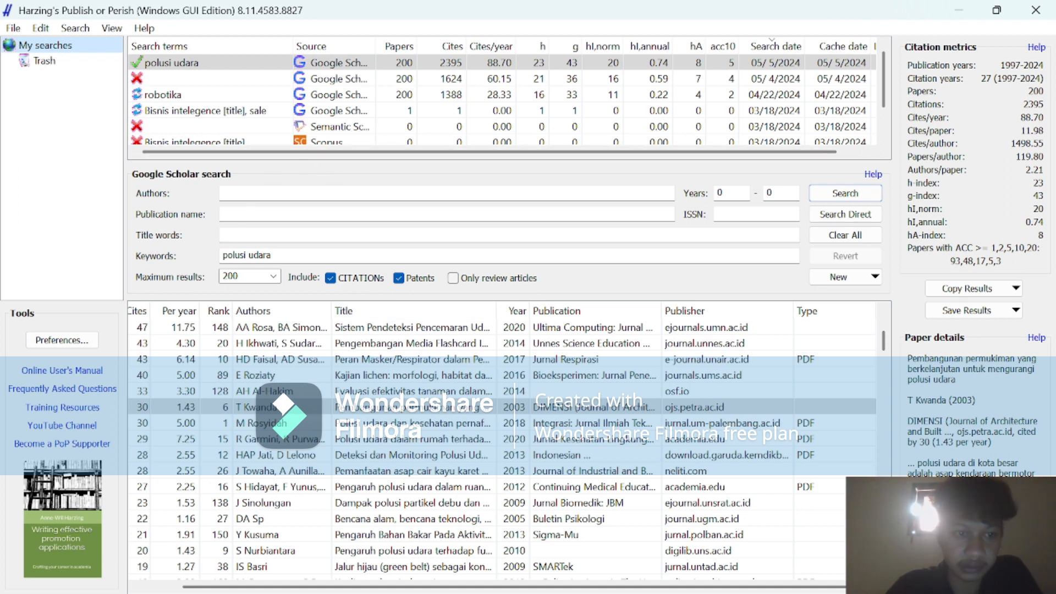
pyautogui.click(238, 254)
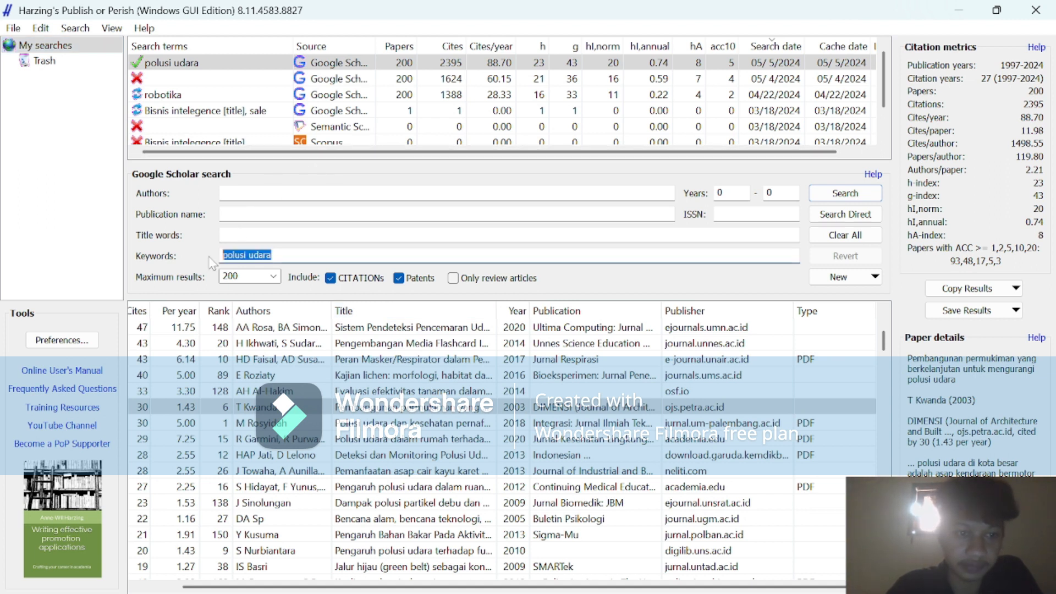
pyautogui.press('BackSpace')
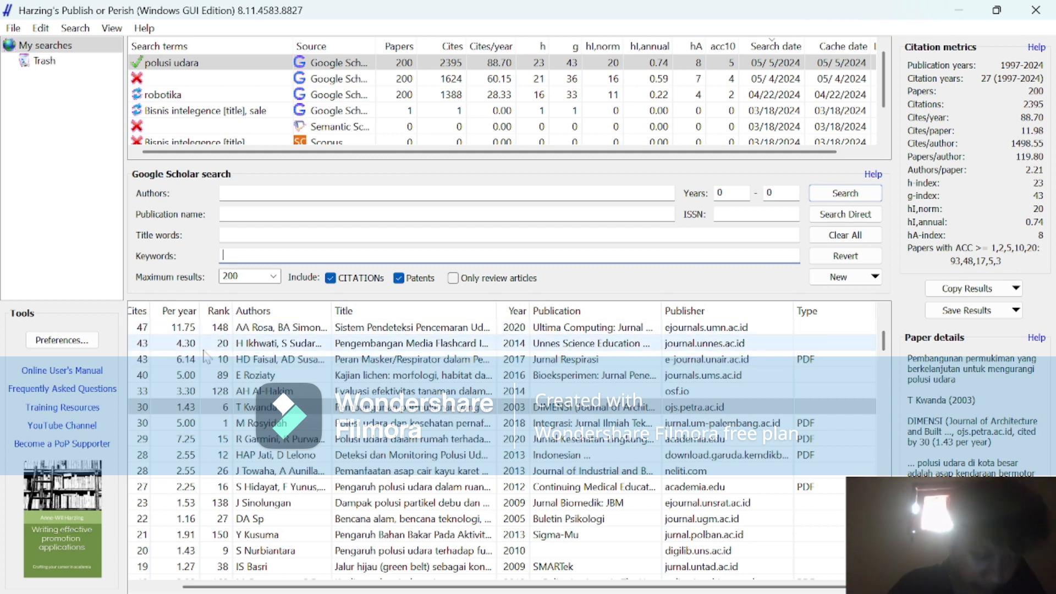
pyautogui.write('te')
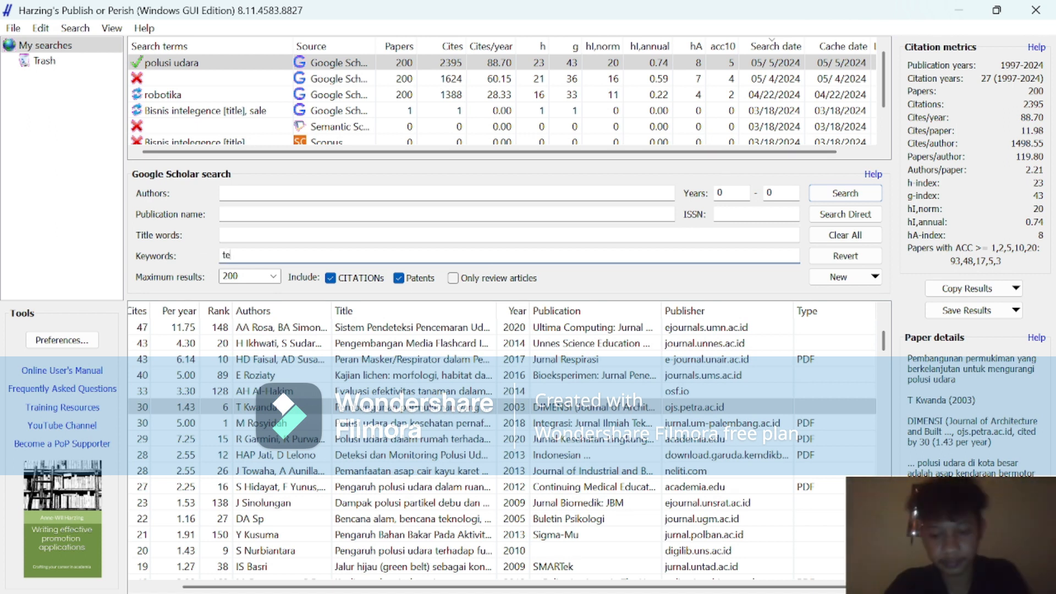
pyautogui.write('kno')
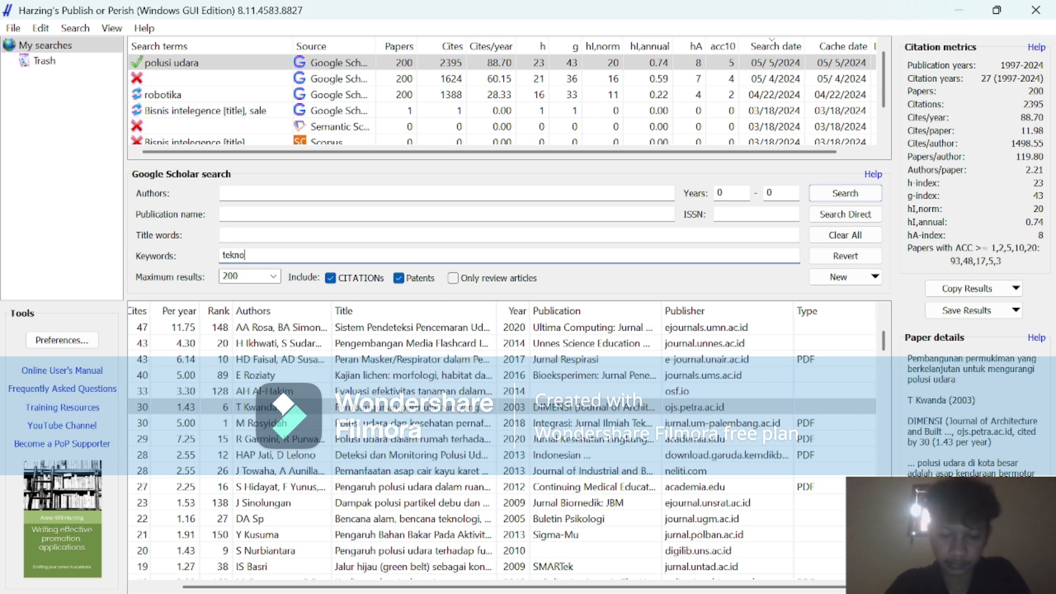
pyautogui.write('logi big')
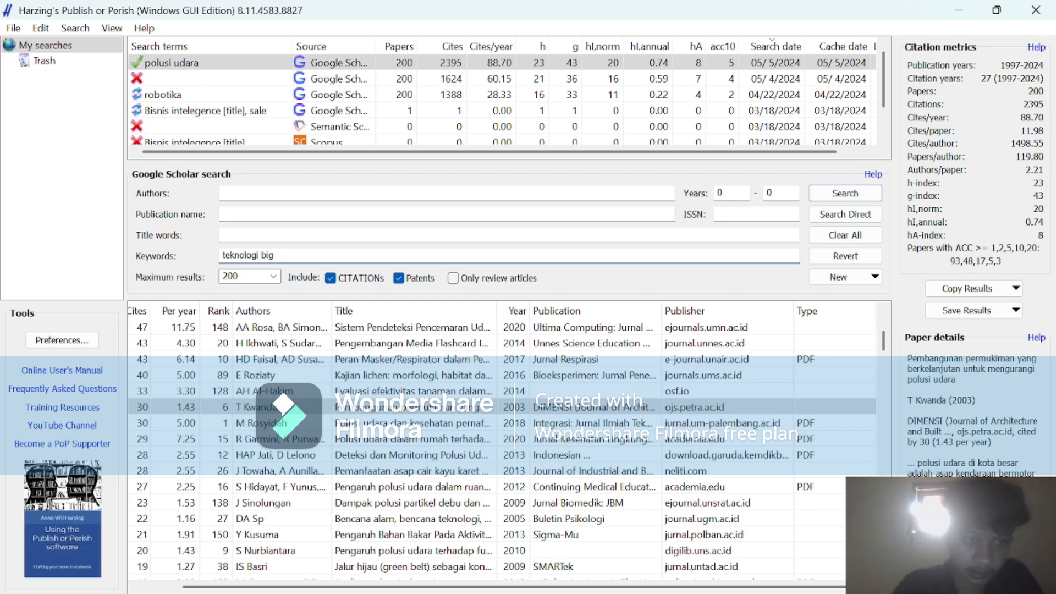
pyautogui.write(' data')
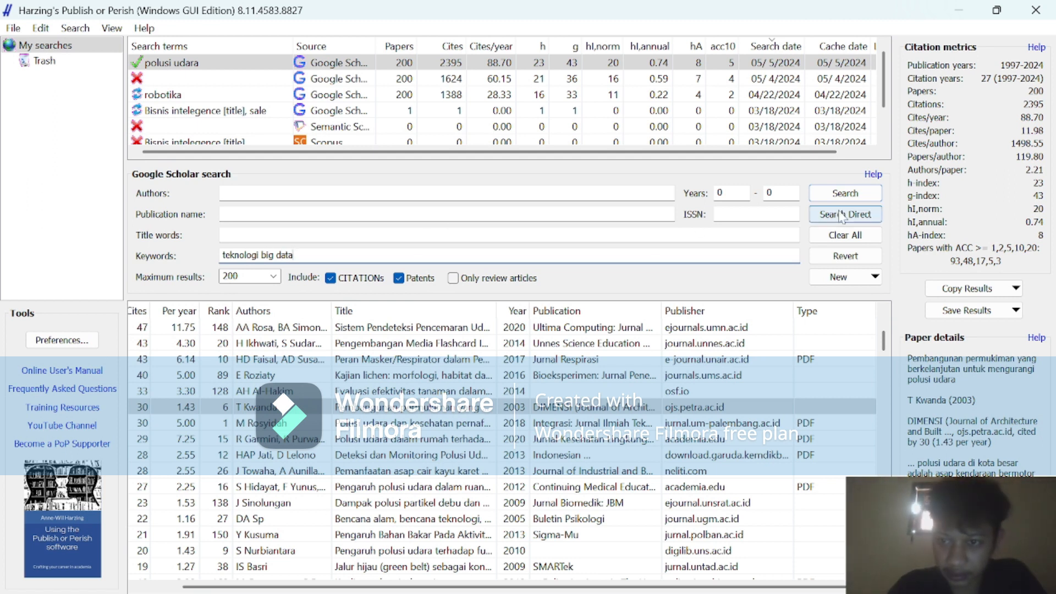
pyautogui.click(845, 195)
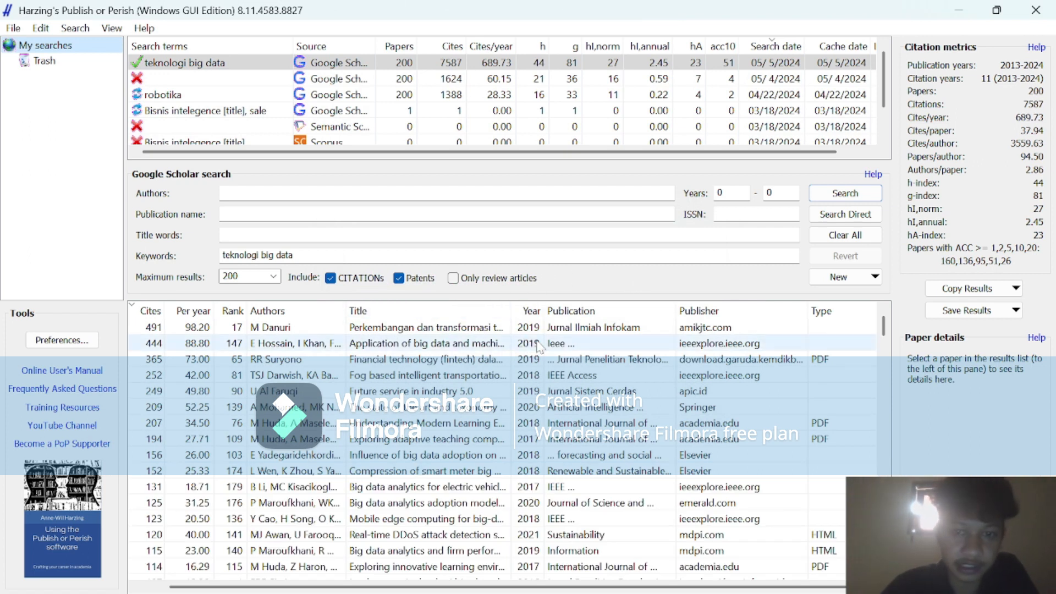
pyautogui.scroll(-15, 563, 417)
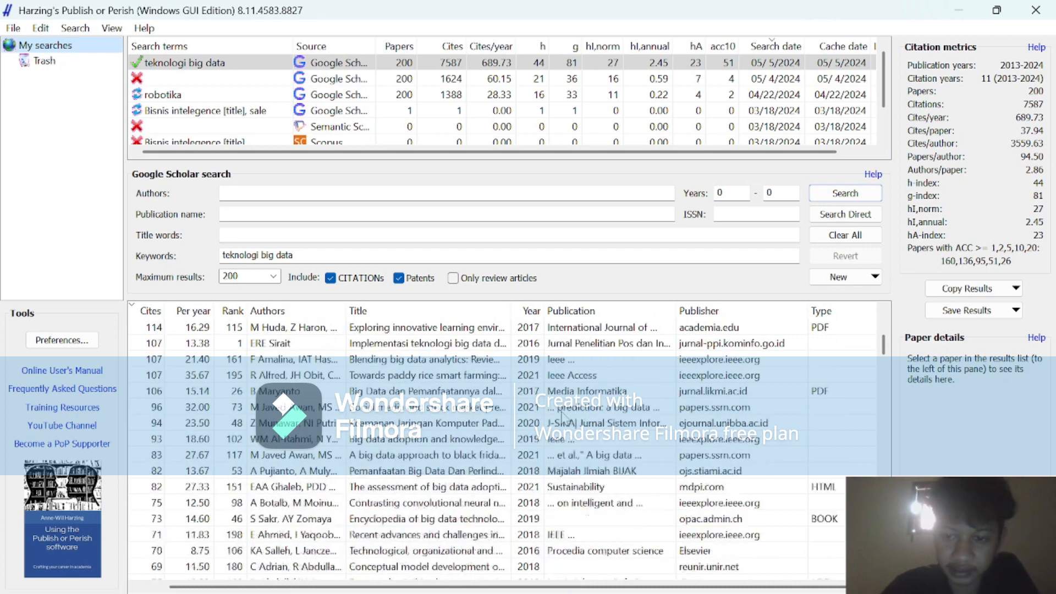
pyautogui.scroll(-15, 562, 416)
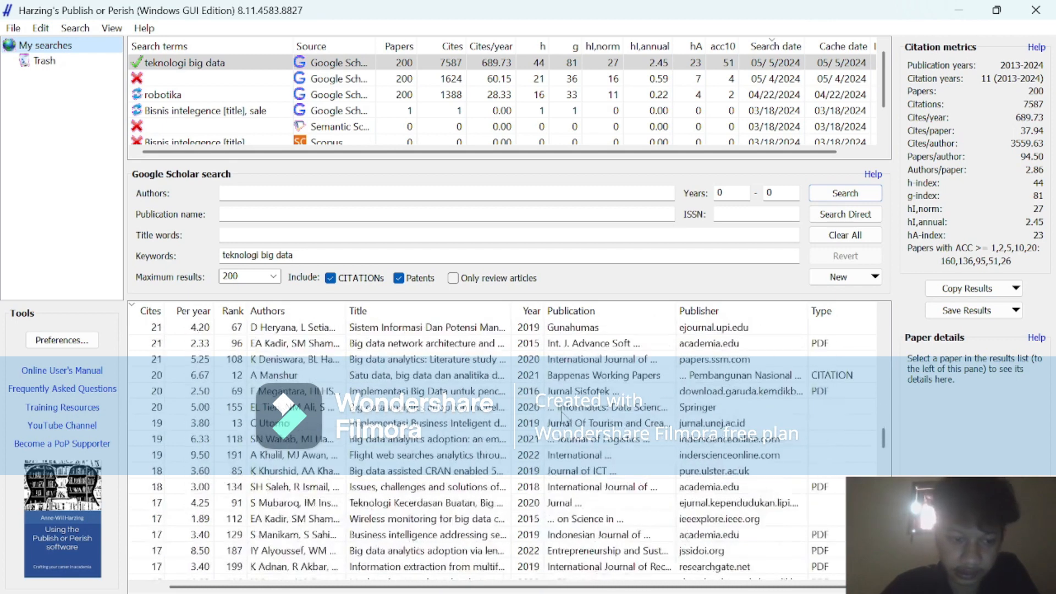
pyautogui.scroll(-15, 562, 417)
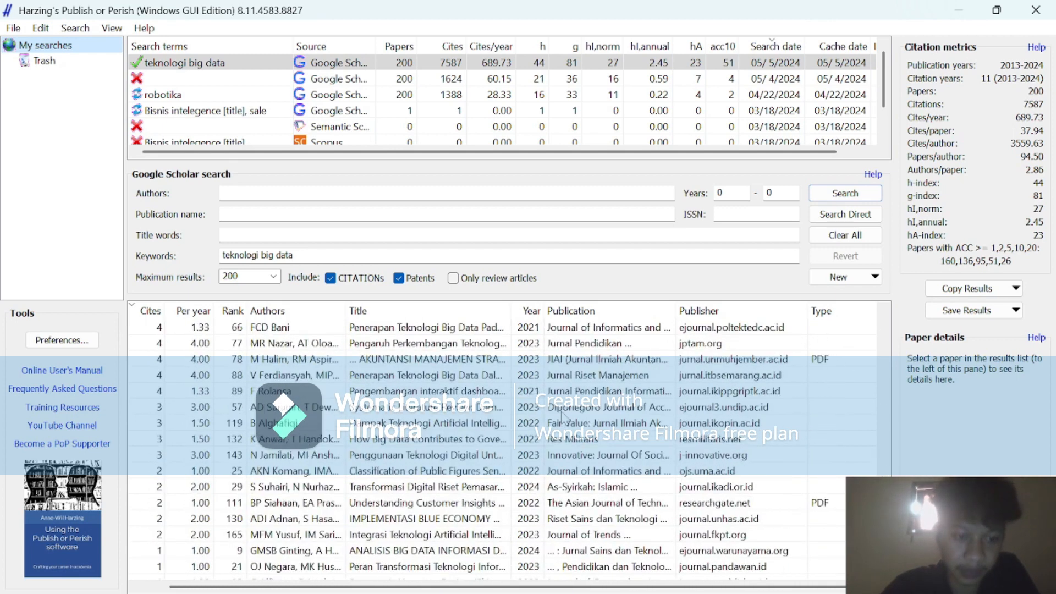
pyautogui.scroll(20, 562, 417)
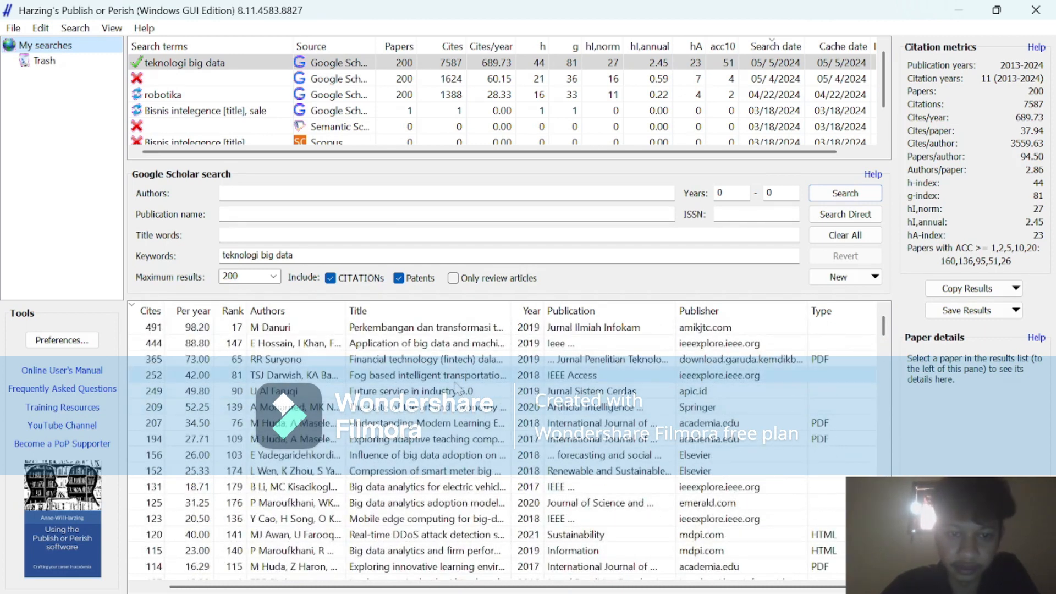
# Export the "teknologi big data" search results in RIS/RefManager format as PoPCites.ris into the Desktop folder "Jurnal analysis polusi".
pyautogui.click(251, 60)
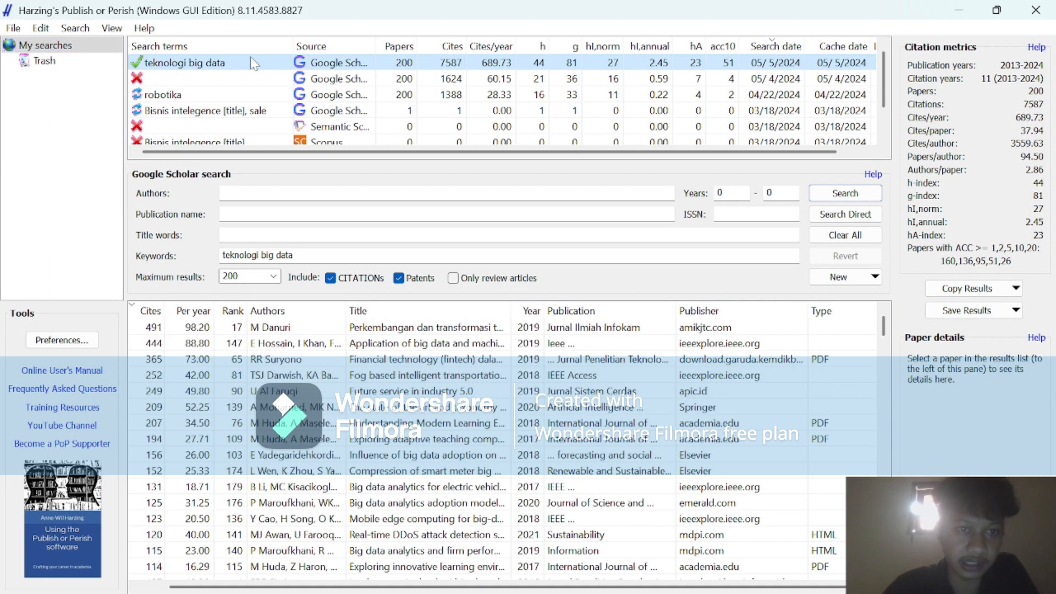
pyautogui.click(9, 30)
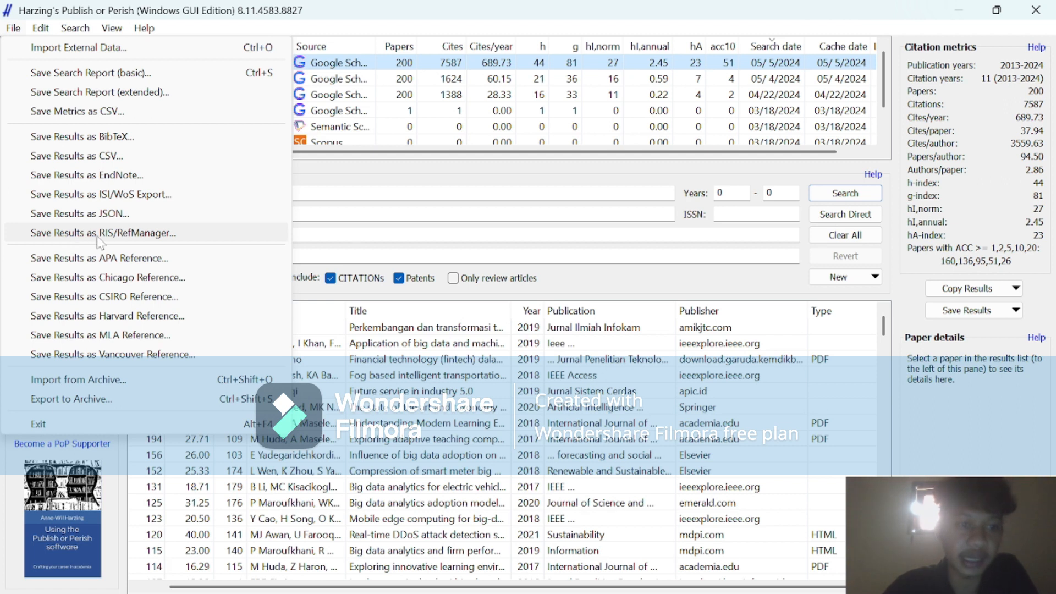
pyautogui.click(138, 233)
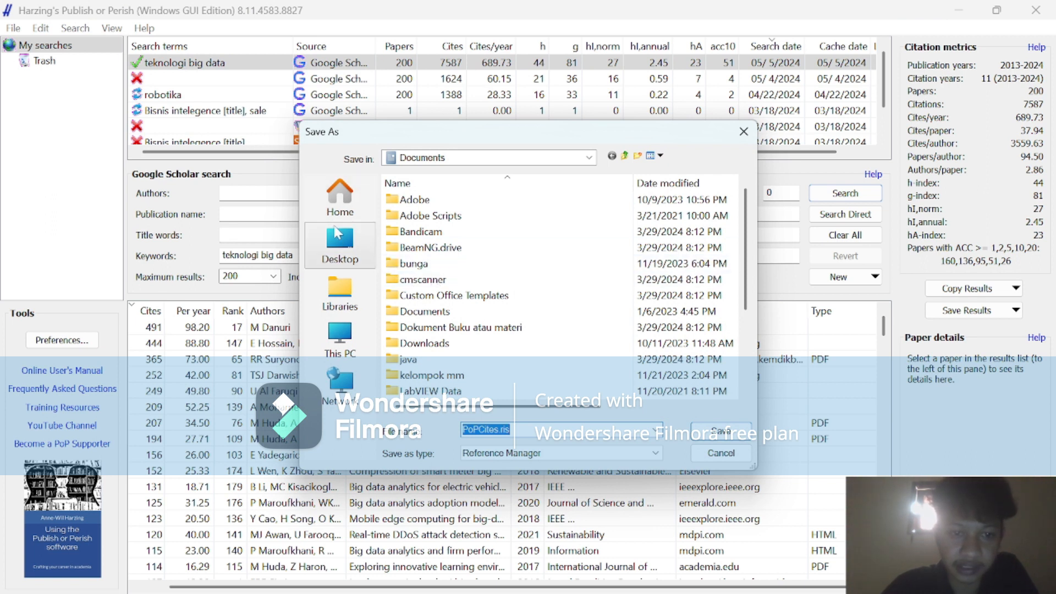
pyautogui.click(340, 248)
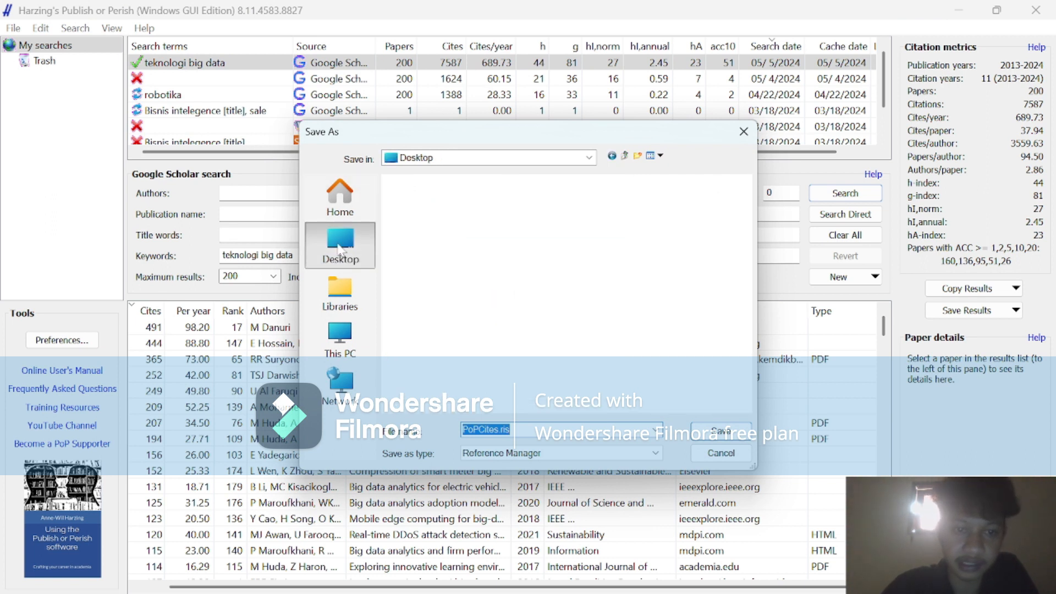
pyautogui.scroll(-3, 460, 270)
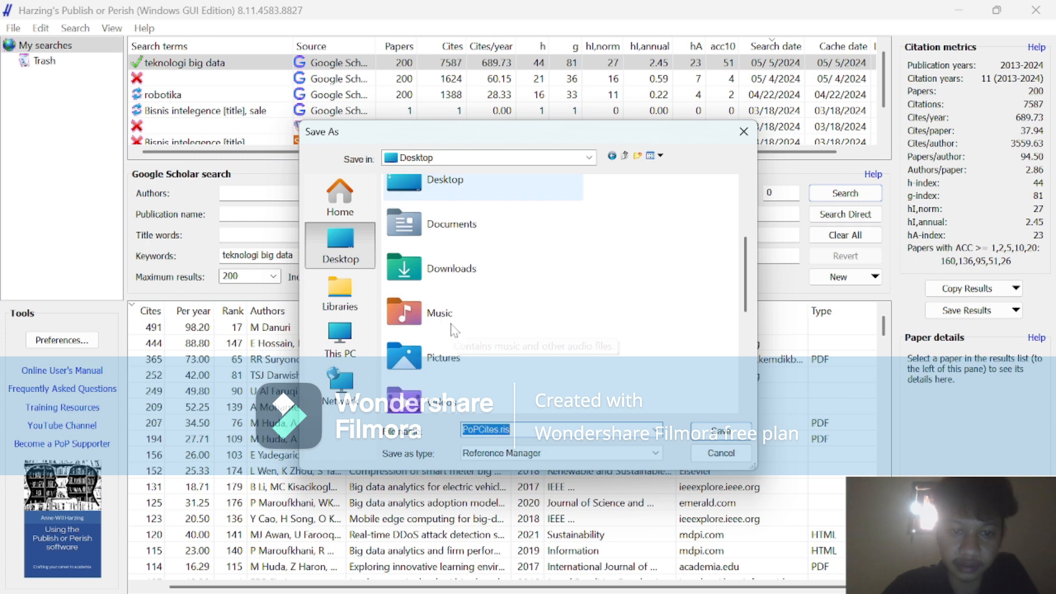
pyautogui.scroll(2, 442, 322)
pyautogui.scroll(1, 440, 322)
pyautogui.click(423, 307)
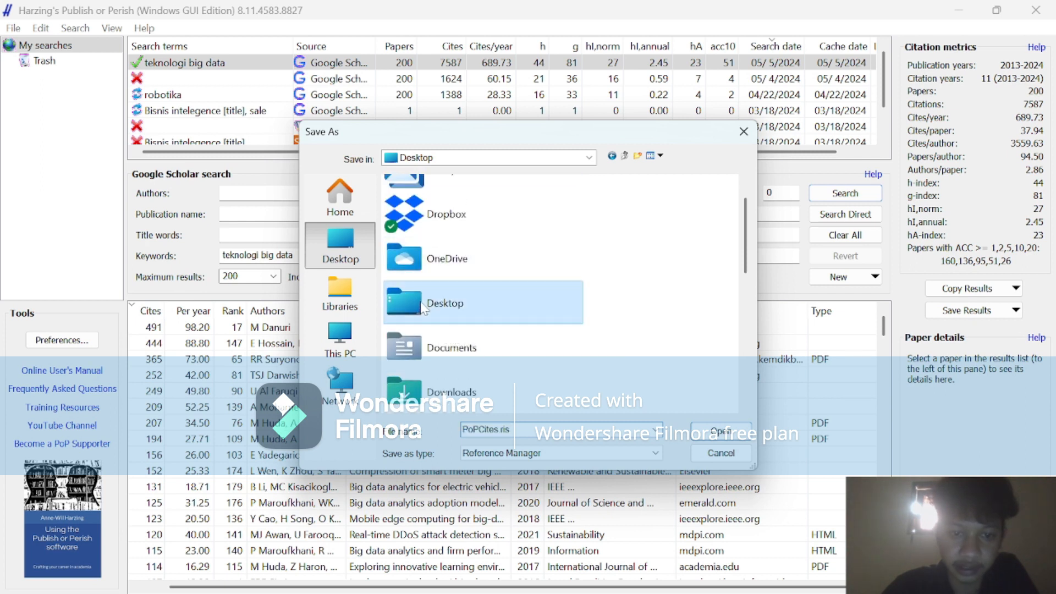
pyautogui.doubleClick(422, 307)
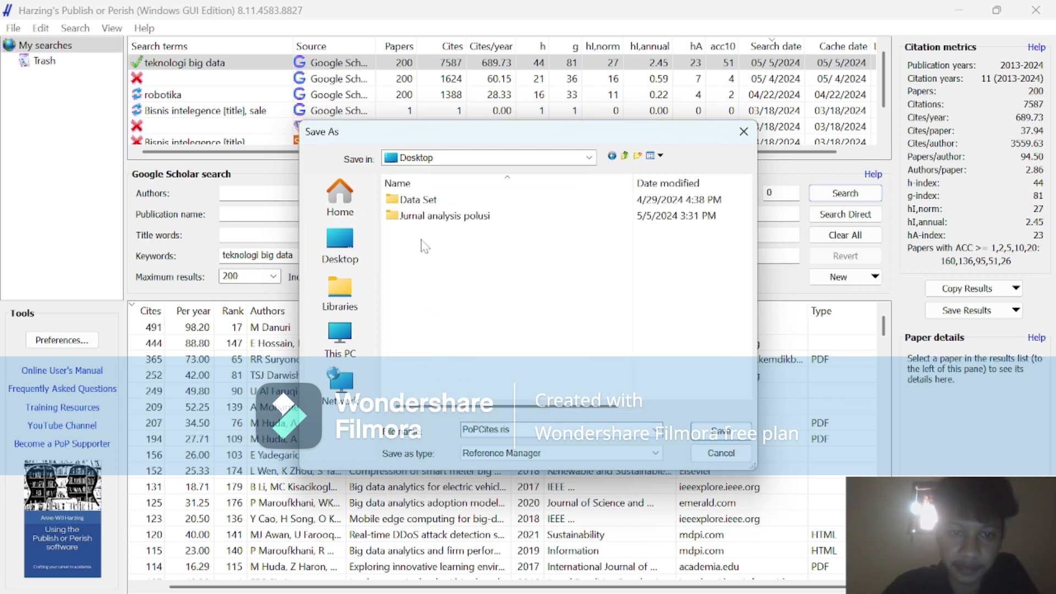
pyautogui.doubleClick(423, 219)
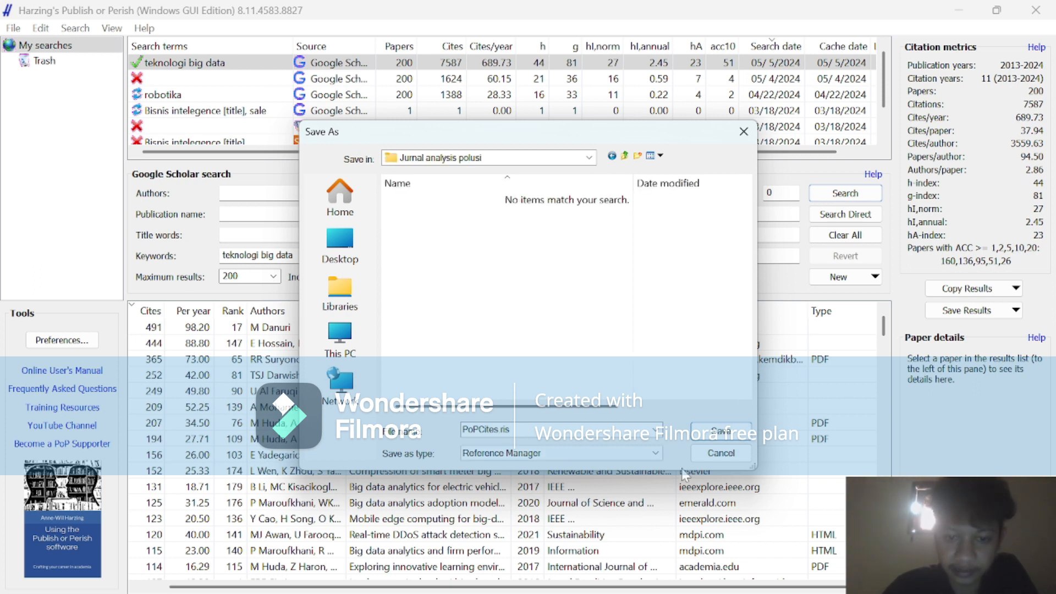
pyautogui.click(727, 433)
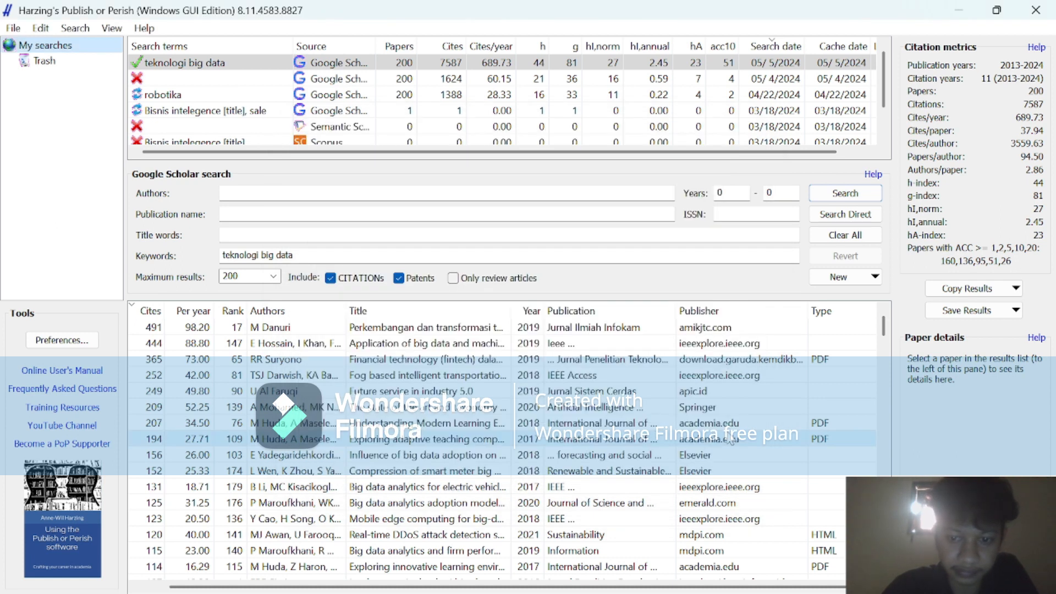
# Check the desktop folder "Jurnal analysis polusi" for the exported RIS file.
pyautogui.click(959, 9)
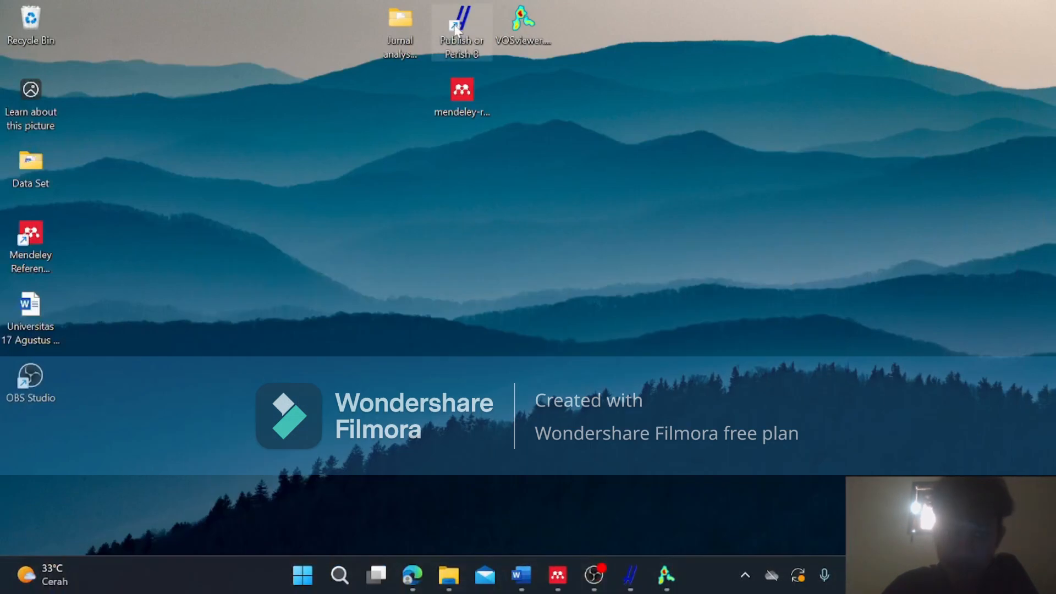
pyautogui.doubleClick(397, 22)
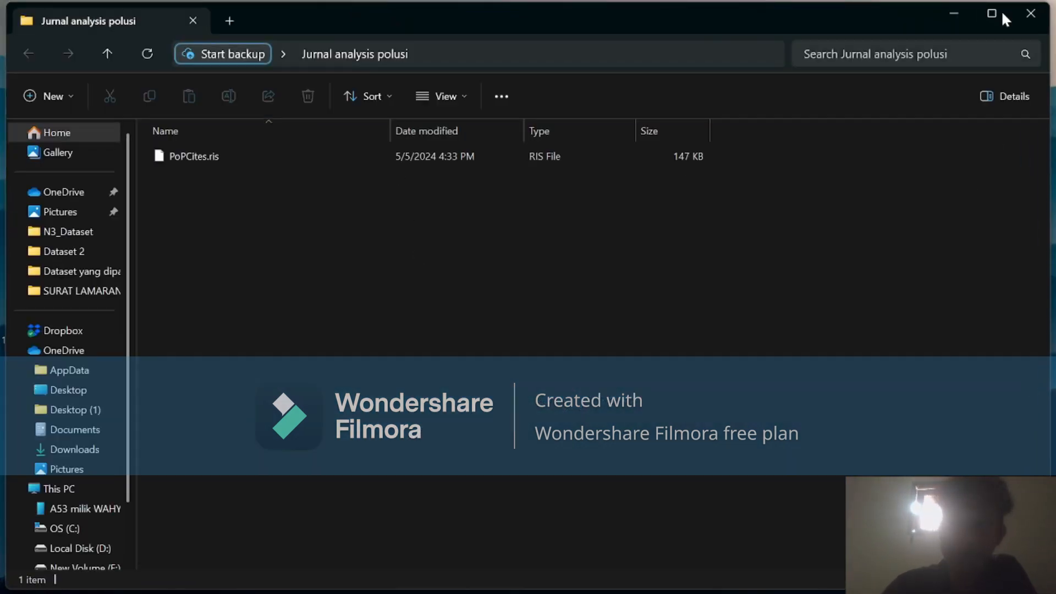
pyautogui.click(962, 9)
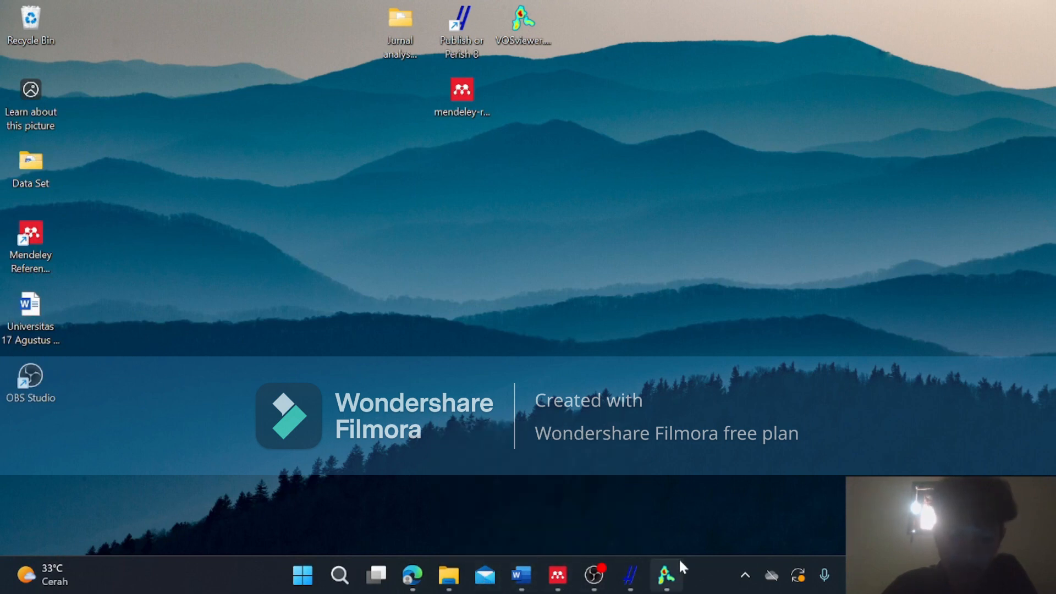
# Switch back to Publish or Perish and run a Google Scholar search with the keywords "Analisis prediktif".
pyautogui.click(622, 575)
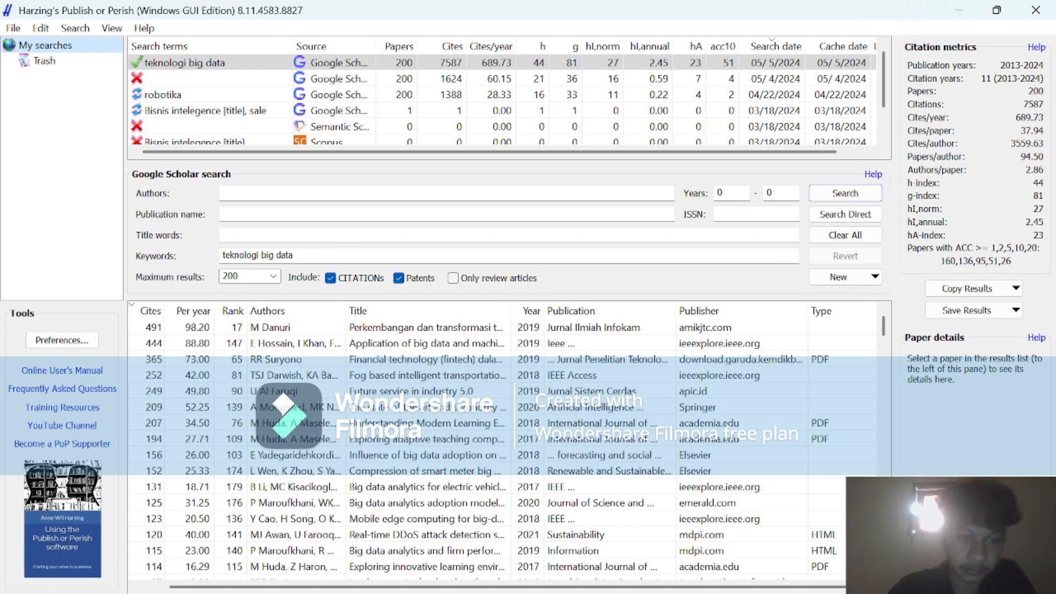
pyautogui.moveTo(301, 255); pyautogui.dragTo(223, 255)
pyautogui.press('BackSpace')
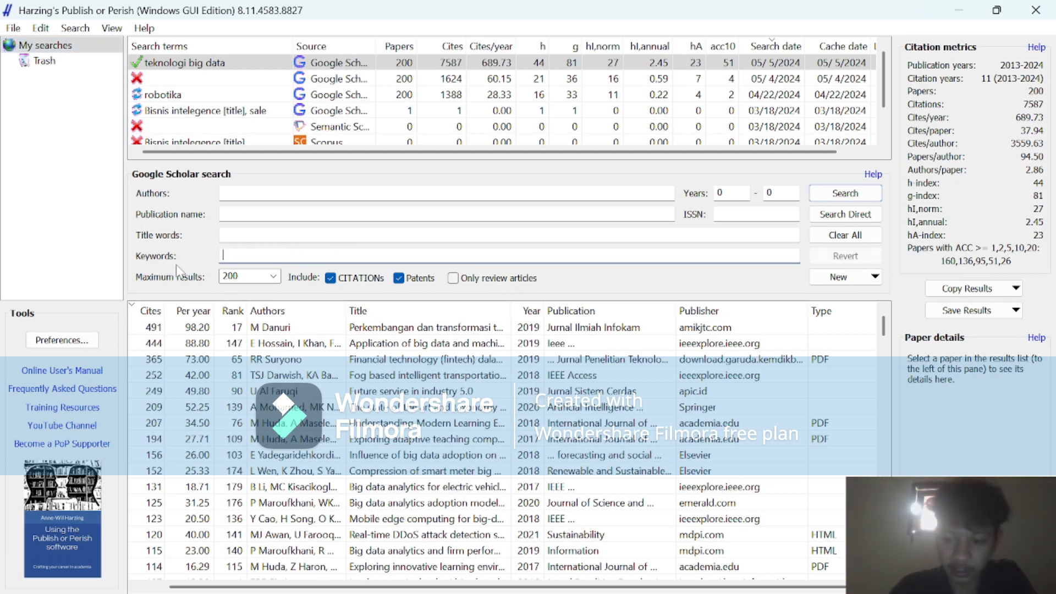
pyautogui.click(234, 276)
pyautogui.press('BackSpace')
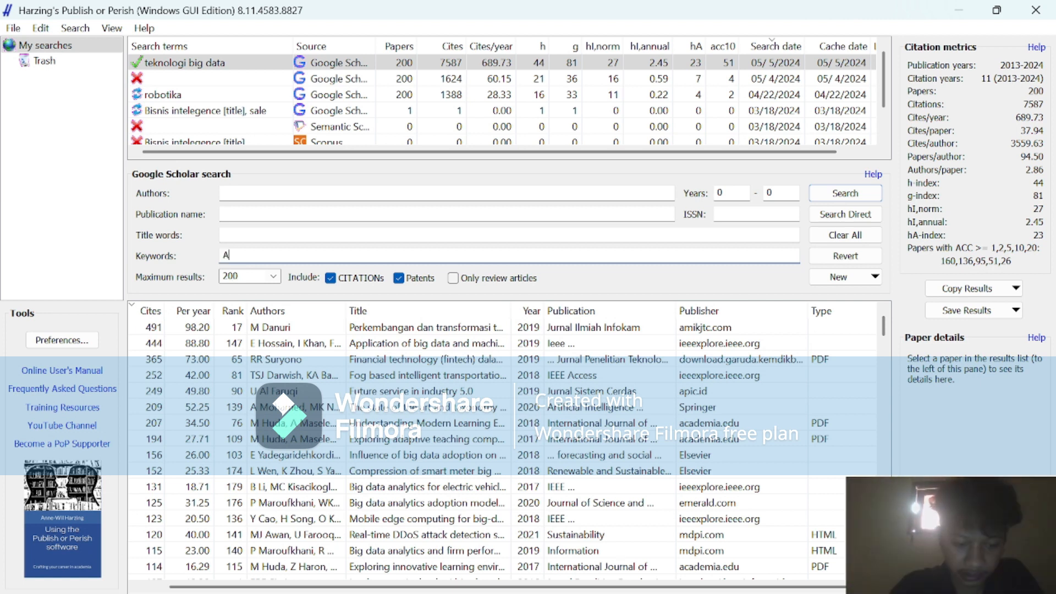
pyautogui.write('Analisis')
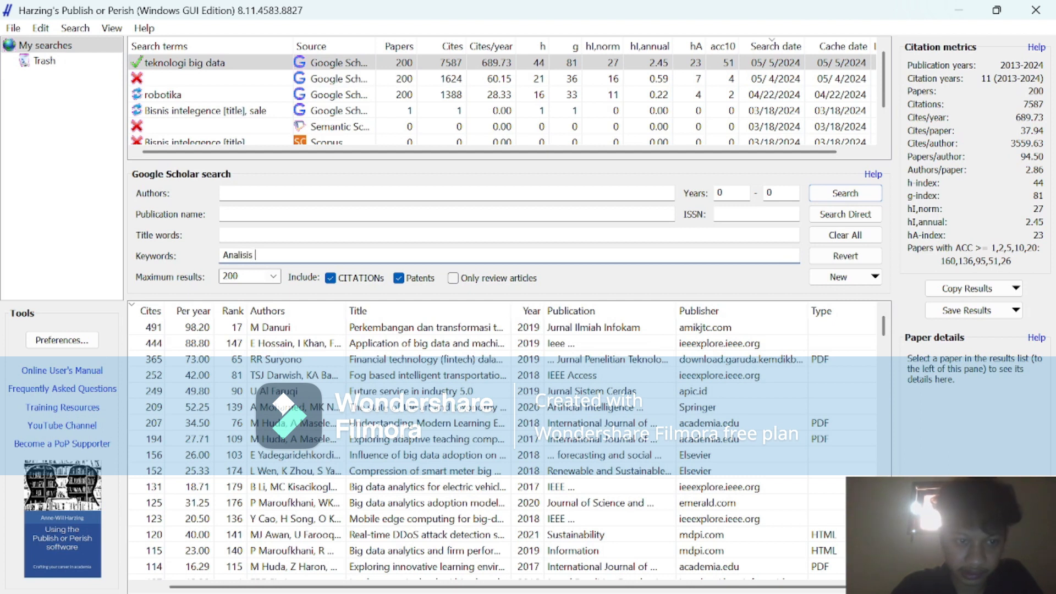
pyautogui.write(' prediktif')
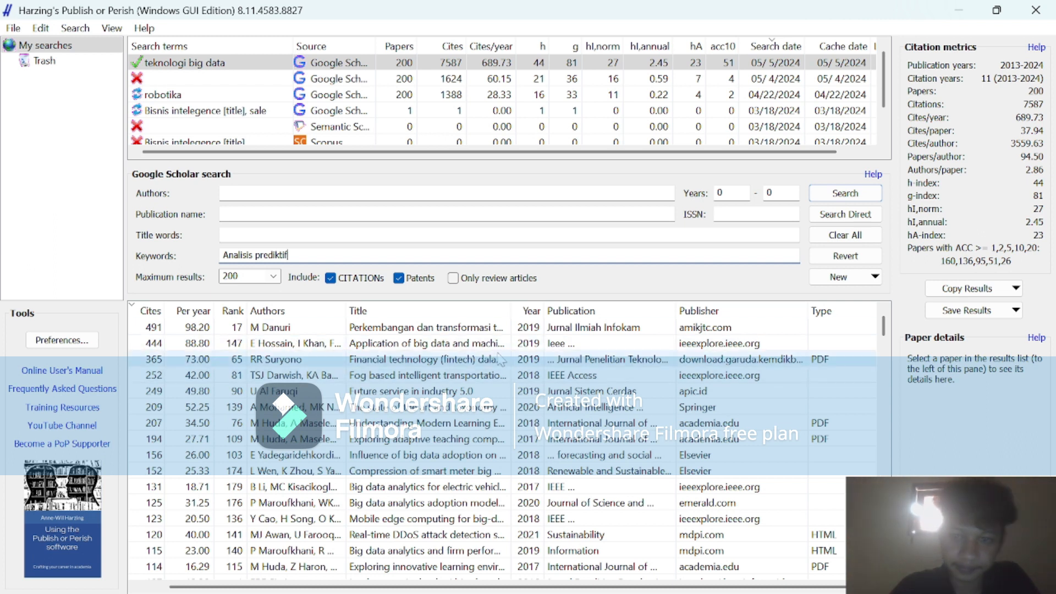
pyautogui.click(840, 192)
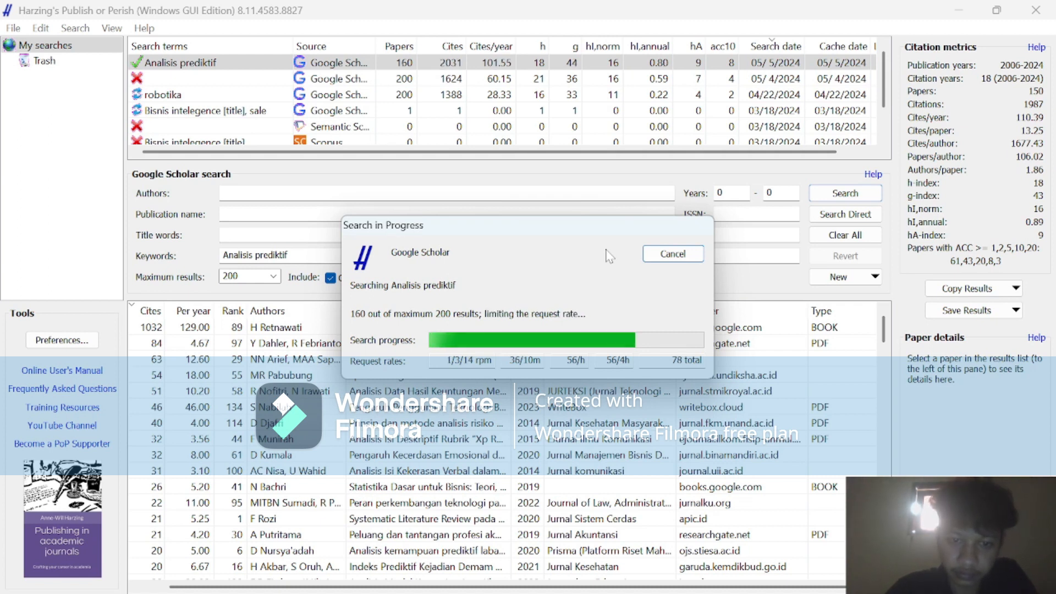
# Look through the "Analisis prediktif" papers and examine the details of three papers near the end of the results list.
pyautogui.moveTo(575, 591)
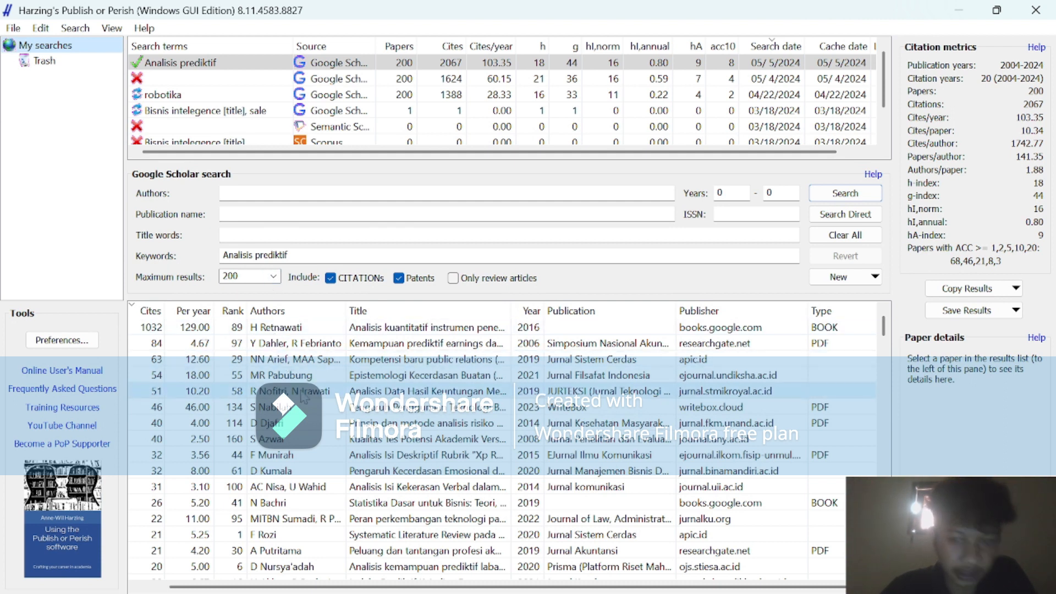
pyautogui.scroll(-10, 302, 397)
pyautogui.scroll(-15, 302, 397)
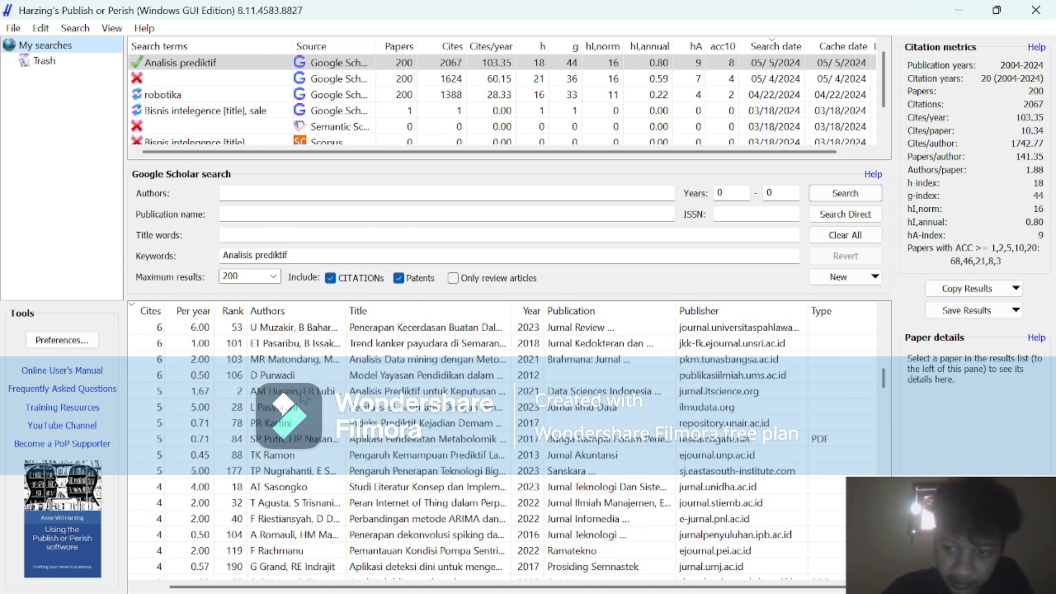
pyautogui.scroll(-15, 302, 398)
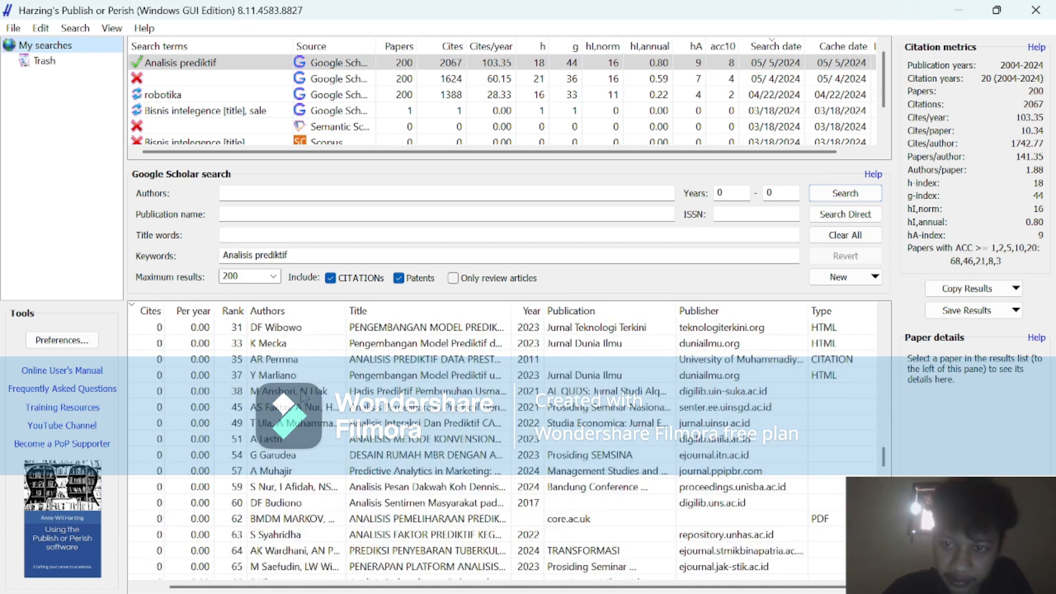
pyautogui.scroll(-4, 302, 397)
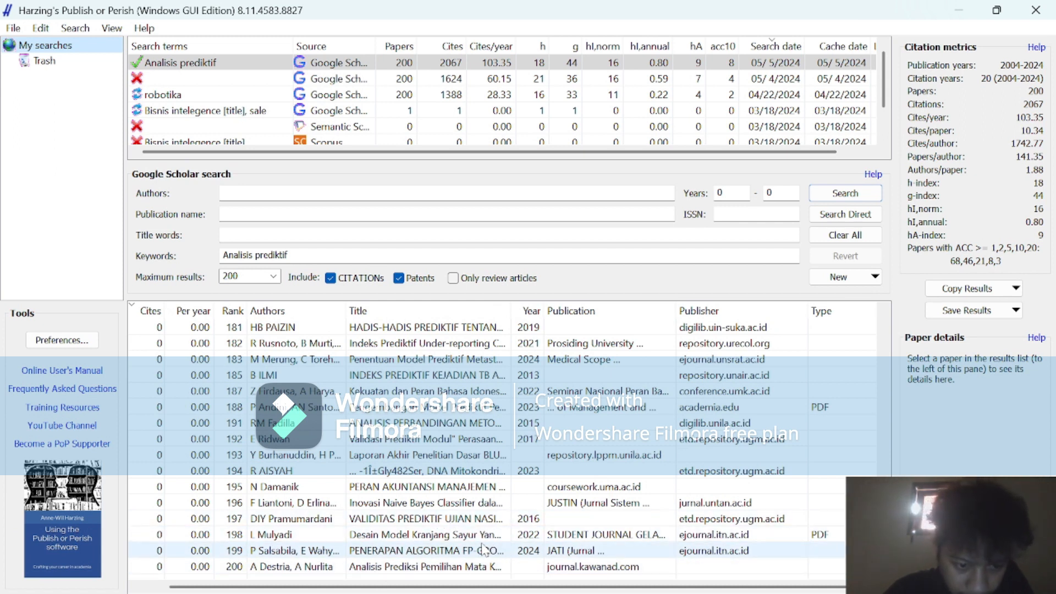
pyautogui.click(437, 551)
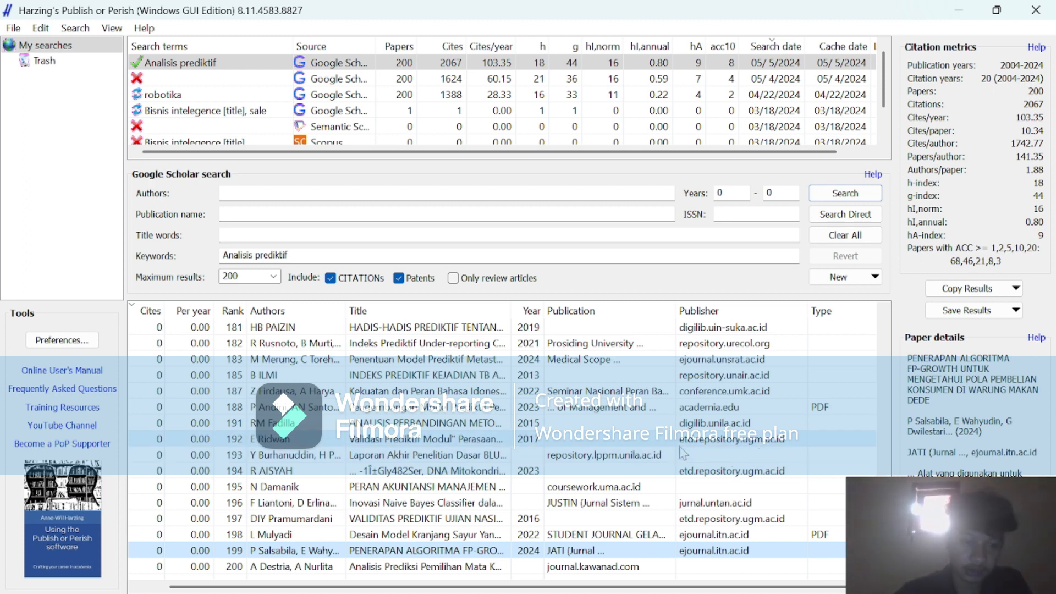
pyautogui.click(400, 440)
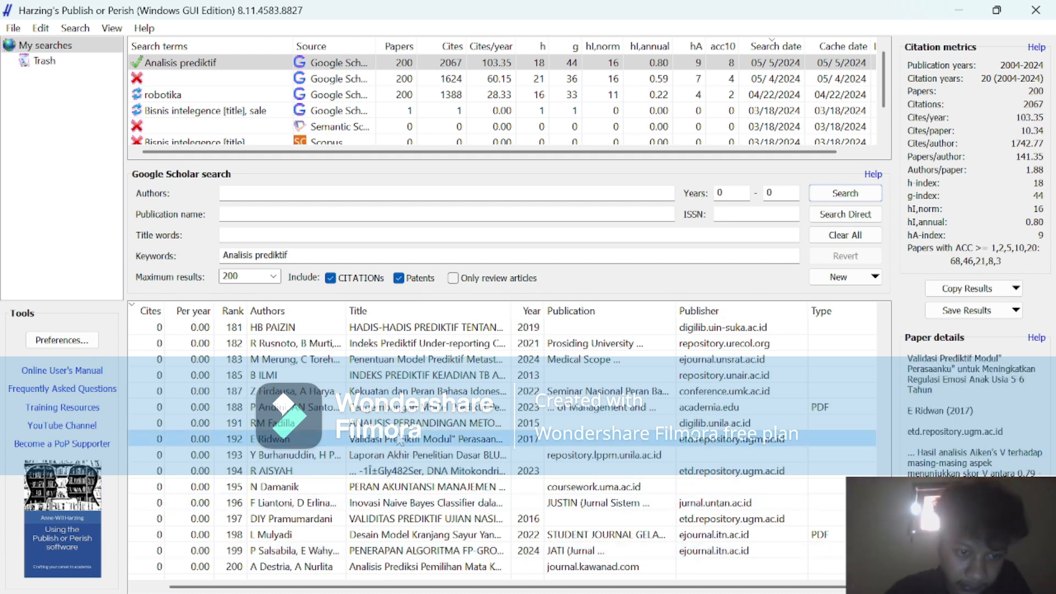
pyautogui.click(363, 487)
pyautogui.scroll(1, 363, 491)
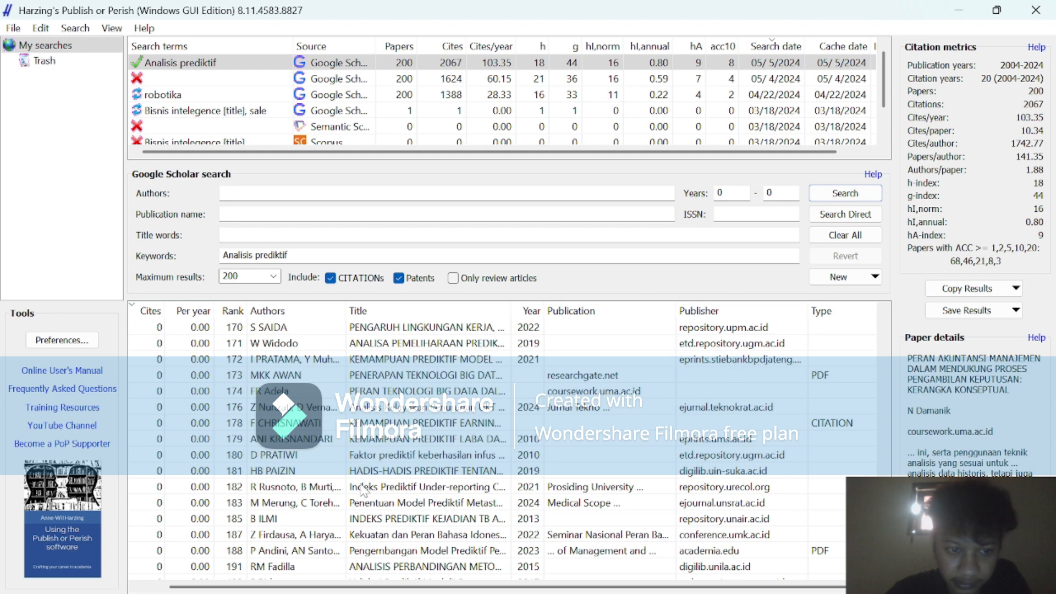
pyautogui.scroll(-1, 363, 491)
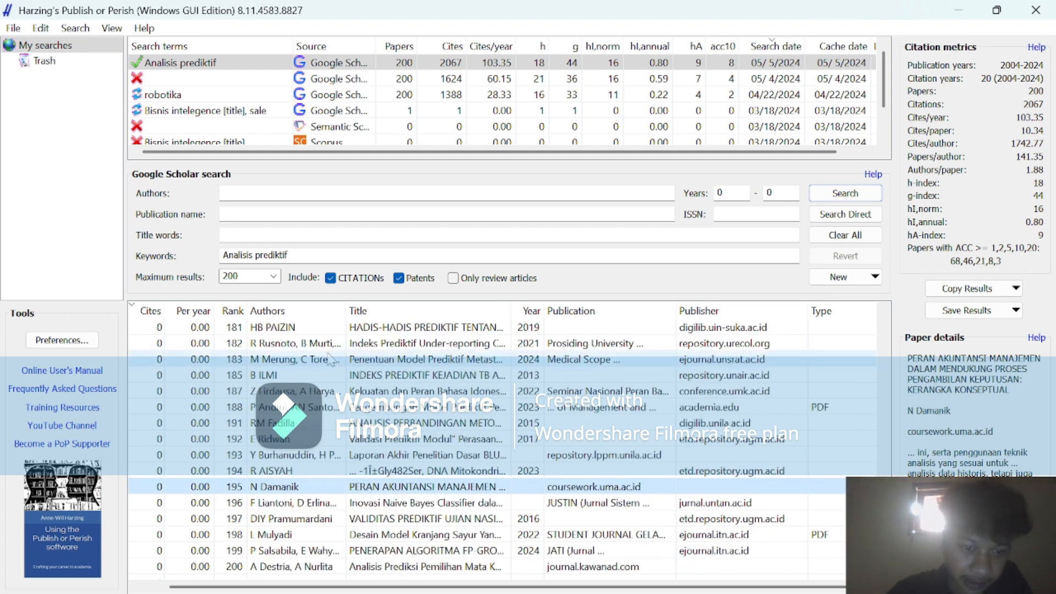
pyautogui.scroll(20, 330, 359)
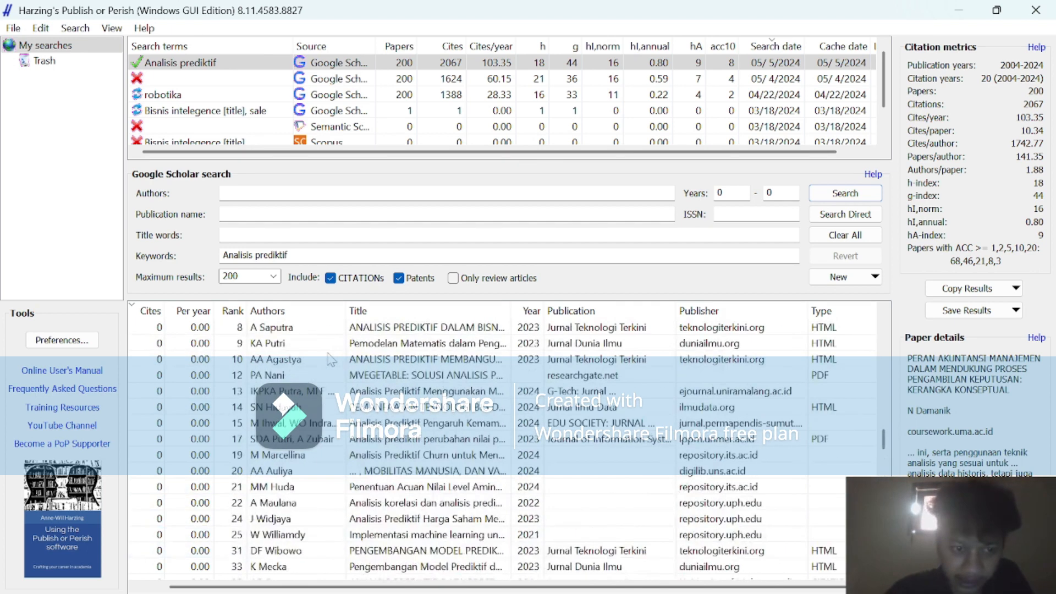
pyautogui.scroll(20, 330, 359)
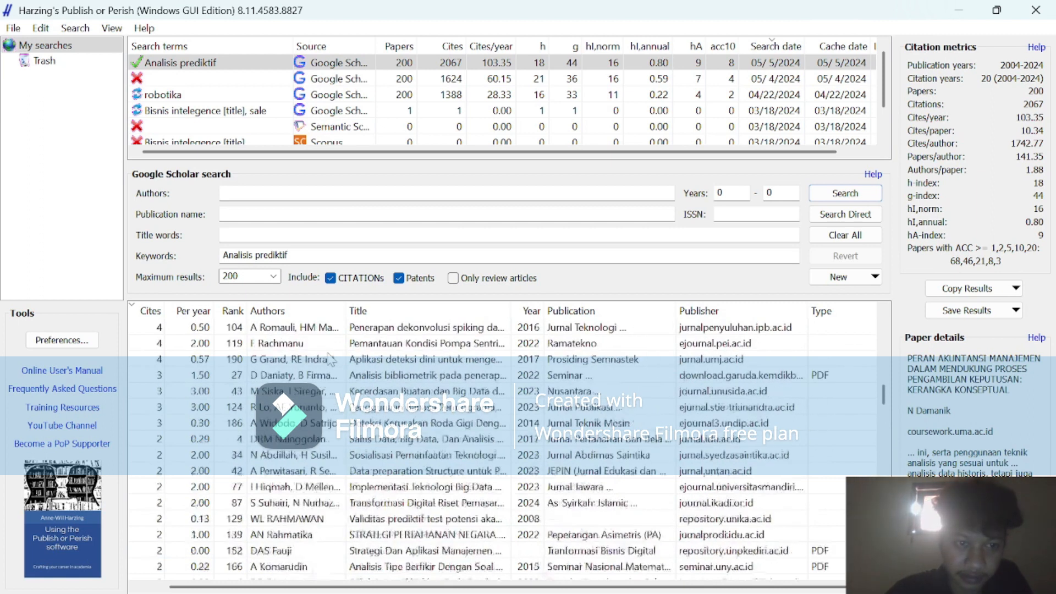
pyautogui.scroll(8, 330, 358)
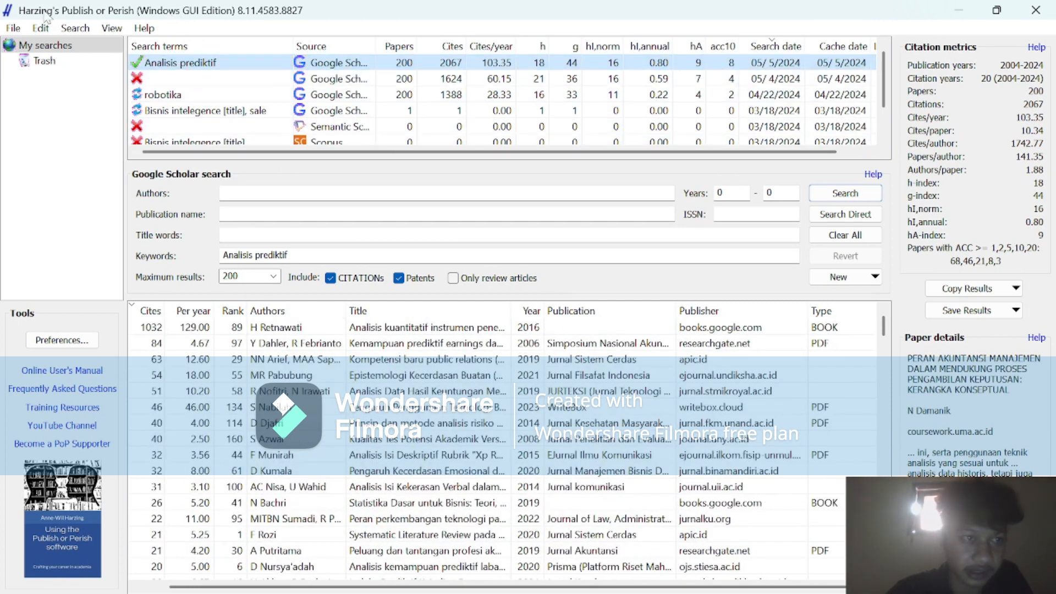
# Export the "Analisis prediktif" search results in RIS/RefManager format as PoPCites1.ris into the folder "Jurnal analysis polusi".
pyautogui.click(14, 29)
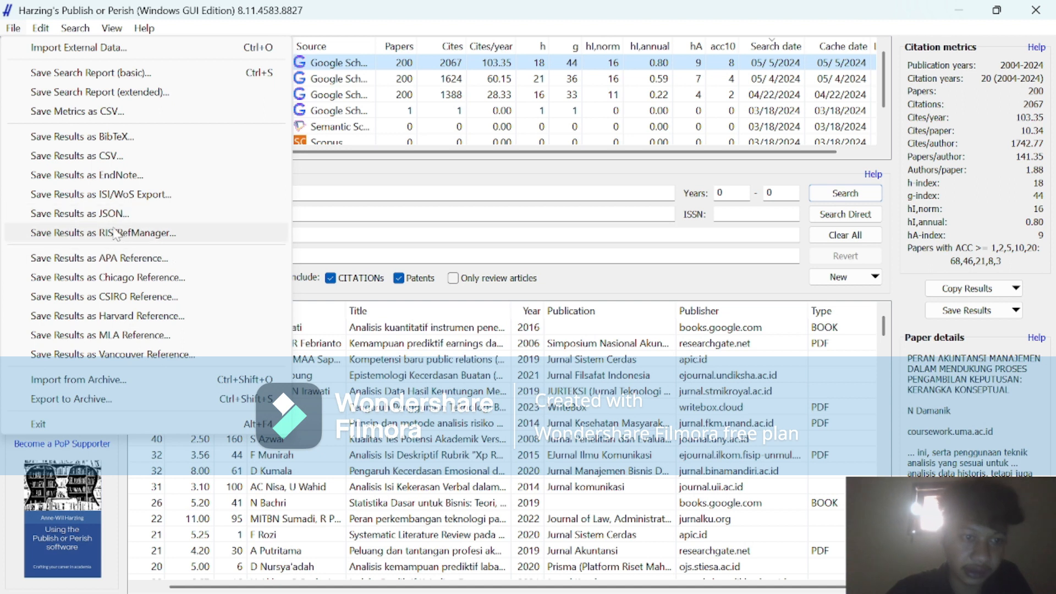
pyautogui.click(133, 236)
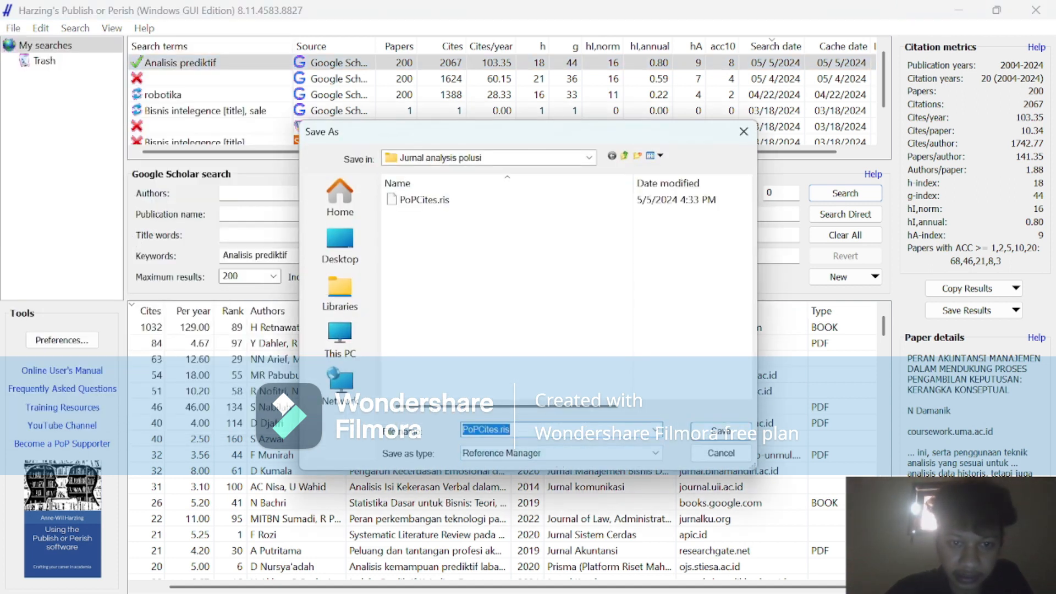
pyautogui.click(555, 430)
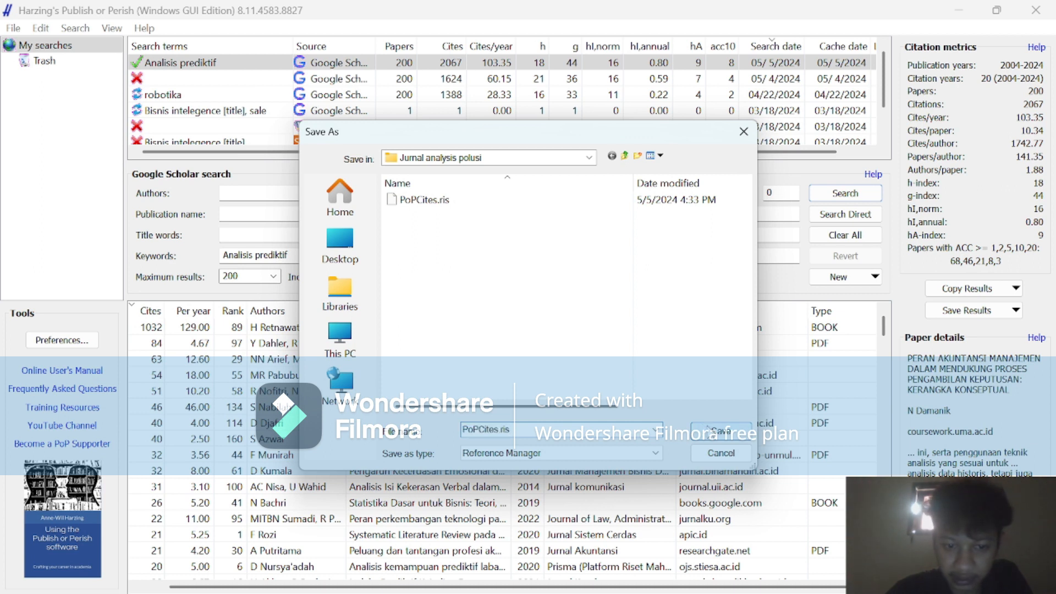
pyautogui.click(721, 430)
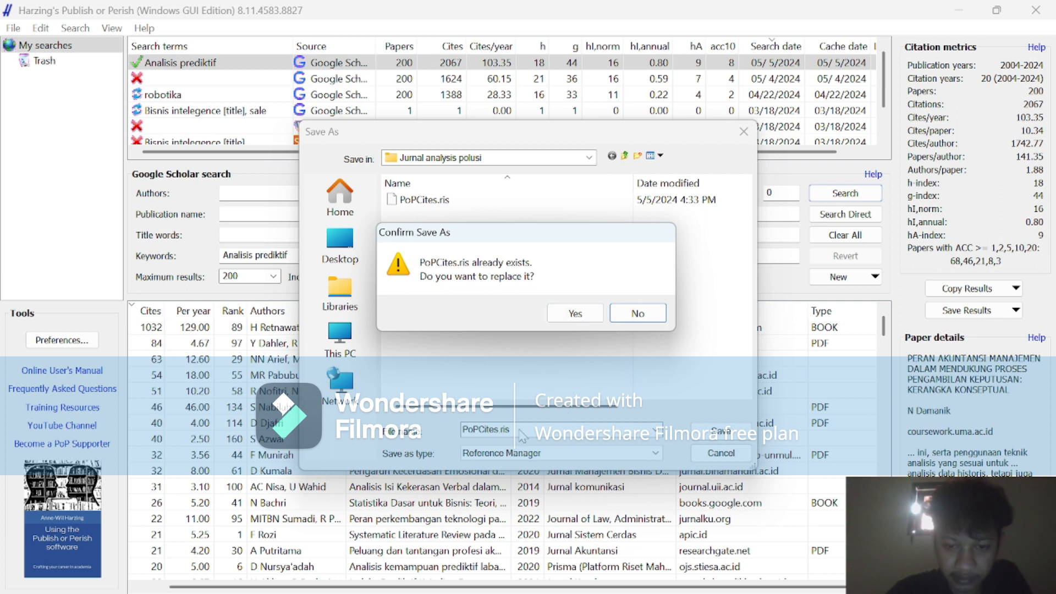
pyautogui.click(632, 313)
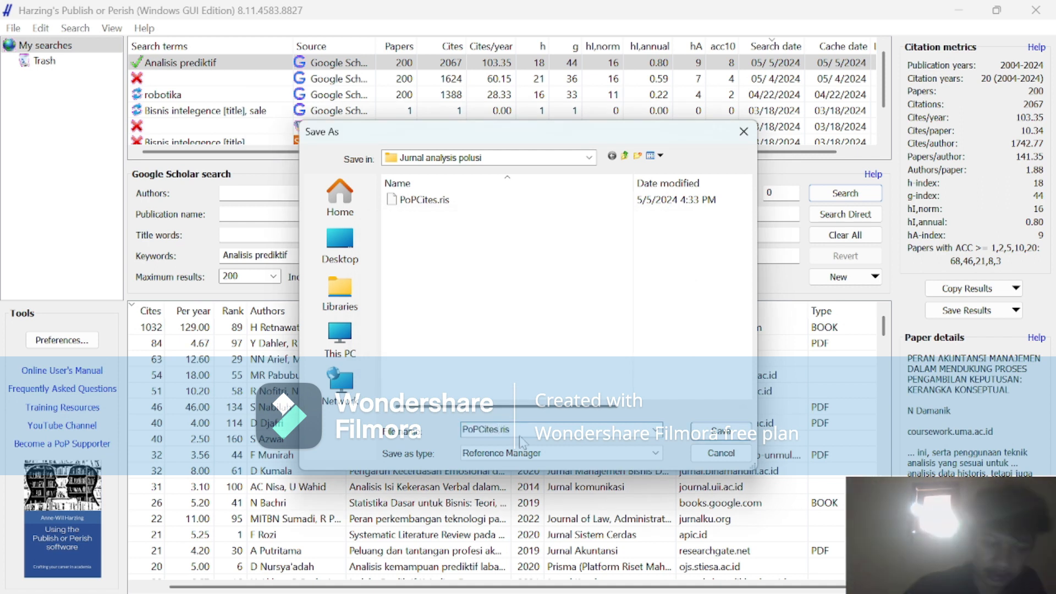
pyautogui.write('1')
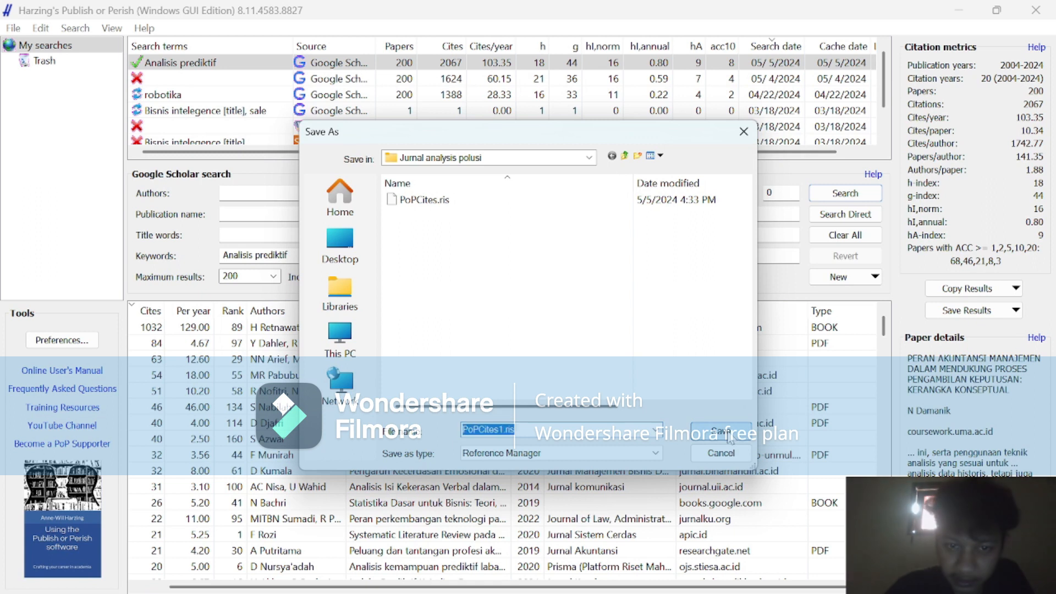
pyautogui.click(725, 433)
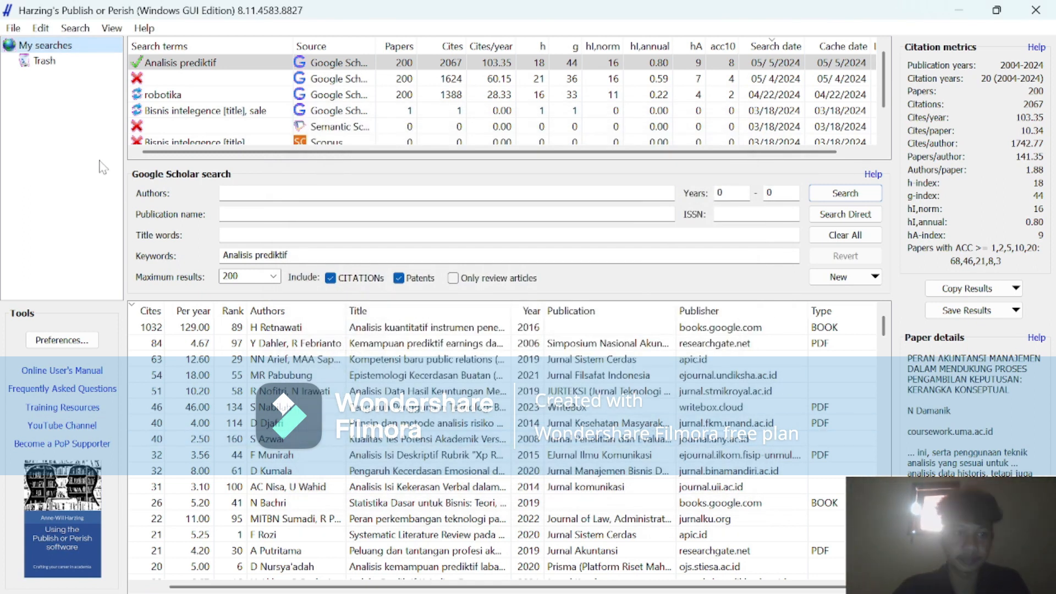
# Run a Google Scholar search with the keywords "pengelolaan transportasi kota" in place of the previous keywords.
pyautogui.moveTo(288, 255); pyautogui.dragTo(212, 260)
pyautogui.press('Delete')
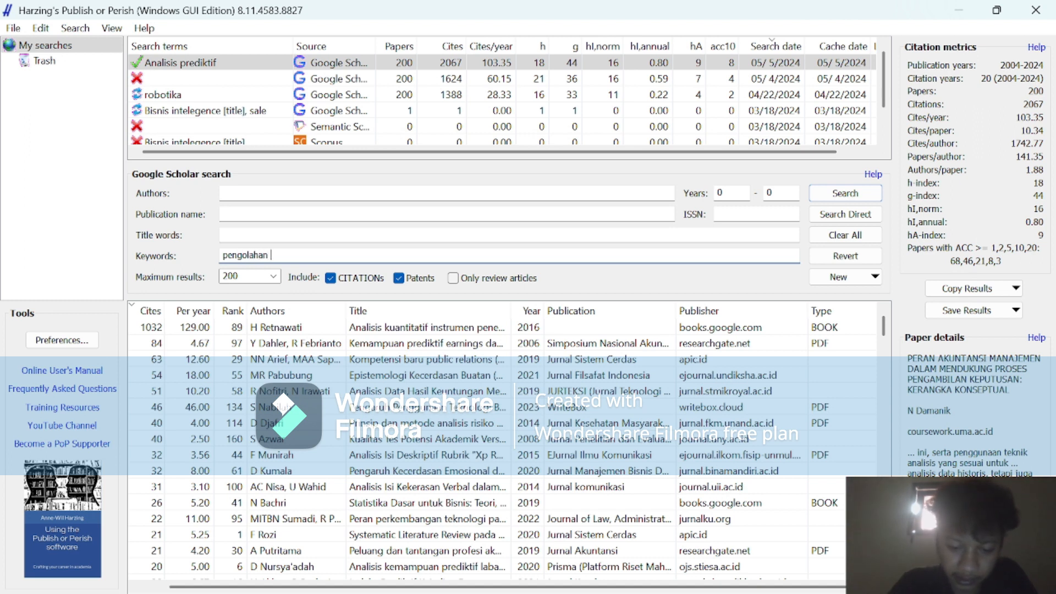
pyautogui.write('tran')
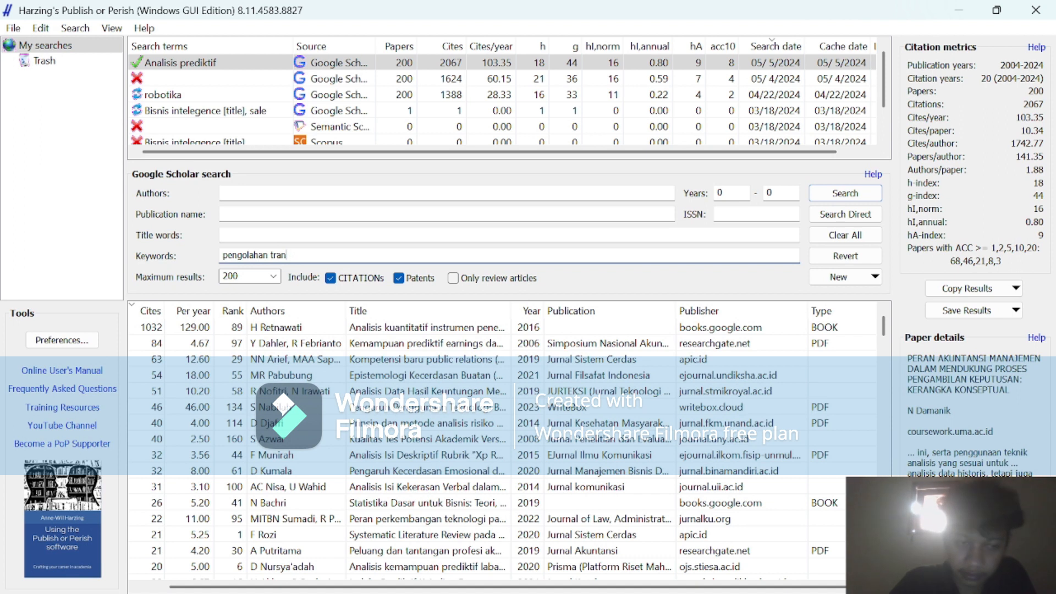
pyautogui.press('BackSpace')
pyautogui.press('BackSpace')
pyautogui.press('BackSpace')
pyautogui.press('BackSpace')
pyautogui.press('BackSpace')
pyautogui.press('BackSpace')
pyautogui.press('BackSpace')
pyautogui.press('BackSpace')
pyautogui.press('BackSpace')
pyautogui.press('BackSpace')
pyautogui.press('BackSpace')
pyautogui.press('BackSpace')
pyautogui.press('BackSpace')
pyautogui.press('BackSpace')
pyautogui.press('BackSpace')
pyautogui.write('pen')
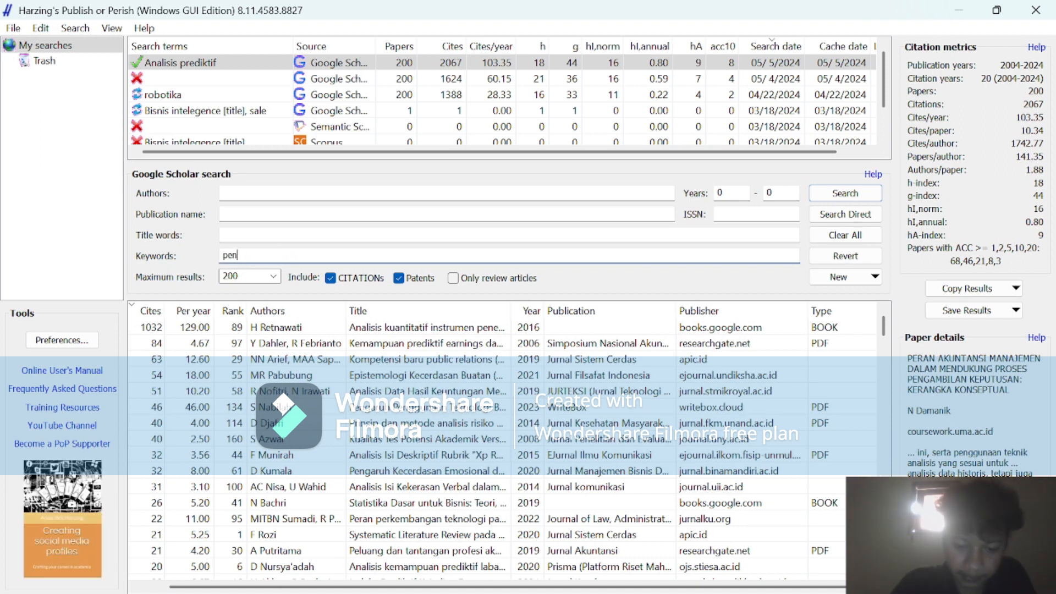
pyautogui.write('gelolaan')
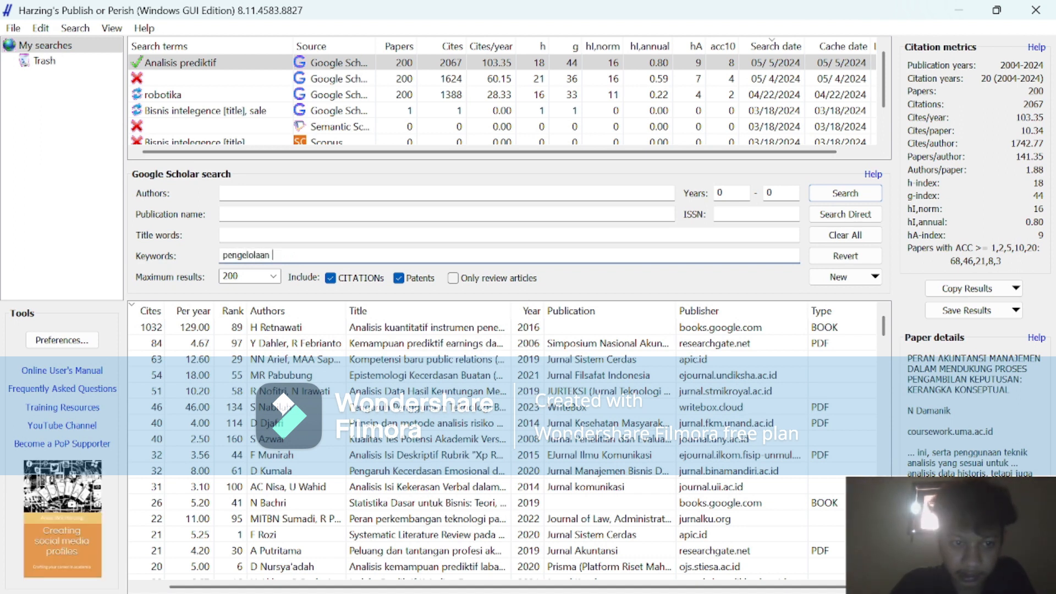
pyautogui.write(' tran')
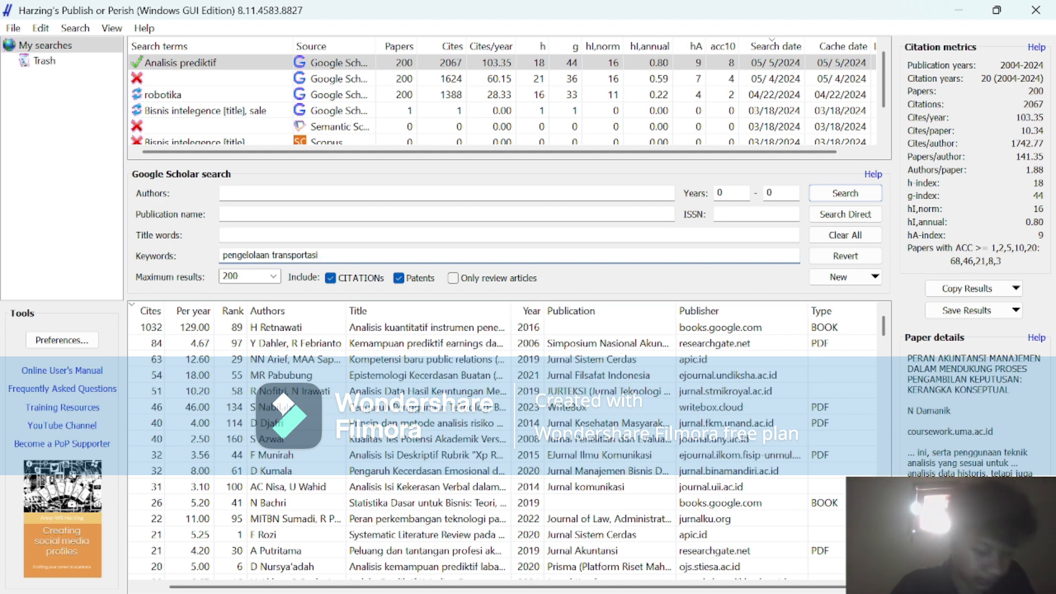
pyautogui.write('sportasi')
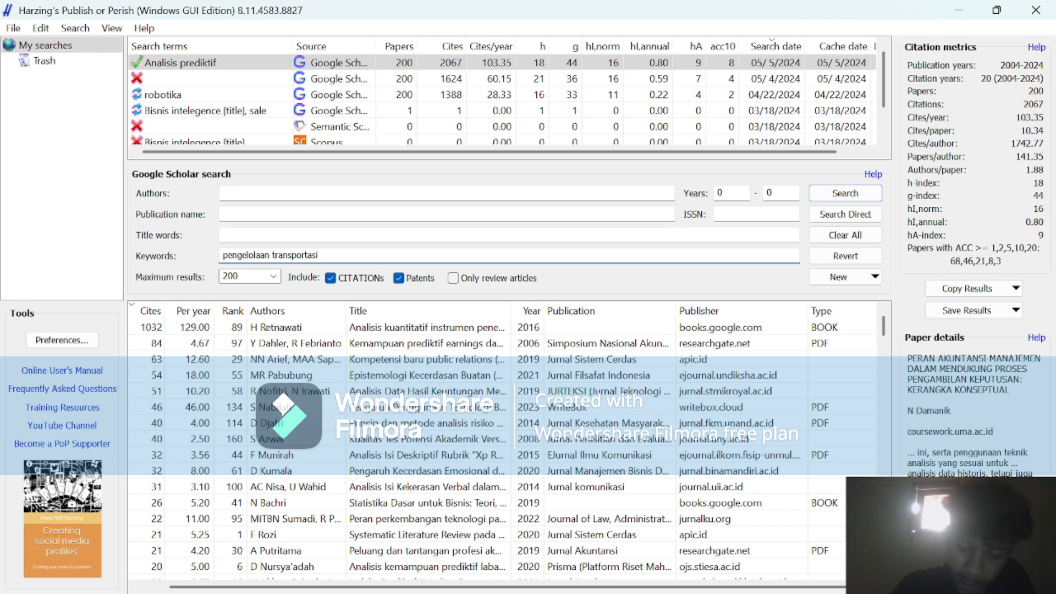
pyautogui.write('kota')
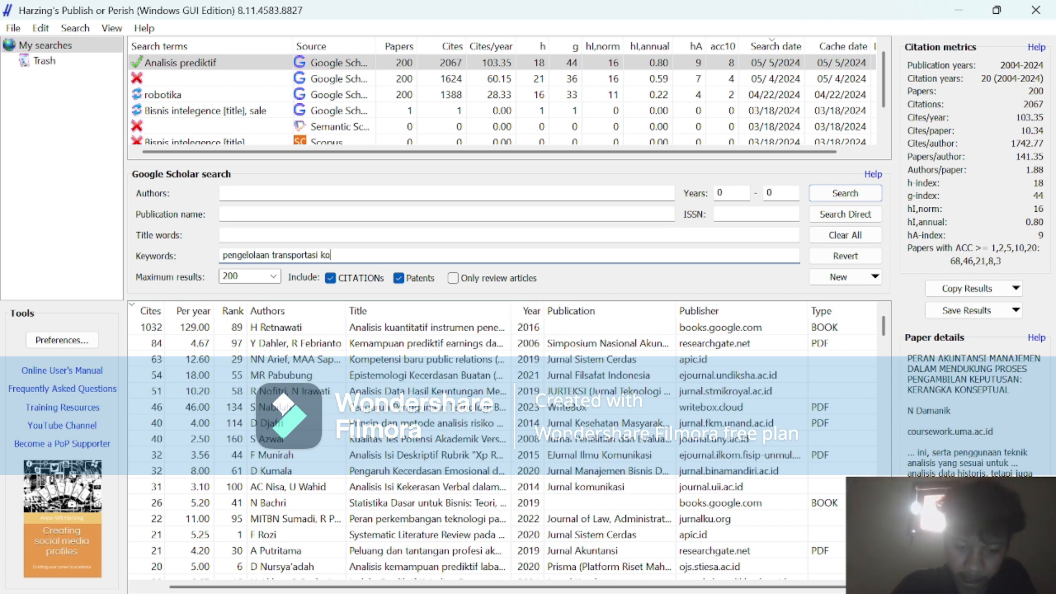
pyautogui.click(835, 193)
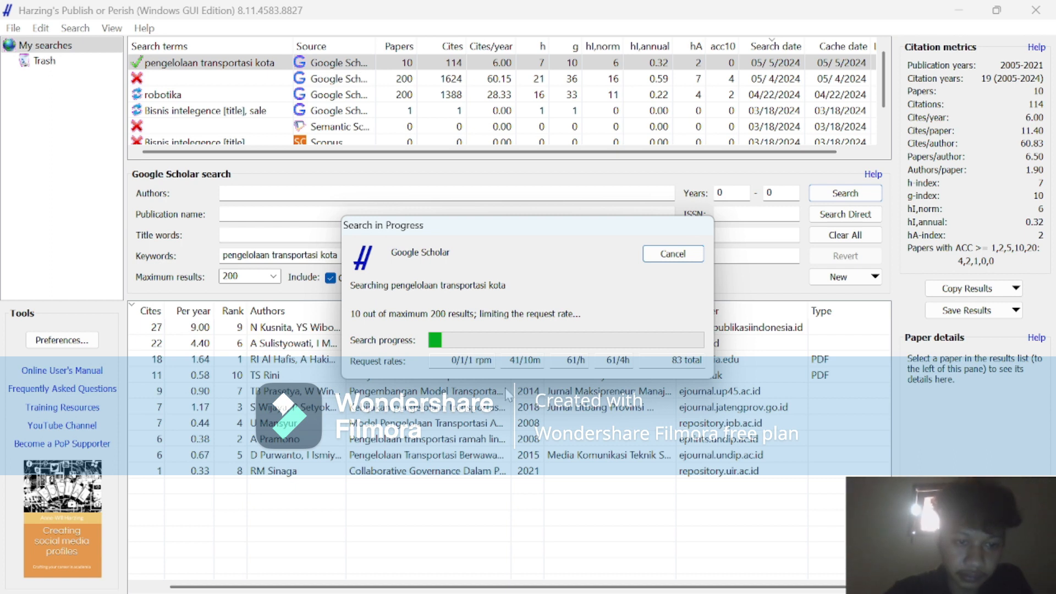
pyautogui.moveTo(598, 577)
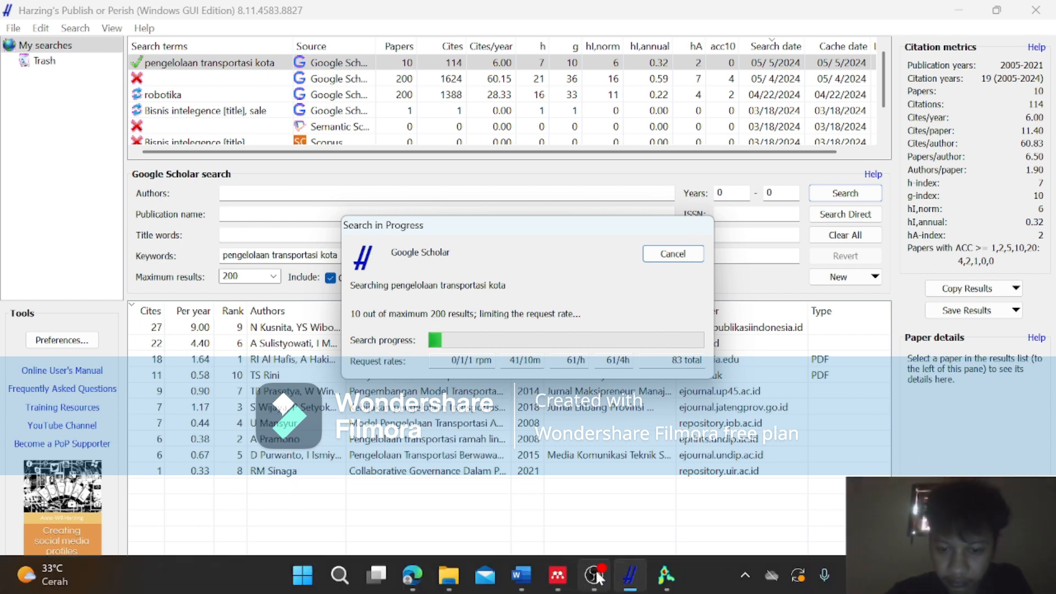
pyautogui.moveTo(609, 472)
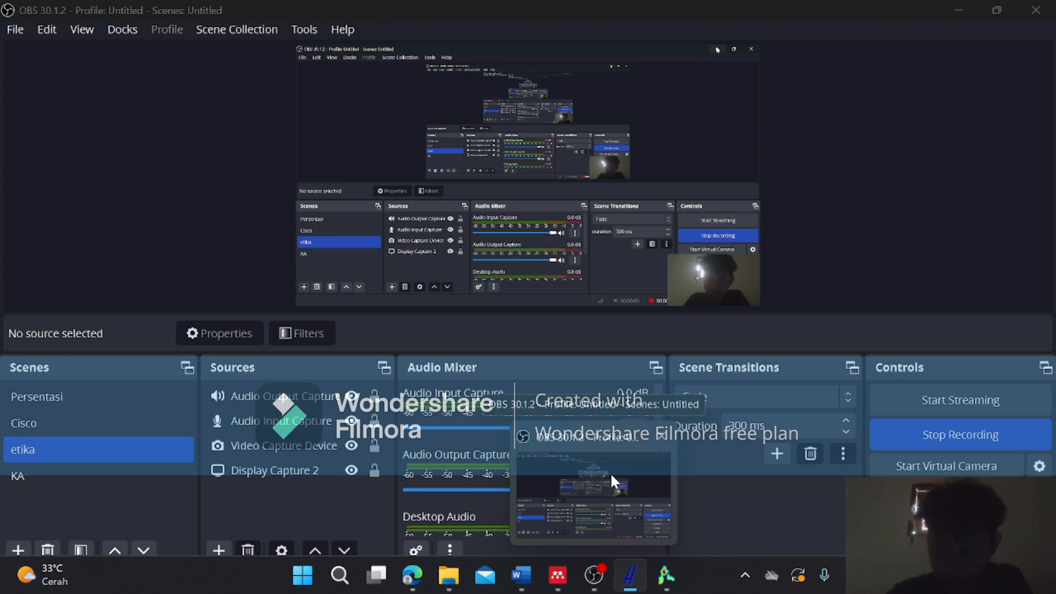
pyautogui.click(611, 475)
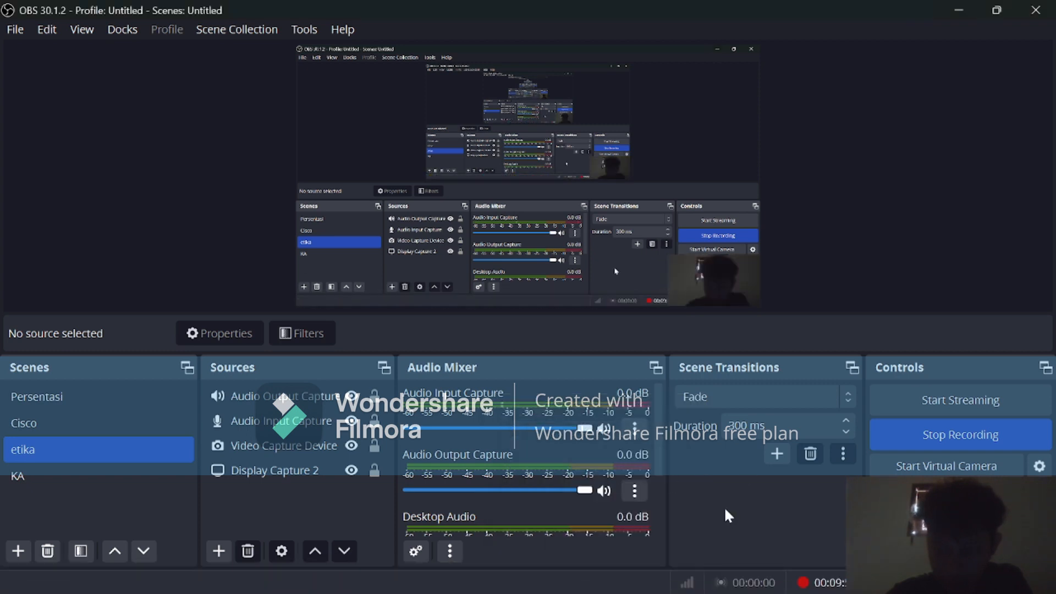
pyautogui.click(956, 13)
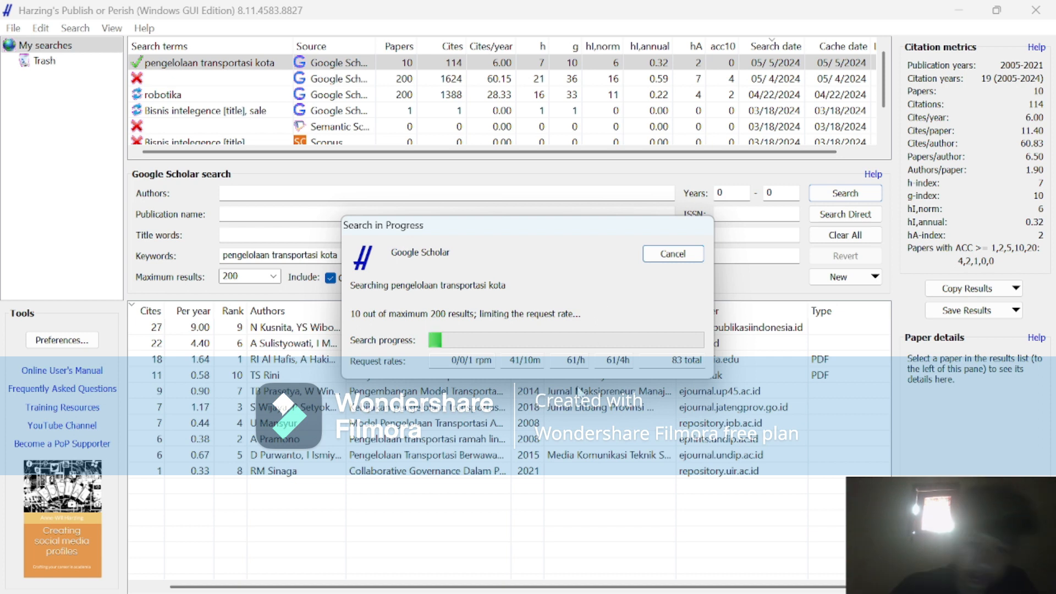
# Switch to the Word document Document1 and examine the key phrases of the report title under "Judul yang akan saya analysis".
pyautogui.moveTo(521, 575)
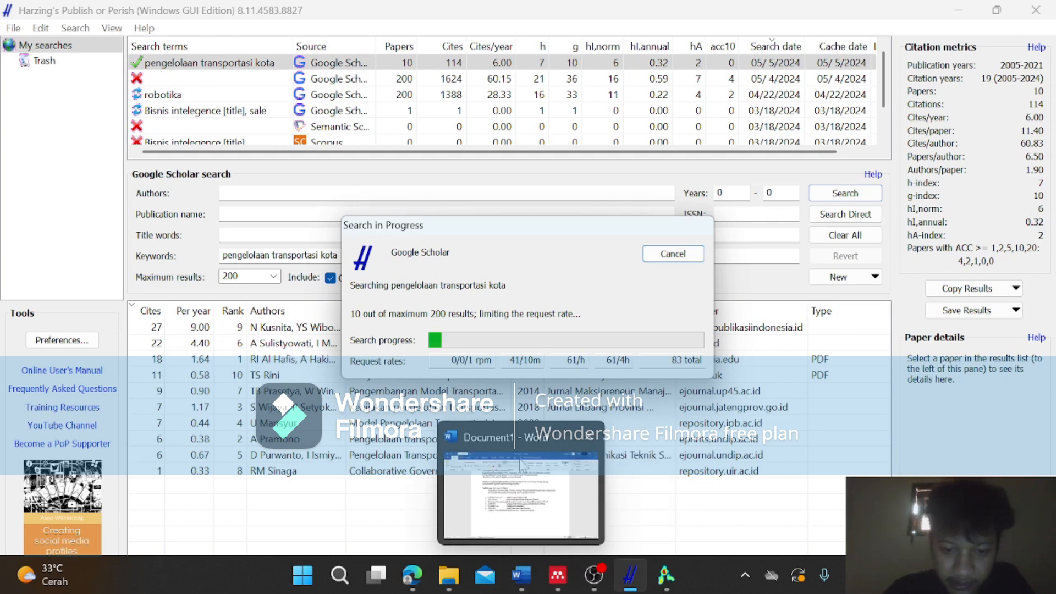
pyautogui.moveTo(522, 466)
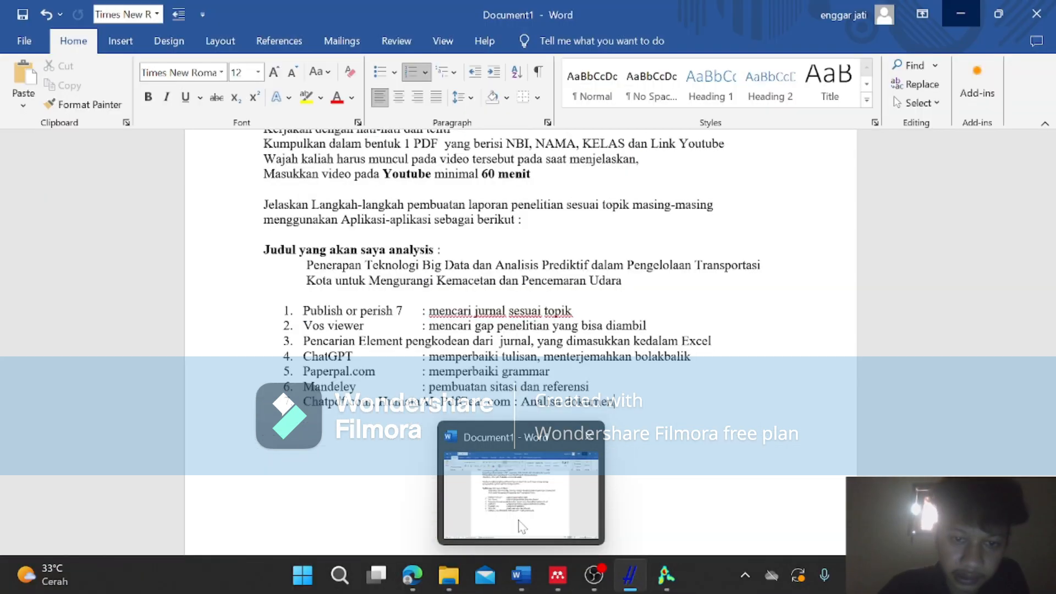
pyautogui.click(521, 527)
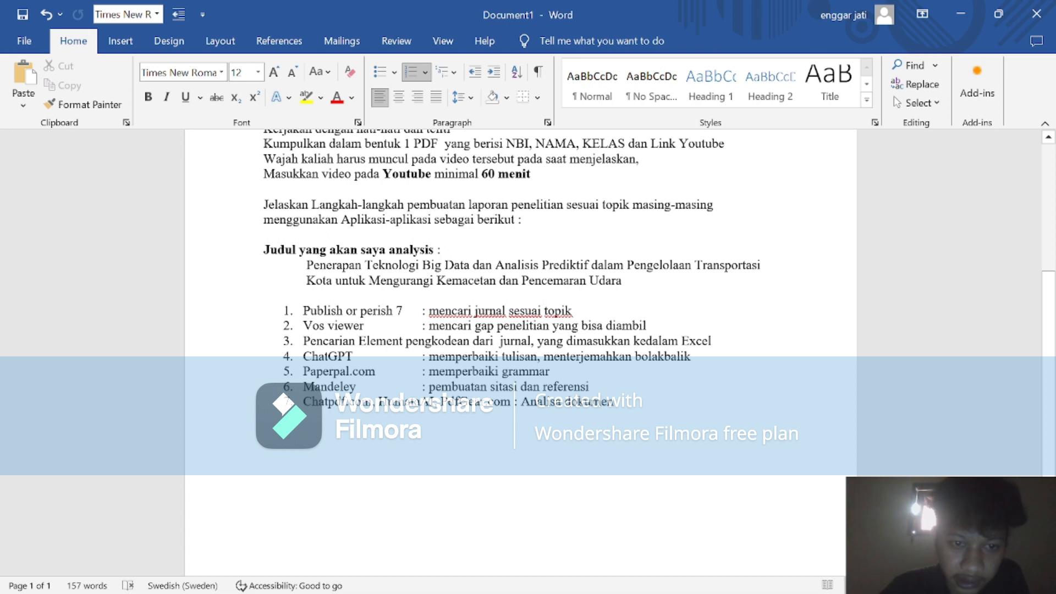
pyautogui.moveTo(307, 265); pyautogui.dragTo(590, 266)
pyautogui.click(542, 280)
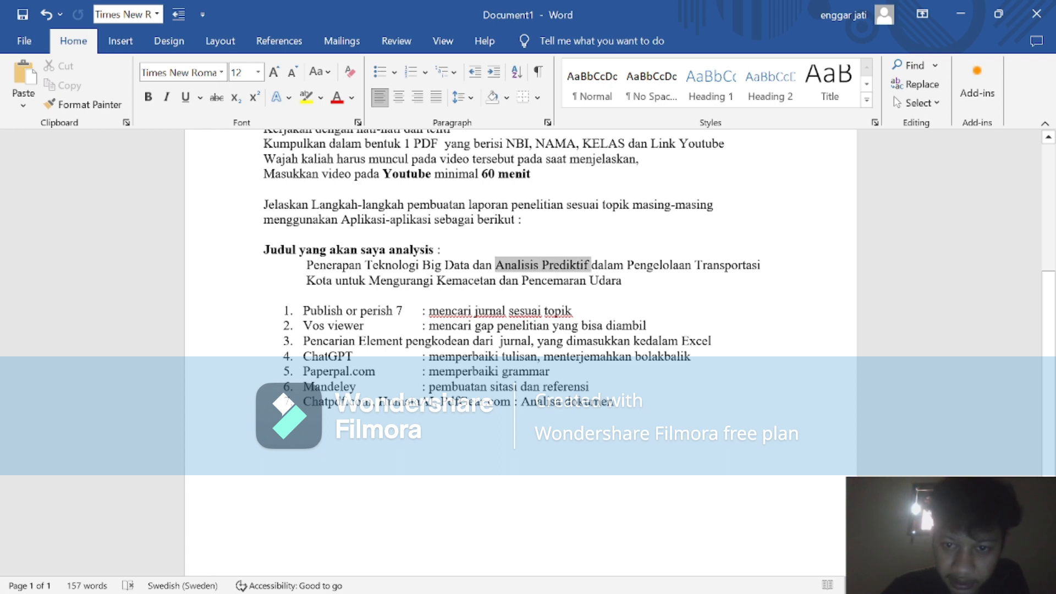
pyautogui.click(264, 296)
pyautogui.moveTo(592, 265); pyautogui.dragTo(338, 280)
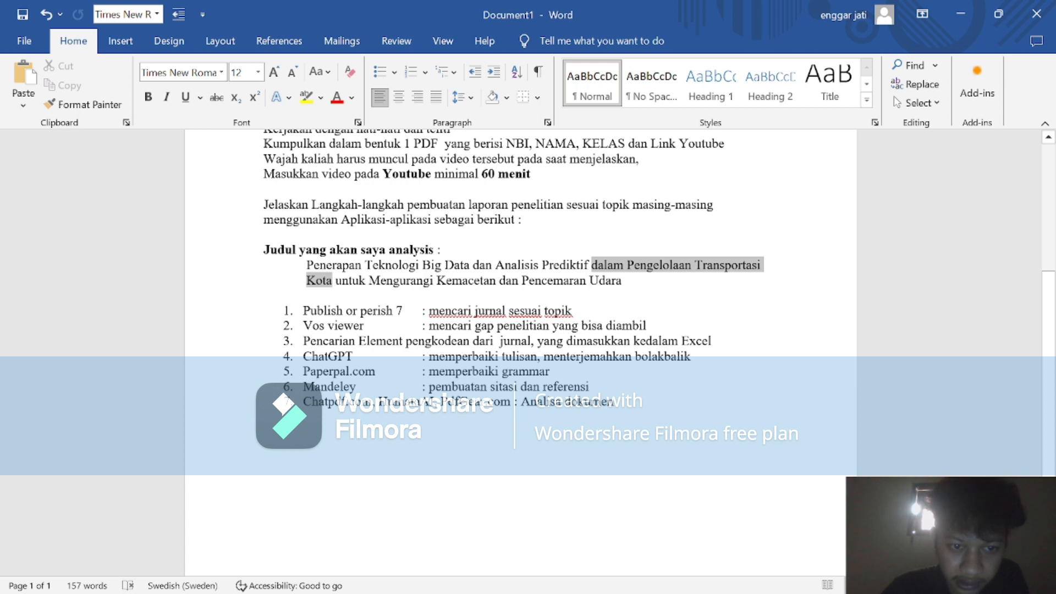
pyautogui.click(474, 341)
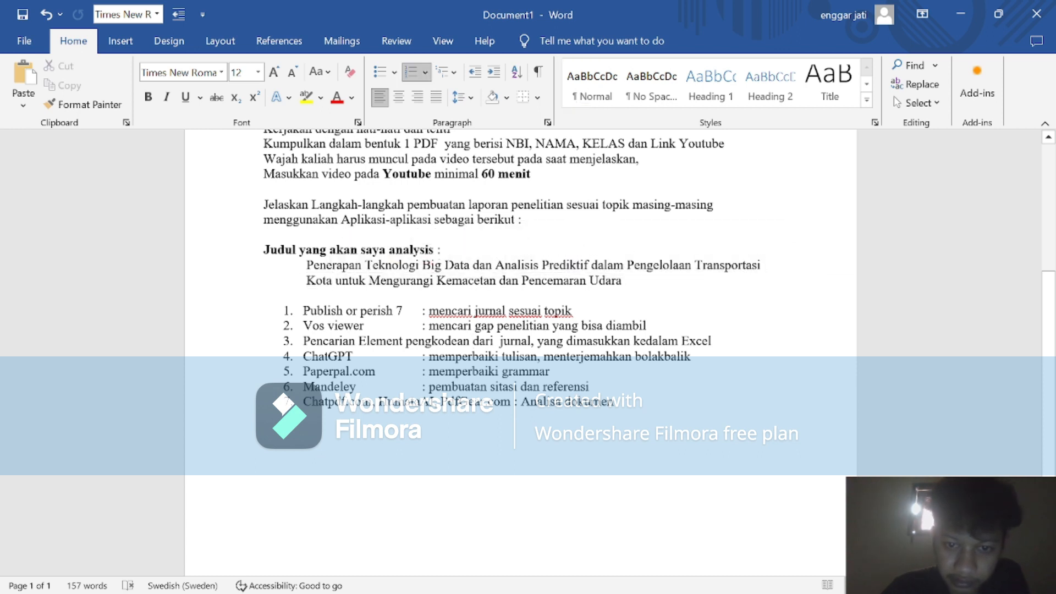
pyautogui.moveTo(521, 280); pyautogui.dragTo(266, 295)
pyautogui.moveTo(627, 295); pyautogui.dragTo(349, 280)
pyautogui.click(679, 341)
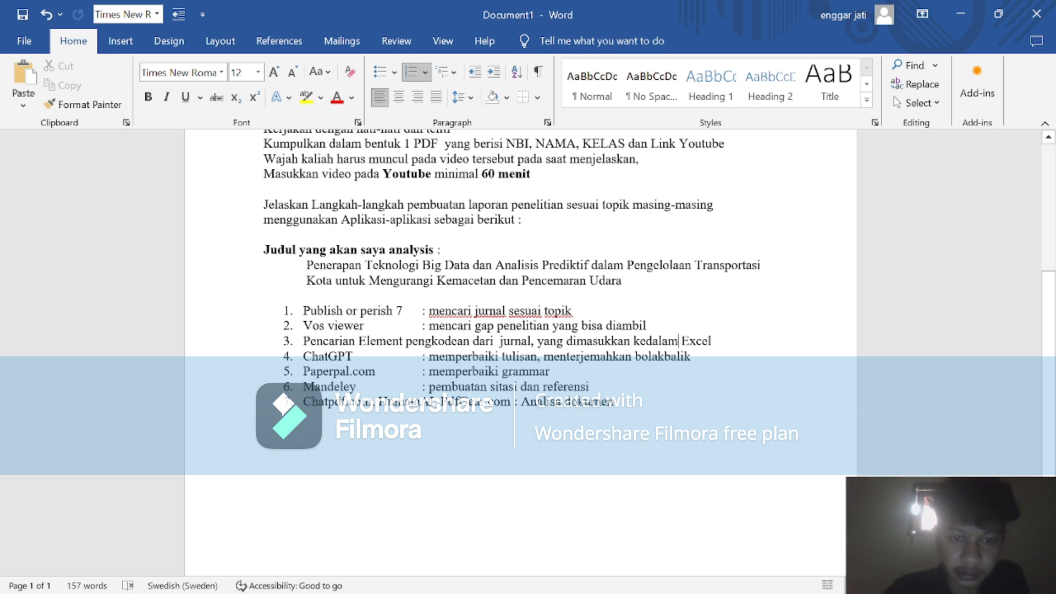
# Look through the assignment instructions and the numbered list of applications in the document, and return to Publish or Perish.
pyautogui.scroll(1, 521, 303)
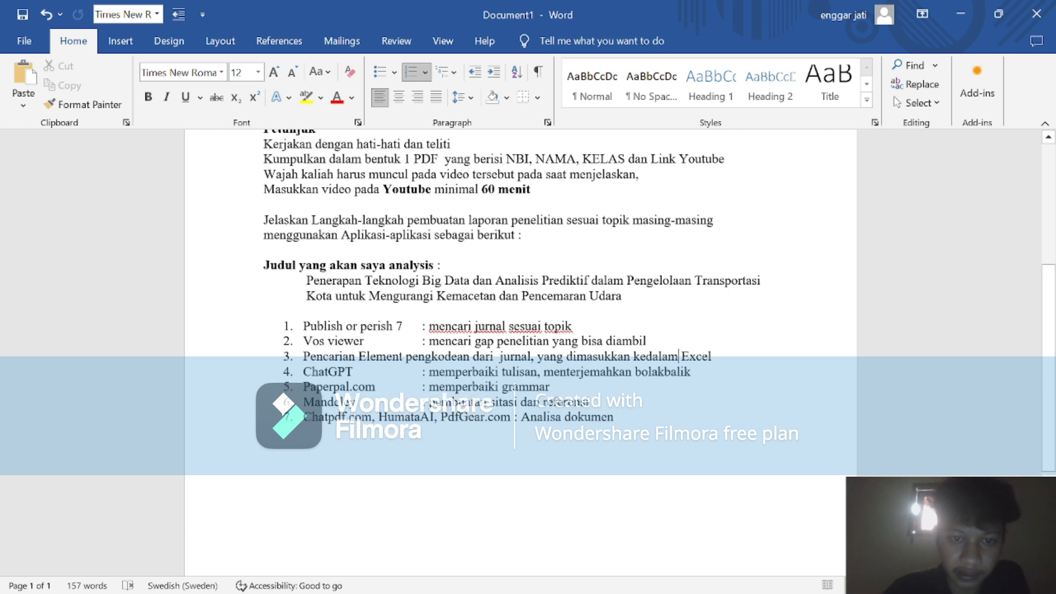
pyautogui.scroll(-2, 521, 302)
pyautogui.scroll(2, 521, 303)
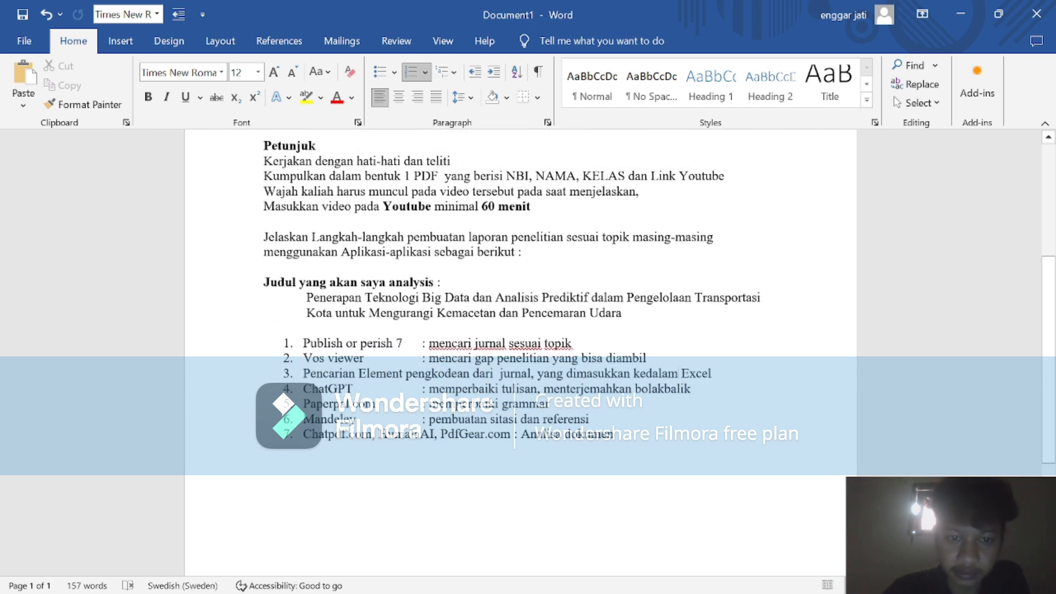
pyautogui.scroll(-3, 521, 302)
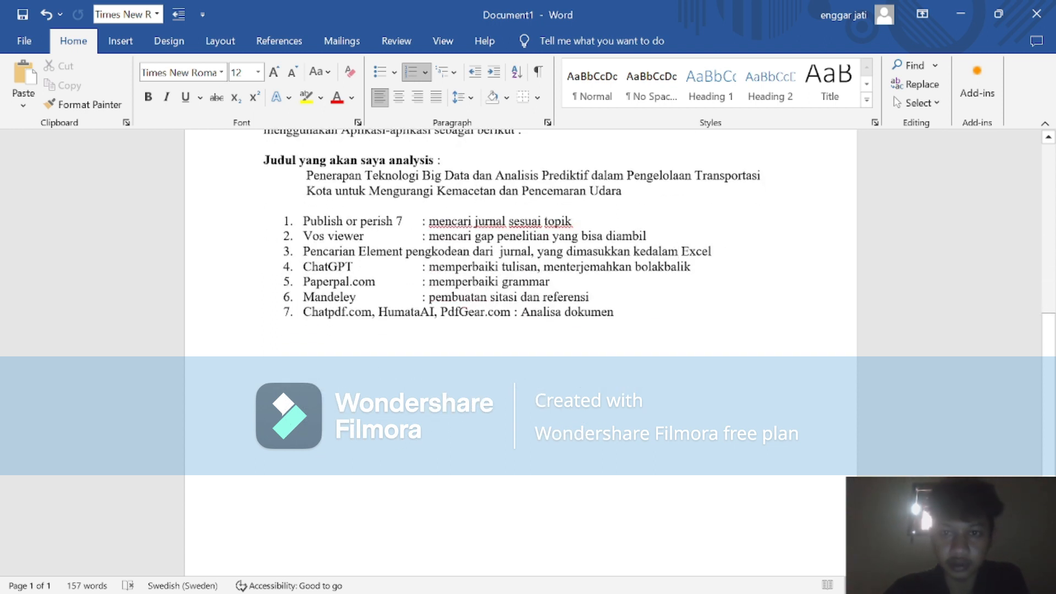
pyautogui.scroll(1, 521, 303)
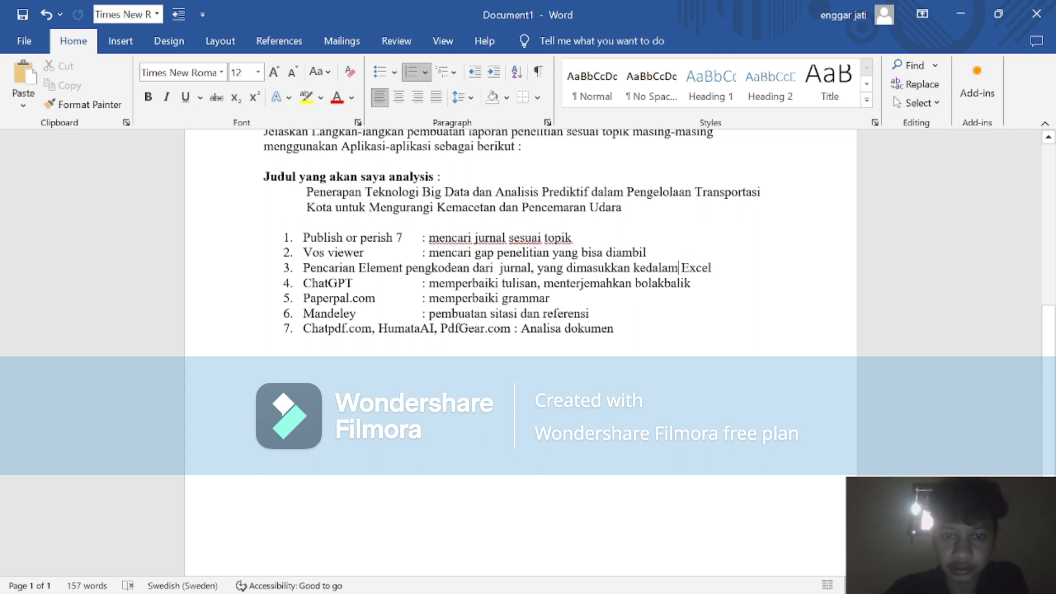
pyautogui.scroll(2, 521, 303)
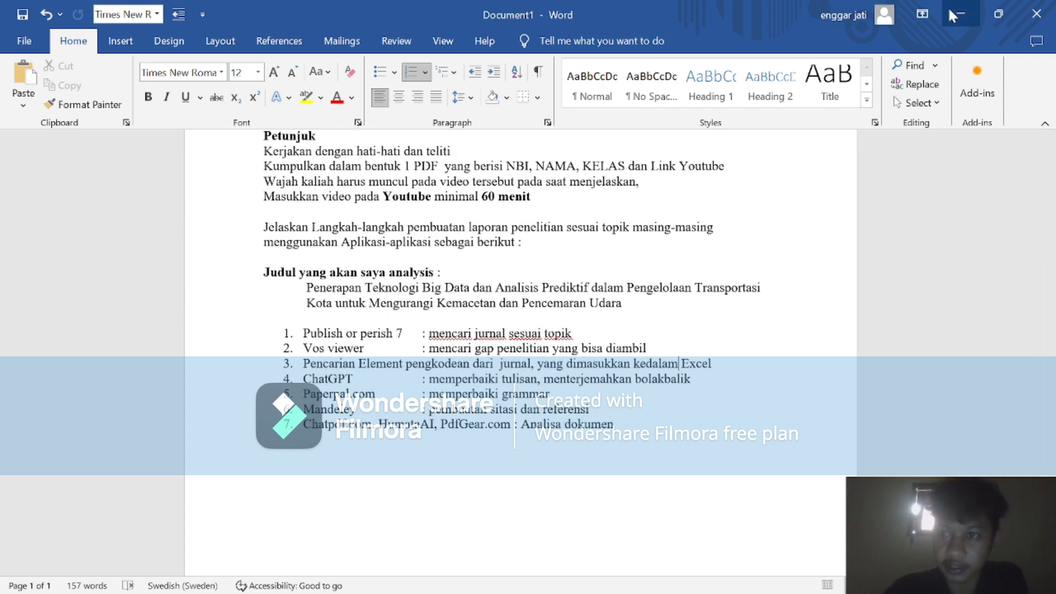
pyautogui.click(955, 13)
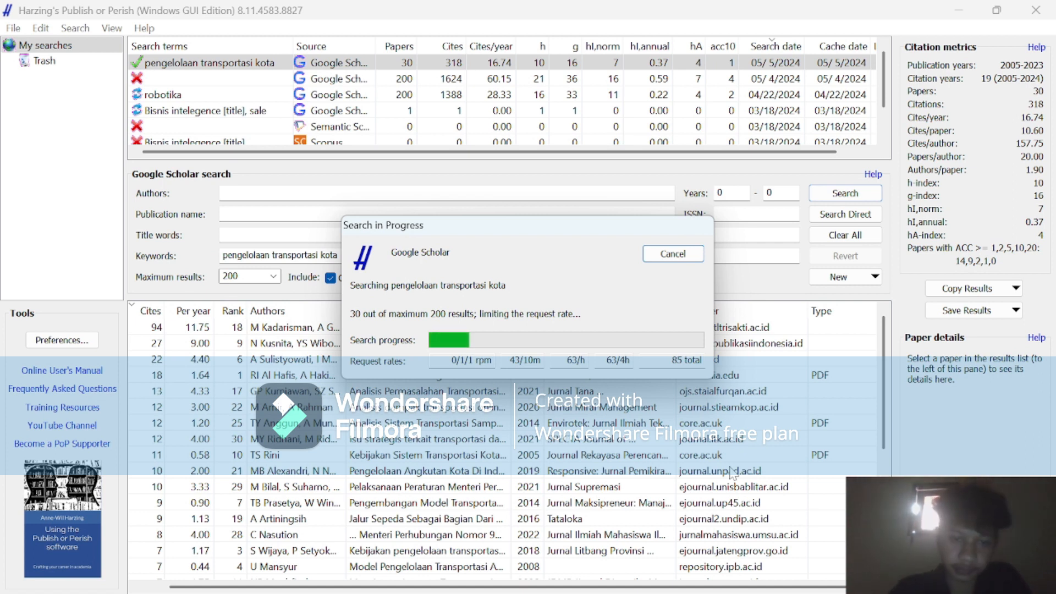
pyautogui.moveTo(660, 591)
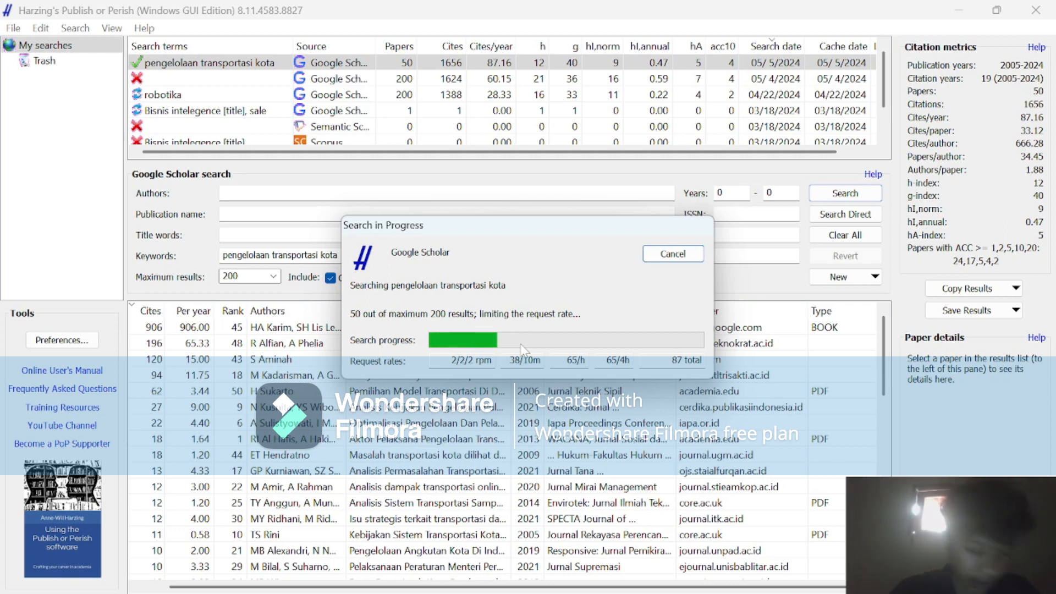
pyautogui.moveTo(594, 575)
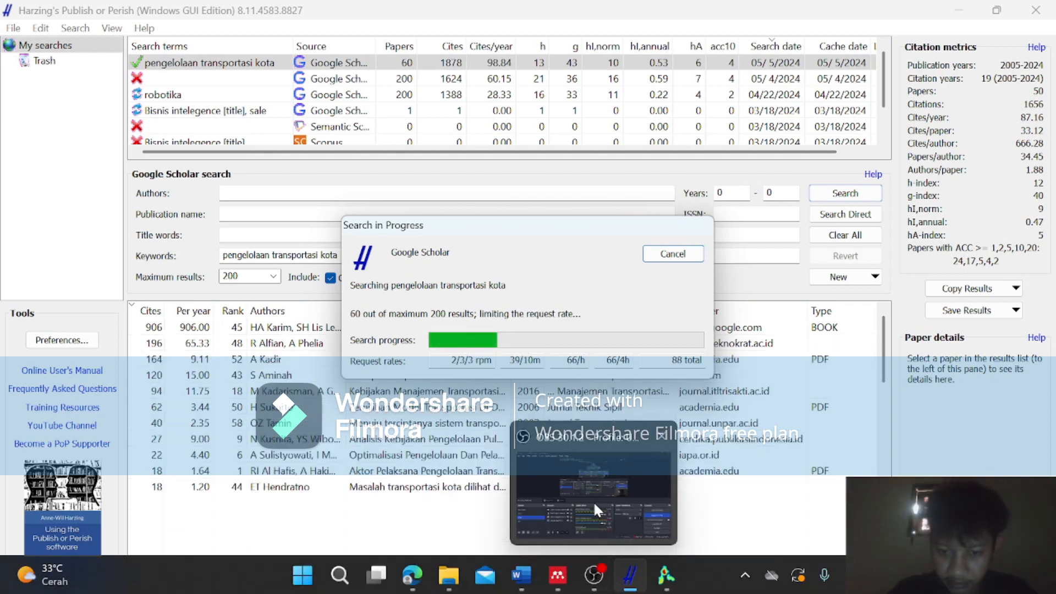
pyautogui.click(593, 501)
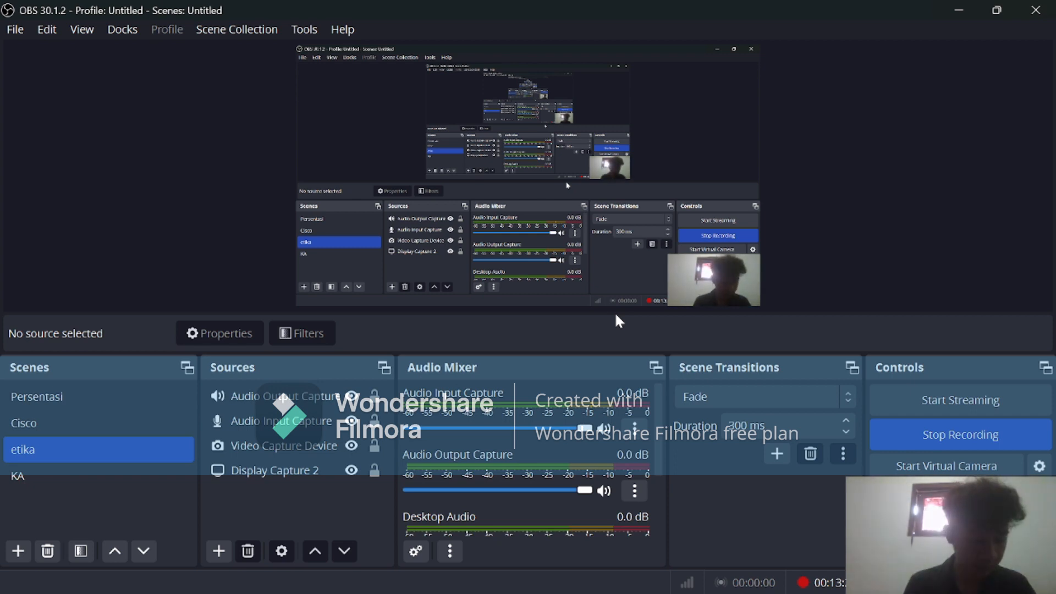
# Switch from OBS to Publish or Perish and minimize the Google Scholar robot-check window.
pyautogui.press('XF86MonBrightnessUp')
pyautogui.press('XF86MonBrightnessUp')
pyautogui.press('XF86MonBrightnessUp')
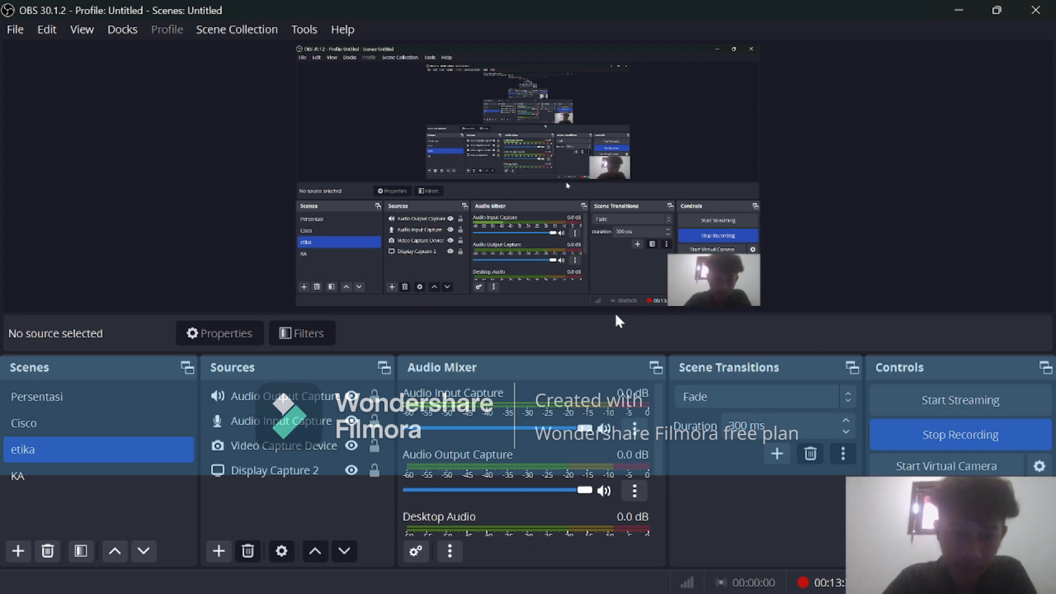
pyautogui.click(957, 13)
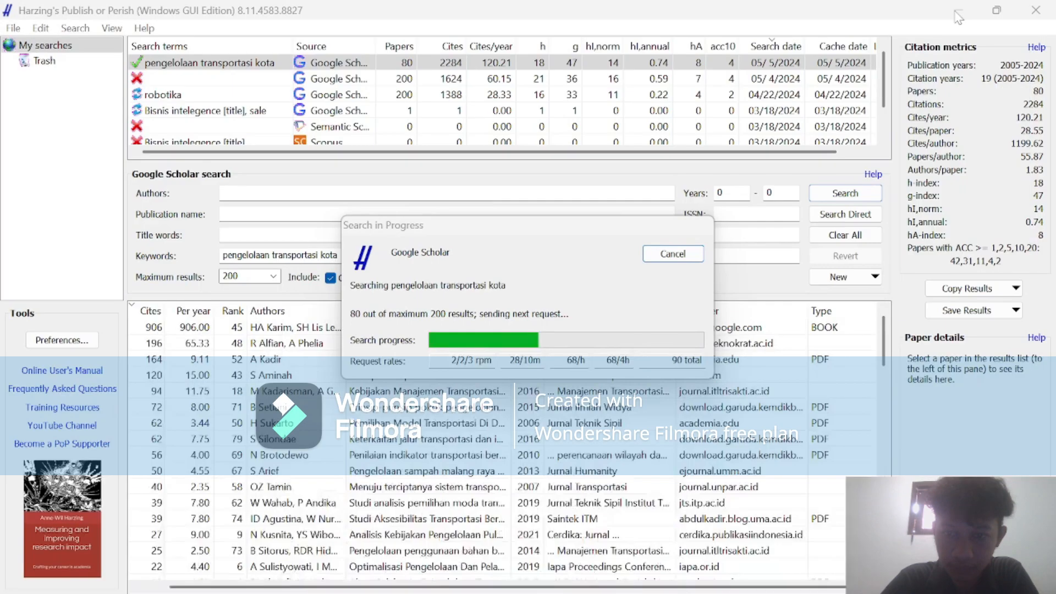
pyautogui.press('XF86MonBrightnessUp')
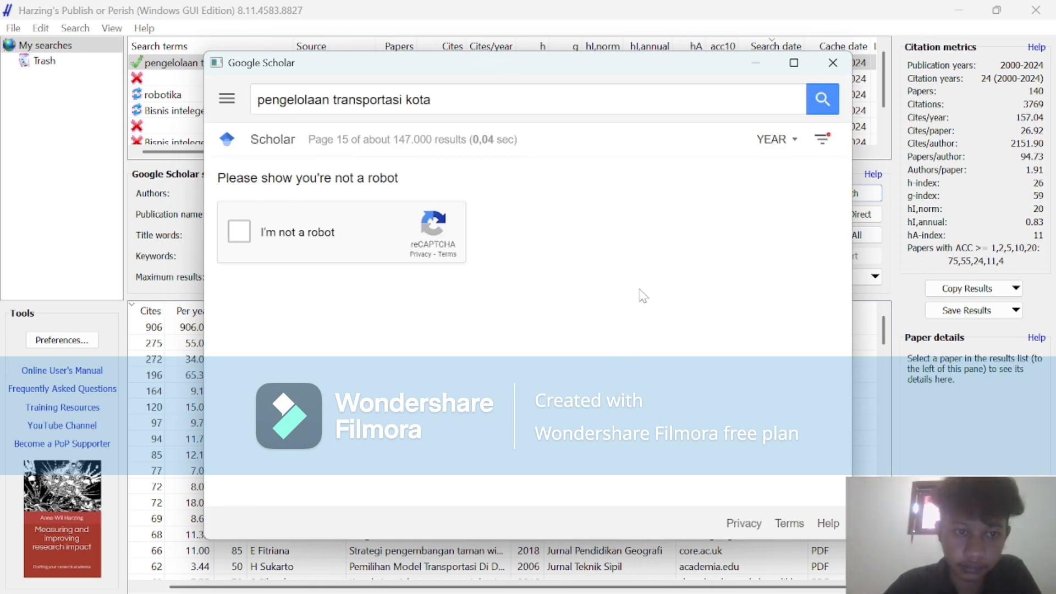
pyautogui.click(756, 65)
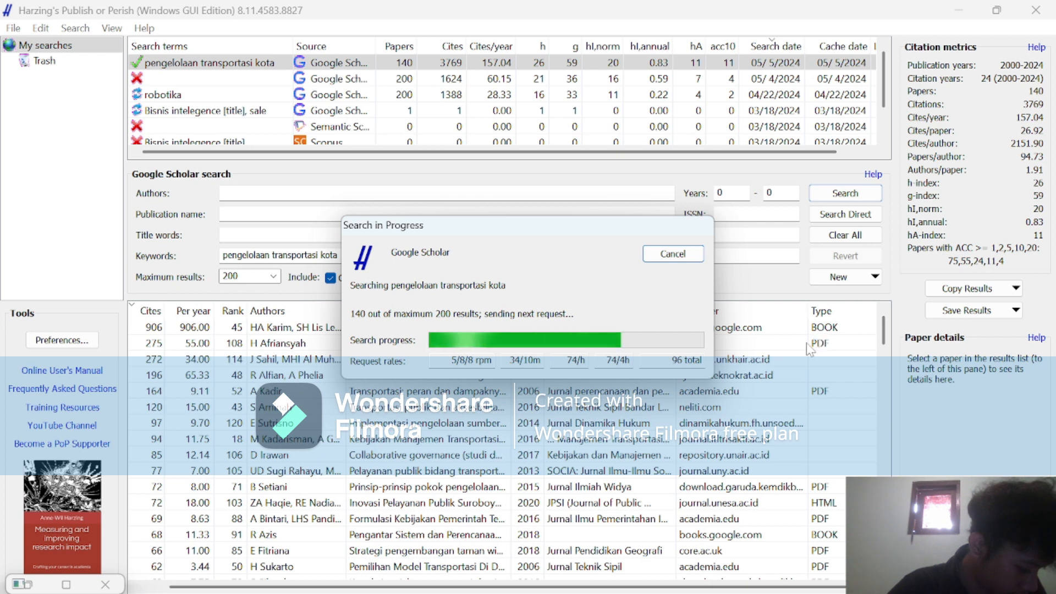
# Examine the phrase "Pencemaran Udara" in the report title of the Word document Document1, and return to Publish or Perish.
pyautogui.moveTo(791, 593)
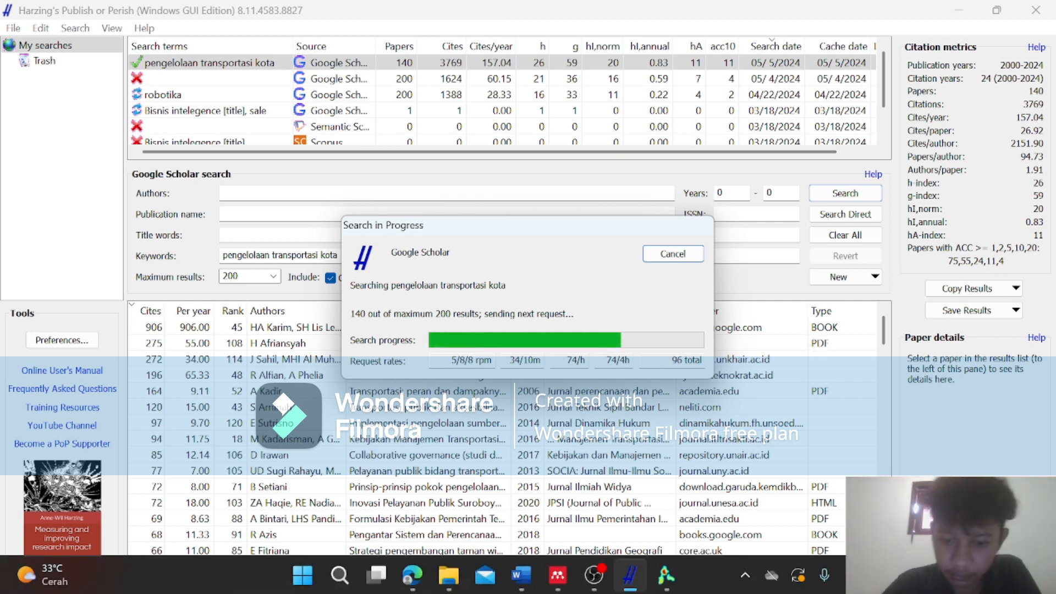
pyautogui.moveTo(521, 575)
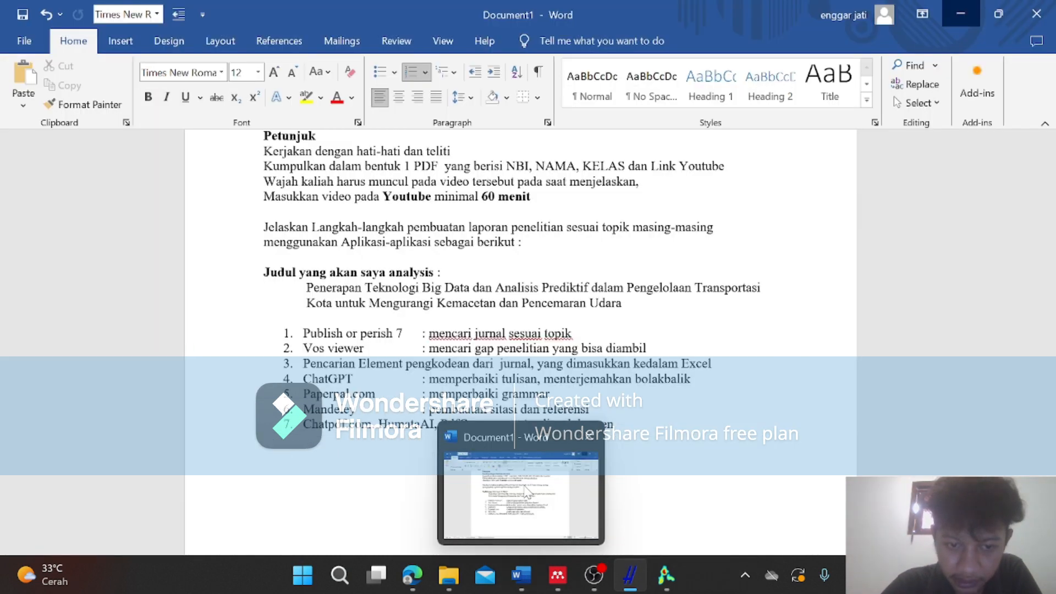
pyautogui.click(526, 492)
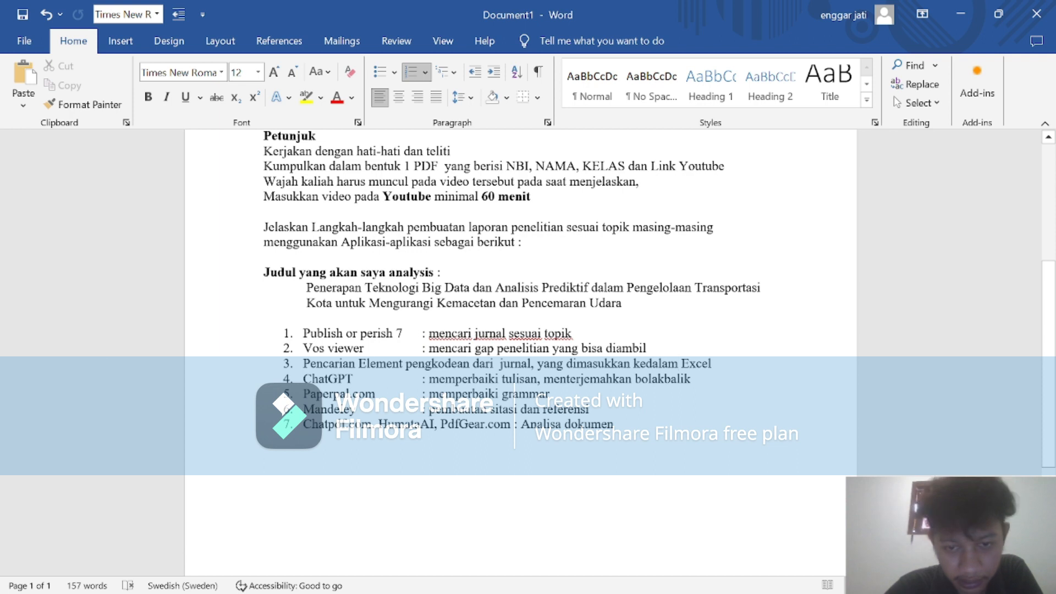
pyautogui.moveTo(538, 303); pyautogui.dragTo(624, 303)
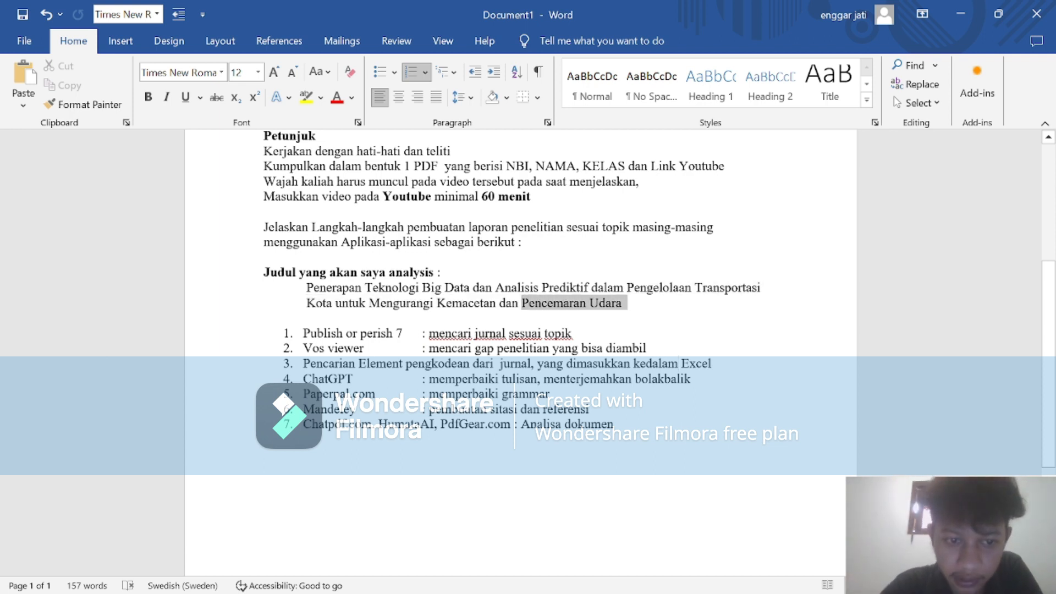
pyautogui.moveTo(625, 303); pyautogui.dragTo(529, 303)
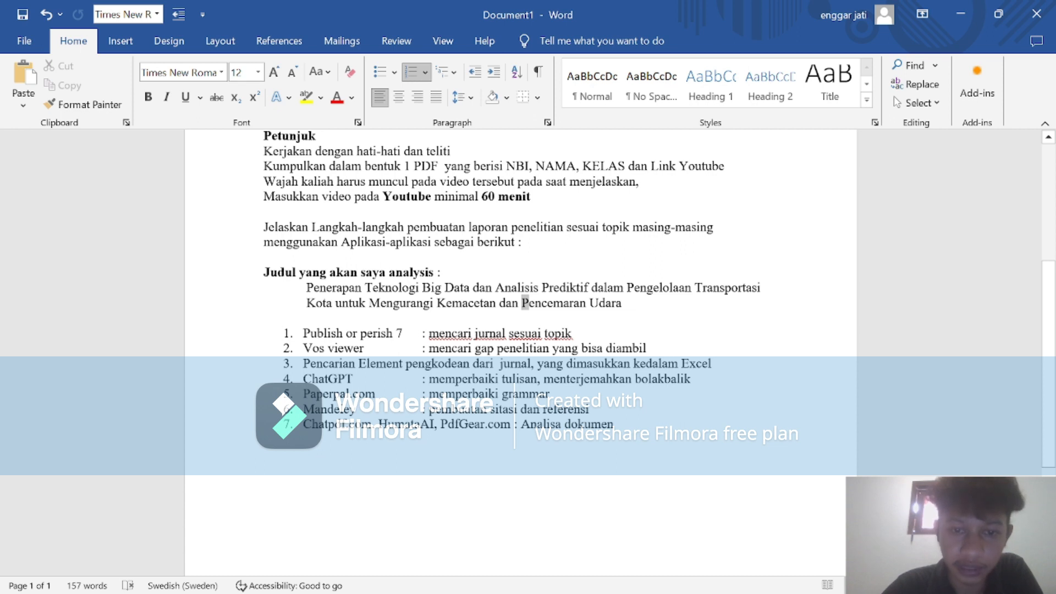
pyautogui.moveTo(523, 303); pyautogui.dragTo(266, 318)
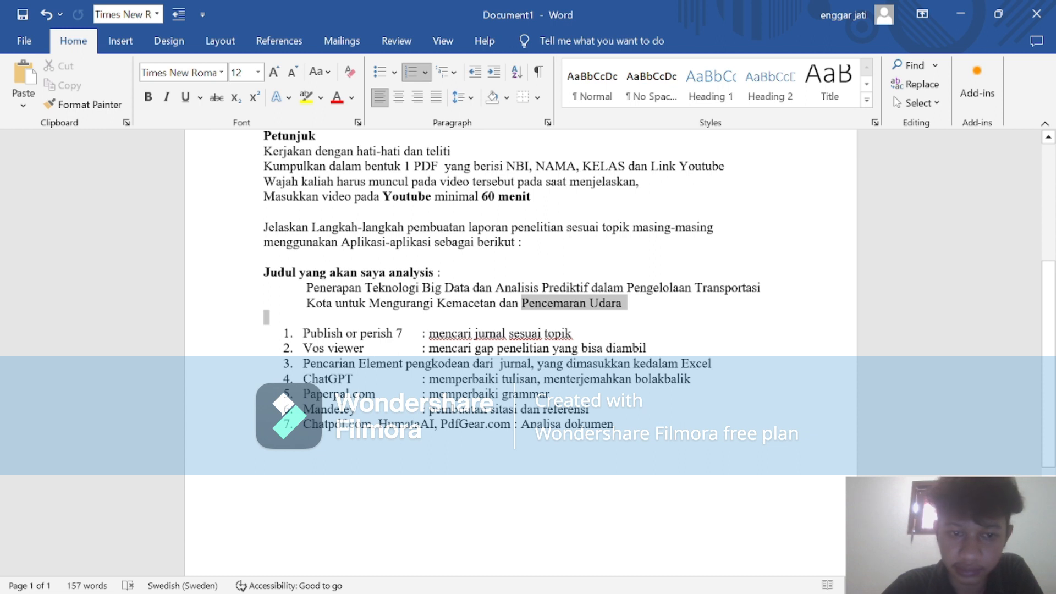
pyautogui.click(719, 325)
pyautogui.click(967, 15)
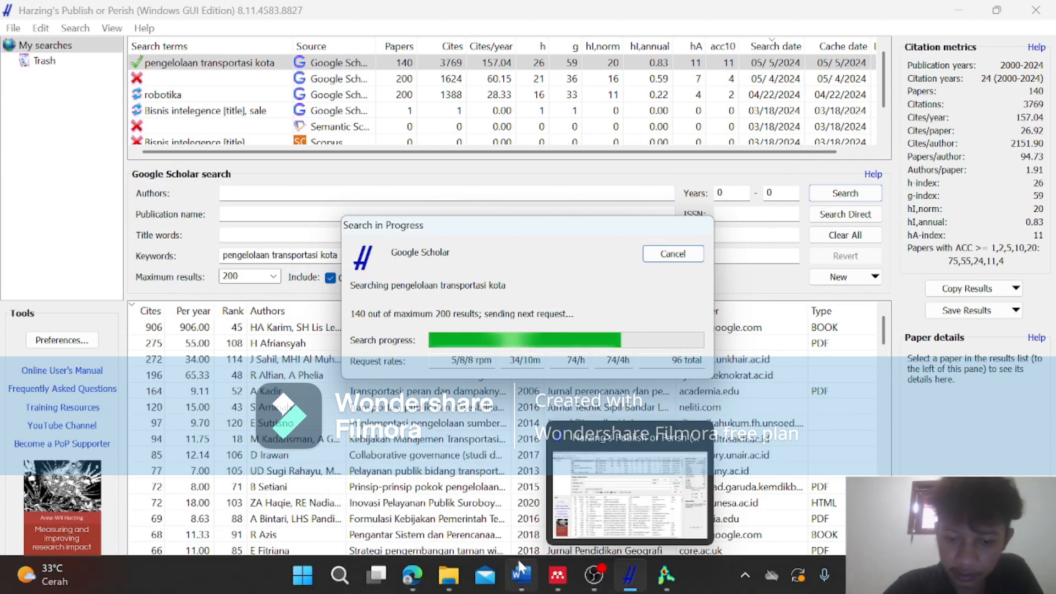
# Look over the exported RIS files in the folder "Jurnal analysis polusi", return to Publish or Perish and move the search progress dialog off the search form.
pyautogui.moveTo(520, 575)
pyautogui.click(525, 496)
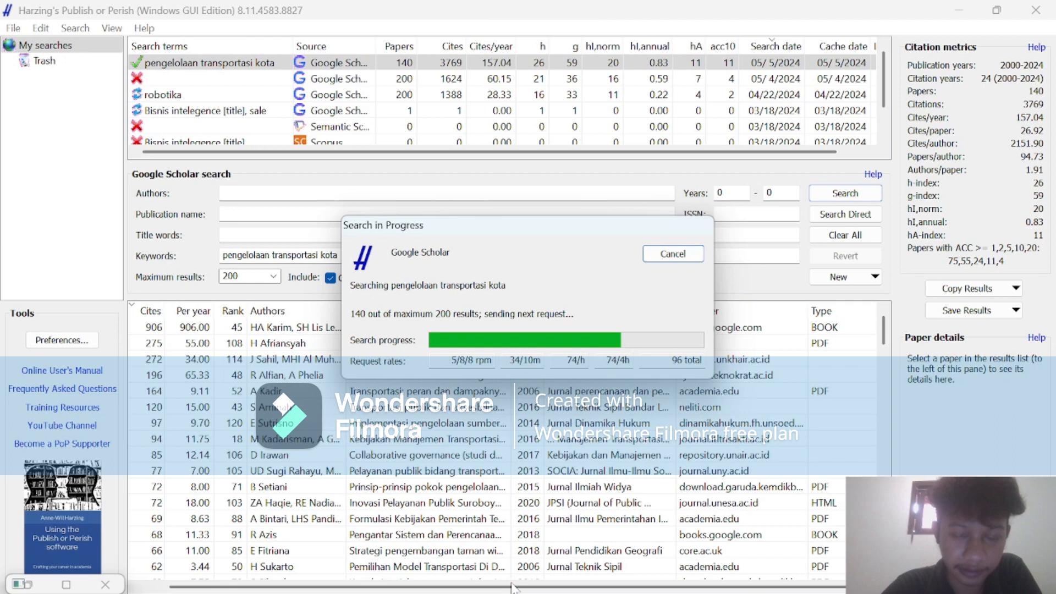
pyautogui.moveTo(449, 575)
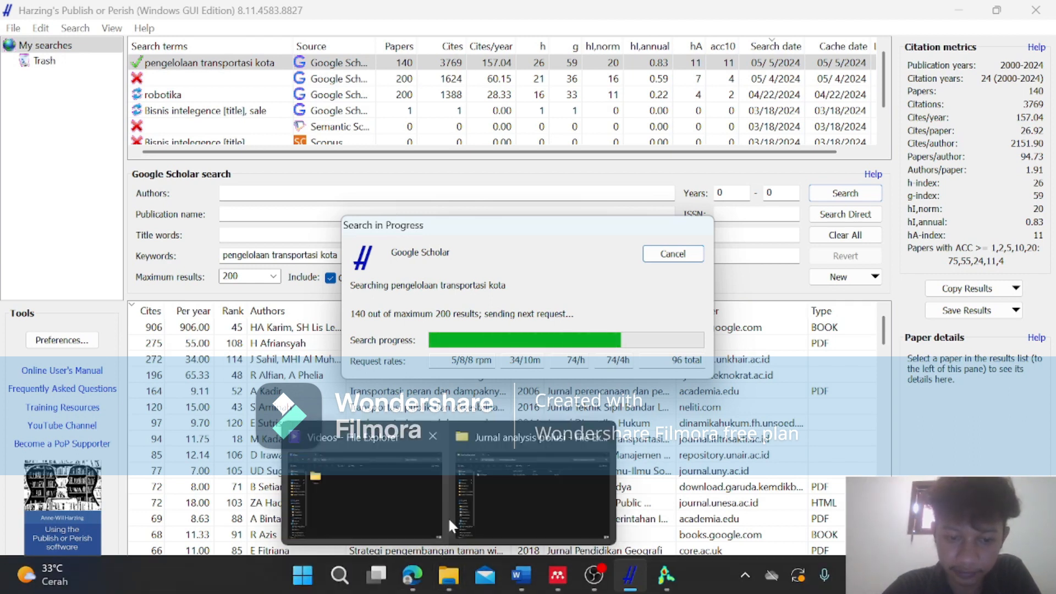
pyautogui.click(539, 507)
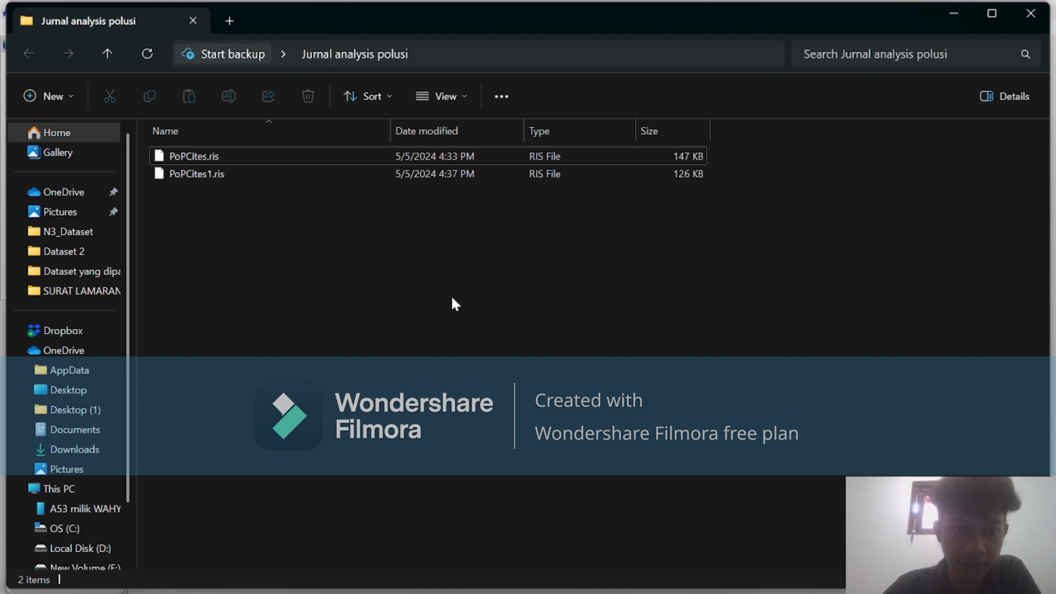
pyautogui.click(956, 11)
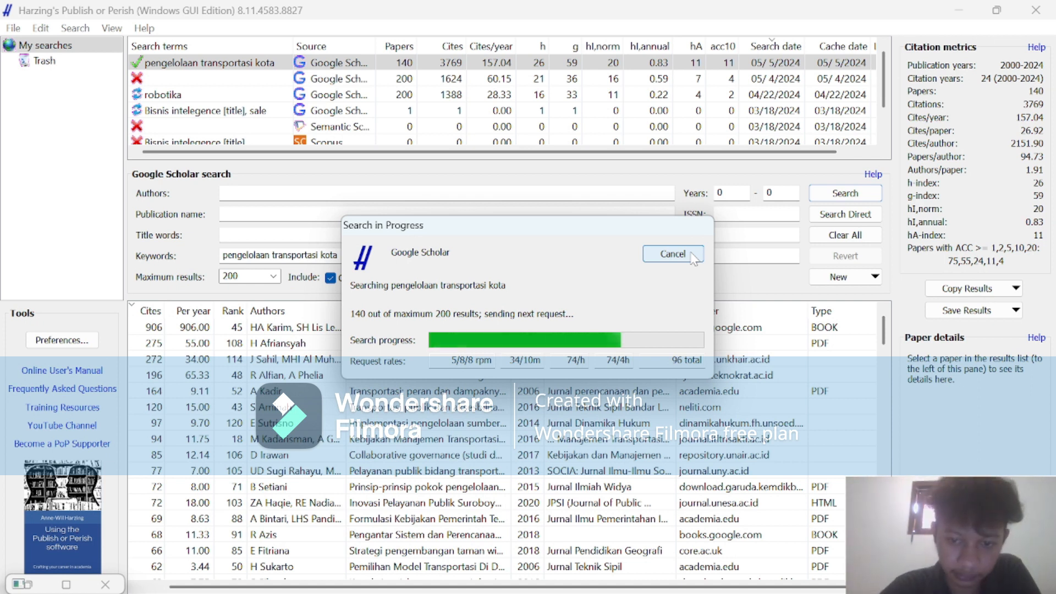
pyautogui.doubleClick(676, 360)
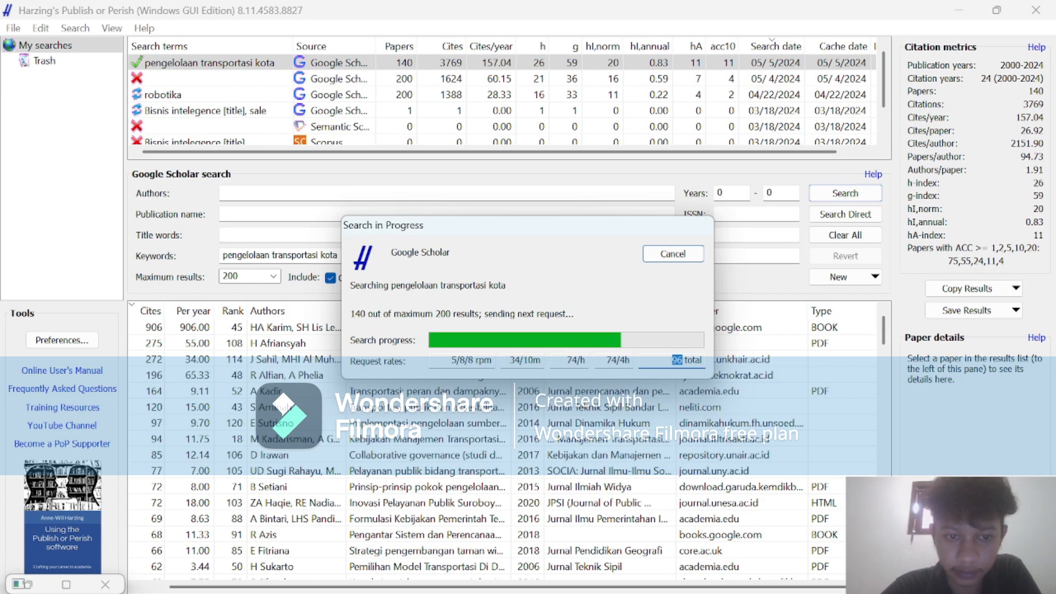
pyautogui.moveTo(583, 226); pyautogui.dragTo(655, 352)
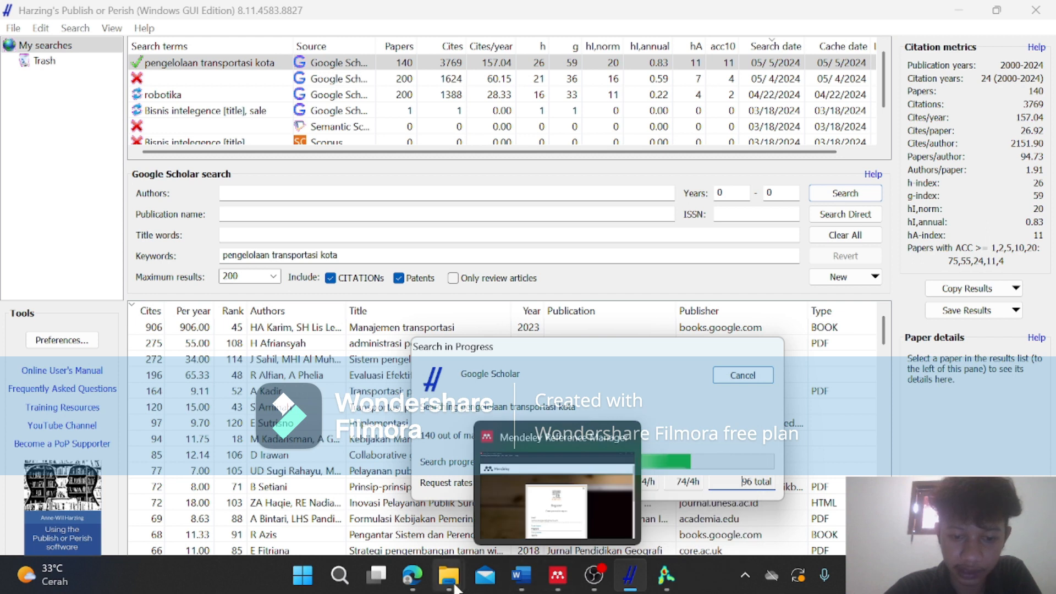
# Switch to the File Explorer window of "Jurnal analysis polusi", check its folder path and open the OneDrive Desktop folder.
pyautogui.moveTo(454, 586)
pyautogui.click(511, 485)
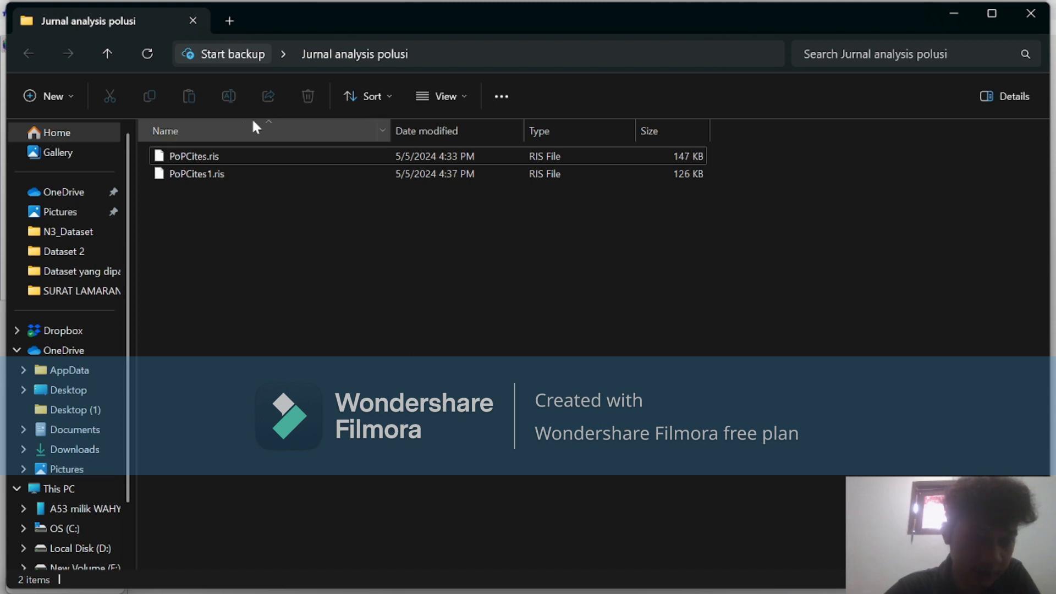
pyautogui.click(479, 54)
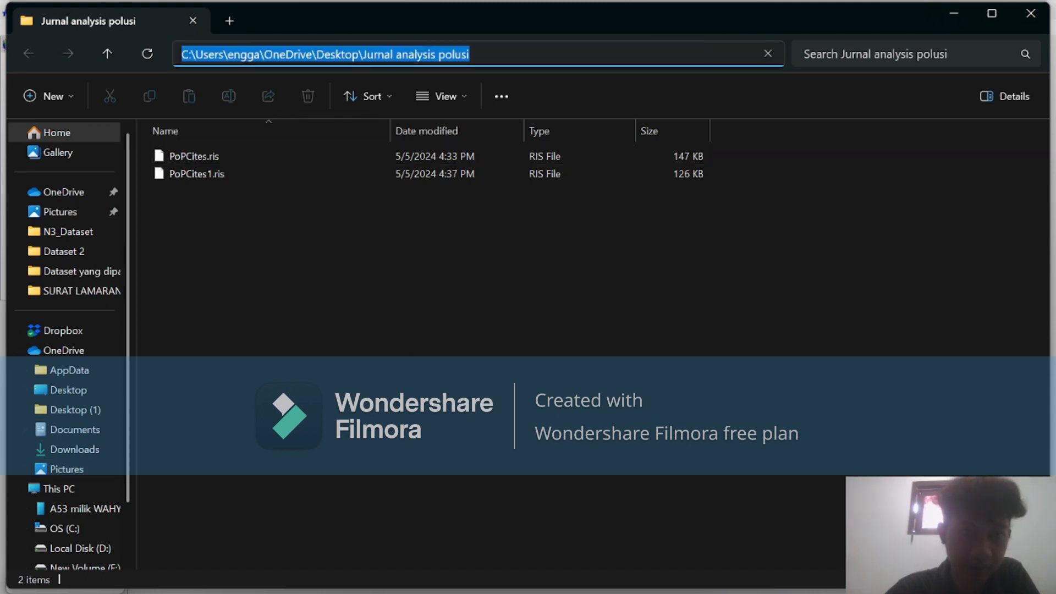
pyautogui.click(251, 219)
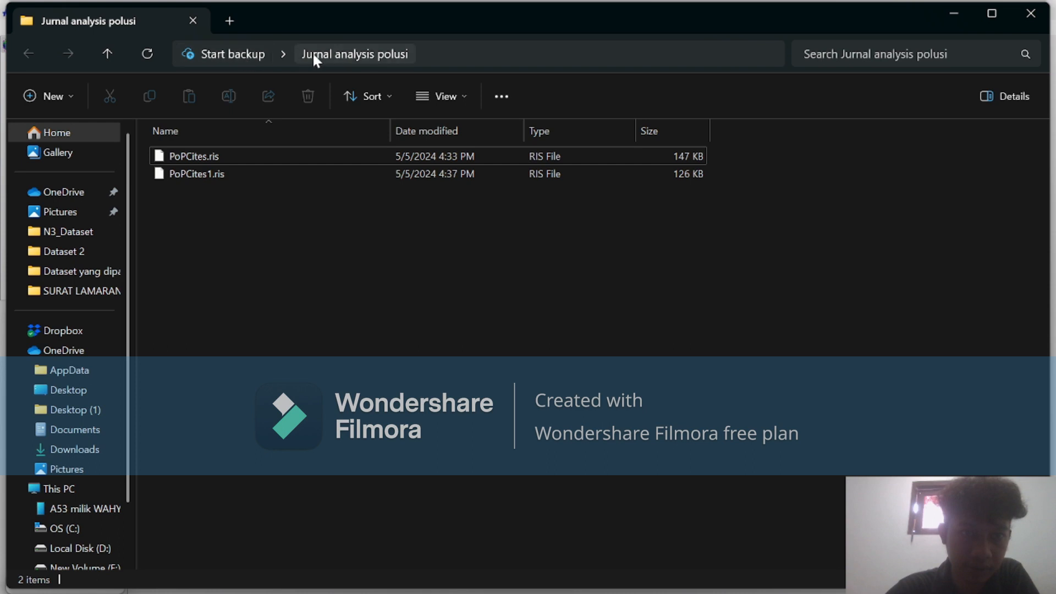
pyautogui.click(87, 390)
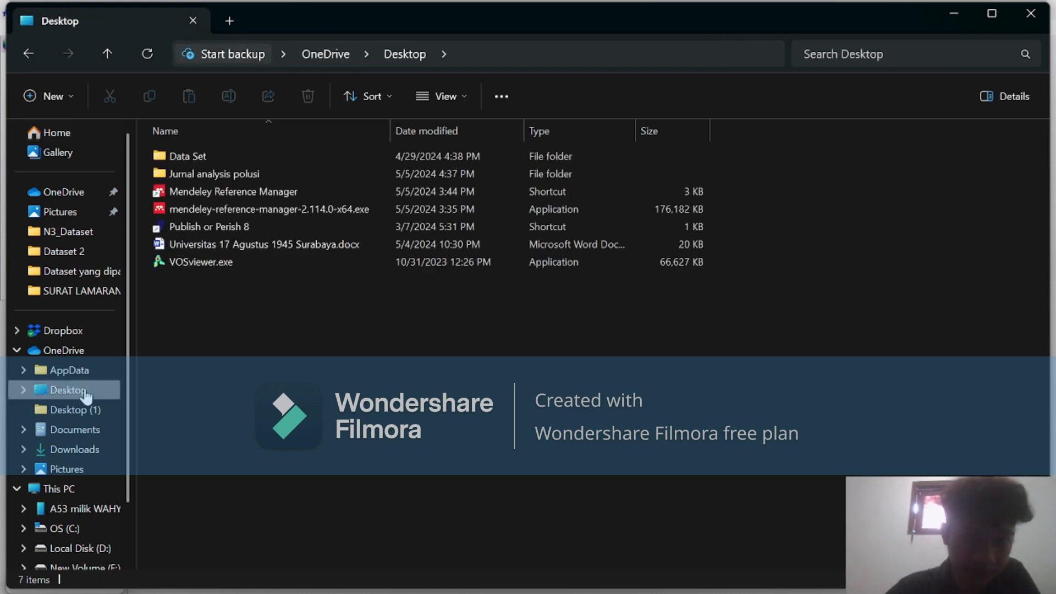
# Try to rename the folder "Jurnal analysis polusi" as "Jurnal analysis transportasi dan polusi udara".
pyautogui.click(243, 173)
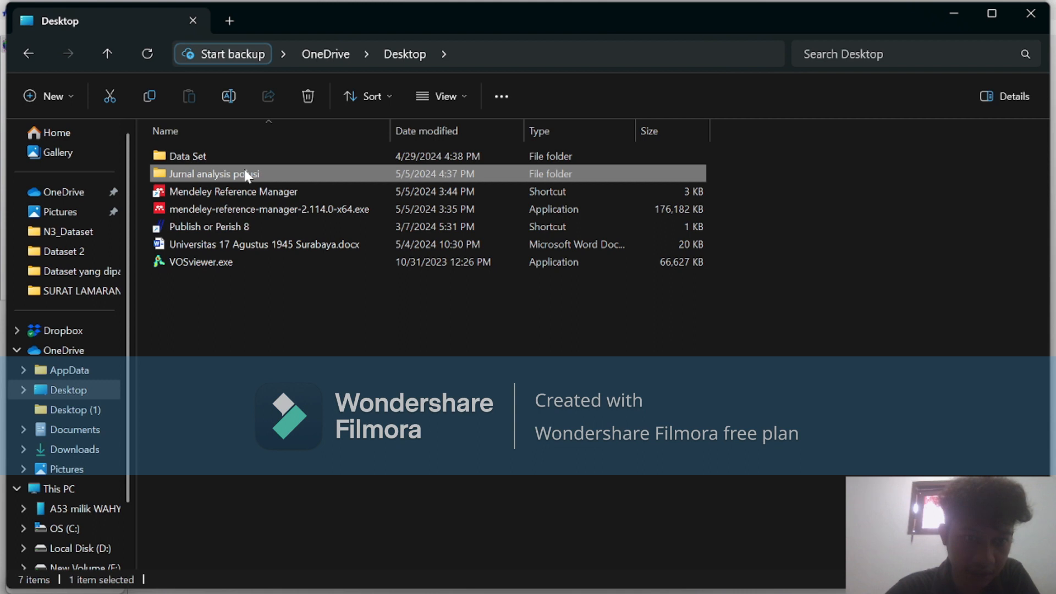
pyautogui.hotkey('alt', 'd')
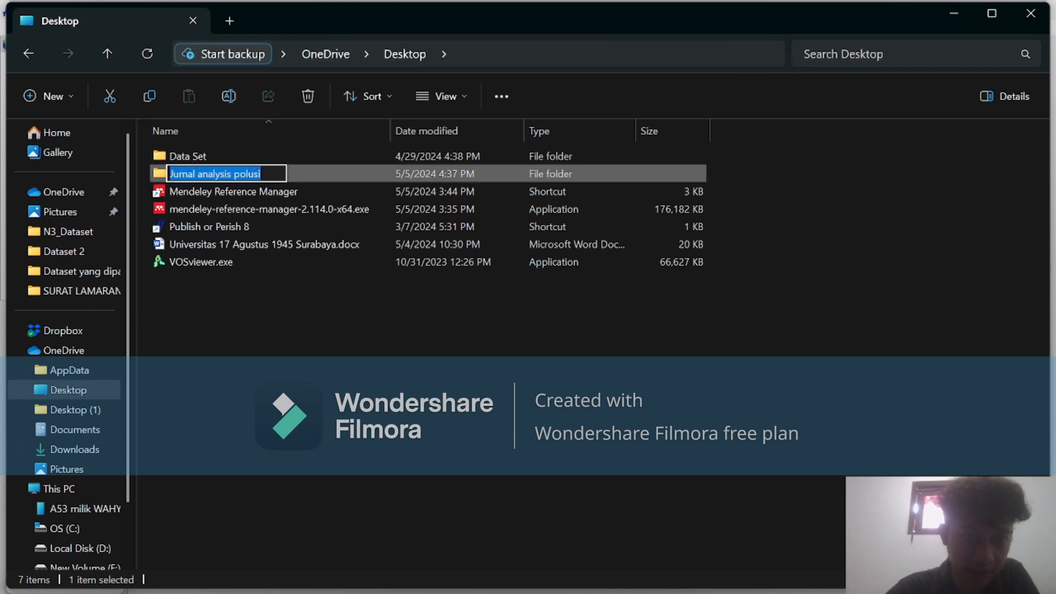
pyautogui.click(266, 174)
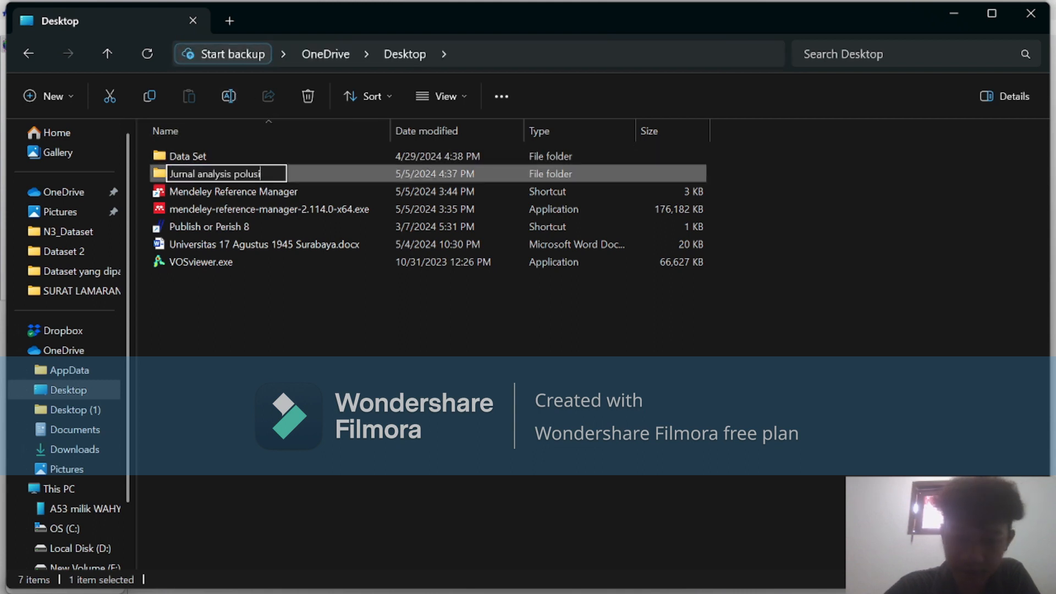
pyautogui.press('BackSpace')
pyautogui.press('BackSpace')
pyautogui.press('BackSpace')
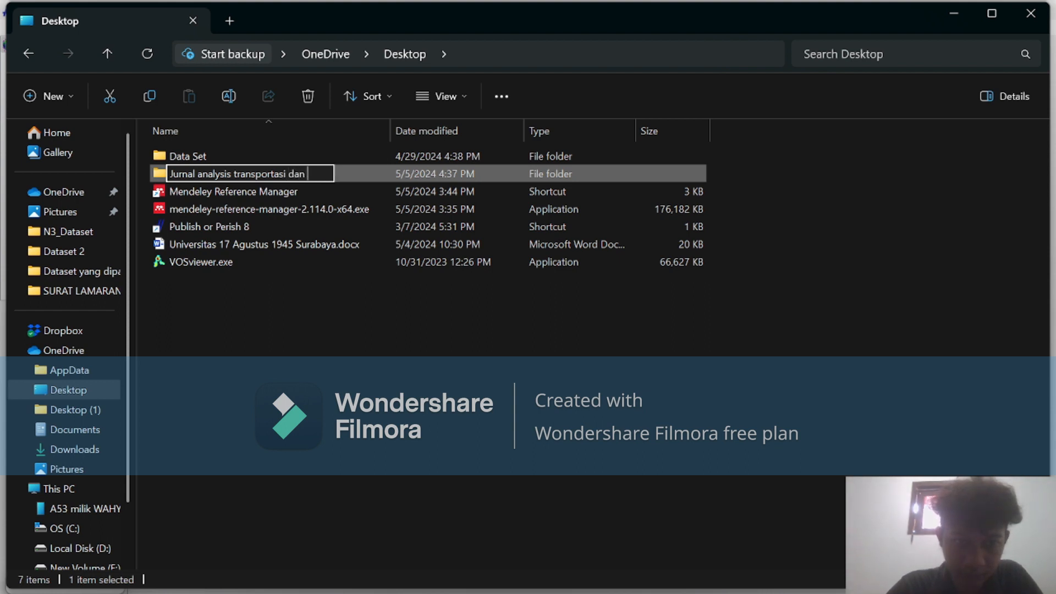
pyautogui.write('udara')
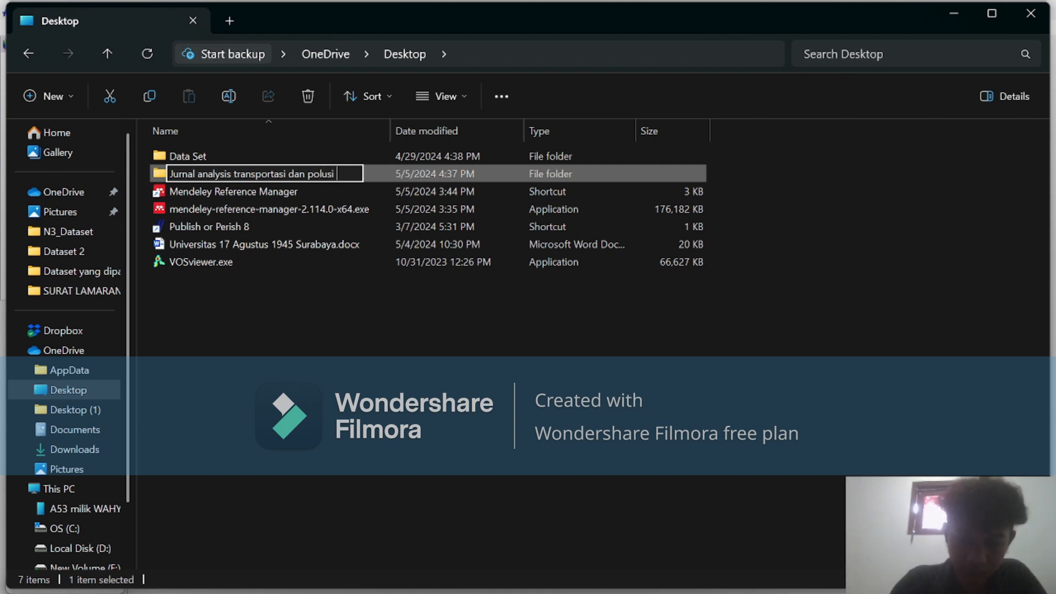
pyautogui.click(347, 373)
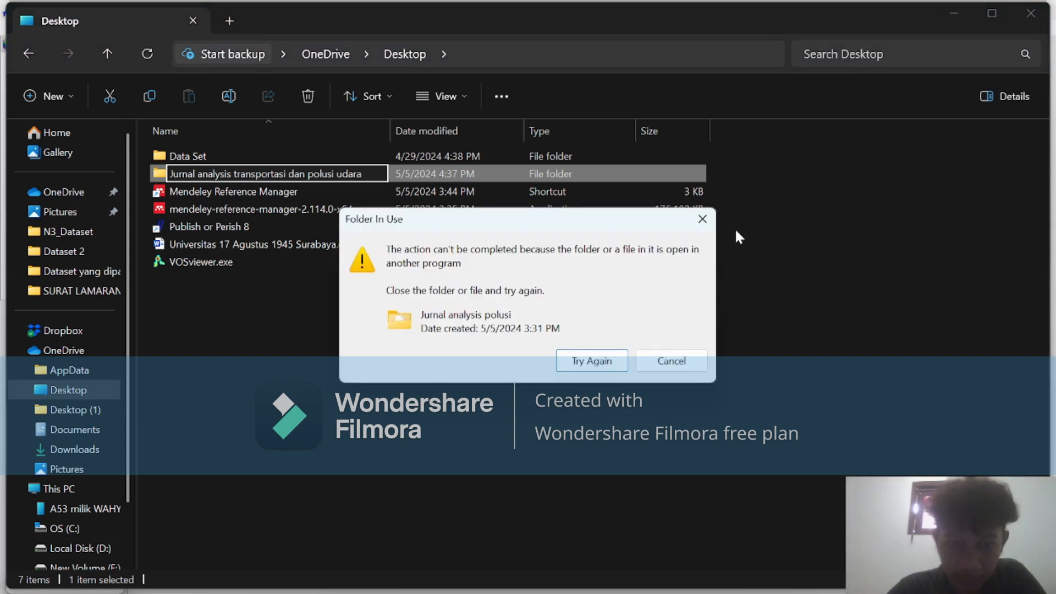
# Close the Videos File Explorer window and retry renaming the folder "Jurnal analysis polusi" as "Jurnal analysis transportasi dan polusi udara".
pyautogui.moveTo(472, 590)
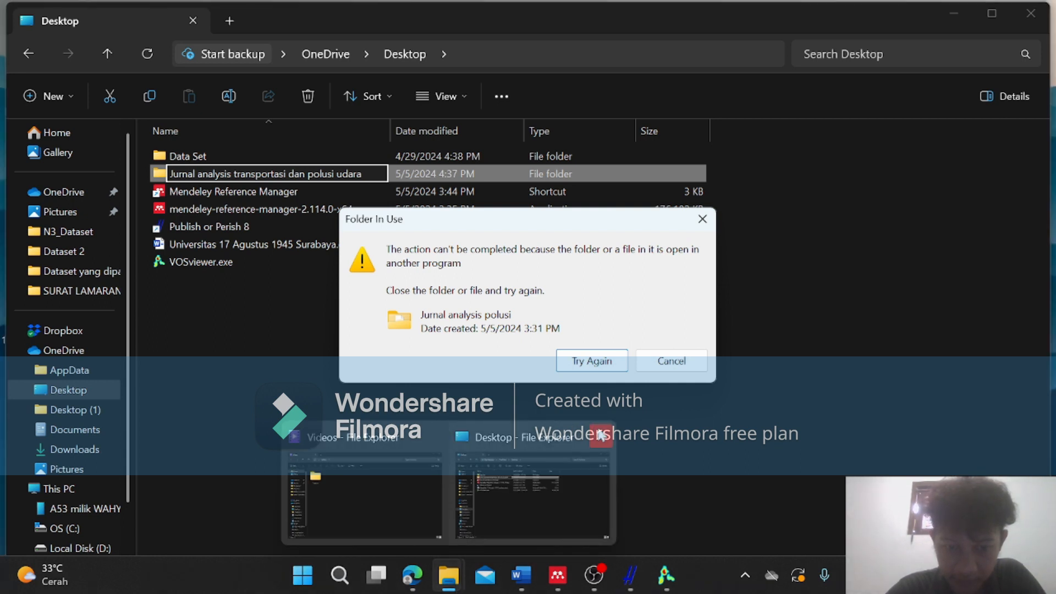
pyautogui.click(433, 437)
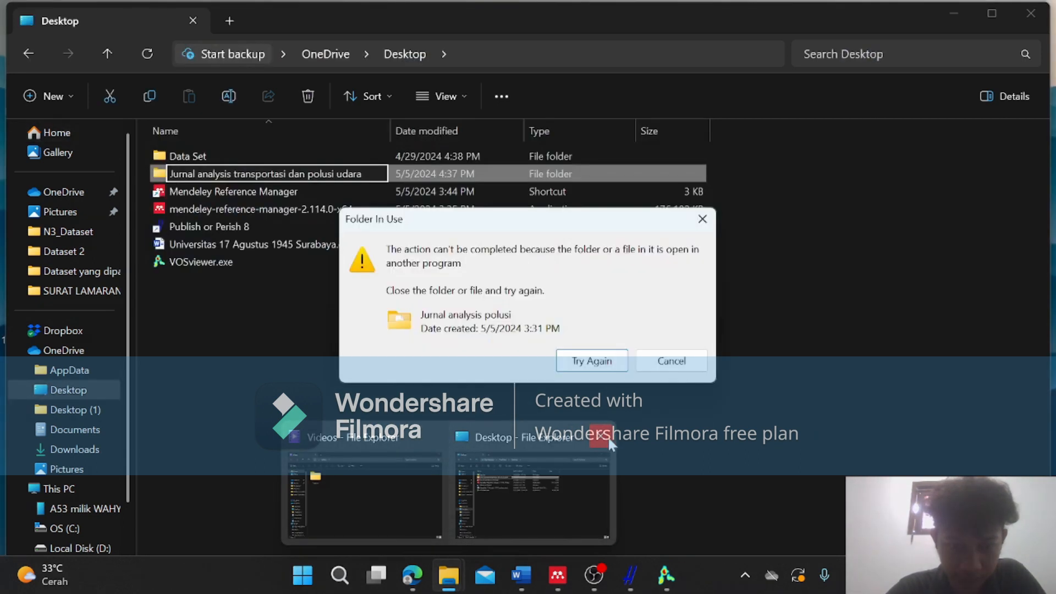
pyautogui.click(607, 365)
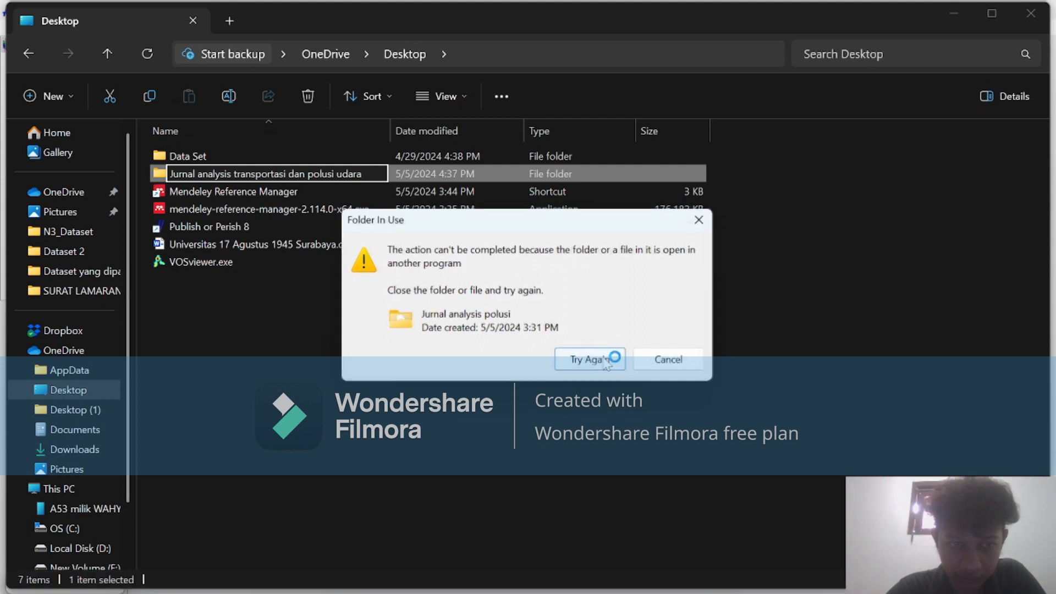
pyautogui.click(607, 365)
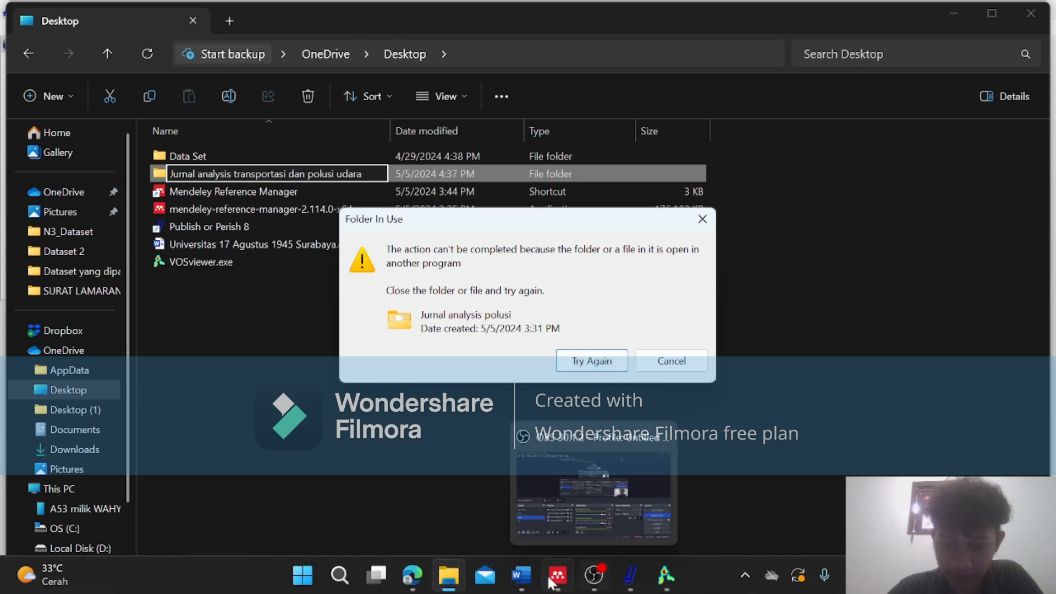
pyautogui.moveTo(531, 583)
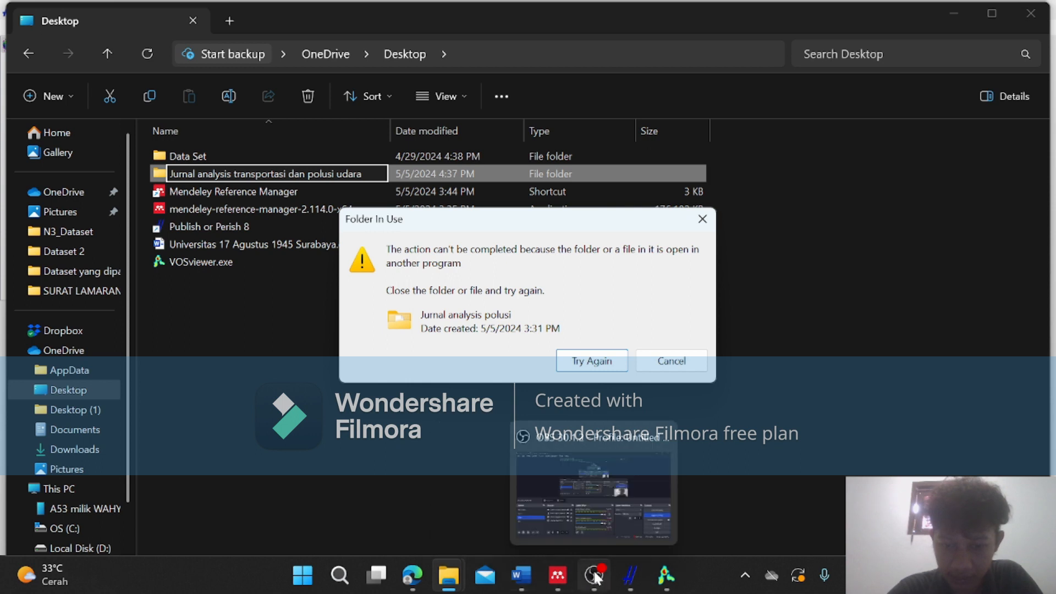
pyautogui.moveTo(575, 578)
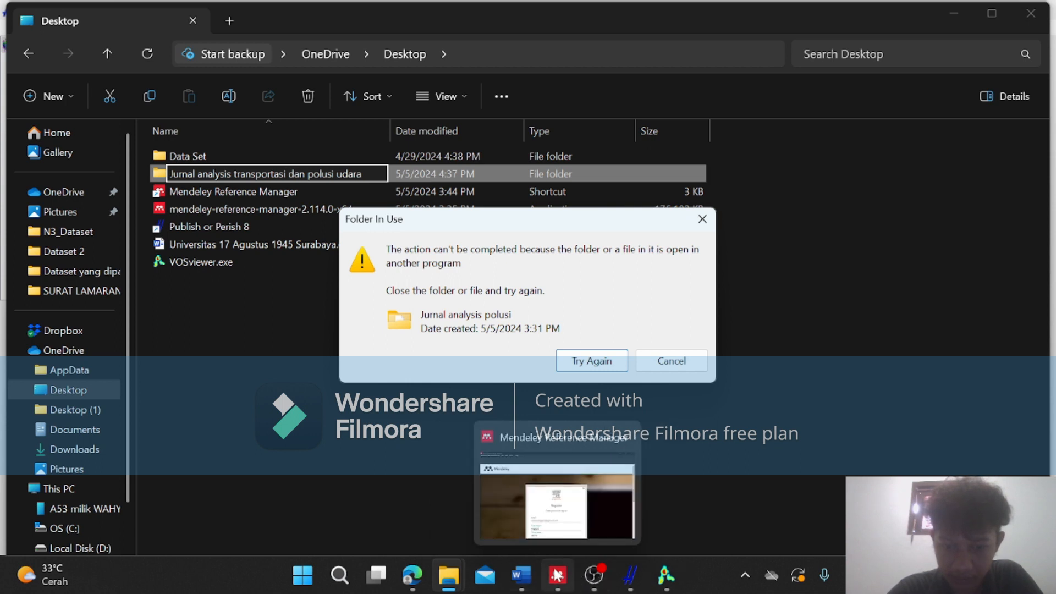
pyautogui.moveTo(444, 573)
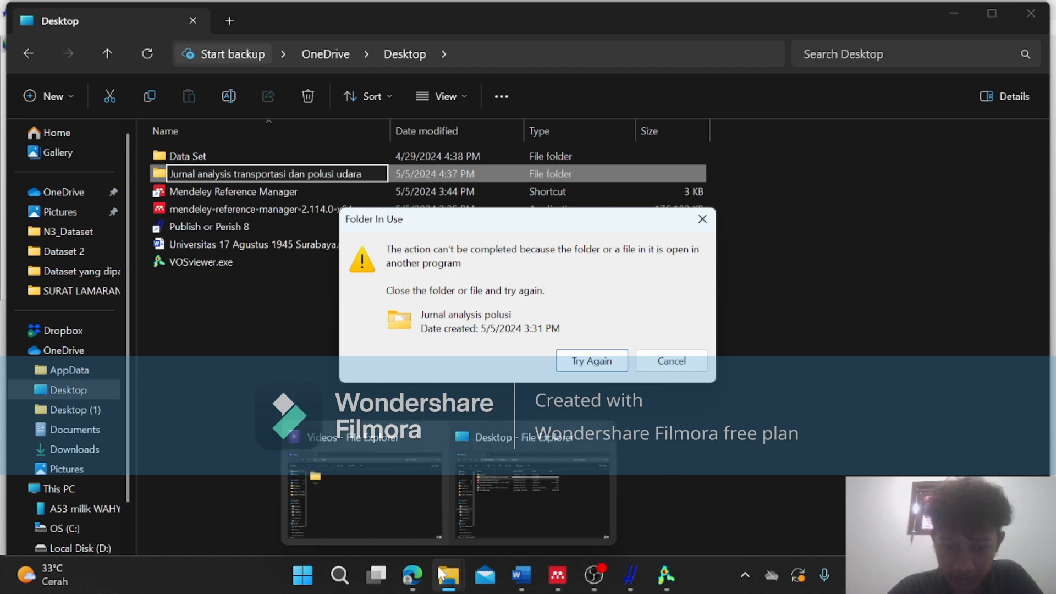
pyautogui.click(440, 434)
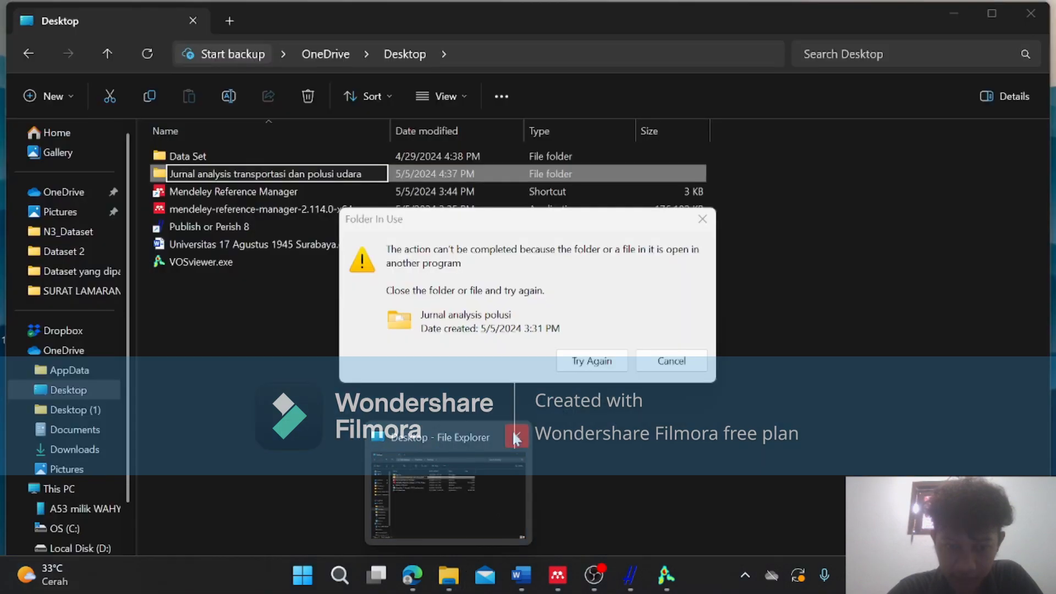
pyautogui.click(593, 367)
pyautogui.click(593, 366)
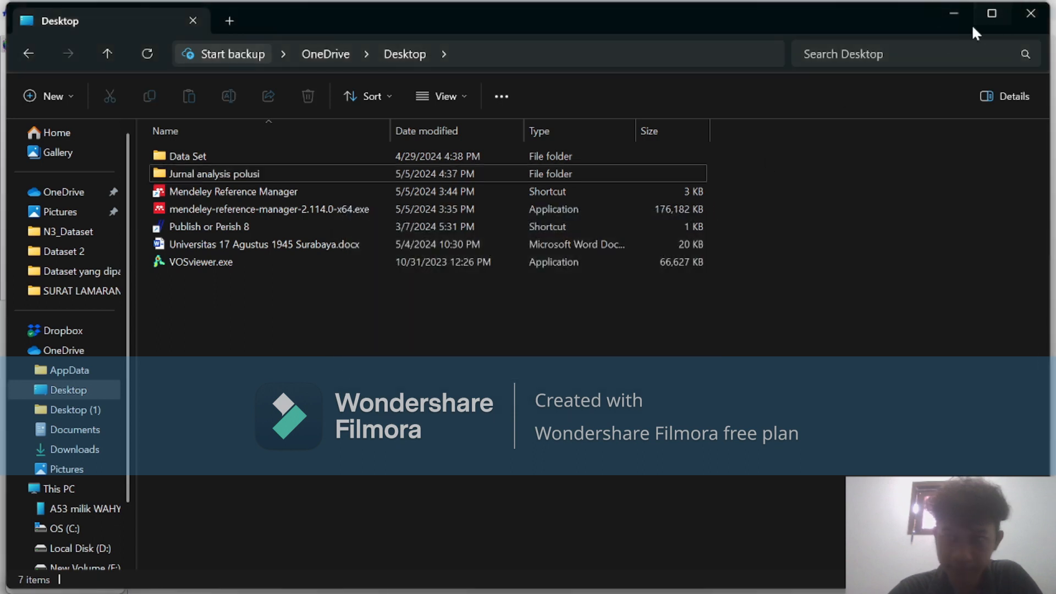
# Close the Desktop File Explorer window, return to Publish or Perish and move the search progress dialog up off the results list.
pyautogui.click(953, 5)
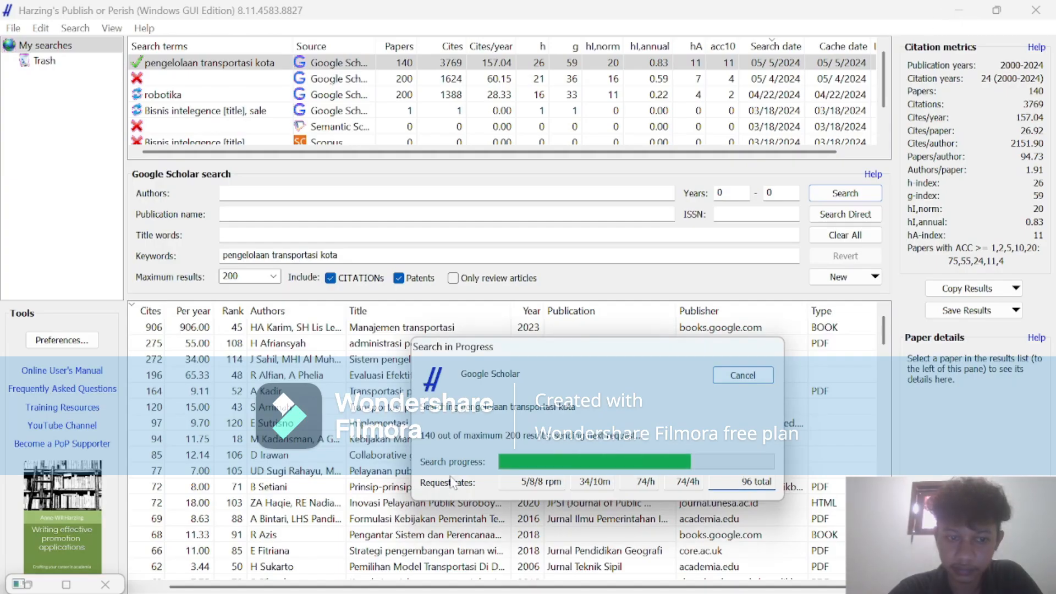
pyautogui.moveTo(451, 591)
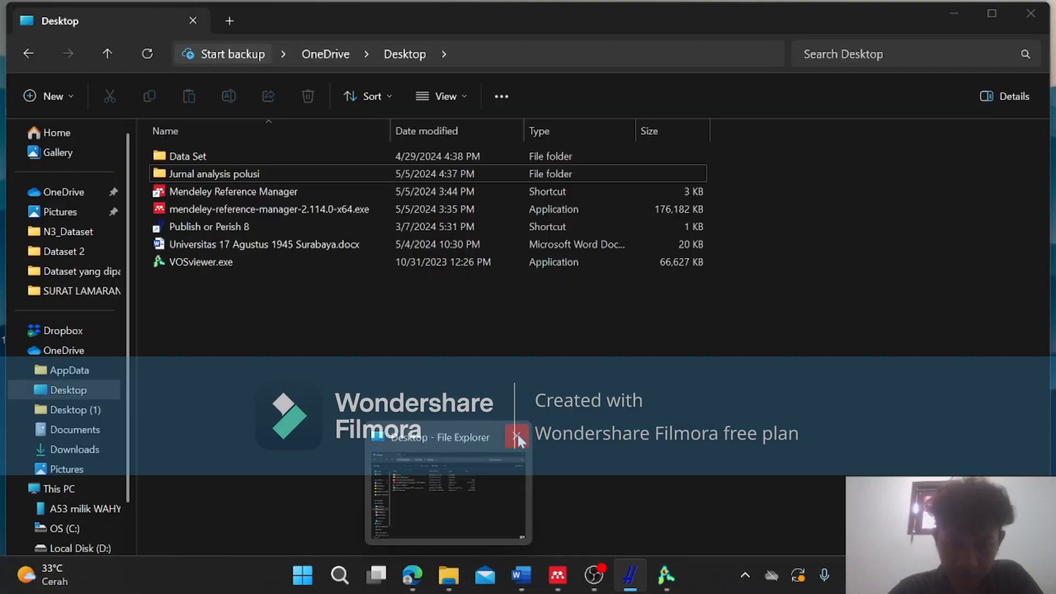
pyautogui.click(517, 438)
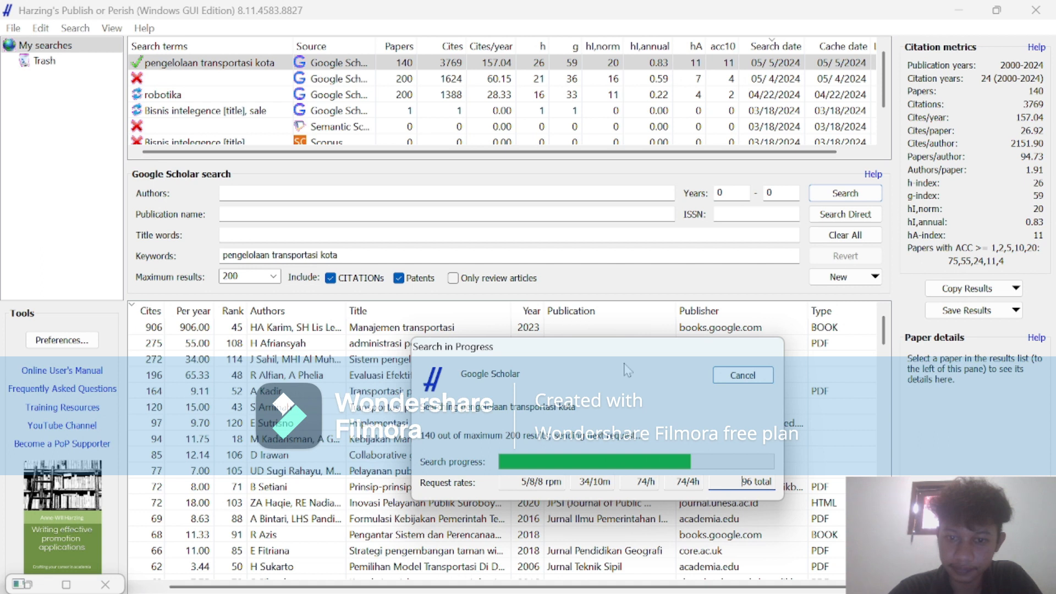
pyautogui.moveTo(593, 353); pyautogui.dragTo(636, 157)
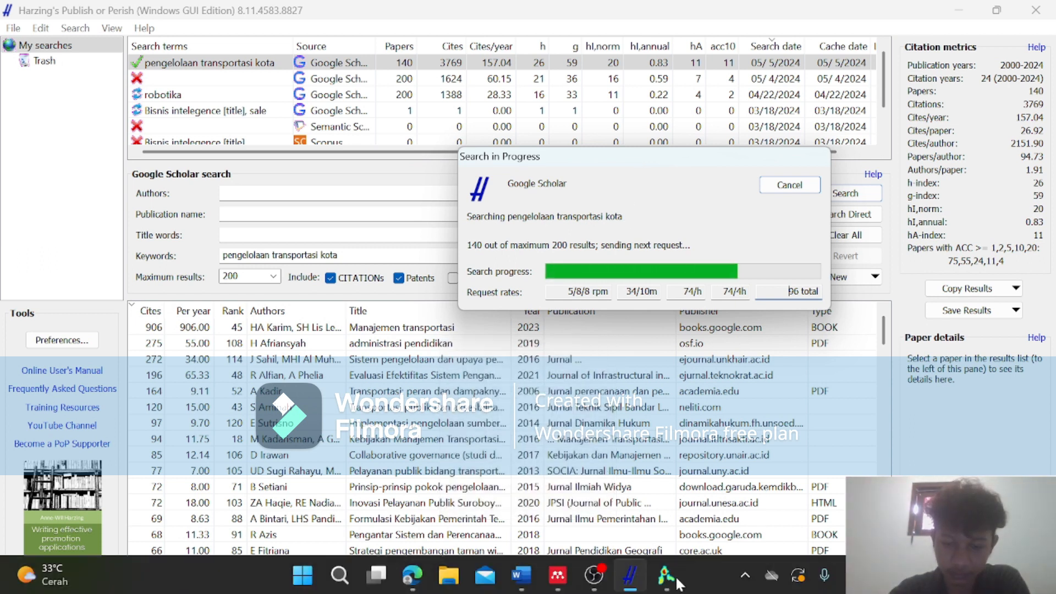
# Check the running screen recording in OBS and return to Publish or Perish.
pyautogui.moveTo(634, 558)
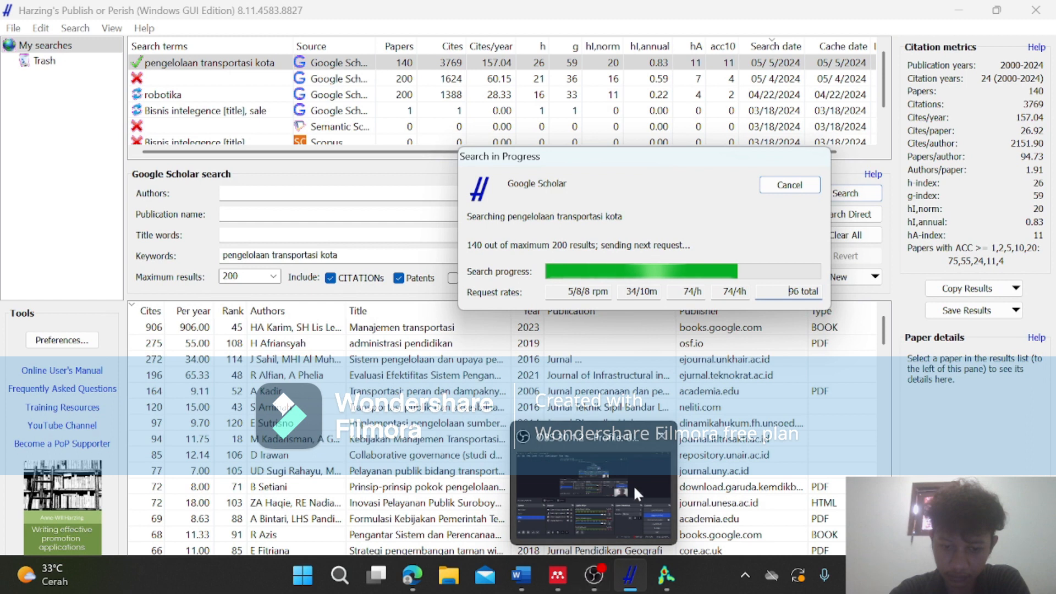
pyautogui.moveTo(633, 484)
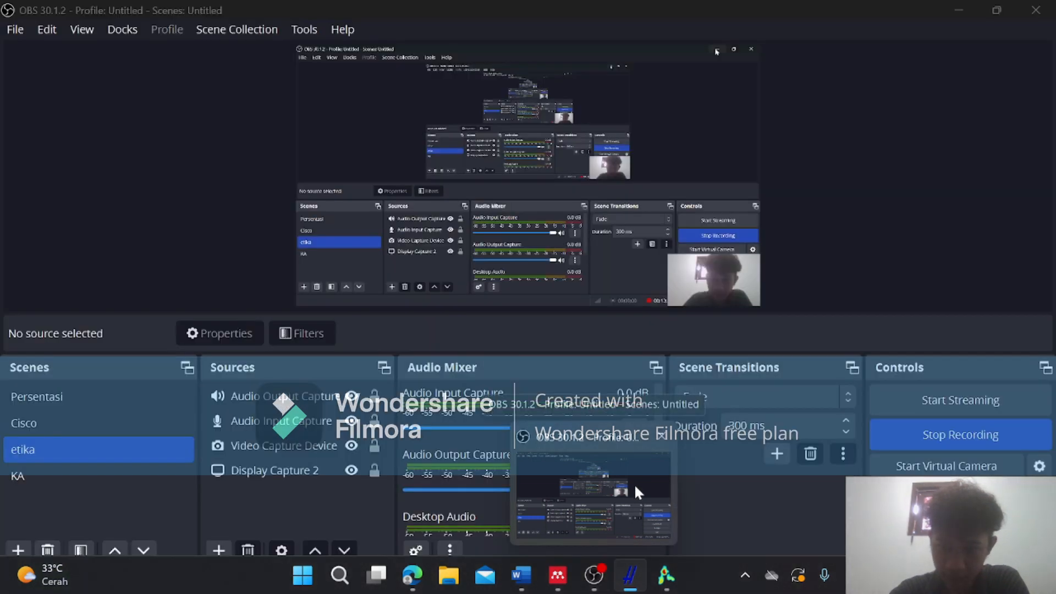
pyautogui.click(635, 483)
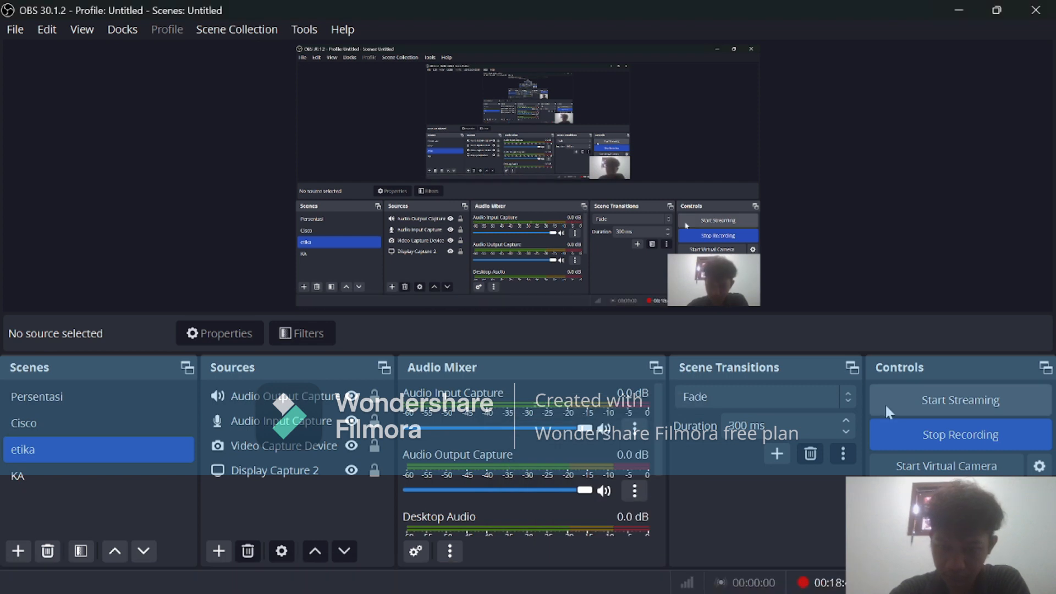
pyautogui.click(962, 10)
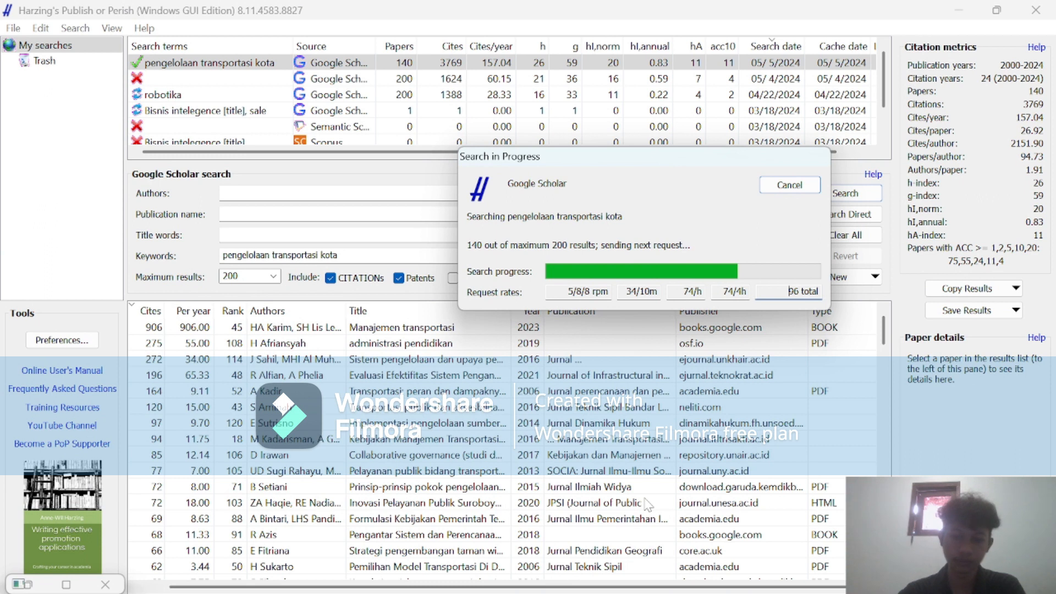
pyautogui.moveTo(648, 593)
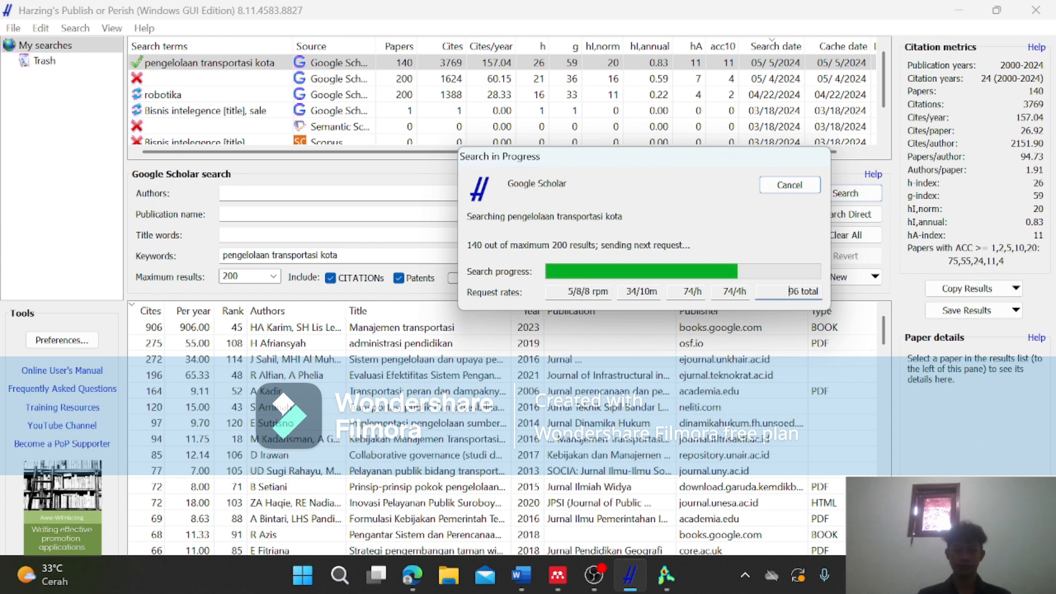
pyautogui.moveTo(594, 576)
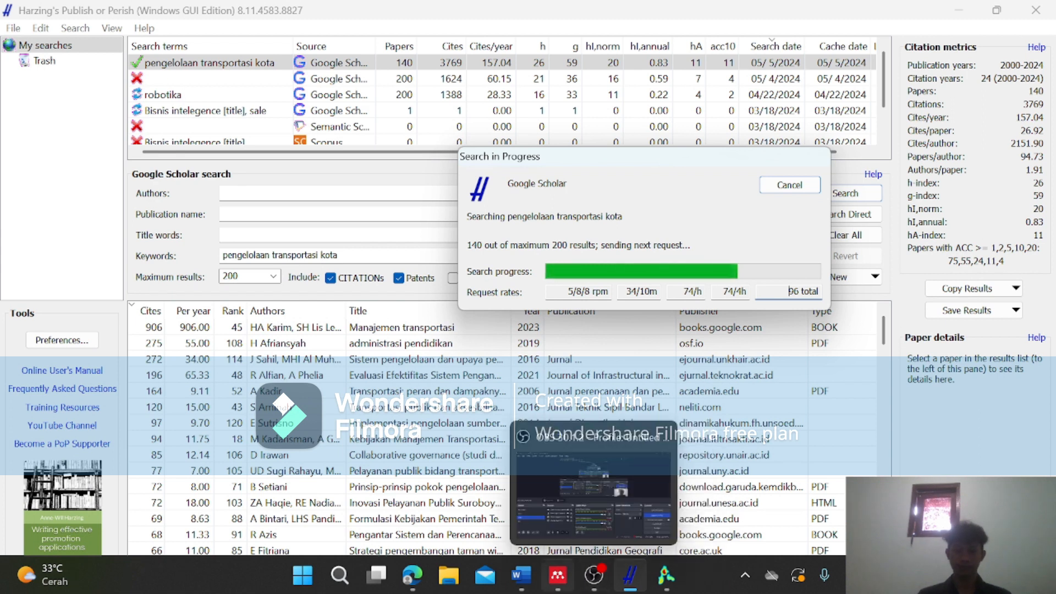
pyautogui.click(608, 492)
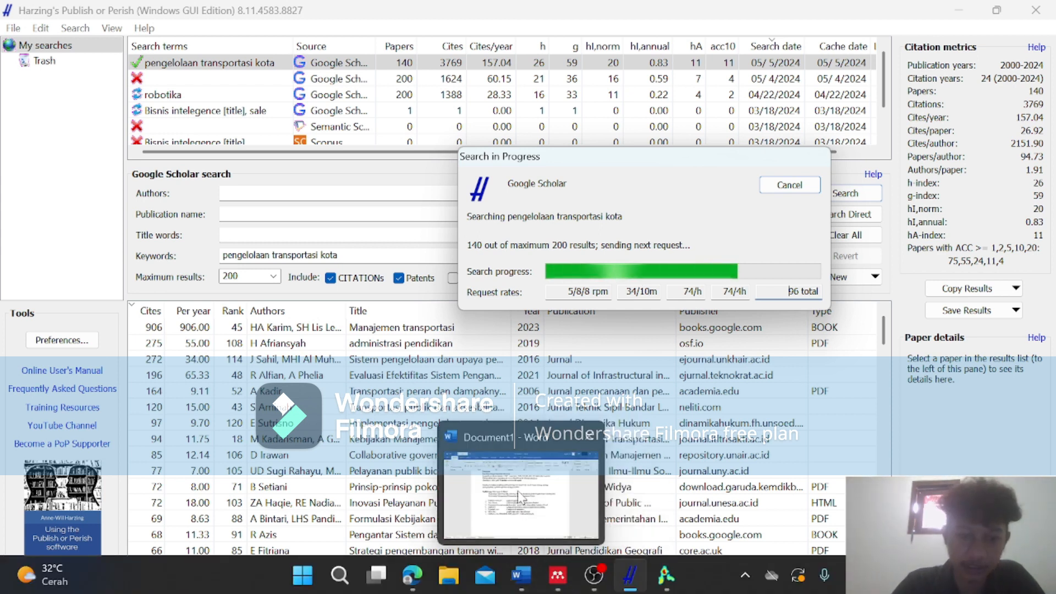
# Switch to the Word document Document1 and examine the numbered list of research applications, from Publish or Perish 7 to Chatpdf.com, HumataAI and PdfGear.com.
pyautogui.click(512, 583)
pyautogui.scroll(-2, 520, 308)
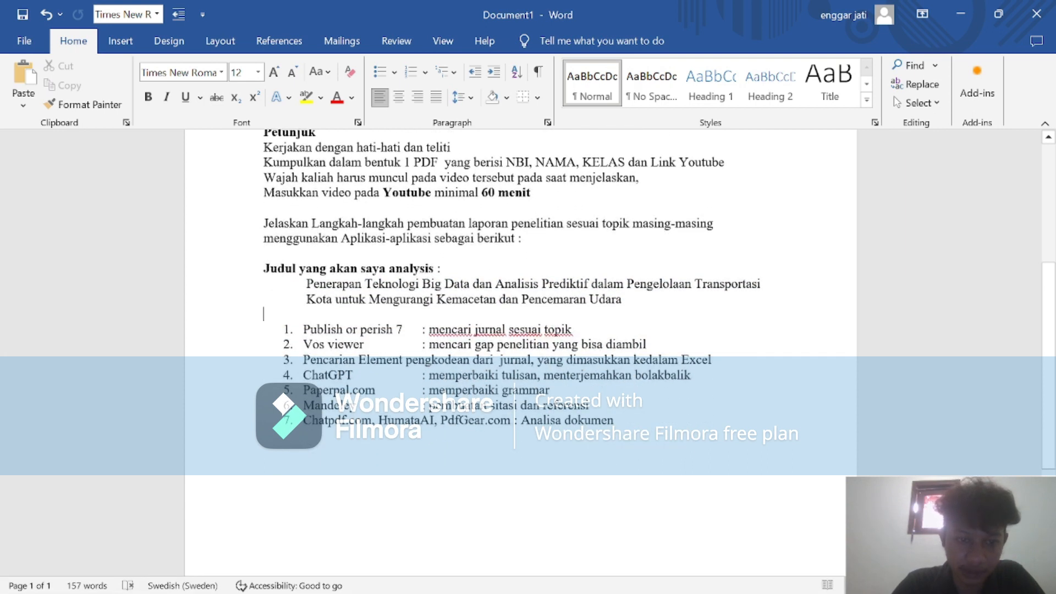
pyautogui.moveTo(303, 329); pyautogui.dragTo(406, 329)
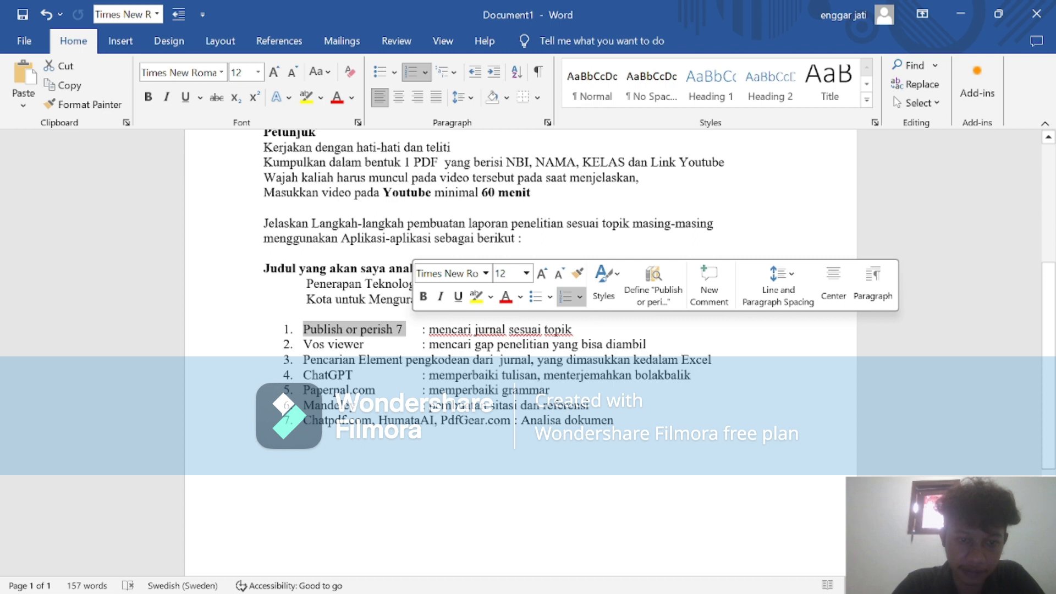
pyautogui.click(289, 345)
pyautogui.click(303, 345)
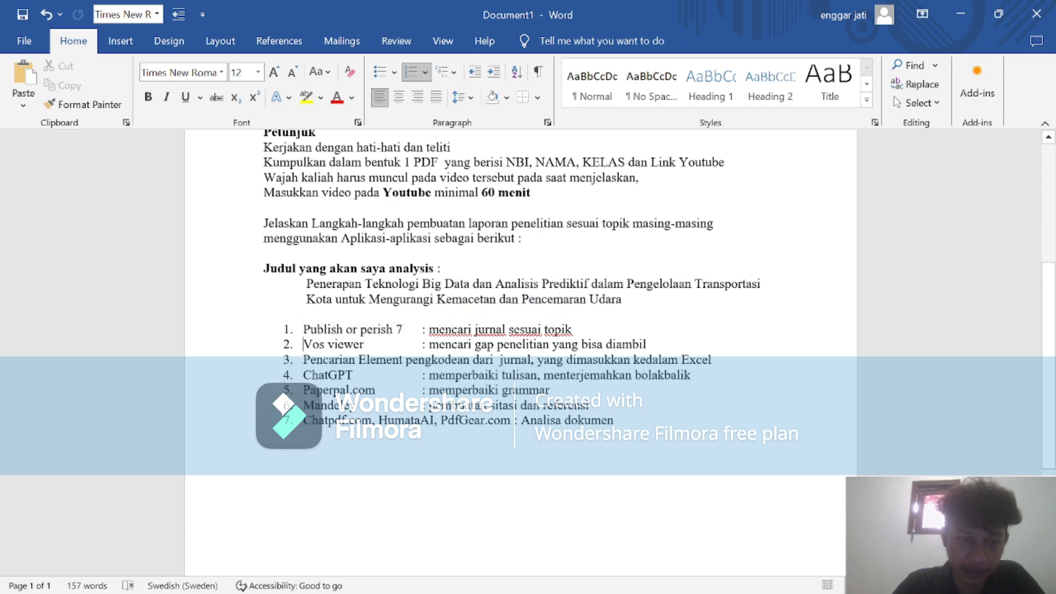
pyautogui.moveTo(304, 345); pyautogui.dragTo(364, 345)
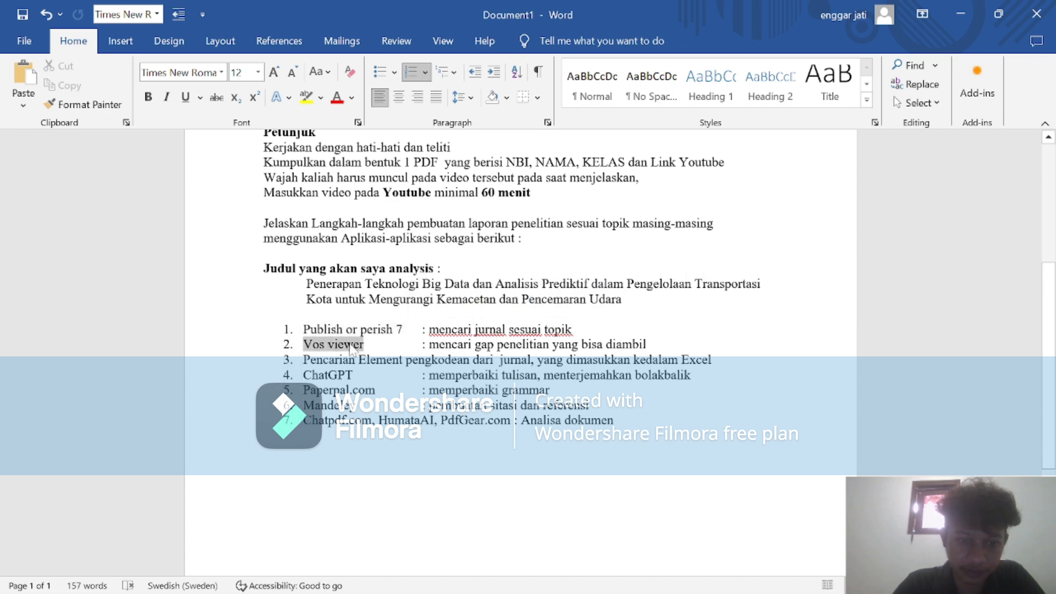
pyautogui.click(316, 359)
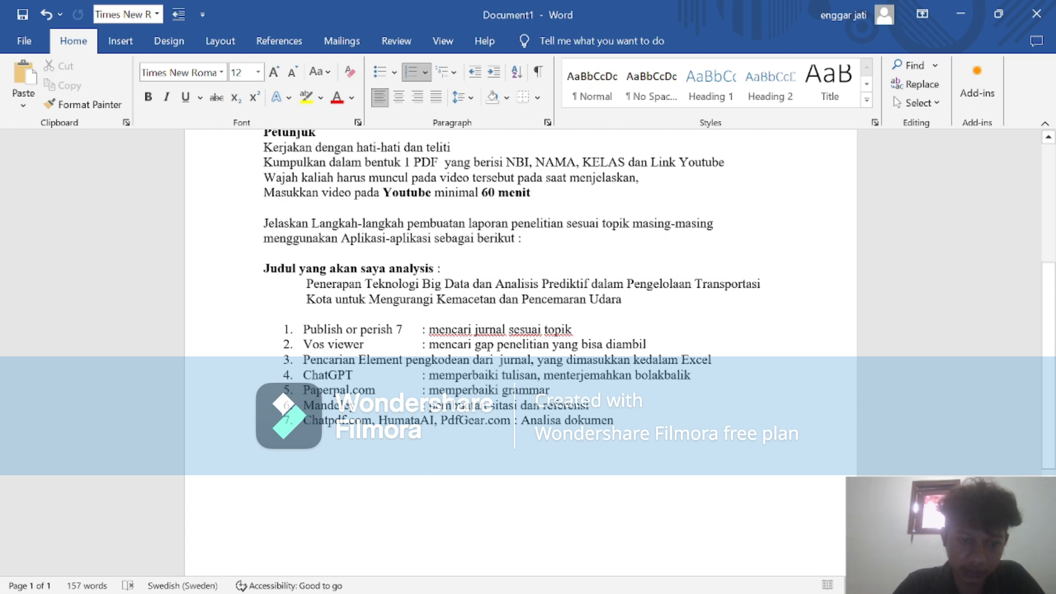
pyautogui.moveTo(303, 389); pyautogui.dragTo(365, 389)
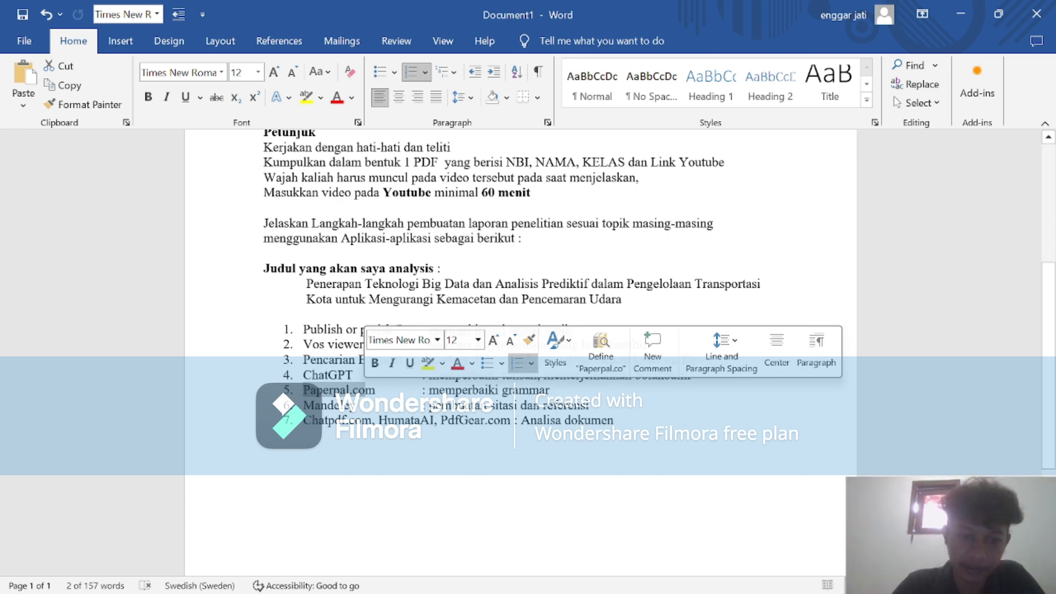
pyautogui.click(384, 390)
pyautogui.moveTo(303, 390); pyautogui.dragTo(365, 389)
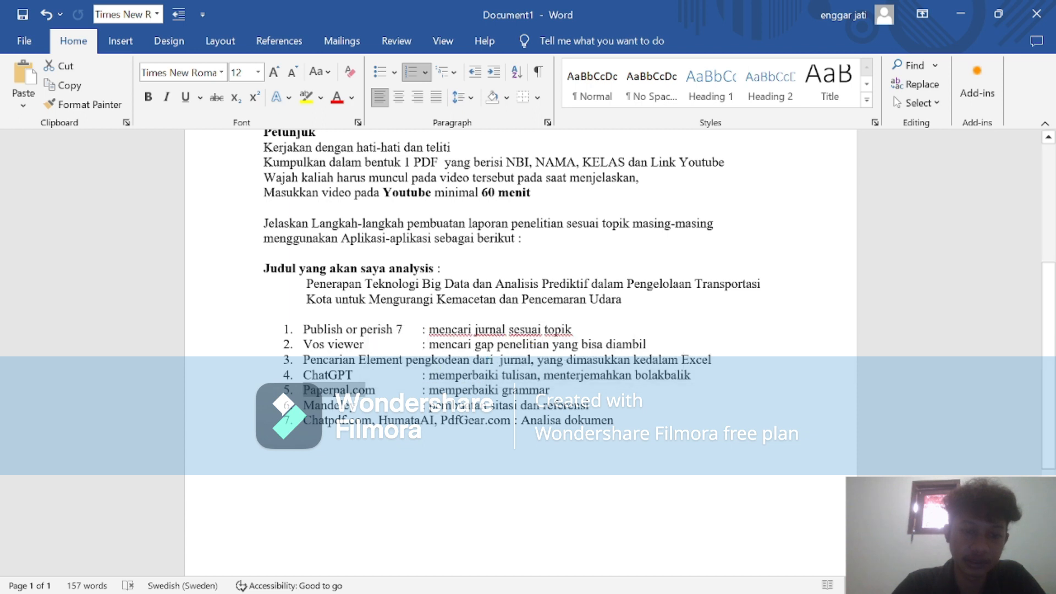
pyautogui.click(264, 451)
pyautogui.moveTo(303, 406); pyautogui.dragTo(334, 405)
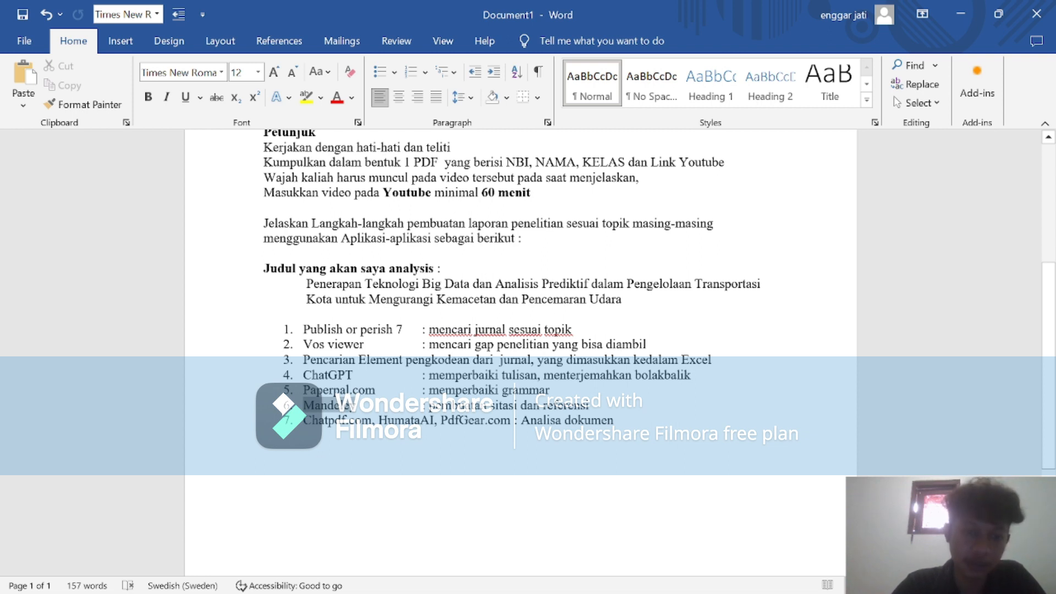
pyautogui.moveTo(355, 406); pyautogui.dragTo(356, 406)
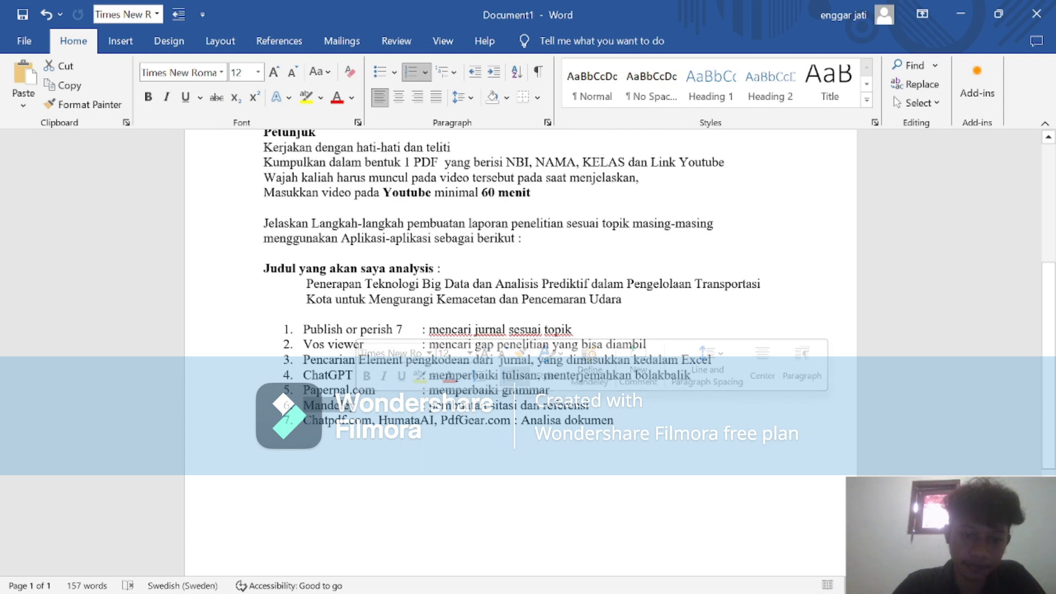
pyautogui.click(264, 435)
pyautogui.moveTo(304, 421); pyautogui.dragTo(435, 421)
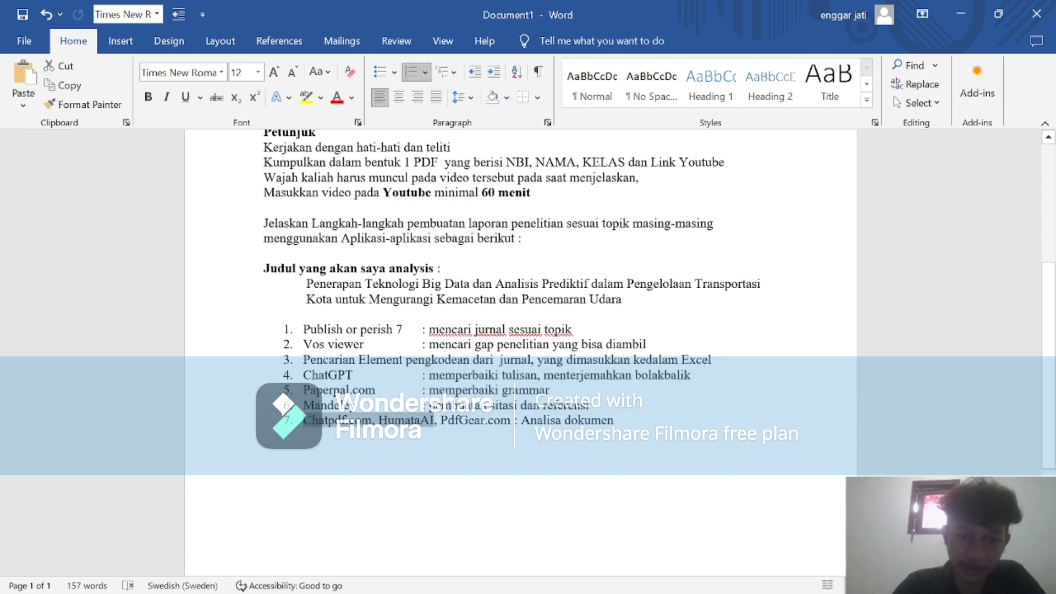
pyautogui.click(542, 442)
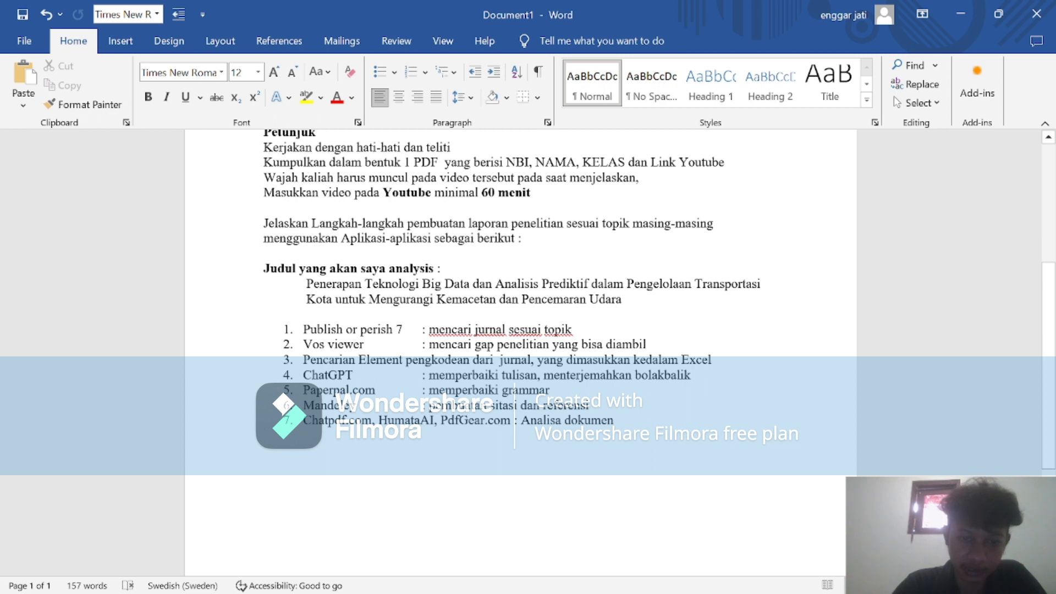
# Review the exam heading, the "Petunjuk" instructions and the report title above the application list.
pyautogui.scroll(1, 520, 299)
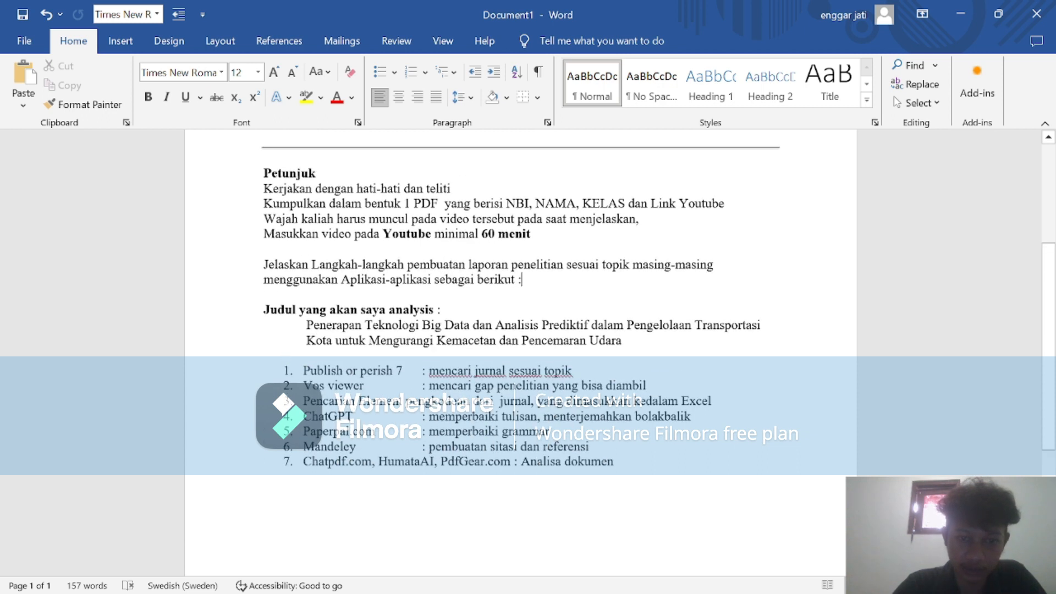
pyautogui.scroll(3, 520, 352)
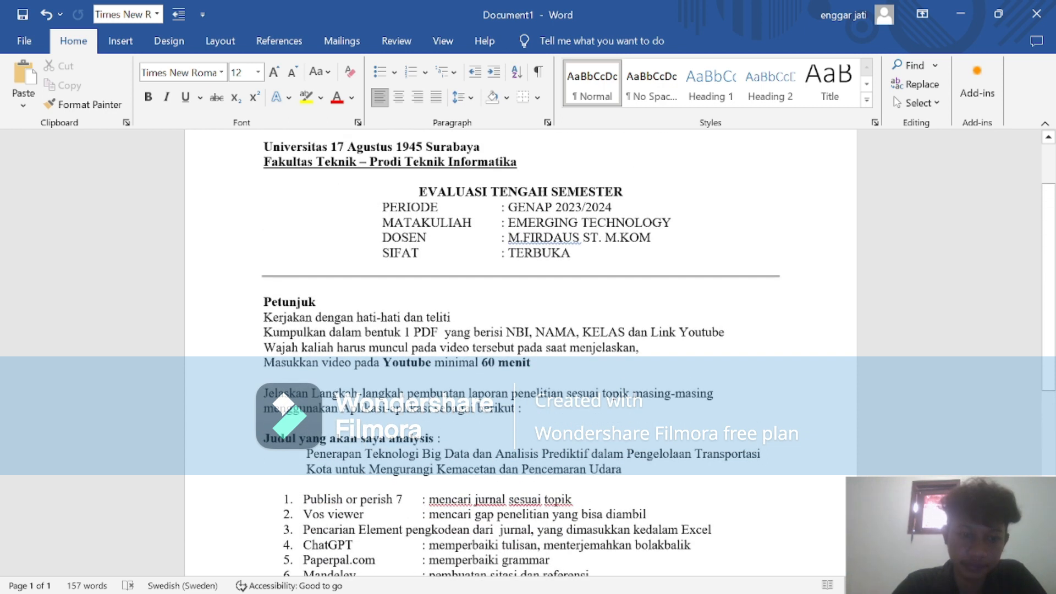
pyautogui.scroll(-1, 521, 352)
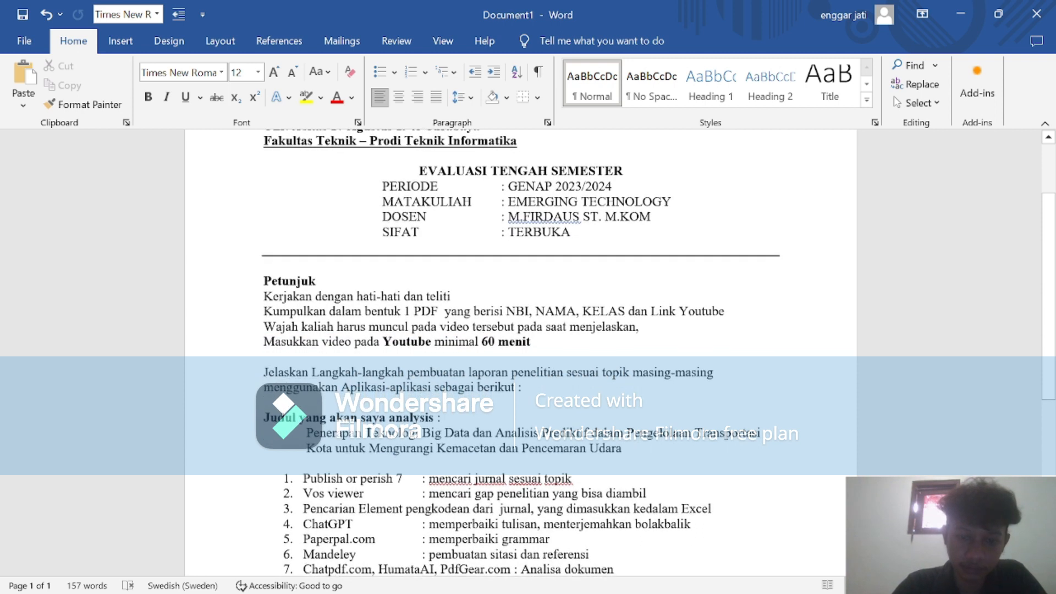
pyautogui.scroll(-1, 521, 352)
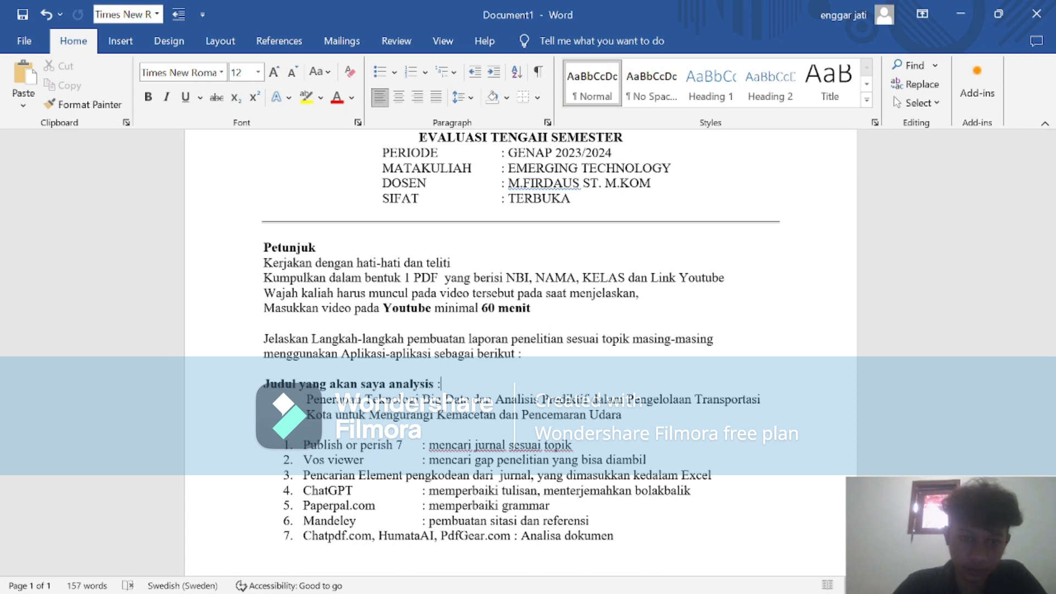
# Reread the Word assignment from the university heading through the "Petunjuk" instructions and the "Jelaskan Langkah-langkah" sentence to the numbered application list.
pyautogui.scroll(2, 521, 352)
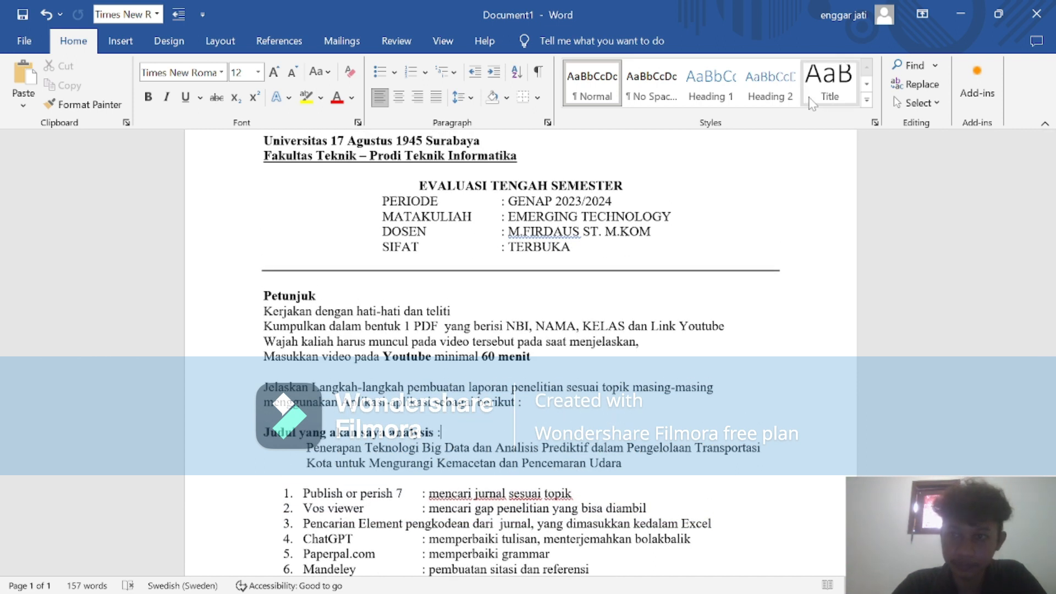
pyautogui.scroll(3, 520, 353)
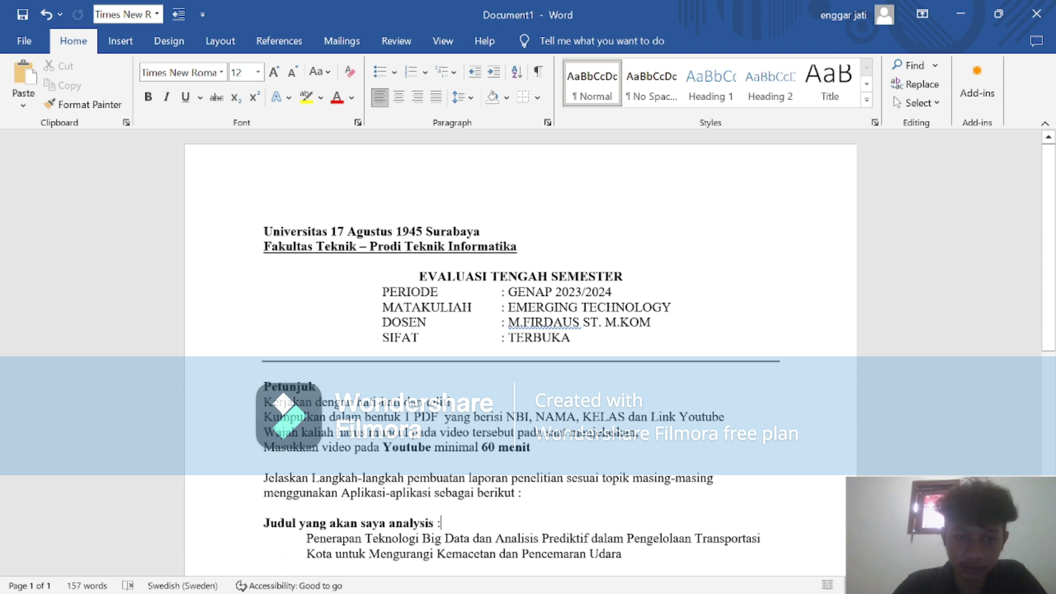
pyautogui.scroll(-5, 520, 352)
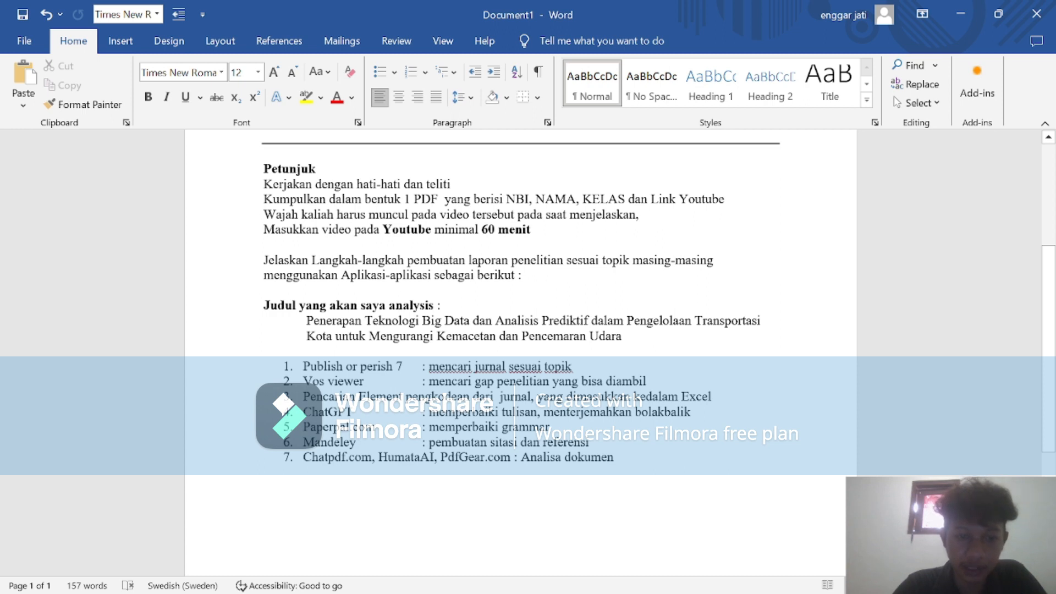
pyautogui.scroll(1, 520, 352)
pyautogui.scroll(4, 520, 353)
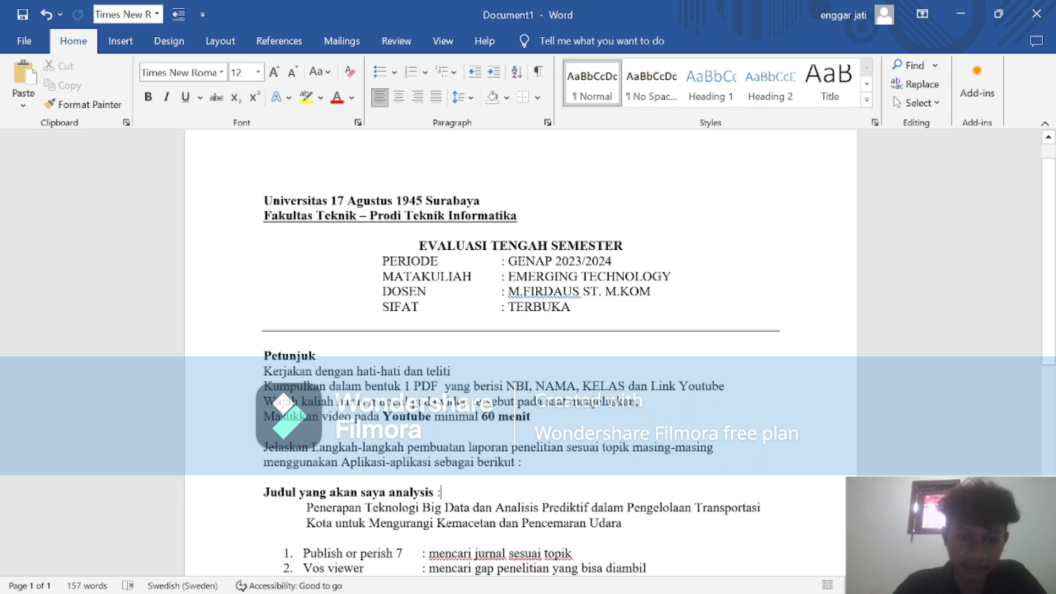
pyautogui.scroll(-5, 520, 352)
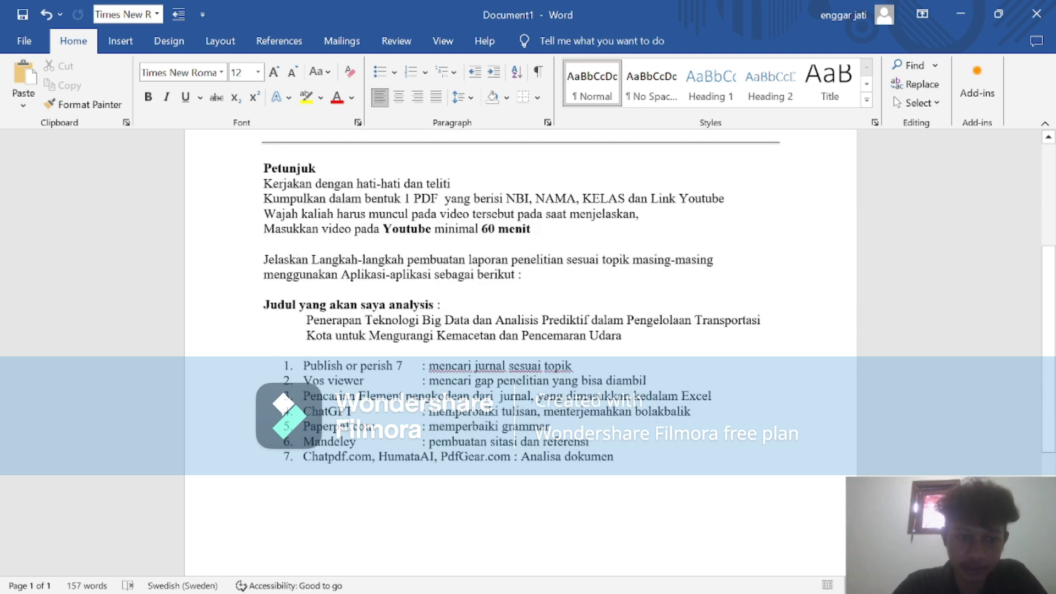
pyautogui.moveTo(268, 259); pyautogui.dragTo(406, 259)
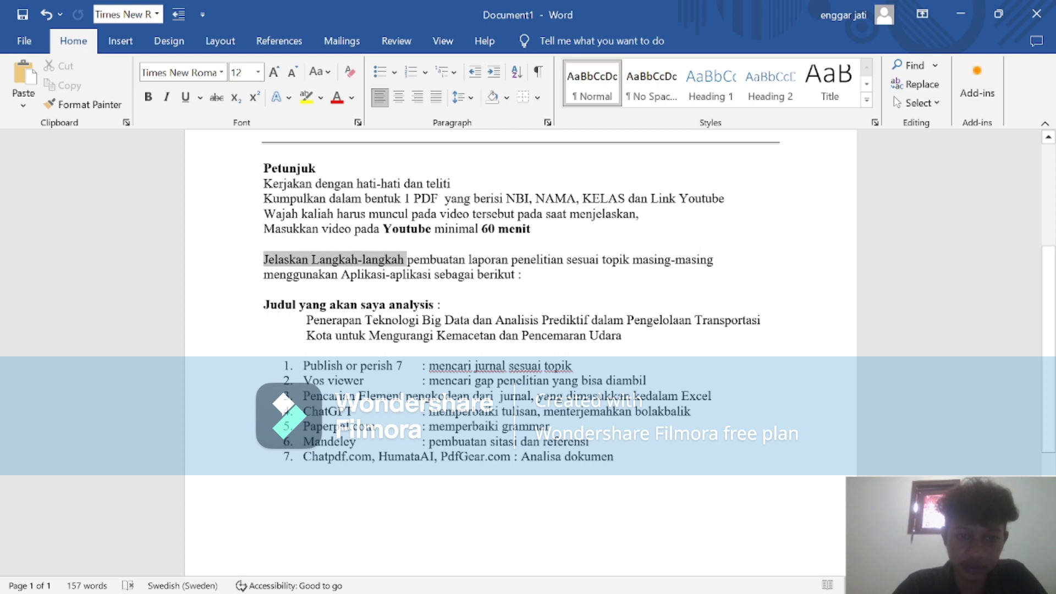
pyautogui.click(522, 275)
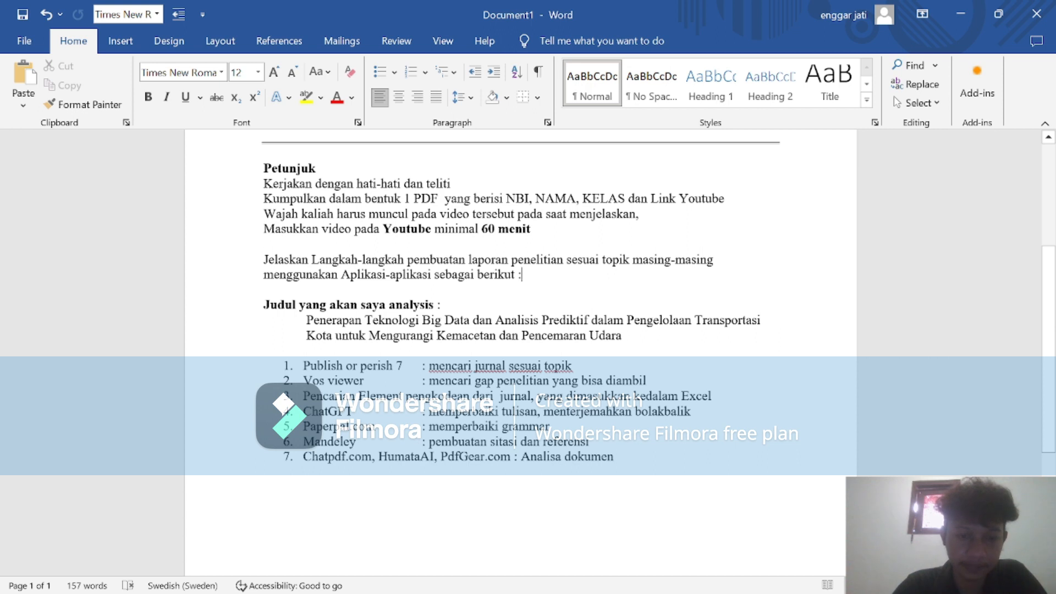
pyautogui.scroll(1, 520, 316)
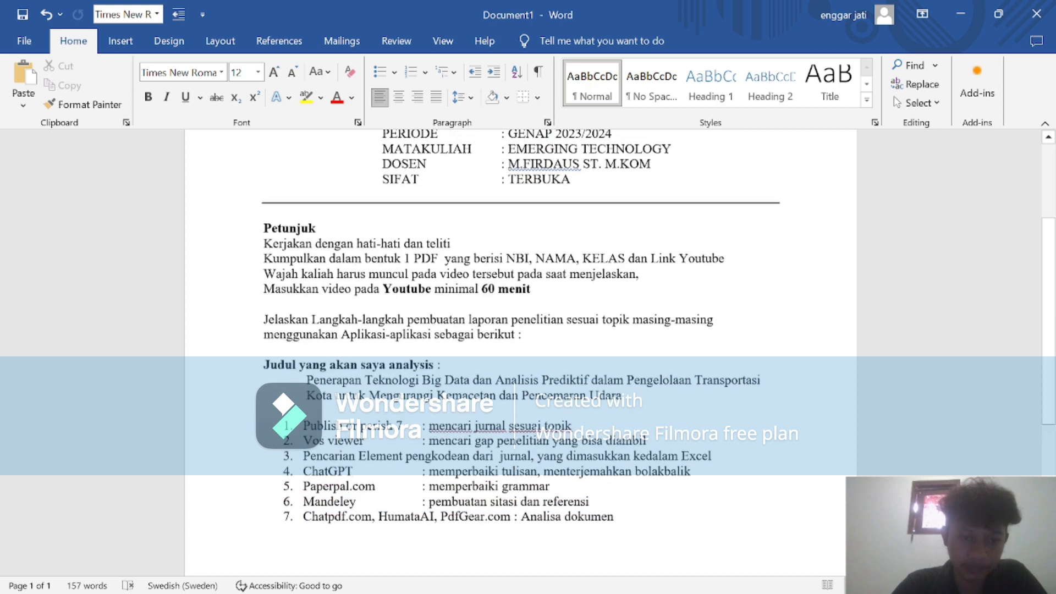
# Return to Publish or Perish and move the search progress dialog clear of the results list headings.
pyautogui.click(958, 15)
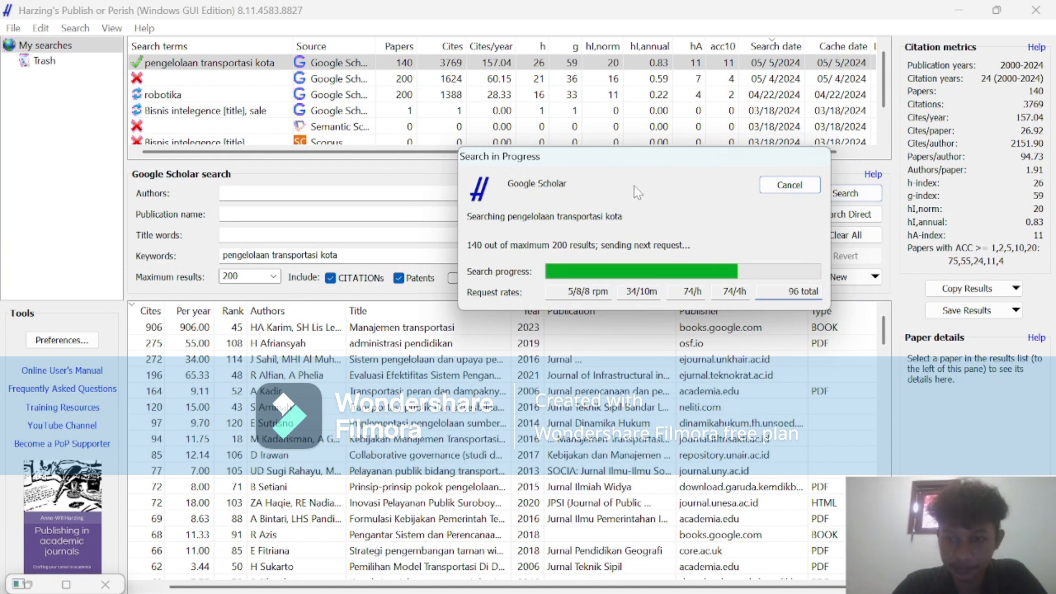
pyautogui.moveTo(682, 169); pyautogui.dragTo(606, 139)
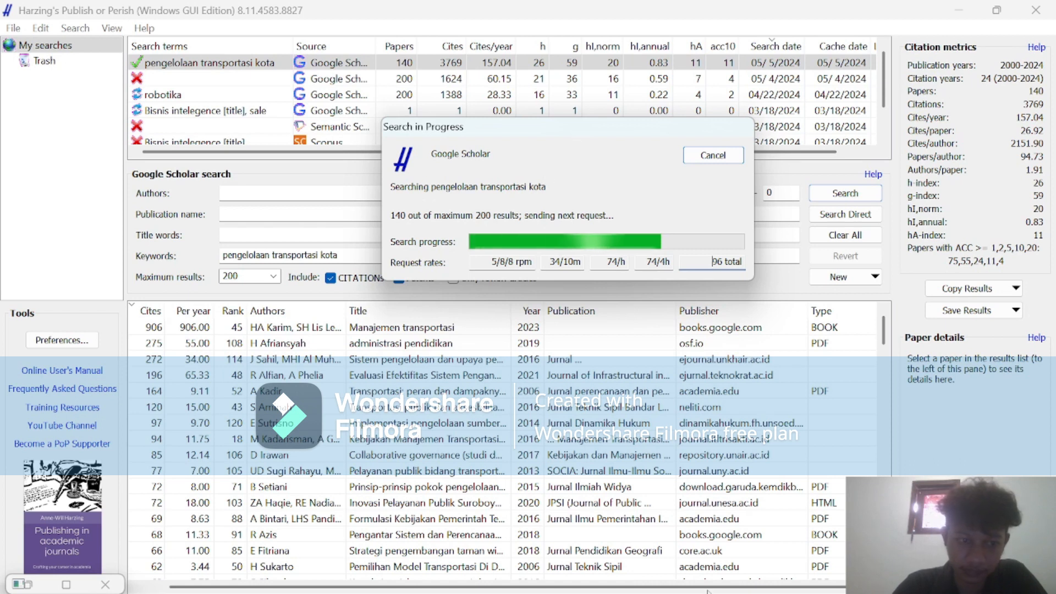
# Check the running recording in OBS and go back to the Google Scholar search in Publish or Perish.
pyautogui.moveTo(648, 586)
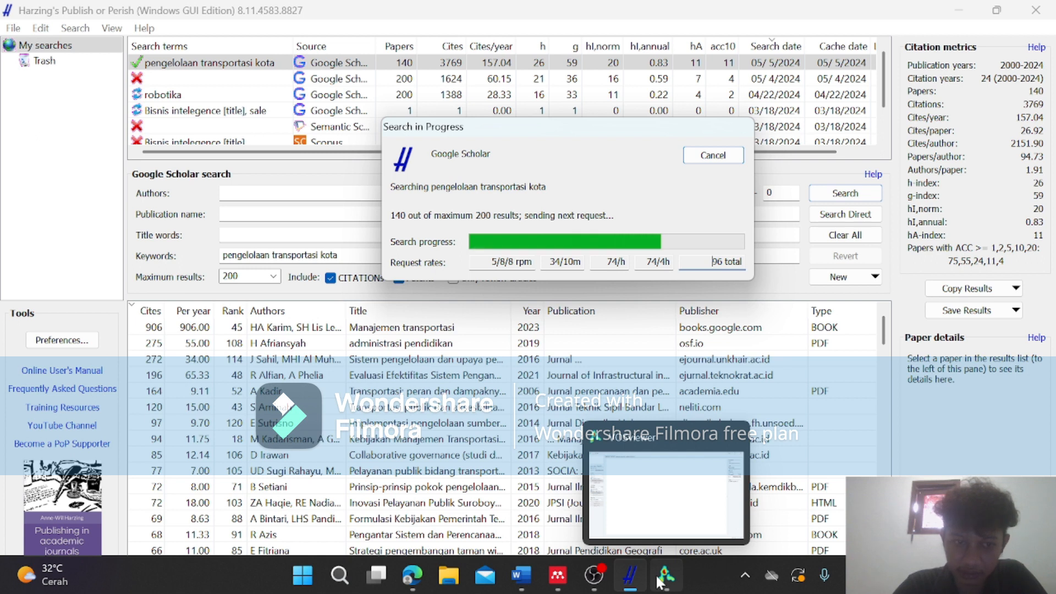
pyautogui.moveTo(609, 579)
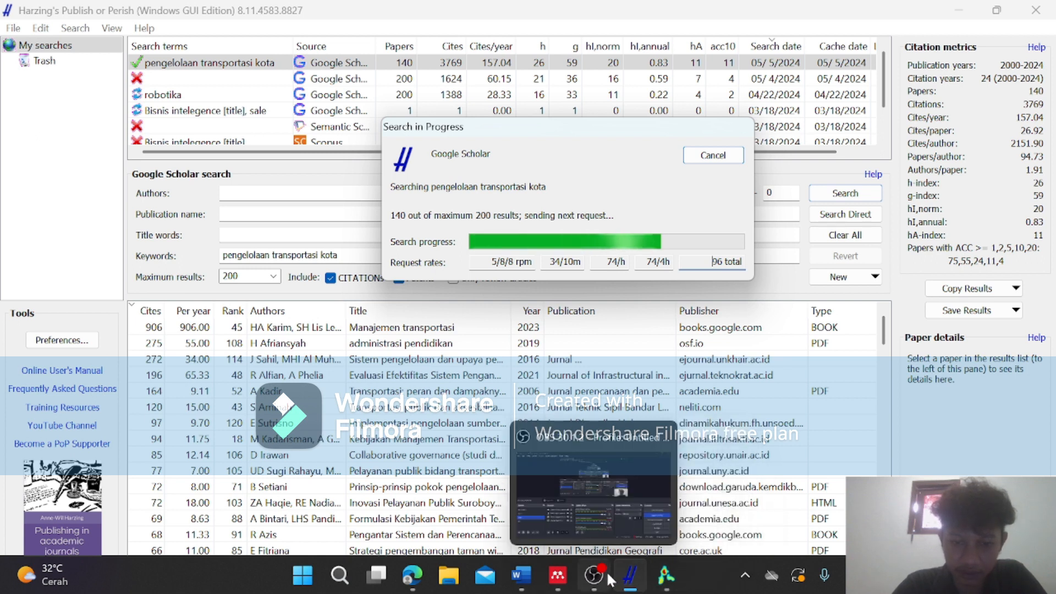
pyautogui.click(592, 510)
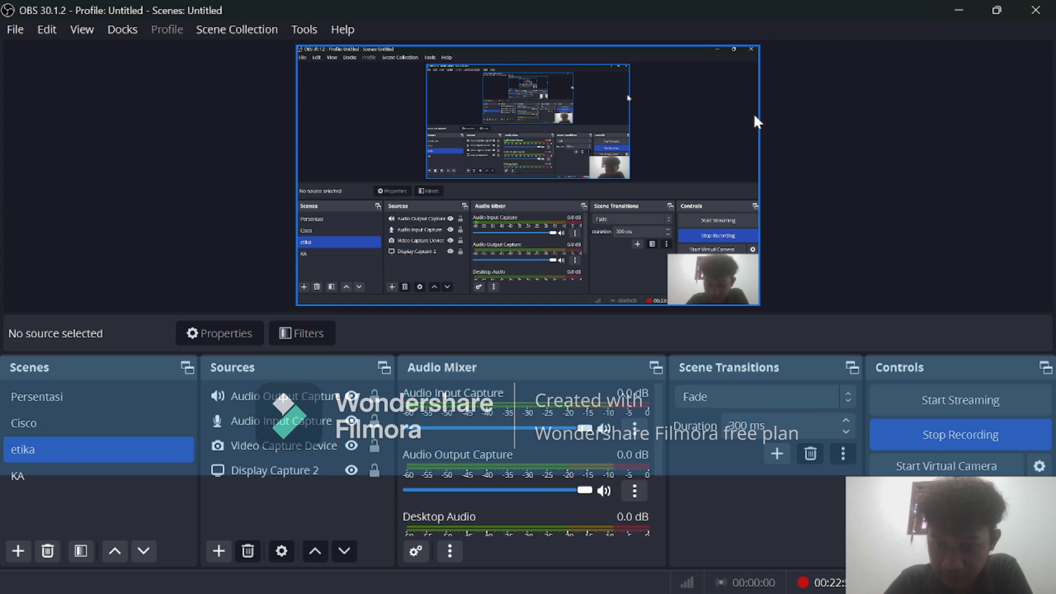
pyautogui.click(962, 12)
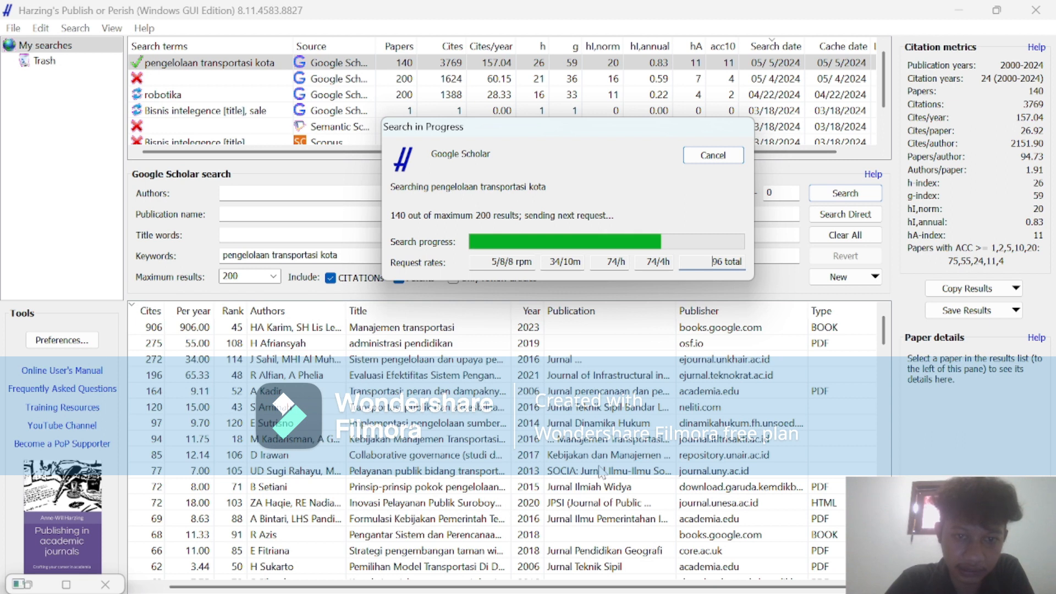
# Move the search progress dialog down over the results list to uncover the Google Scholar search fields.
pyautogui.moveTo(665, 575)
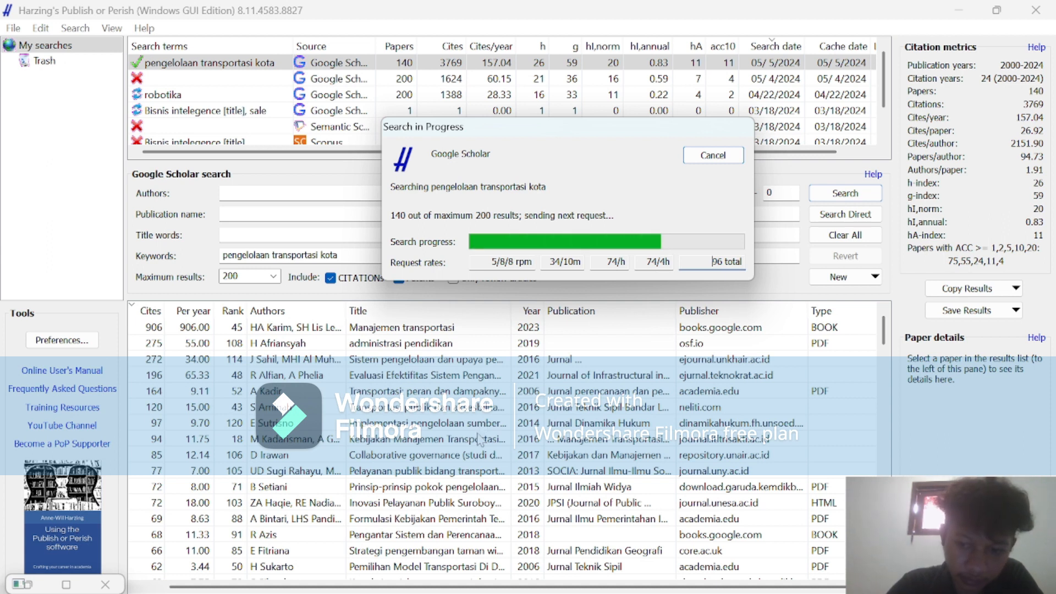
pyautogui.moveTo(557, 574)
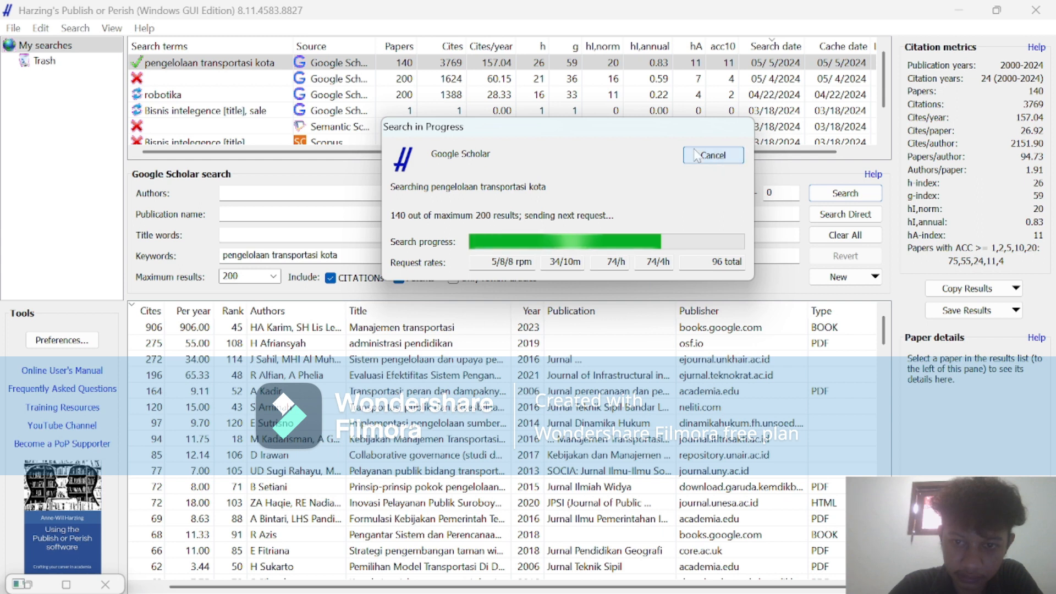
pyautogui.moveTo(623, 135); pyautogui.dragTo(650, 269)
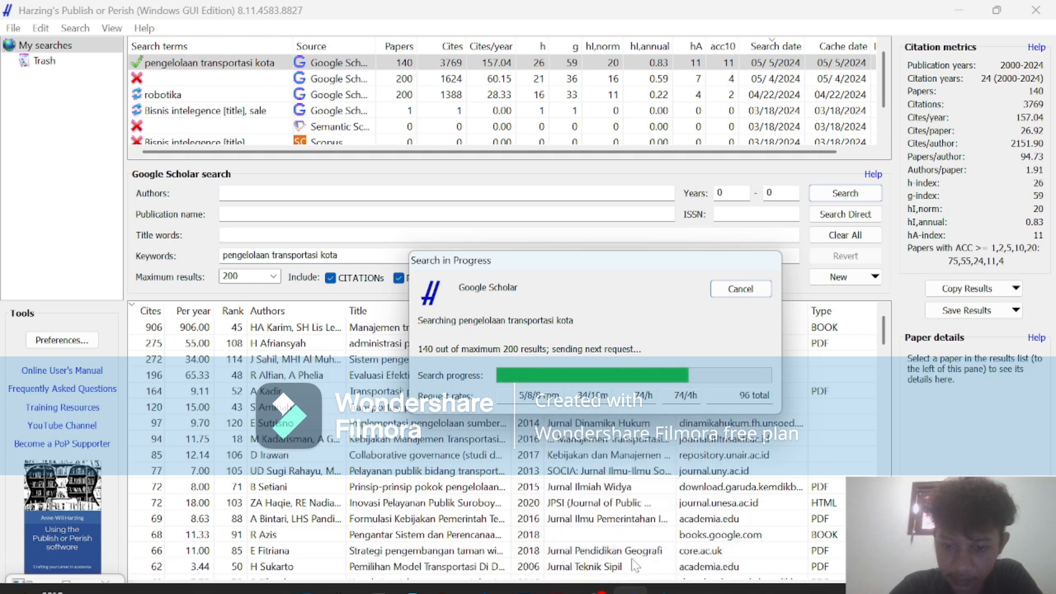
# Switch to OBS twice to check the screen recording, minimizing it each time.
pyautogui.moveTo(642, 540)
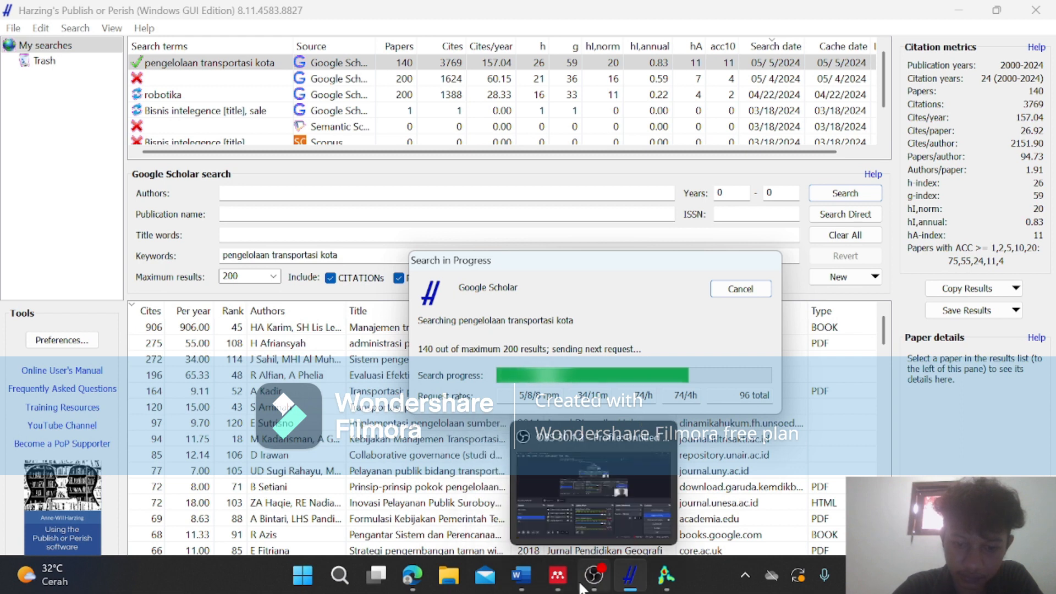
pyautogui.click(594, 574)
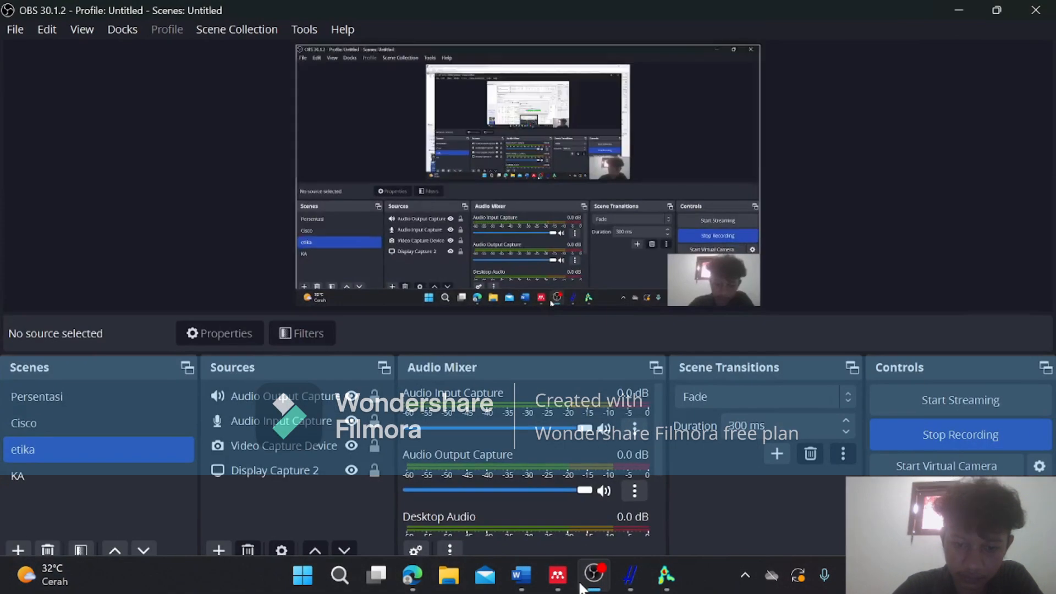
pyautogui.click(956, 12)
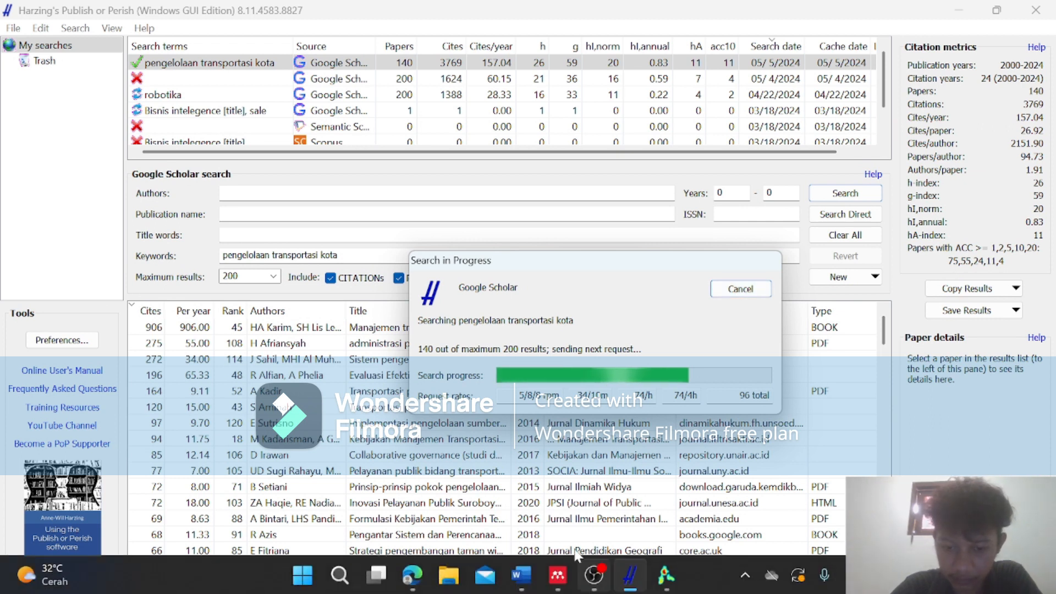
pyautogui.moveTo(595, 575)
pyautogui.click(599, 506)
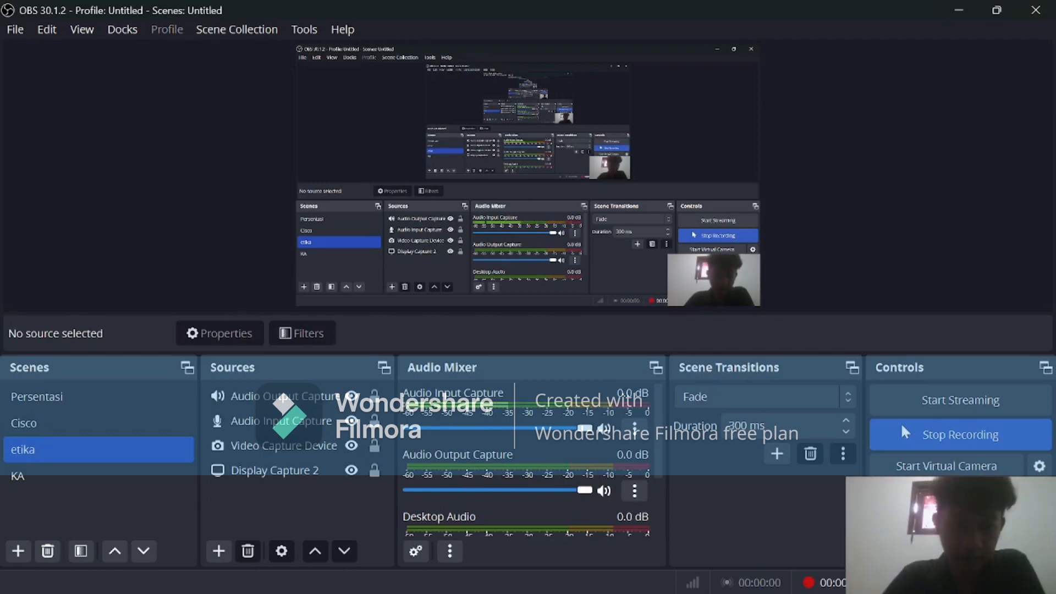
pyautogui.click(961, 10)
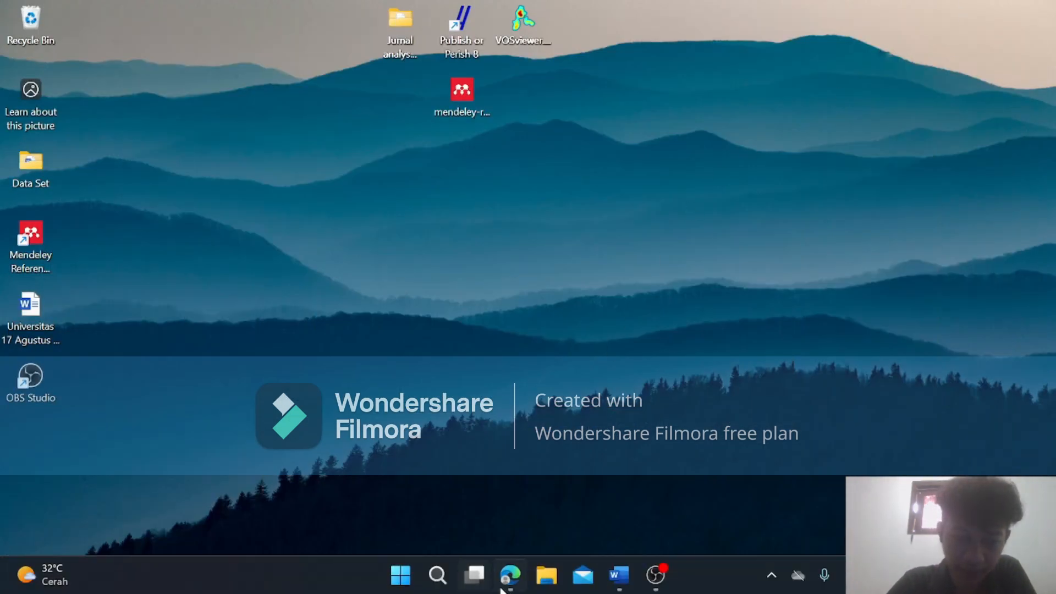
# Open the "Jurnal analysis polusi" desktop folder, check the saved PoPCites RIS files and close the folder.
pyautogui.click(507, 587)
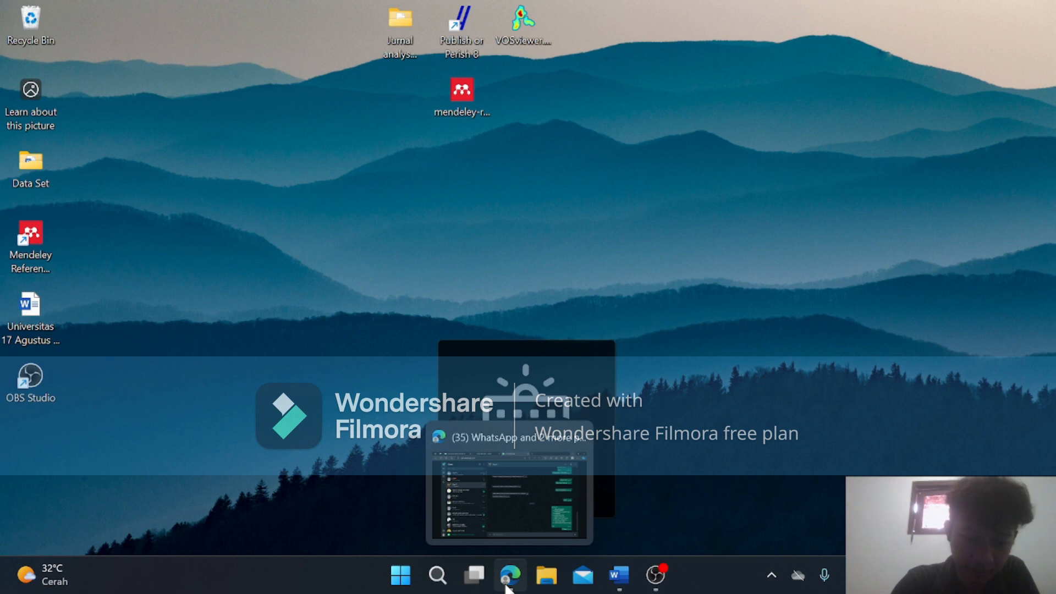
pyautogui.moveTo(607, 573)
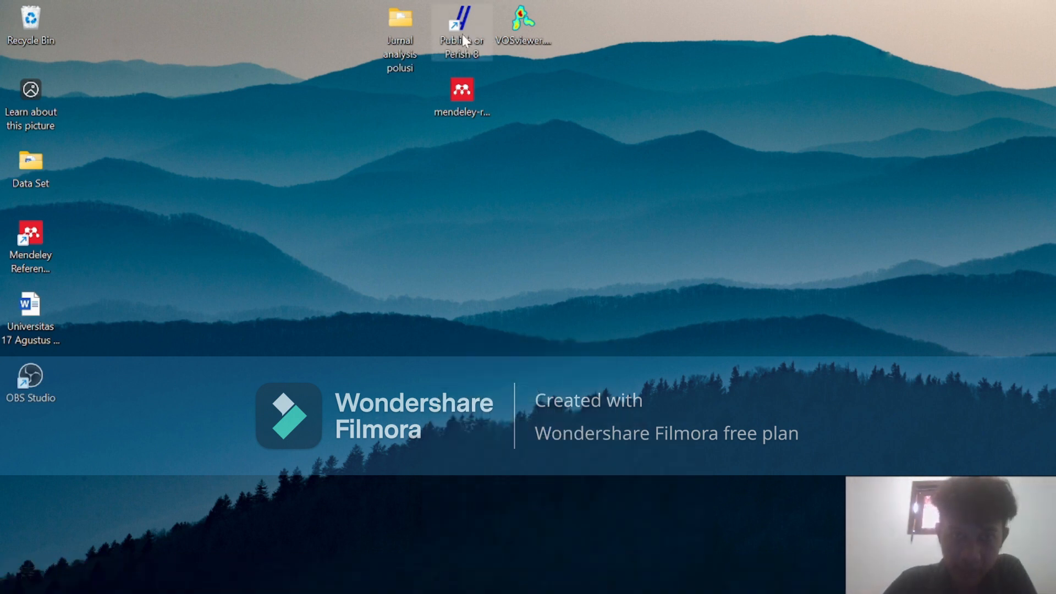
pyautogui.doubleClick(414, 21)
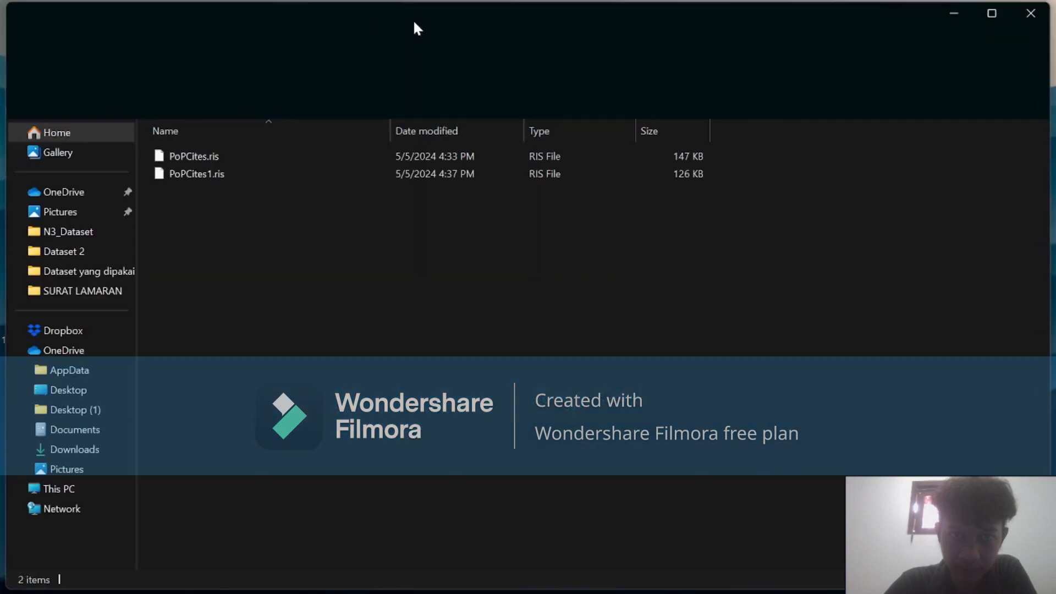
pyautogui.click(1031, 14)
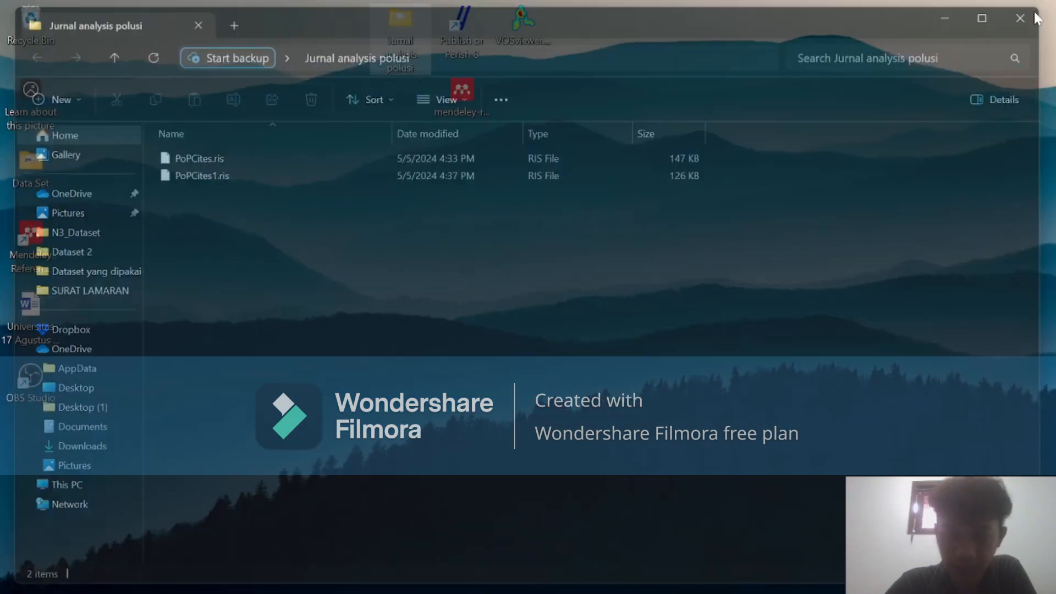
# Start Publish or Perish 8 again from the desktop.
pyautogui.moveTo(665, 77); pyautogui.dragTo(539, 89)
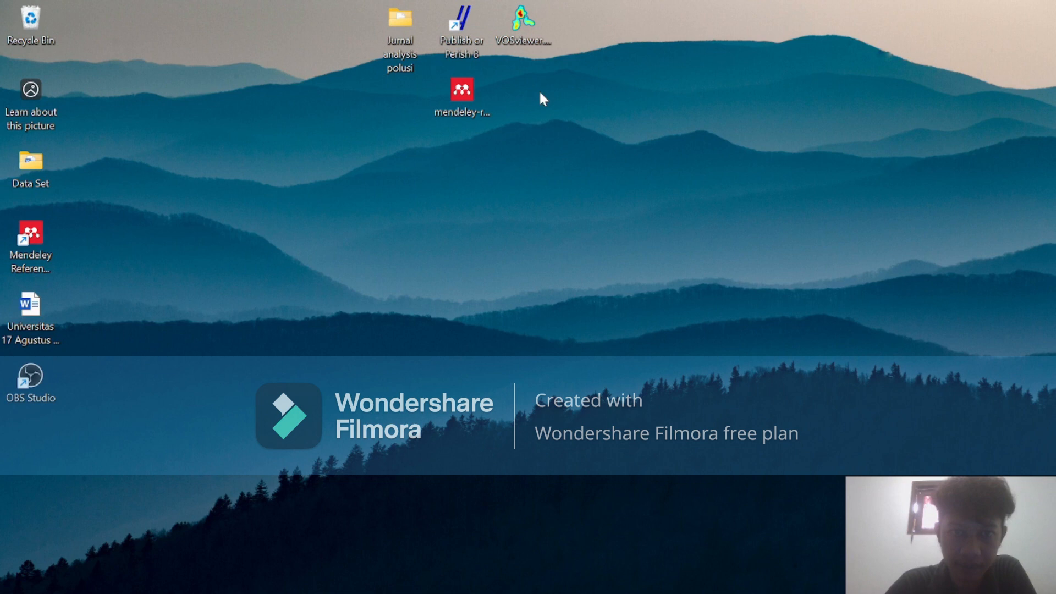
pyautogui.doubleClick(462, 24)
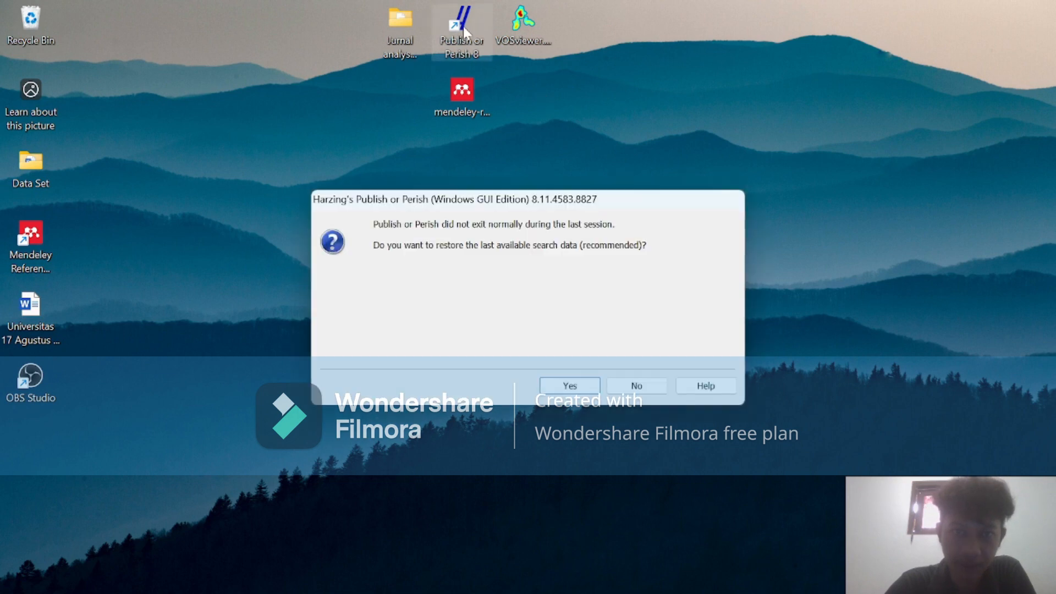
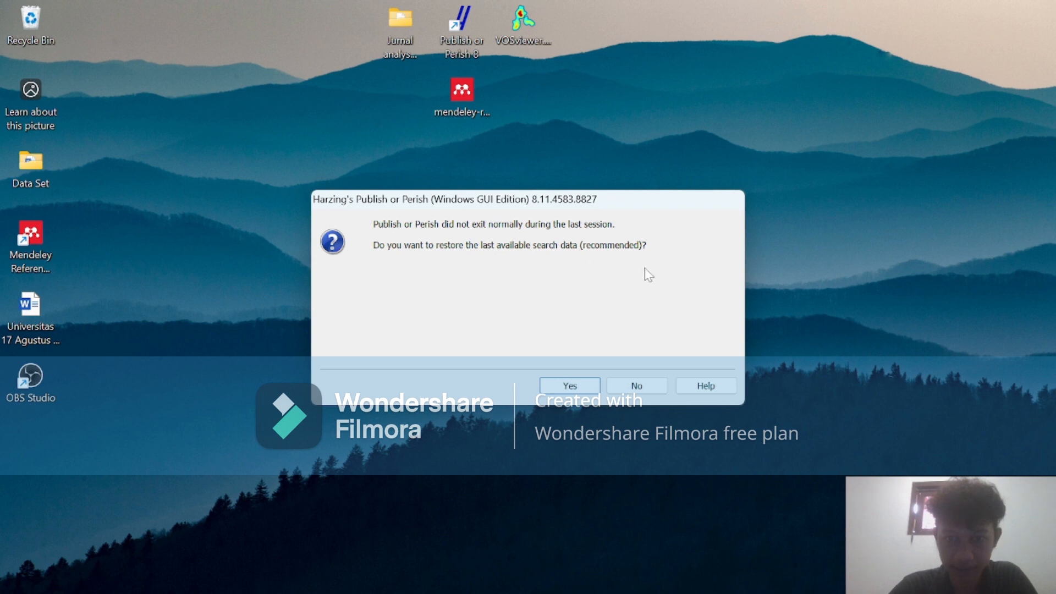
# Decline restoring the last search data, postpone the software update and maximize the Publish or Perish window.
pyautogui.click(636, 385)
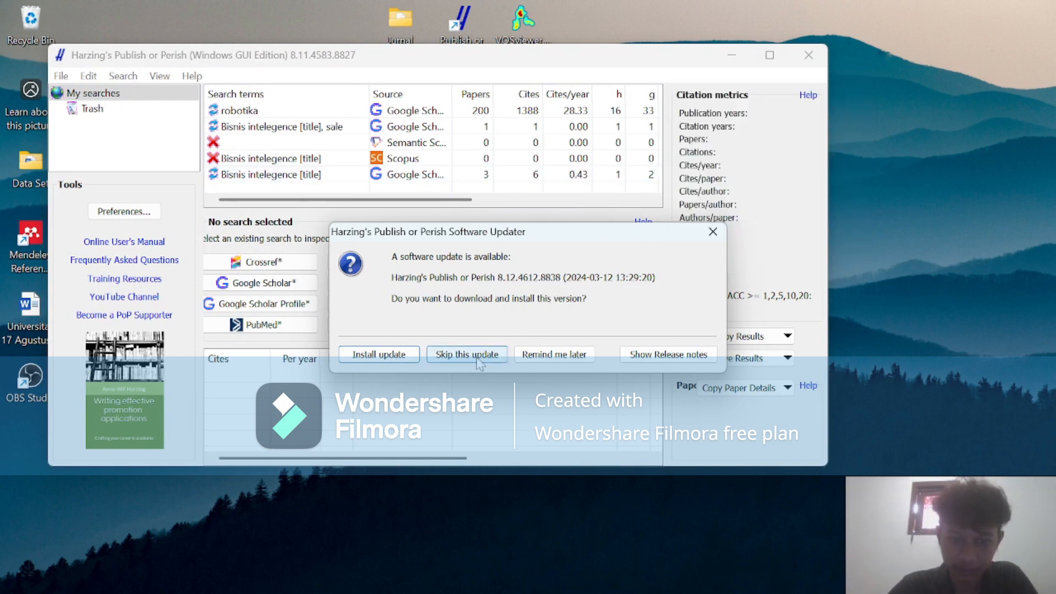
pyautogui.click(550, 354)
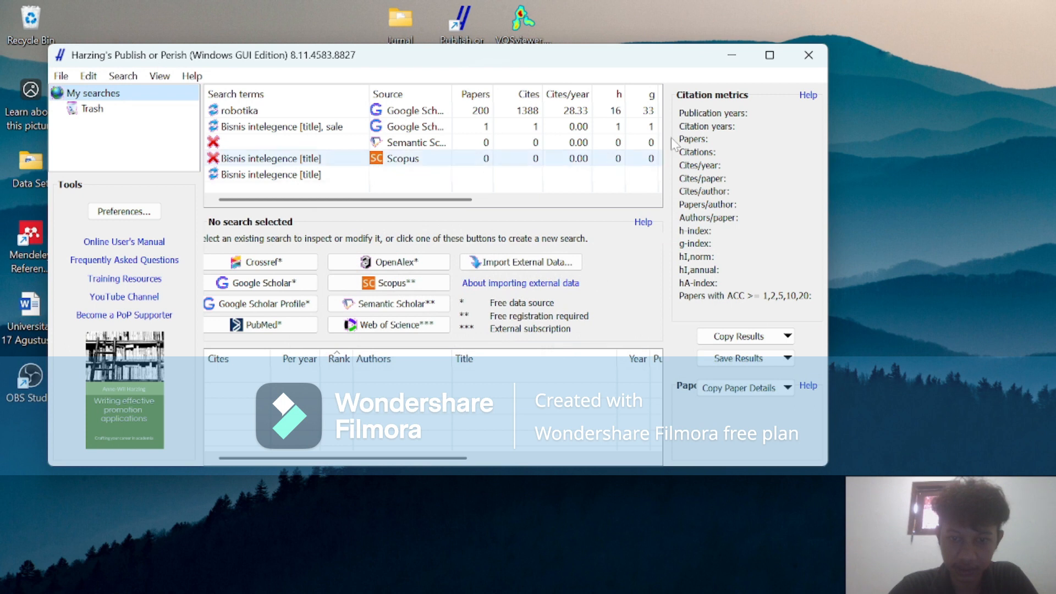
pyautogui.click(769, 56)
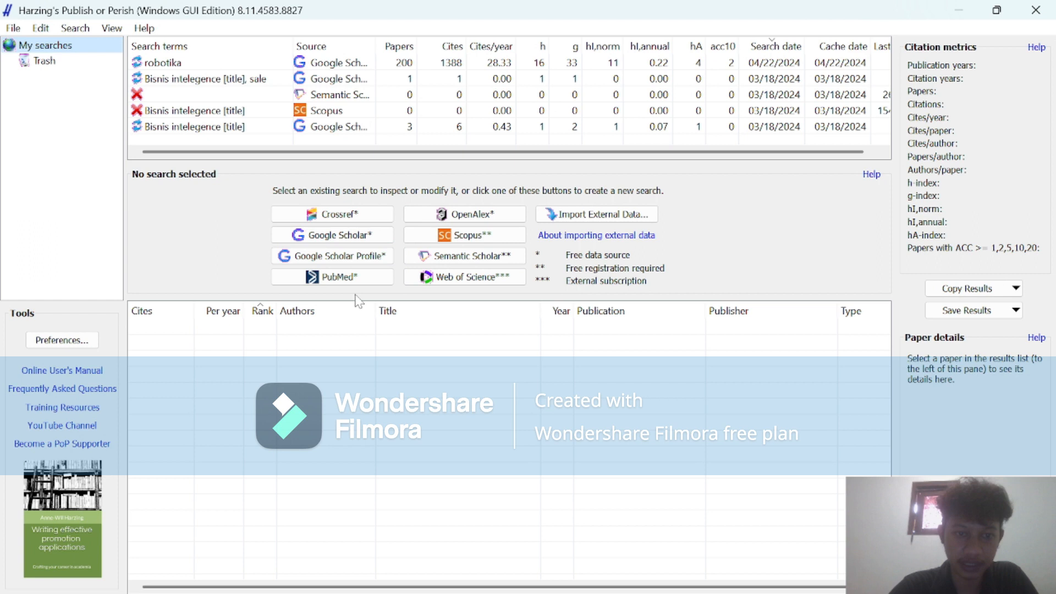
# Run a new Google Scholar search with the keywords "data sensor transportasi dan polusi udara".
pyautogui.click(354, 241)
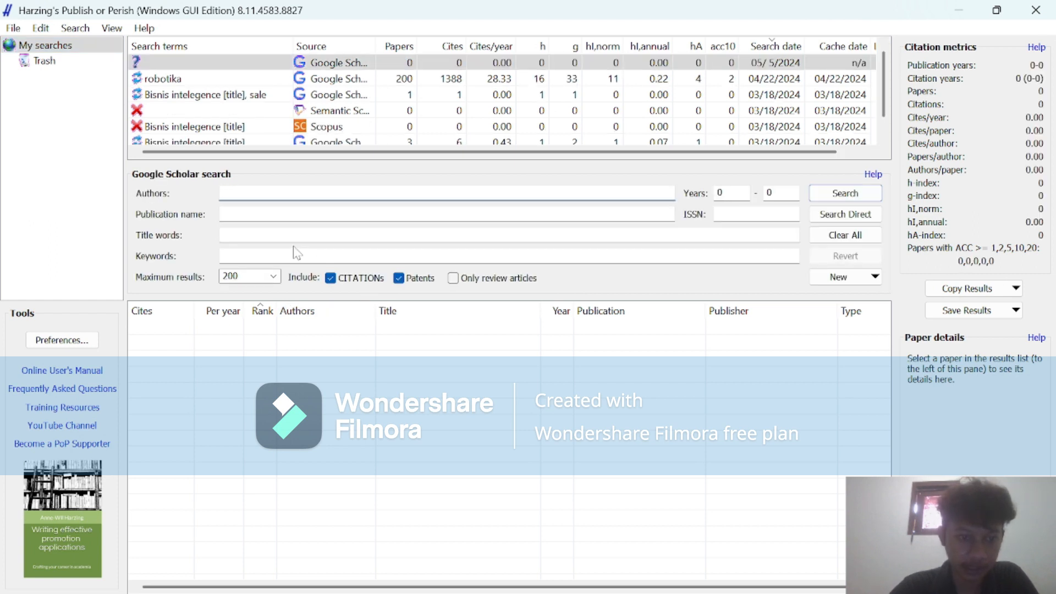
pyautogui.click(294, 255)
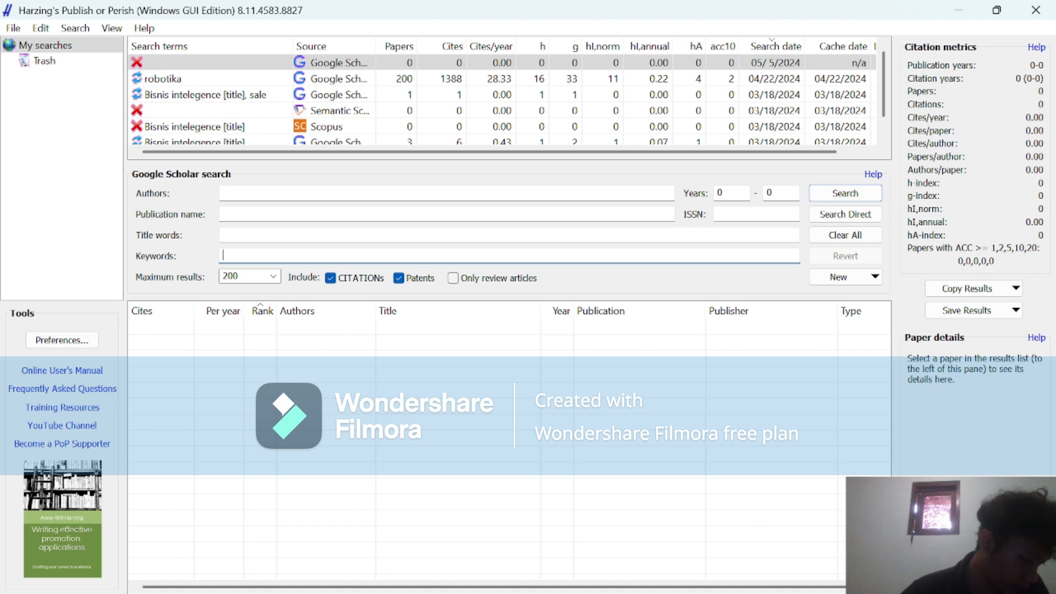
pyautogui.write('data sensor transportasi dan polusi udara')
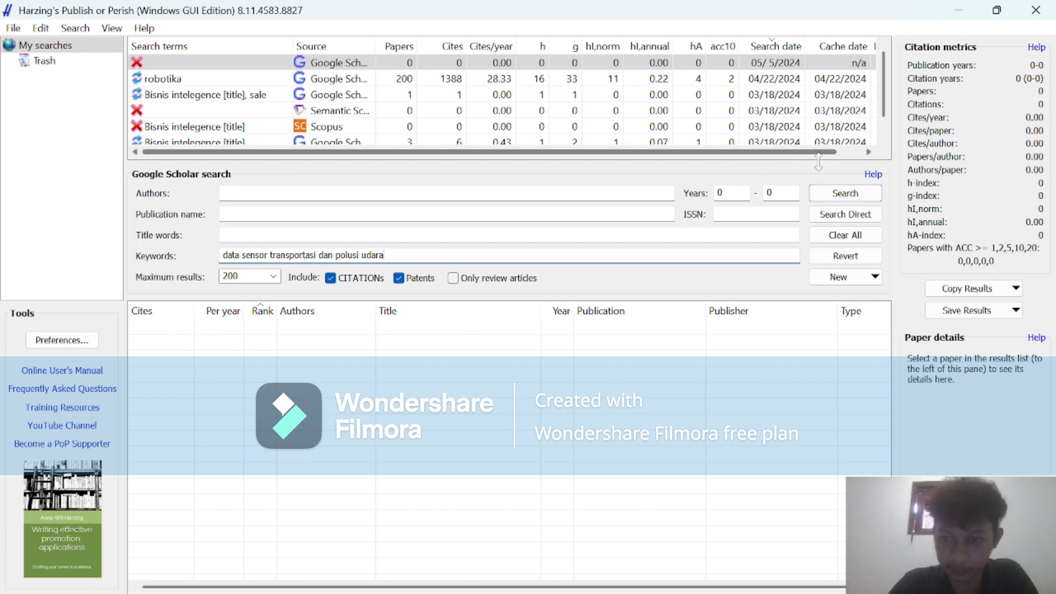
pyautogui.click(829, 194)
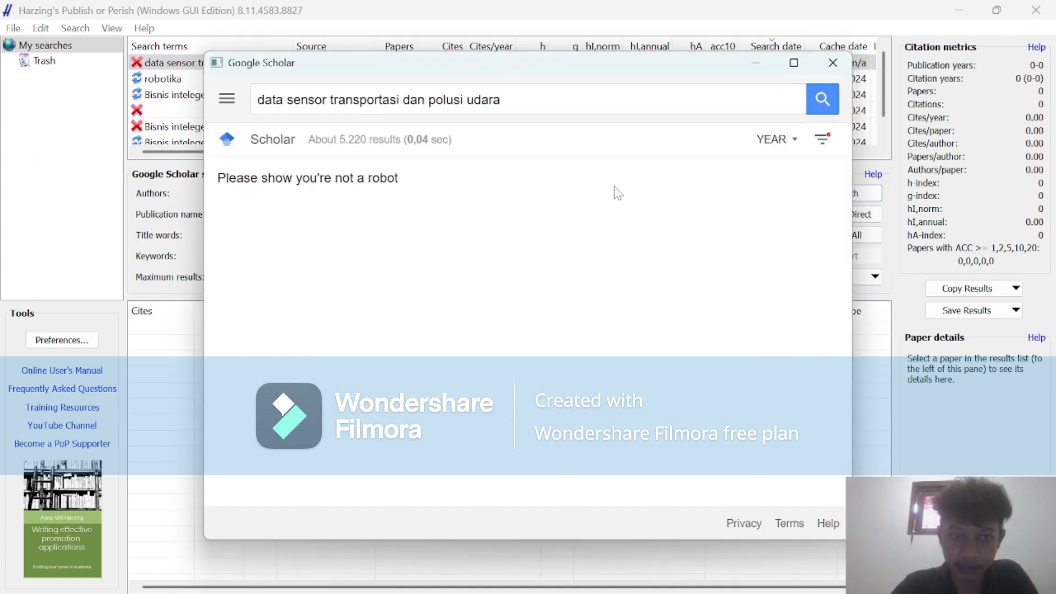
# Complete the Google Scholar robot check by selecting the images with cars and verifying the selection.
pyautogui.click(230, 232)
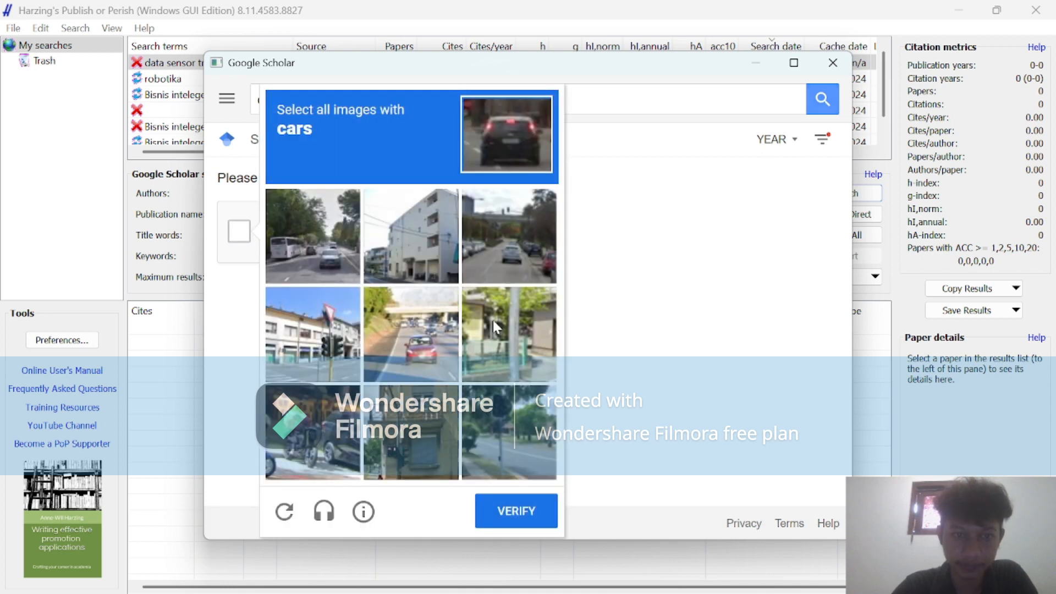
pyautogui.click(311, 220)
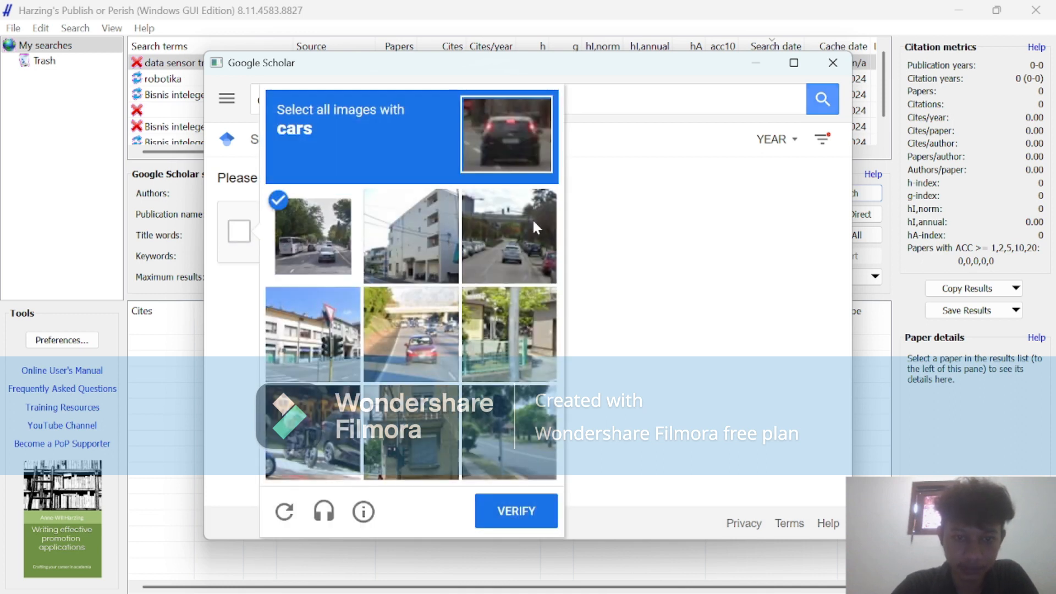
pyautogui.click(534, 219)
pyautogui.click(410, 341)
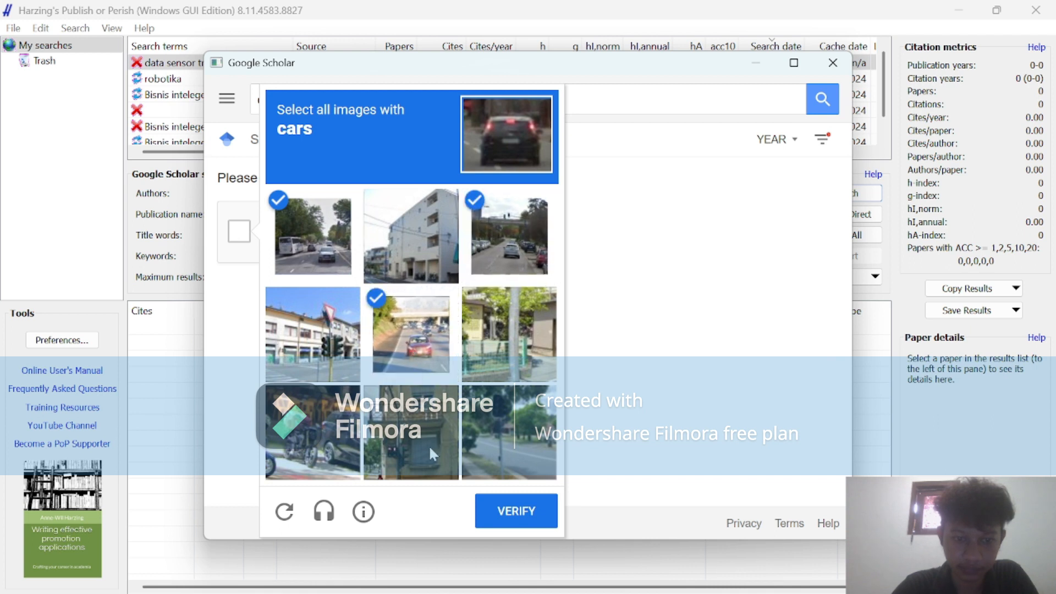
pyautogui.click(345, 436)
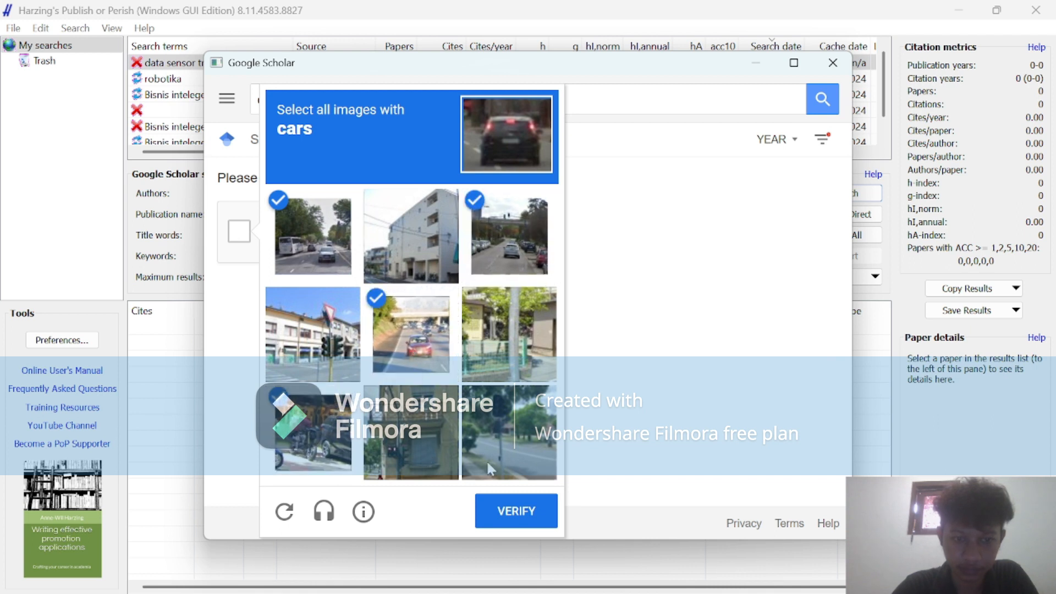
pyautogui.click(514, 515)
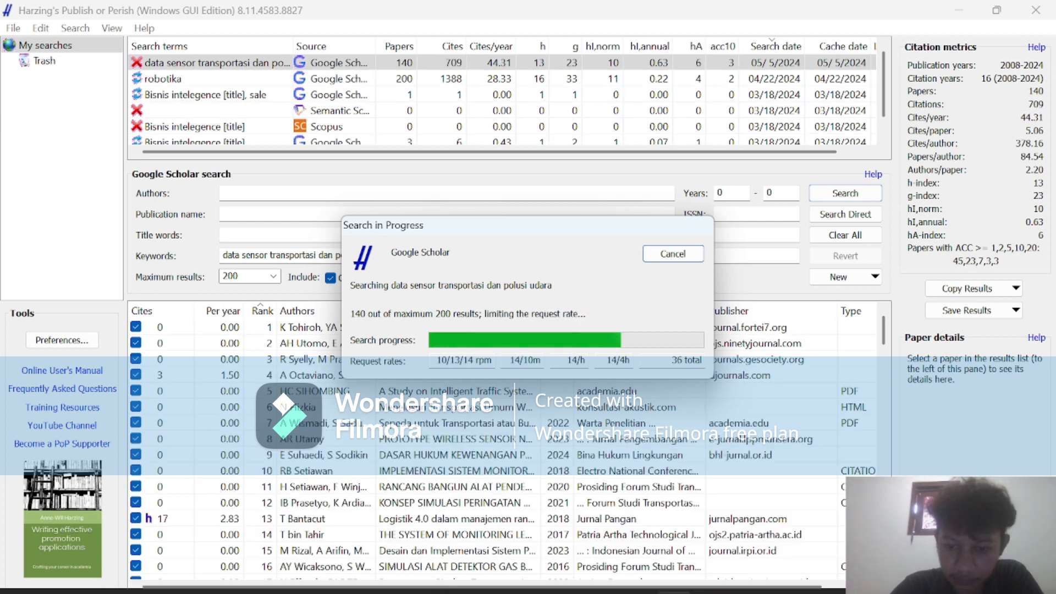
# Switch to OBS to check the screen recording, then minimize it to return to Publish or Perish.
pyautogui.moveTo(638, 575)
pyautogui.click(626, 466)
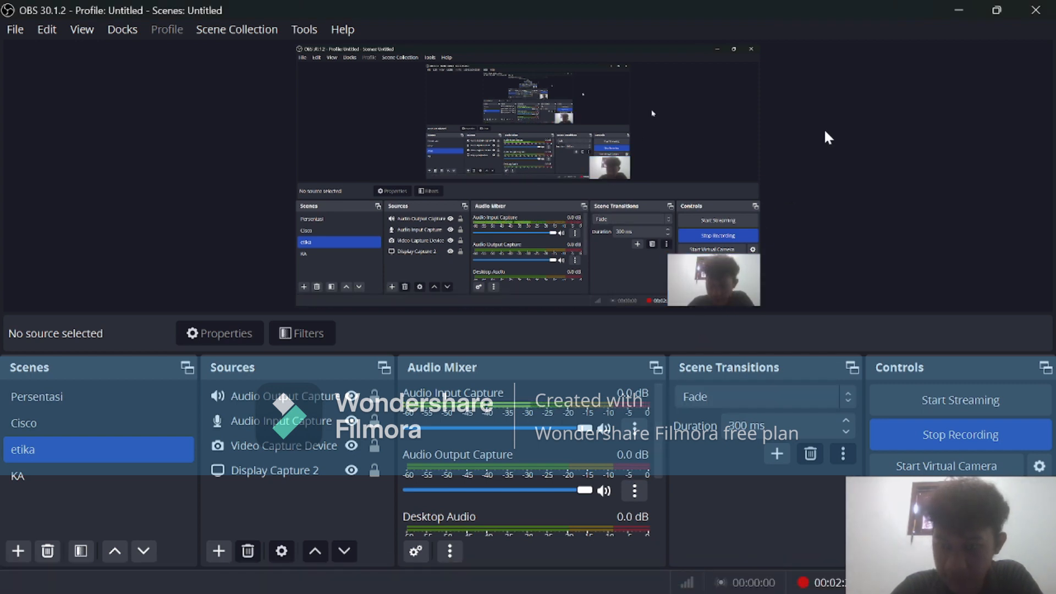
pyautogui.click(956, 10)
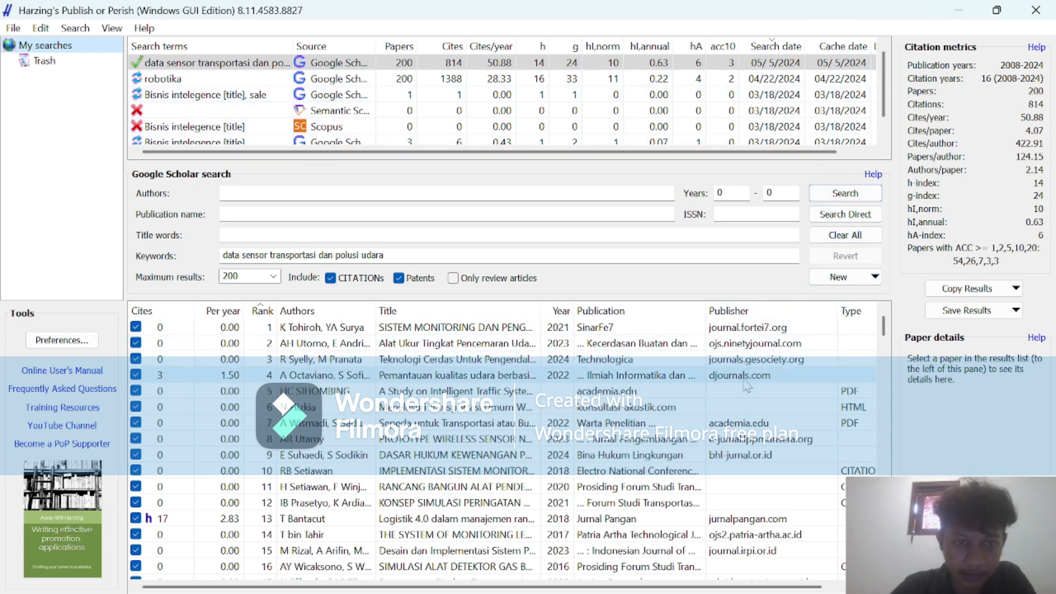
# Examine the list of found papers from first to last, viewing the details of the papers ranked 182 and 177.
pyautogui.scroll(-2, 747, 385)
pyautogui.scroll(2, 747, 385)
pyautogui.scroll(-4, 747, 383)
pyautogui.scroll(-20, 746, 383)
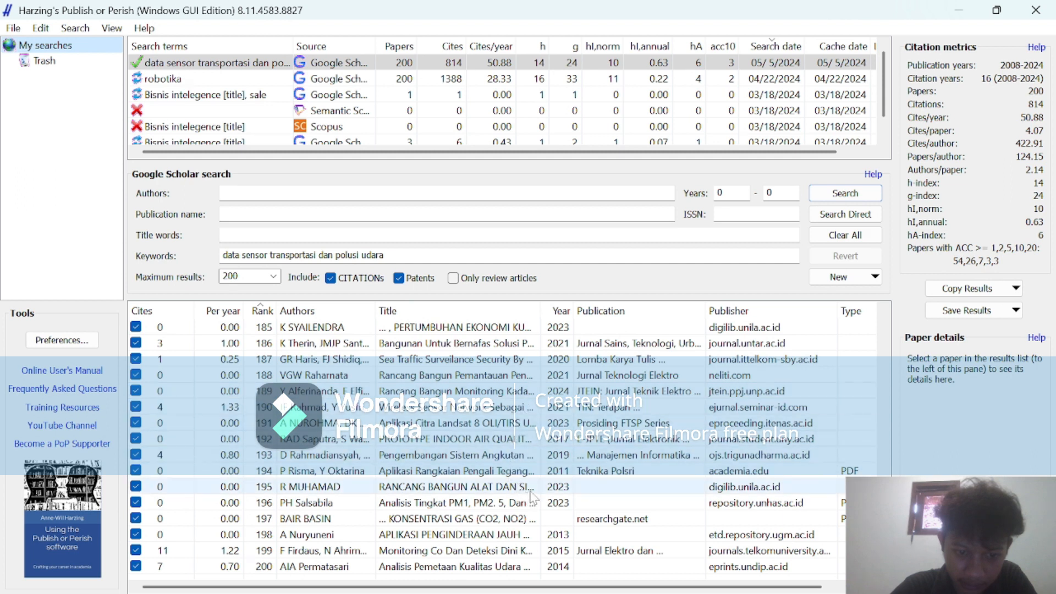
pyautogui.scroll(1, 515, 374)
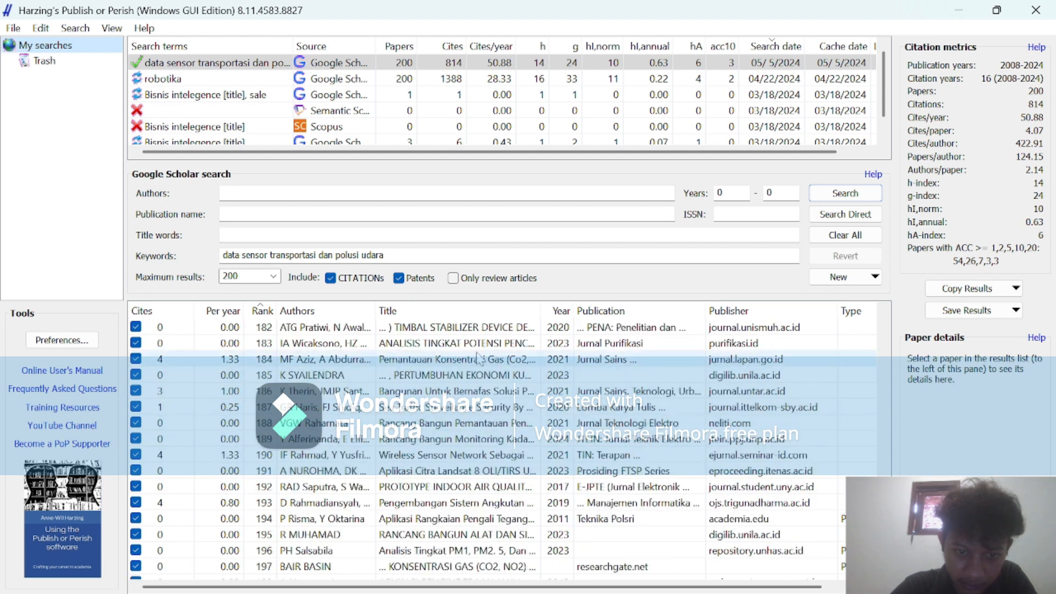
pyautogui.click(479, 329)
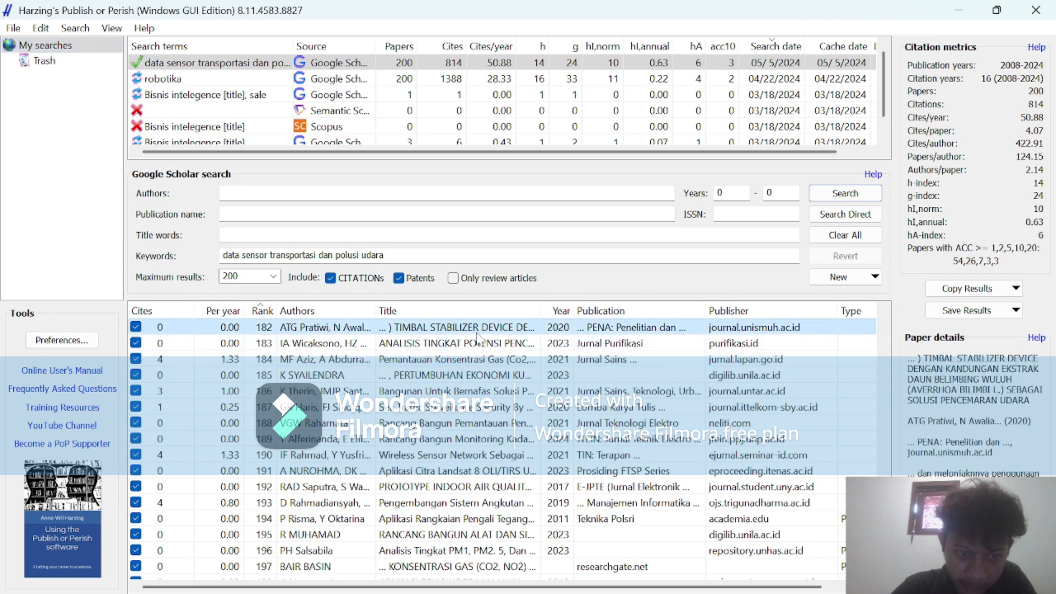
pyautogui.scroll(3, 478, 337)
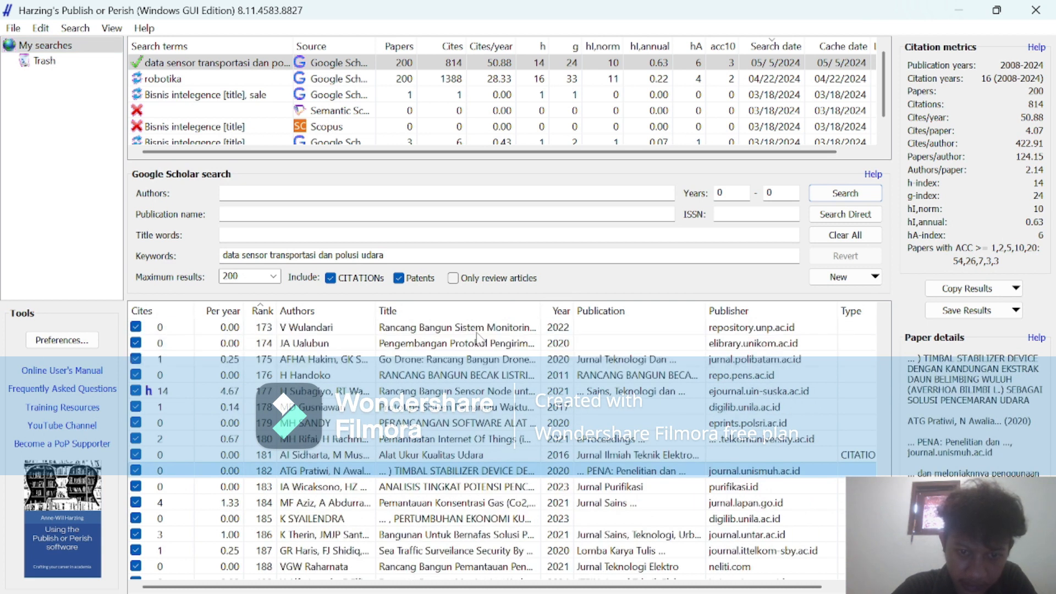
pyautogui.click(448, 390)
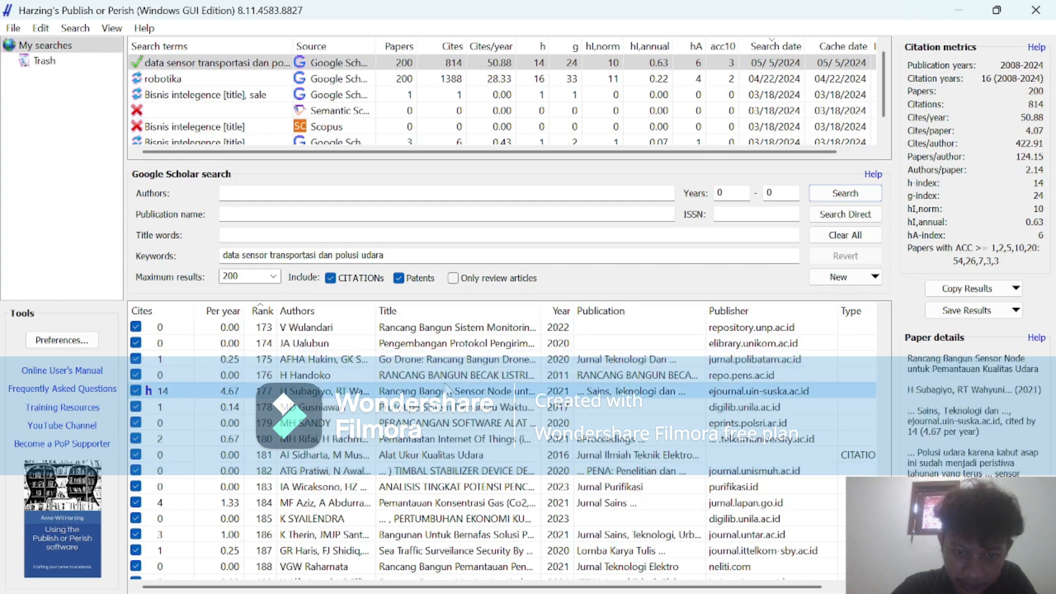
pyautogui.scroll(3, 448, 385)
pyautogui.scroll(3, 447, 388)
pyautogui.scroll(9, 448, 388)
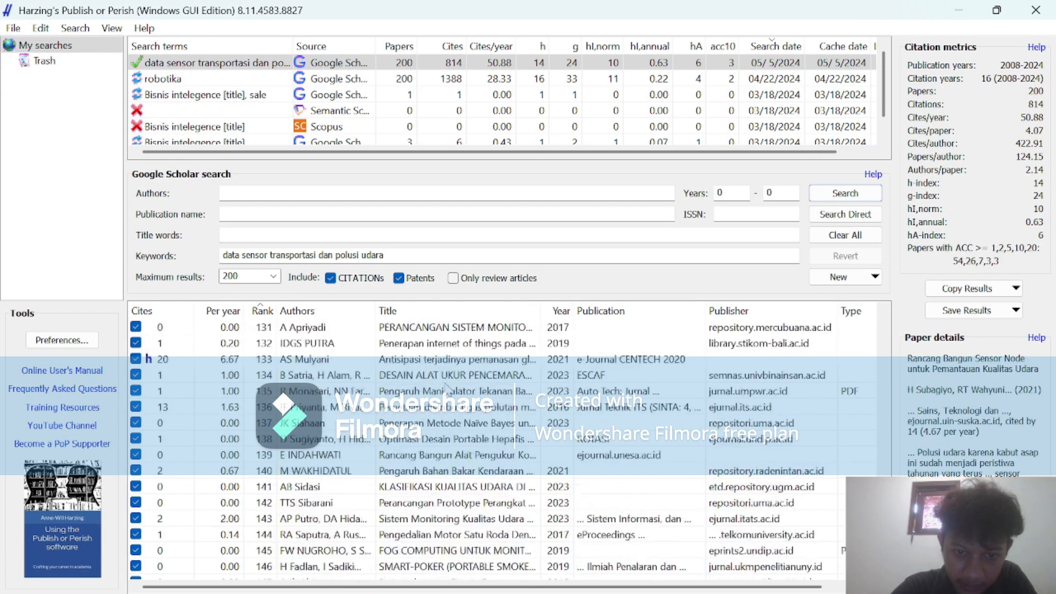
pyautogui.scroll(20, 448, 388)
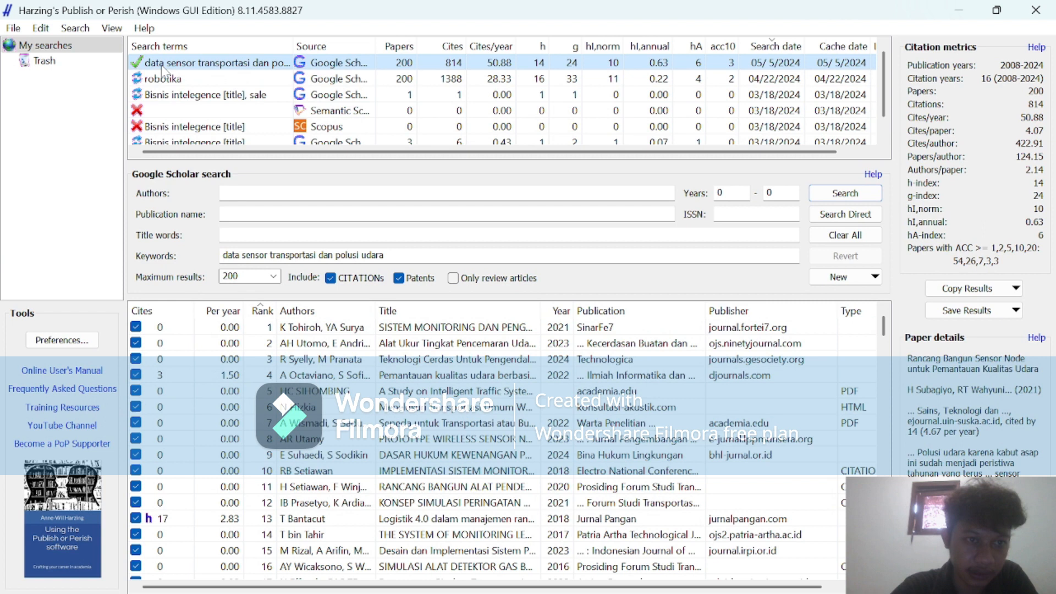
# Save the results in RIS/RefManager format as PoPCites2.ris in the desktop folder "Jurnal analysis polusi".
pyautogui.click(12, 28)
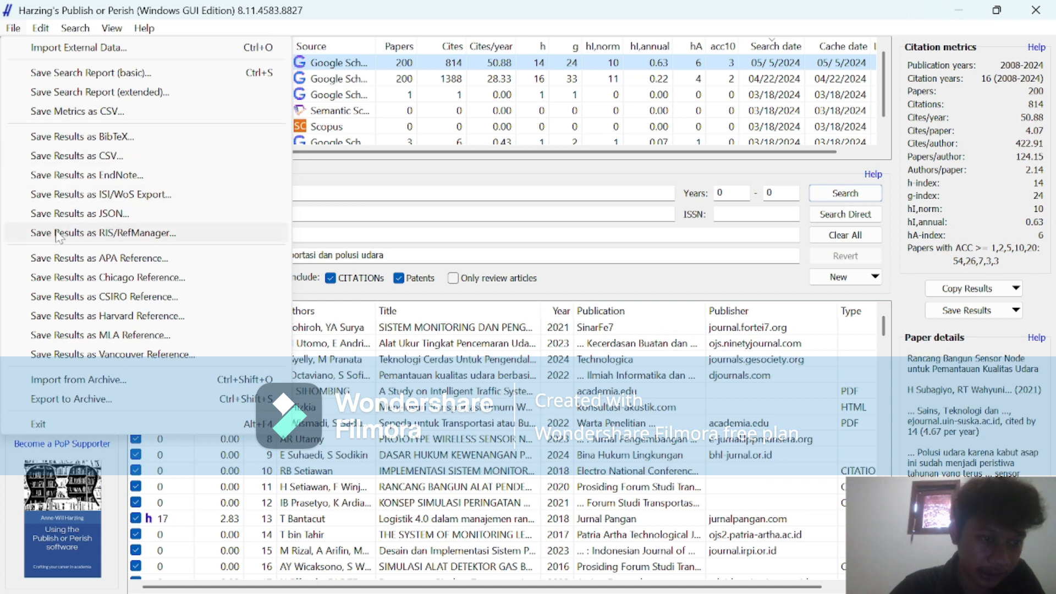
pyautogui.click(121, 233)
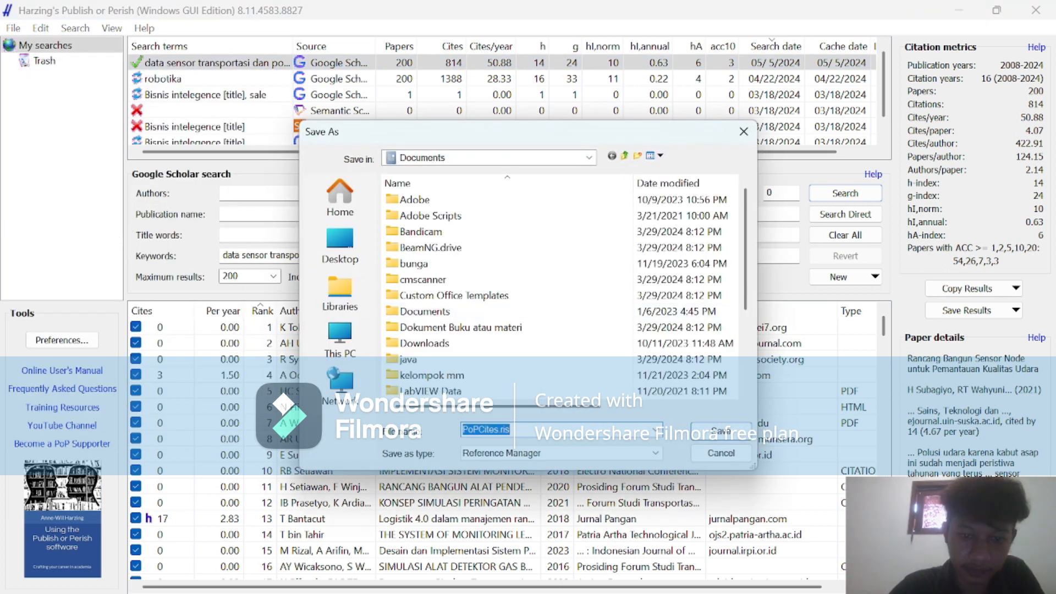
pyautogui.click(345, 246)
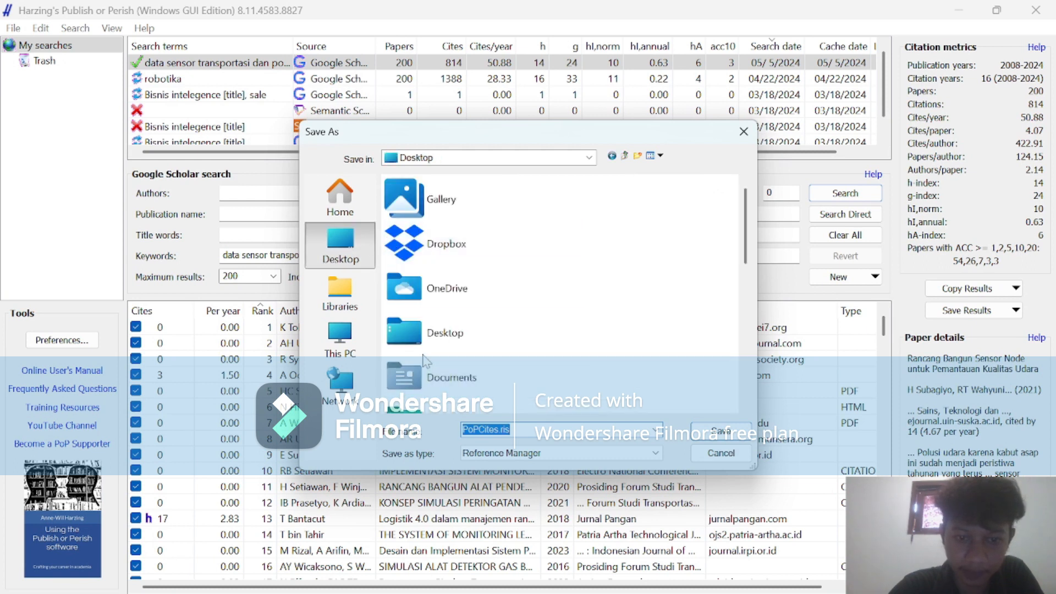
pyautogui.doubleClick(427, 347)
pyautogui.doubleClick(435, 219)
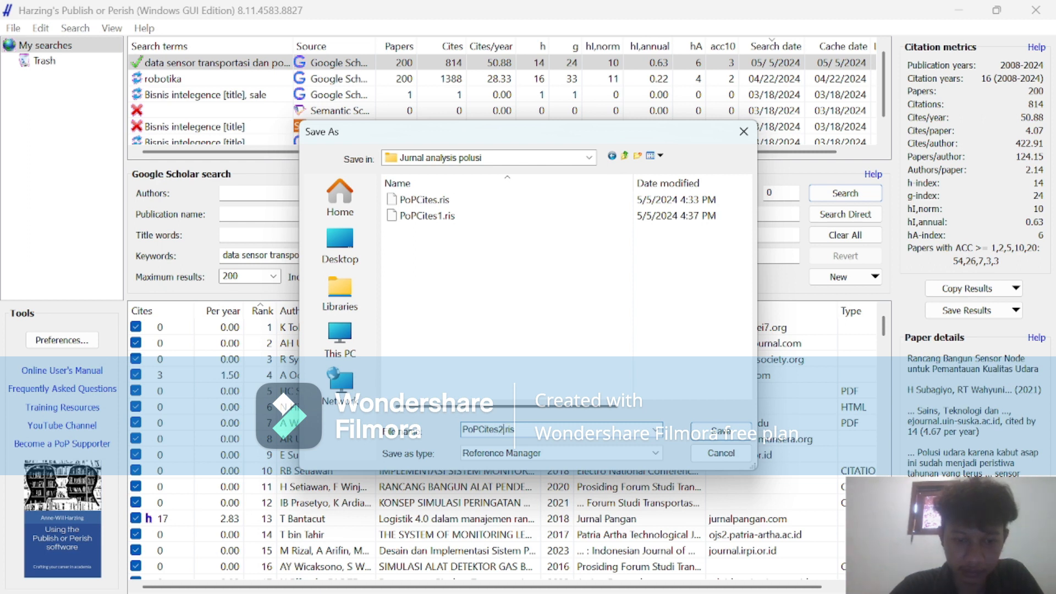
pyautogui.click(720, 432)
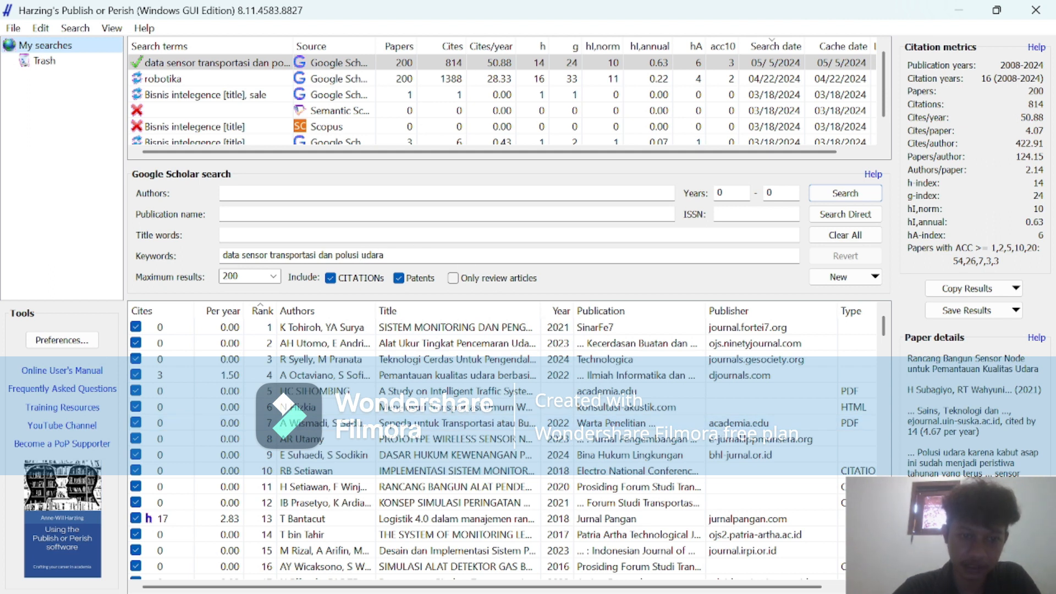
# Clear the keywords of the Google Scholar search and minimize Publish or Perish.
pyautogui.moveTo(385, 255); pyautogui.dragTo(236, 256)
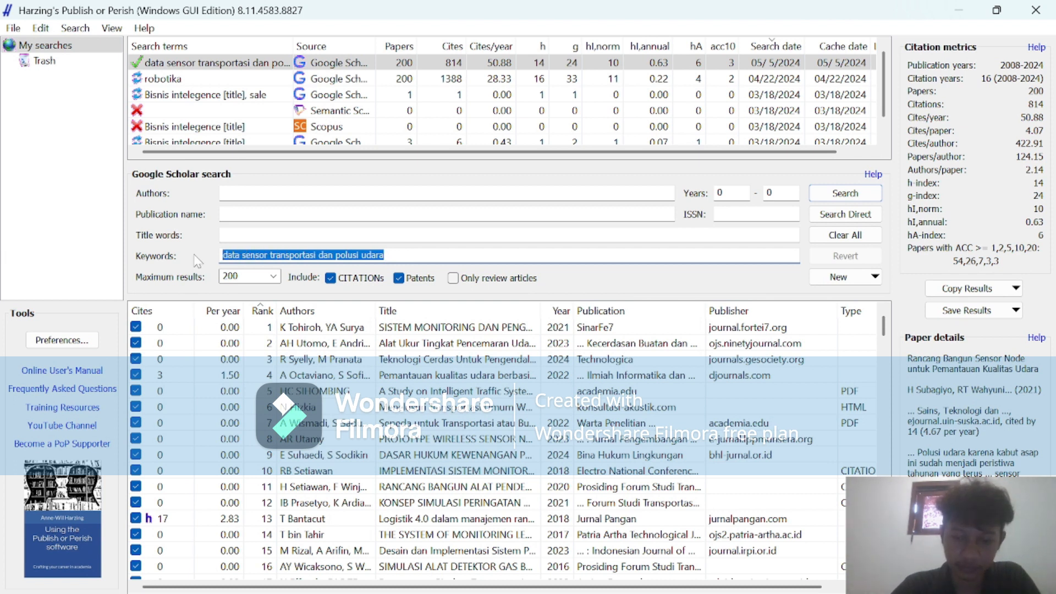
pyautogui.press('BackSpace')
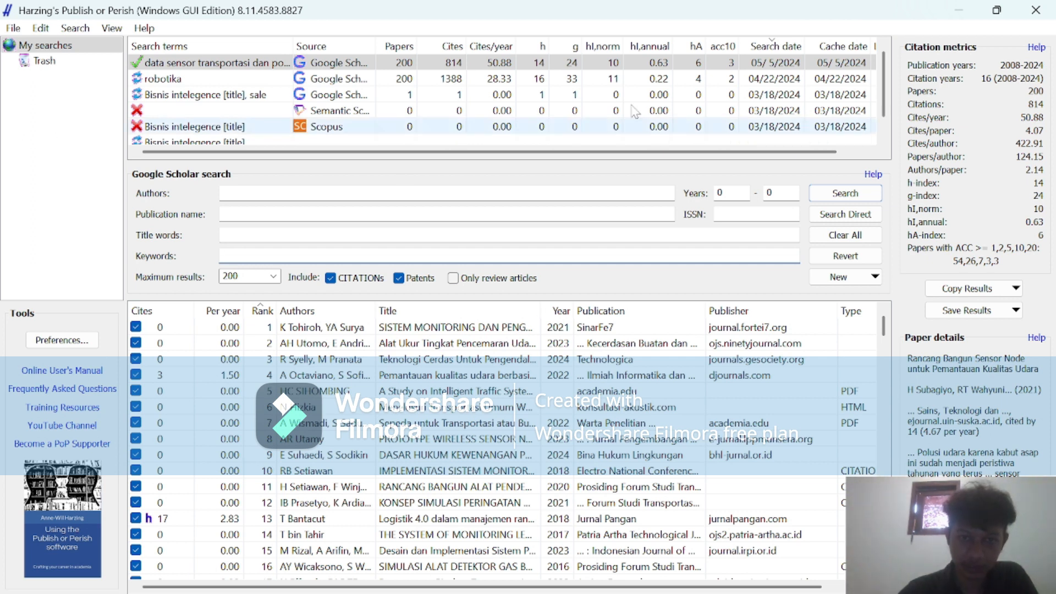
pyautogui.click(961, 22)
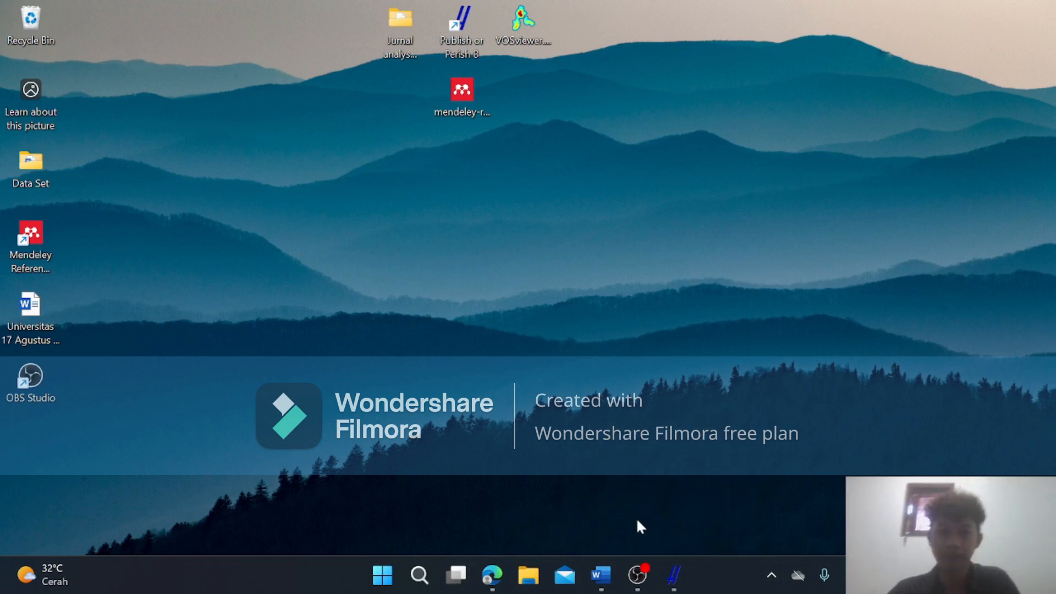
# Switch to the Word assignment and review its application list, highlighting the Publish or perish 7 and Vos viewer entries.
pyautogui.moveTo(598, 573)
pyautogui.click(592, 528)
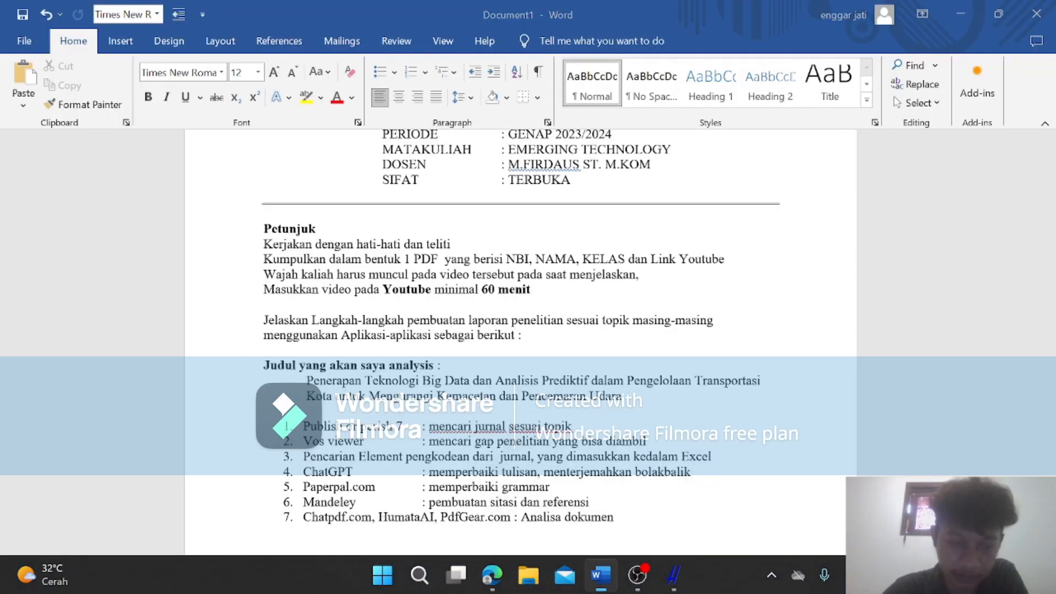
pyautogui.scroll(-2, 521, 302)
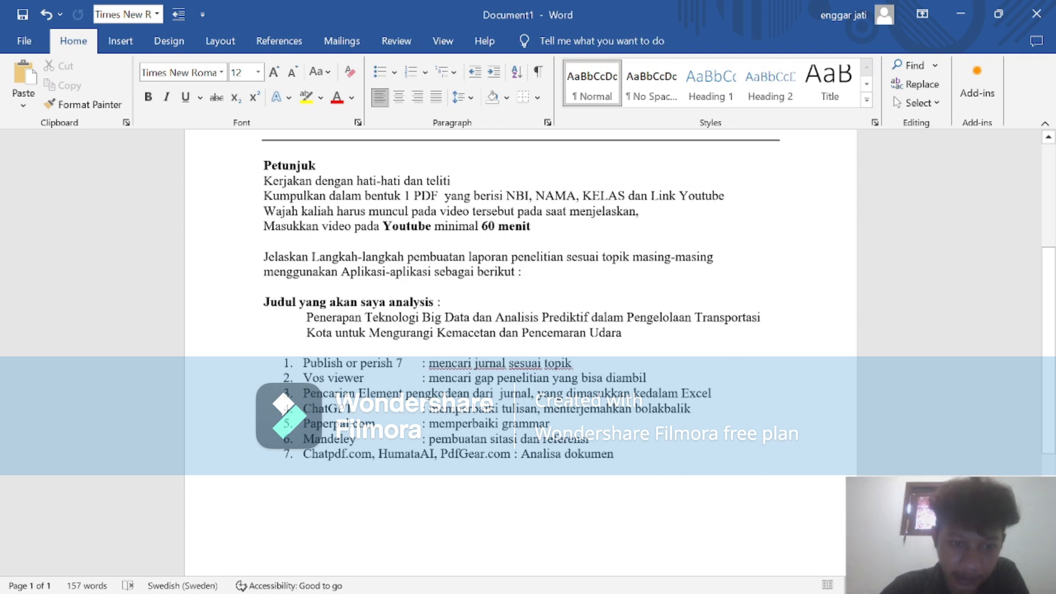
pyautogui.moveTo(303, 363); pyautogui.dragTo(353, 378)
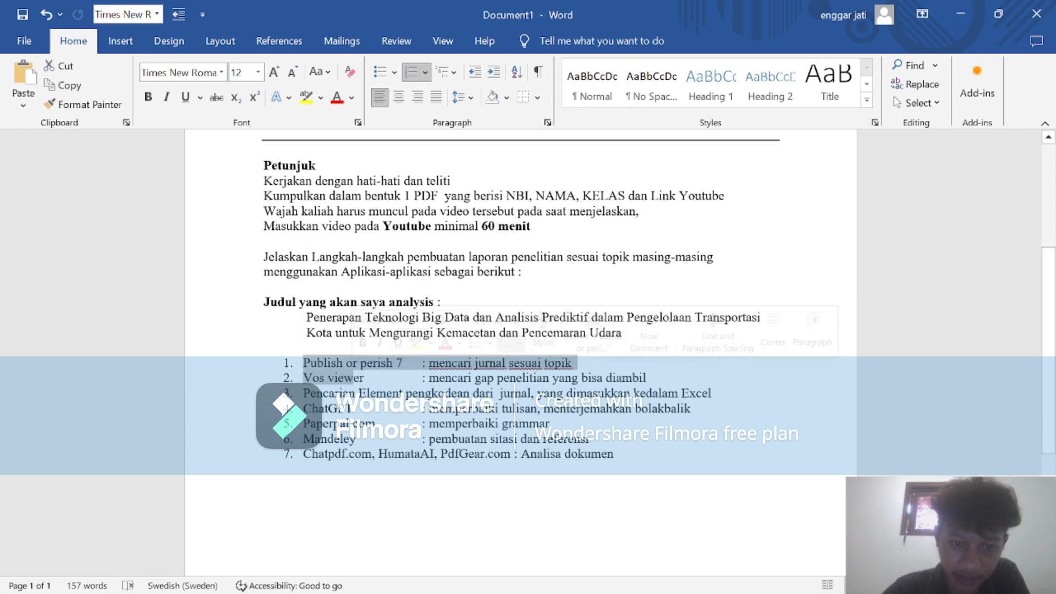
pyautogui.moveTo(439, 379); pyautogui.dragTo(472, 393)
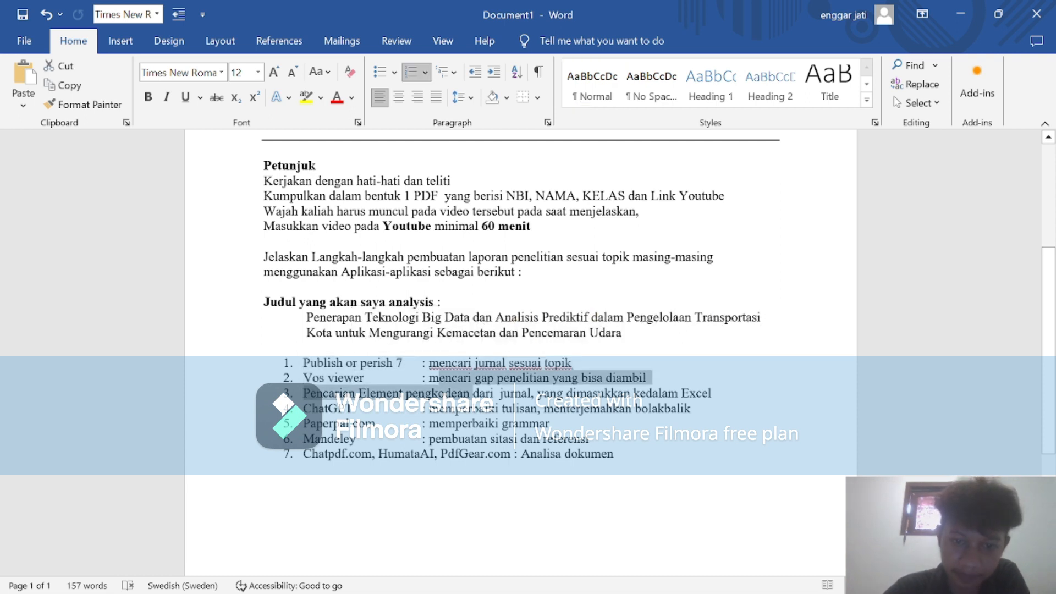
pyautogui.click(623, 334)
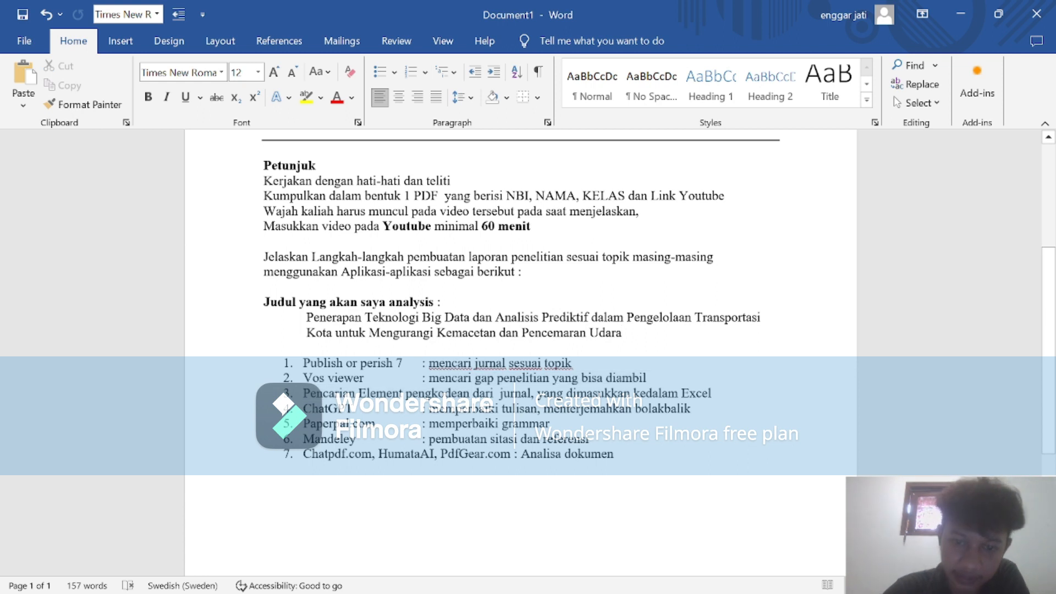
pyautogui.click(614, 378)
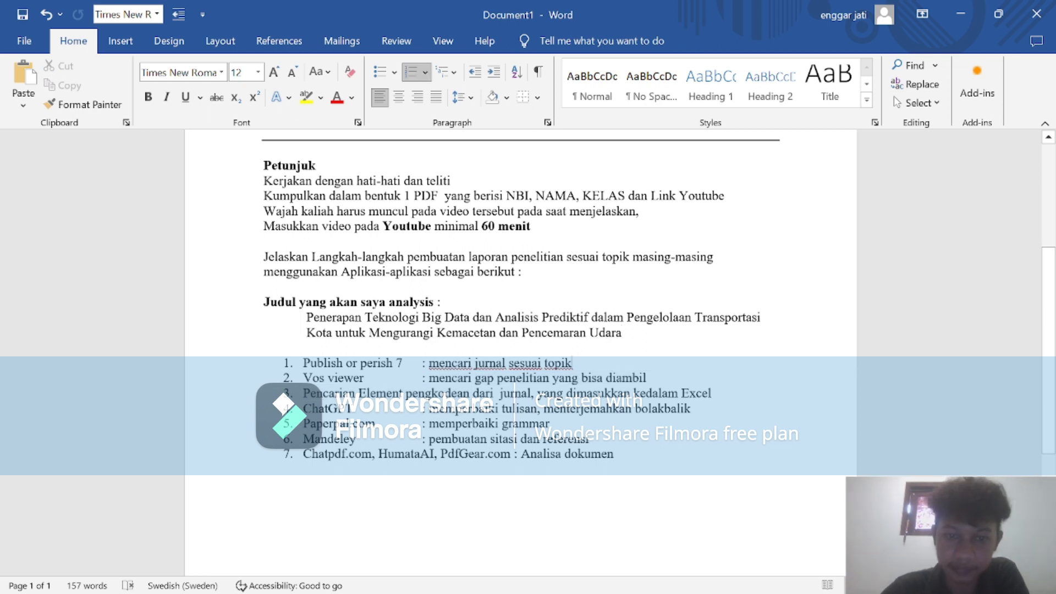
pyautogui.click(955, 11)
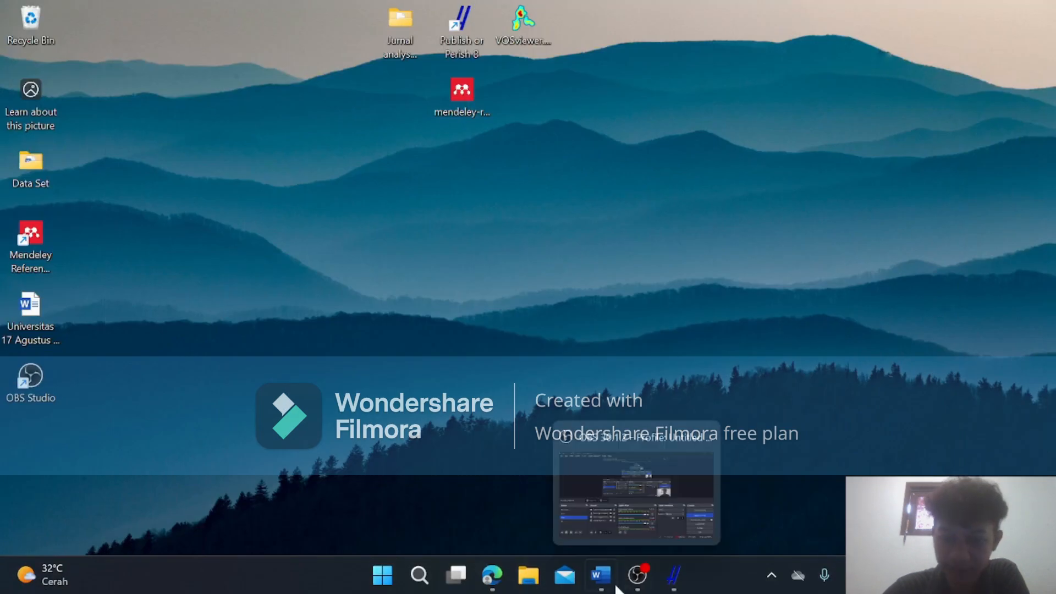
pyautogui.moveTo(602, 591)
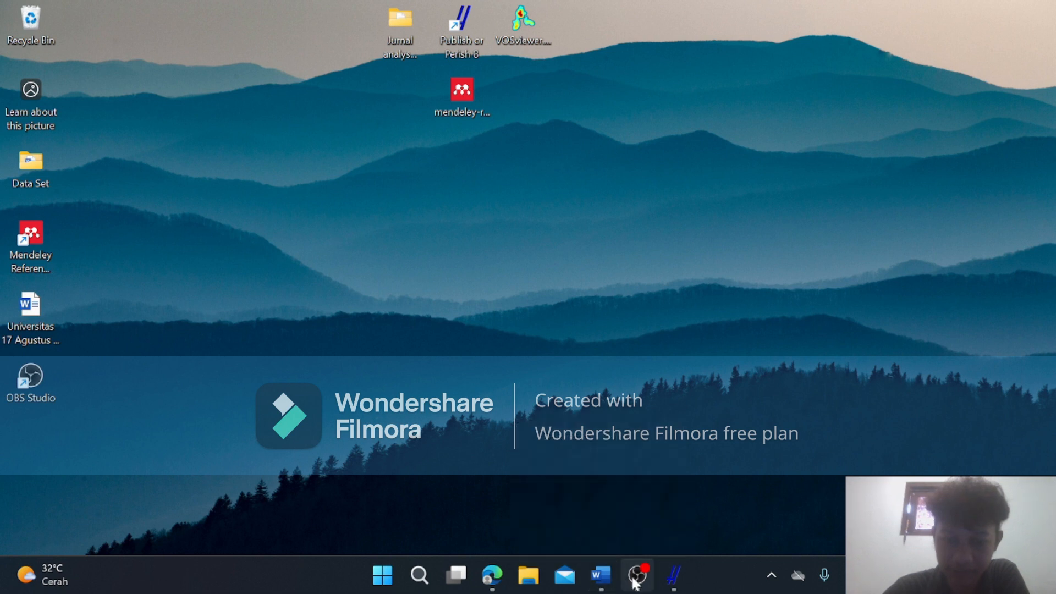
pyautogui.click(629, 508)
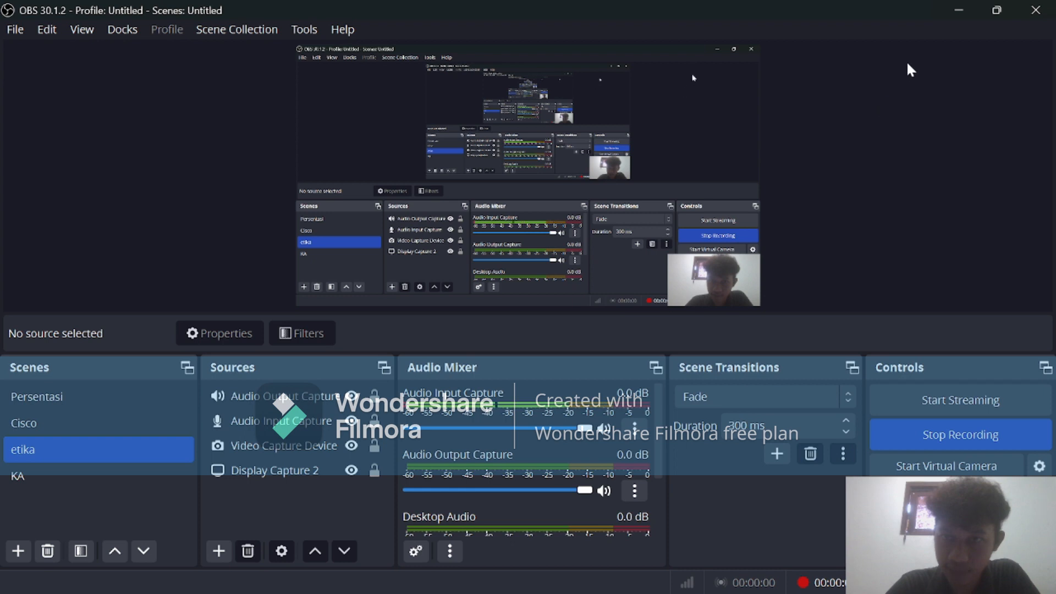
pyautogui.click(958, 11)
pyautogui.moveTo(637, 587)
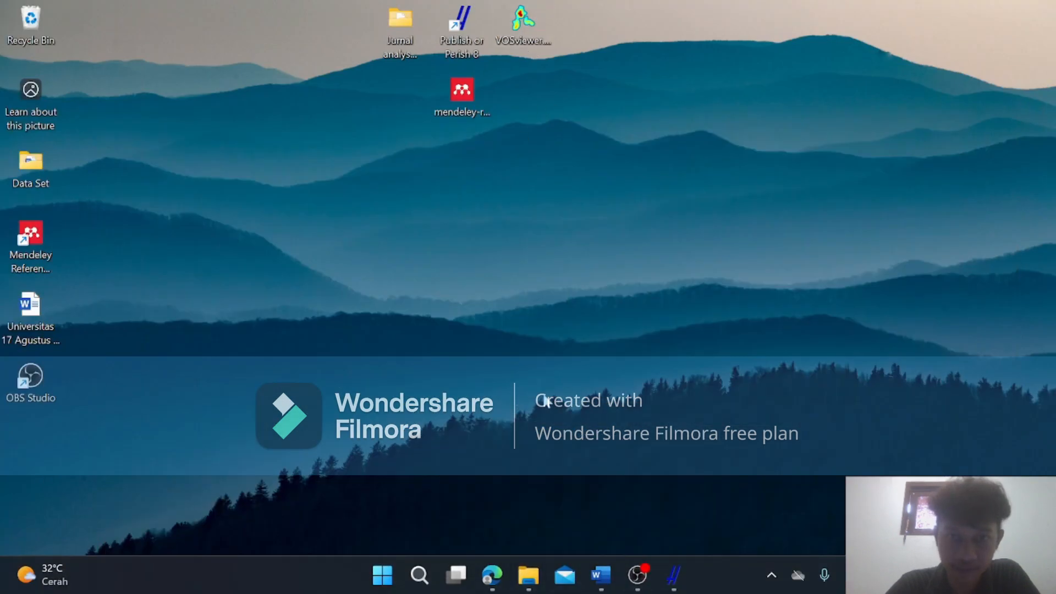
# Switch to Edge, search the web for vosviewer in a new tab and open the VOSviewer website.
pyautogui.moveTo(491, 575)
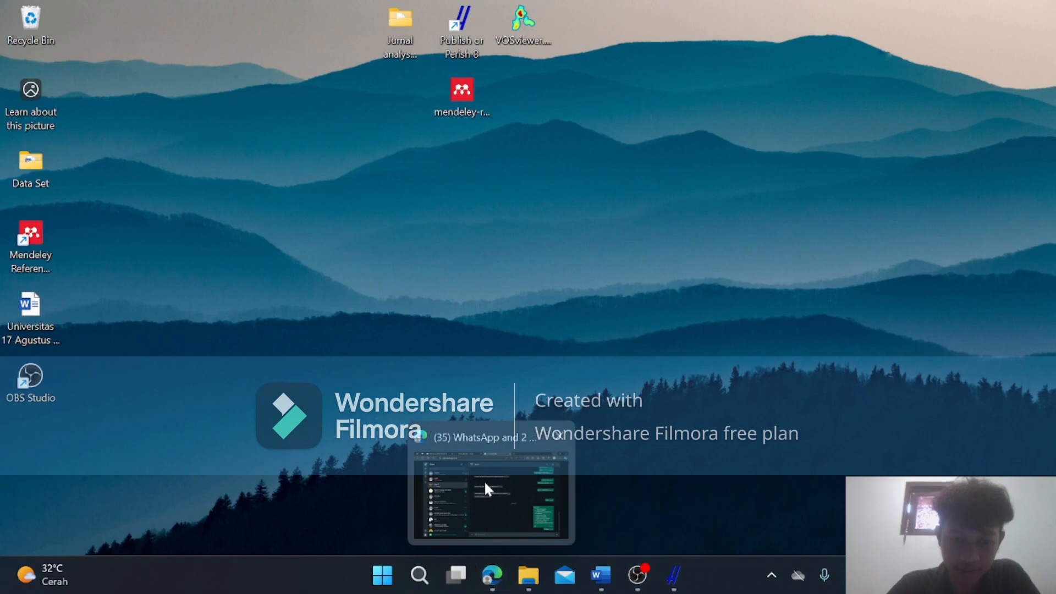
pyautogui.click(484, 480)
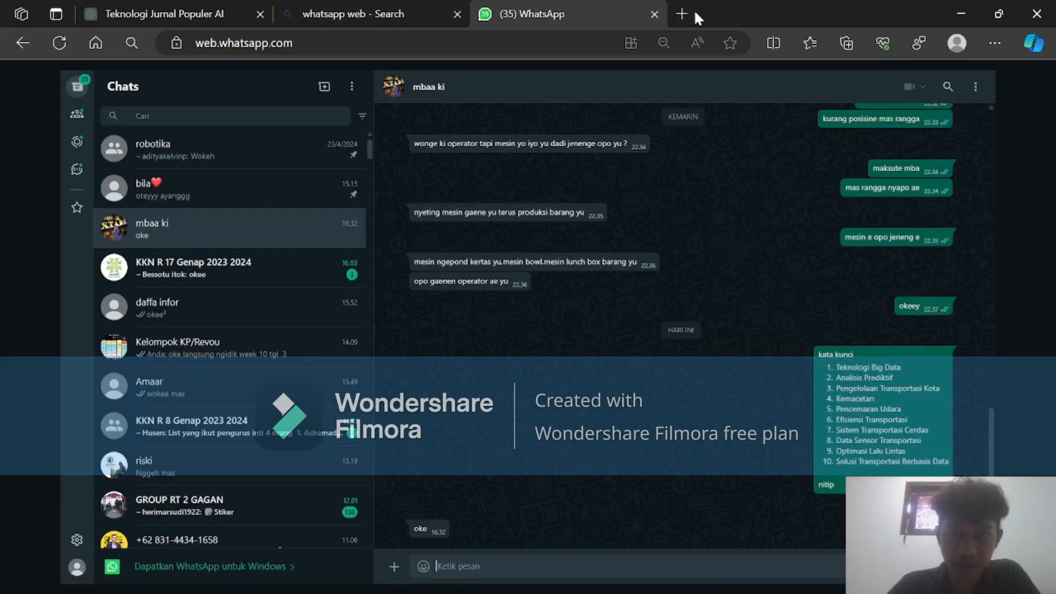
pyautogui.click(683, 14)
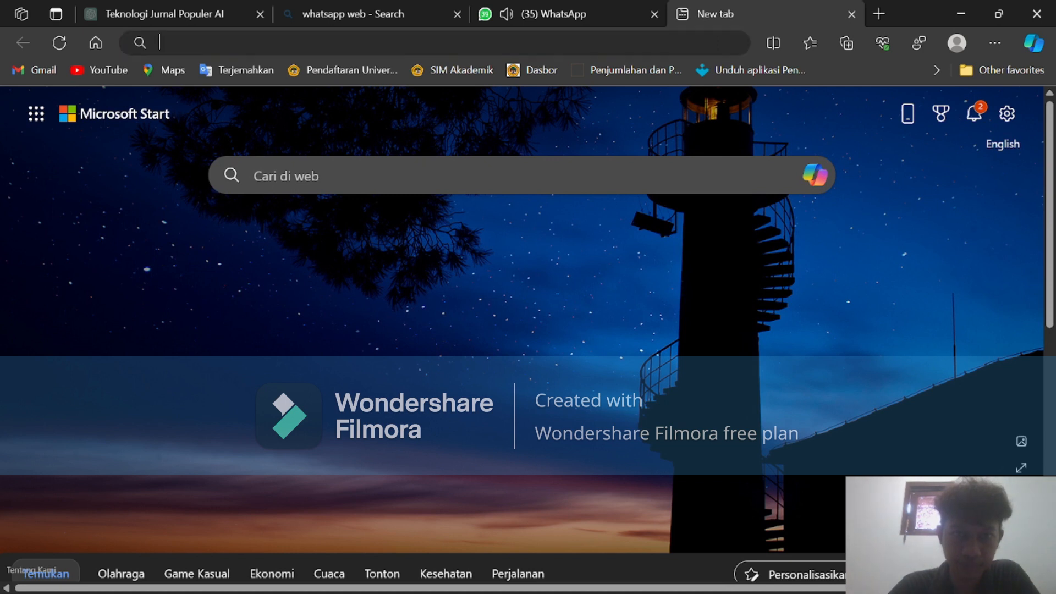
pyautogui.write('vo')
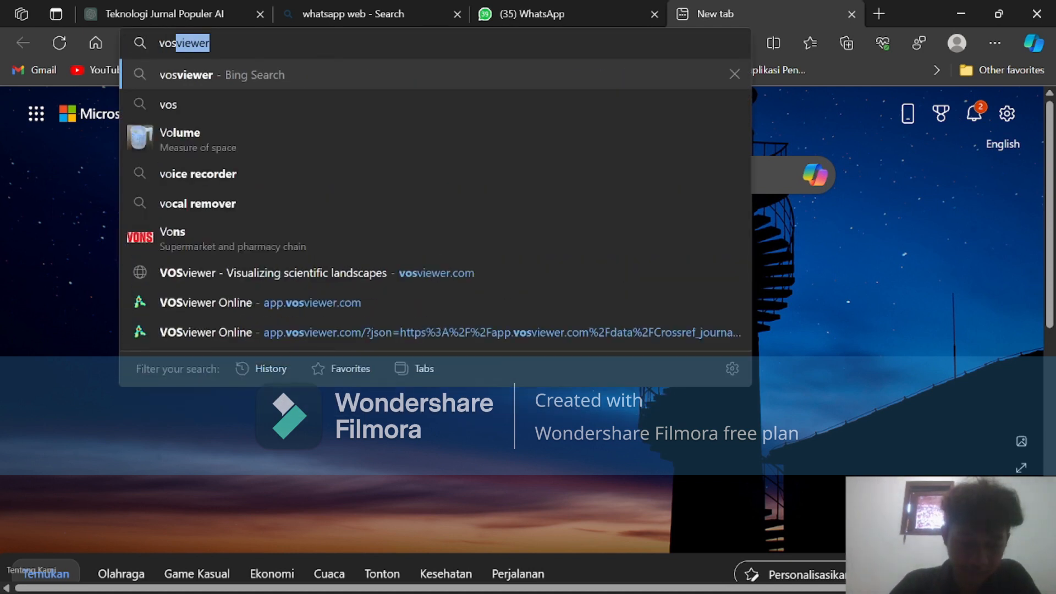
pyautogui.write('s')
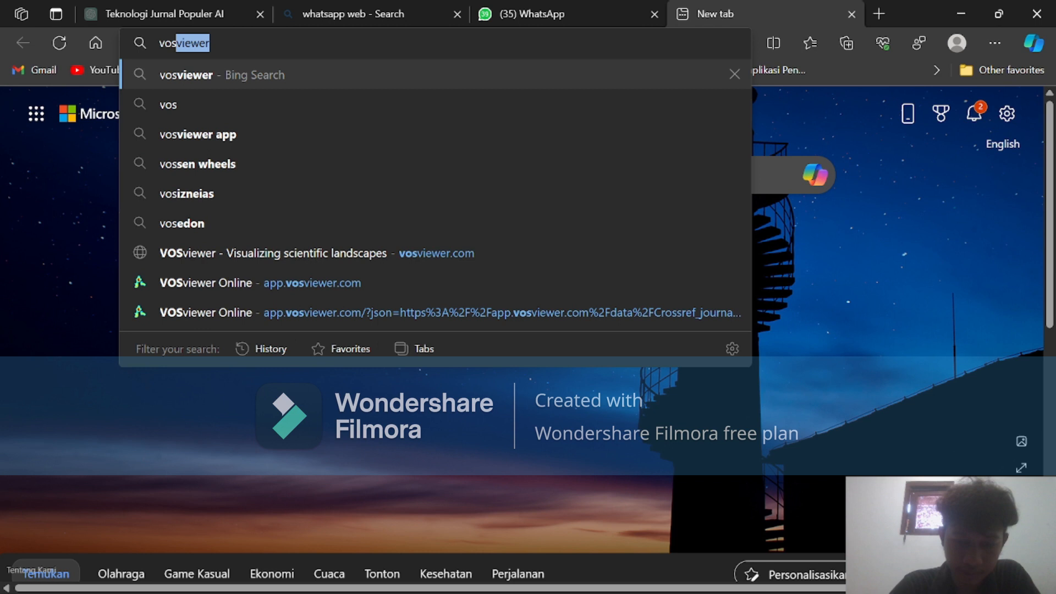
pyautogui.write('vi')
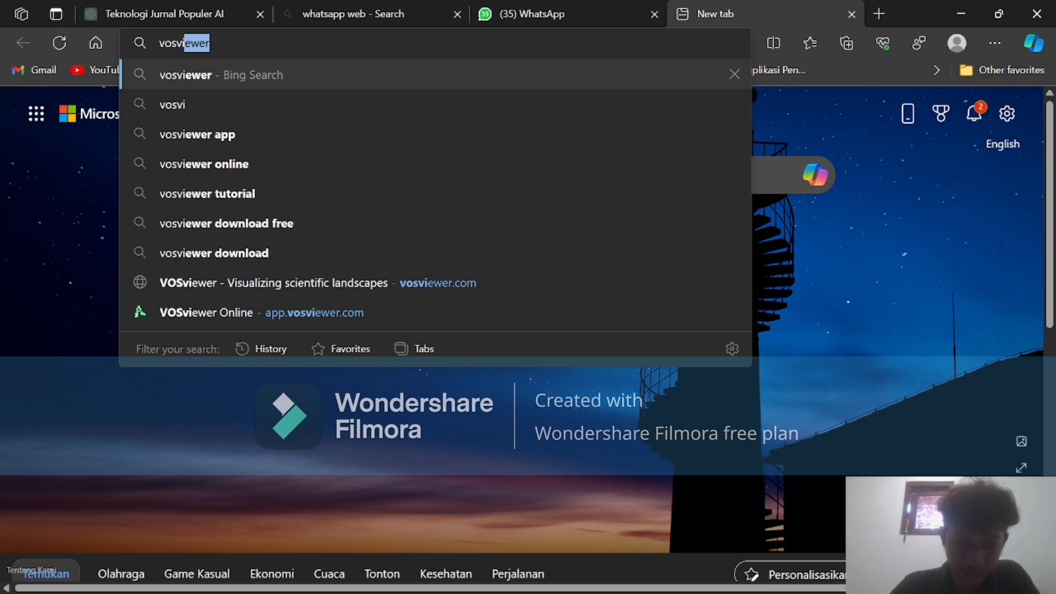
pyautogui.write('ewer')
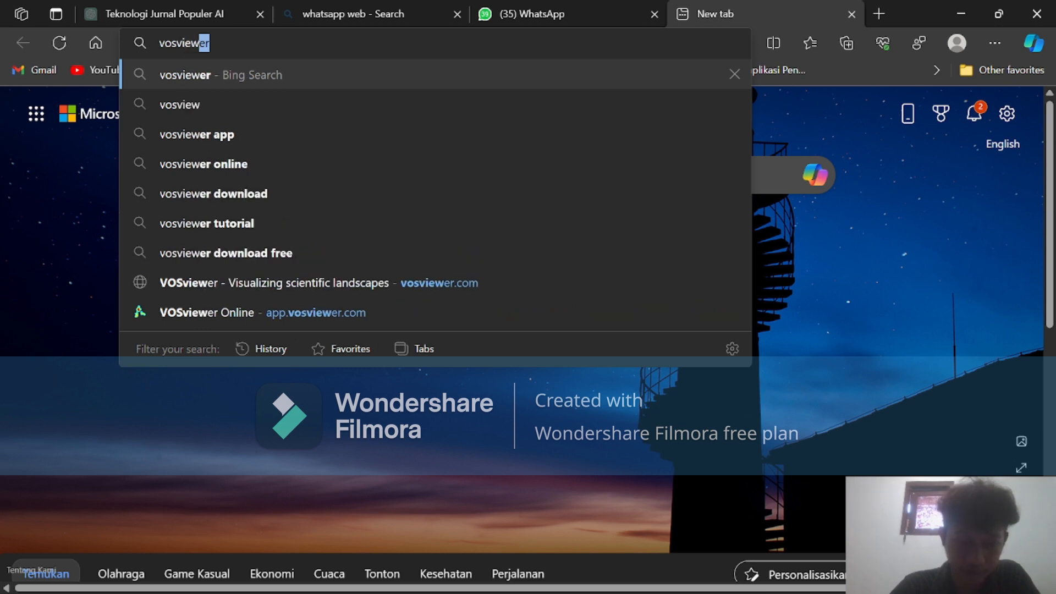
pyautogui.press('Return')
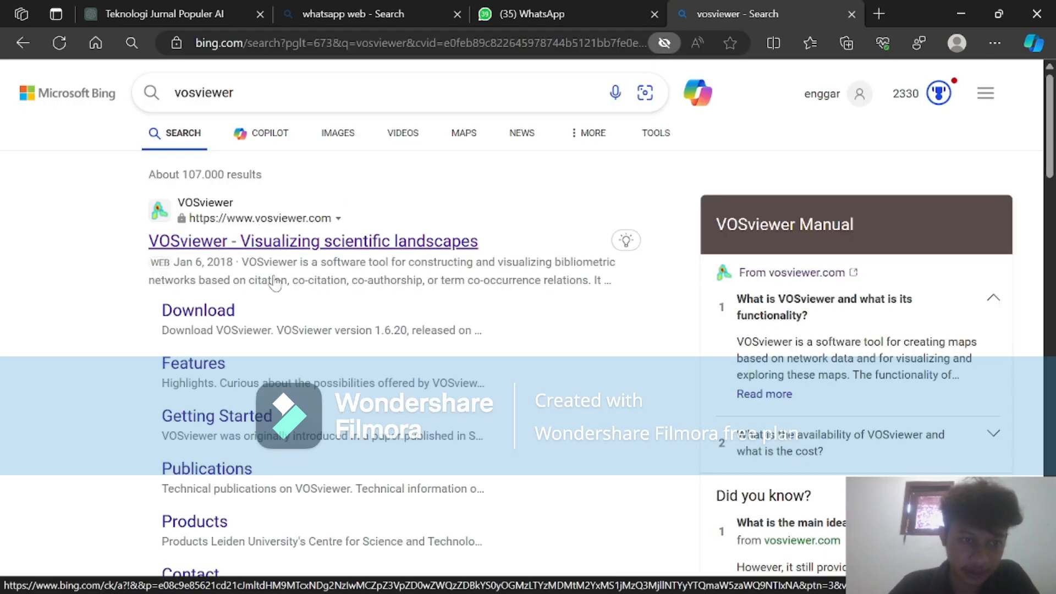
pyautogui.click(258, 243)
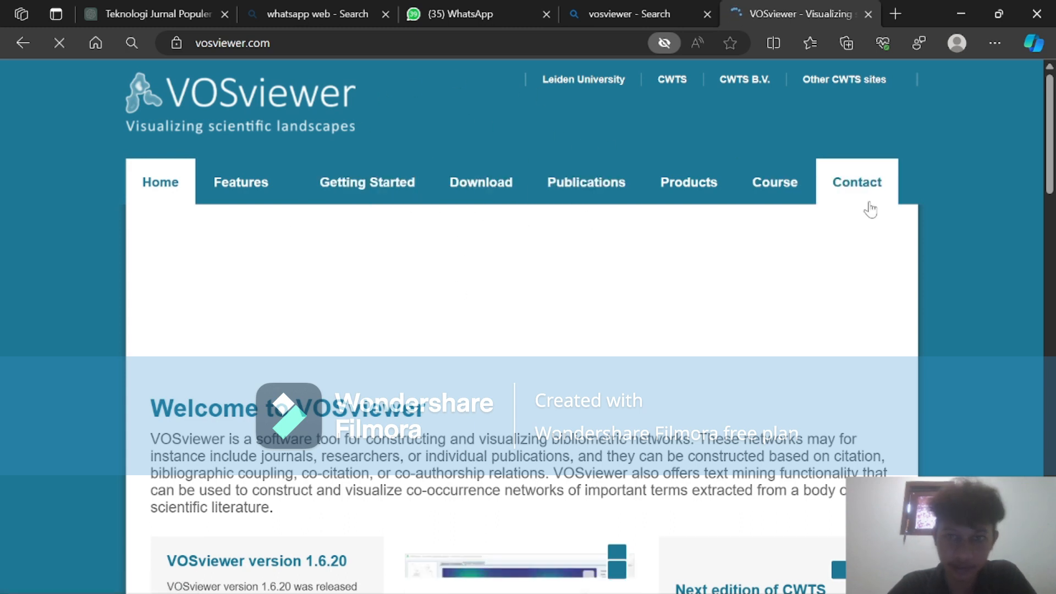
# Examine the VOSviewer home page, including its version notes, screenshots and the VOSviewer Online section.
pyautogui.scroll(-5, 871, 209)
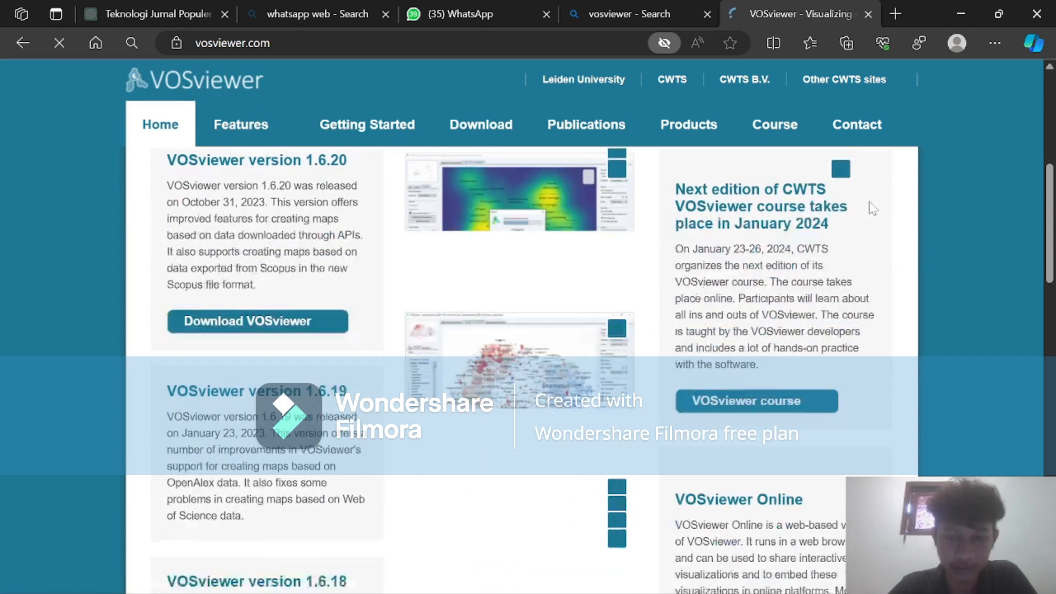
pyautogui.scroll(5, 872, 208)
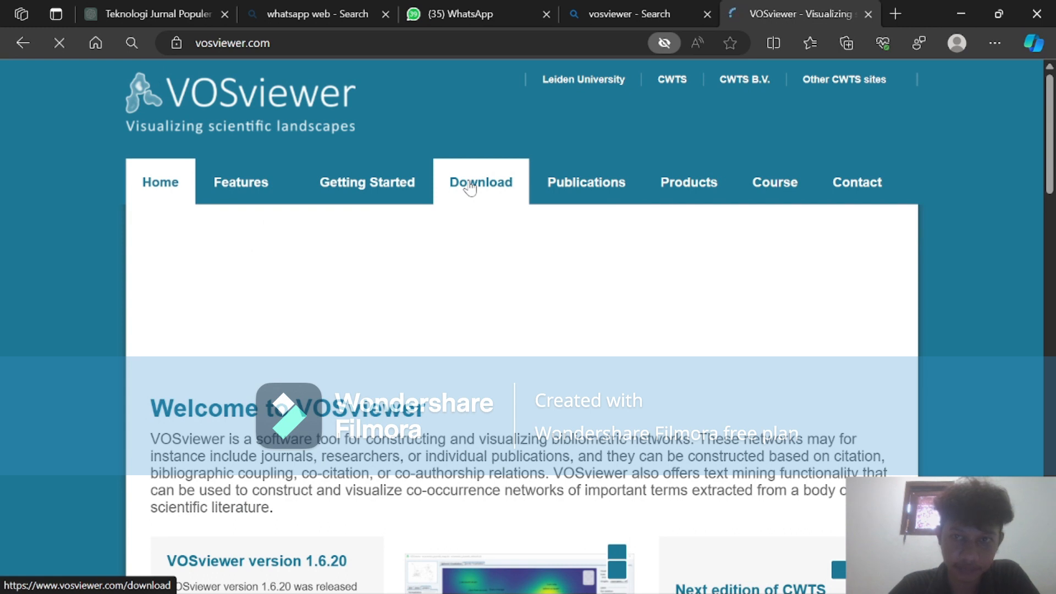
pyautogui.scroll(-1, 536, 331)
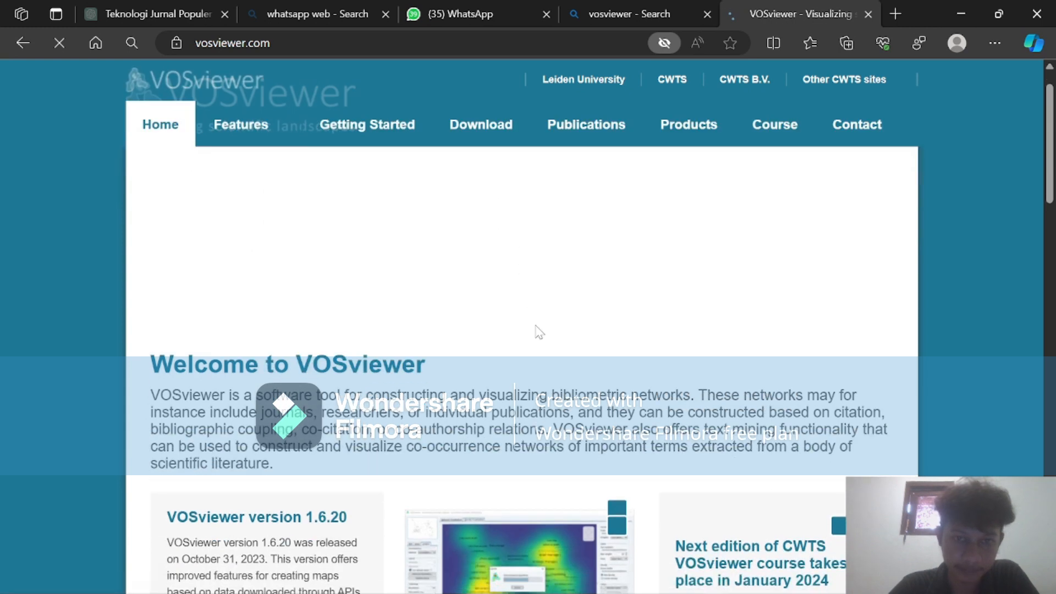
pyautogui.scroll(-1, 539, 332)
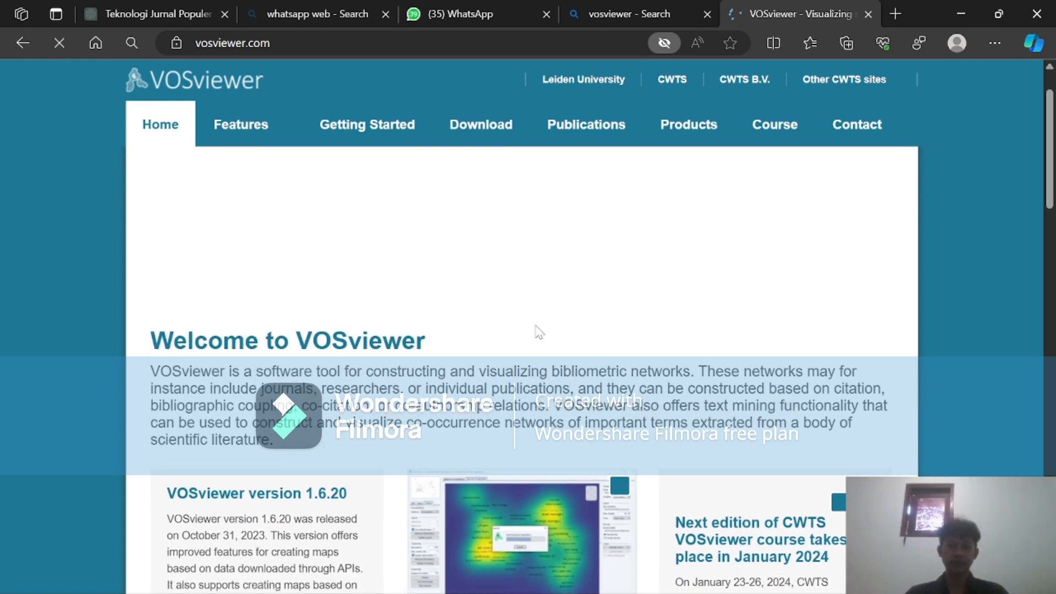
pyautogui.scroll(-8, 540, 332)
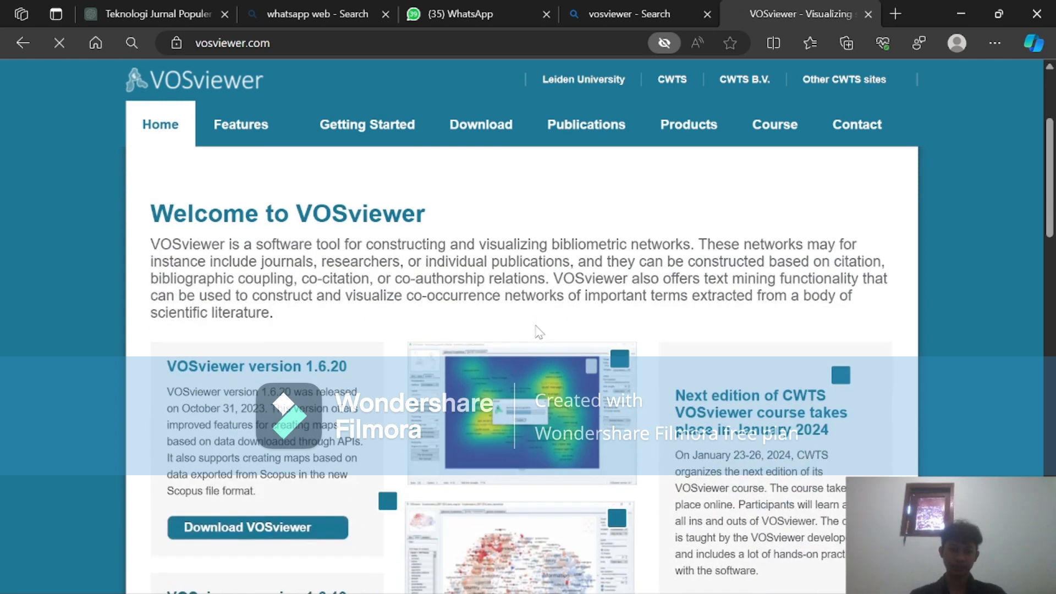
pyautogui.scroll(-5, 537, 332)
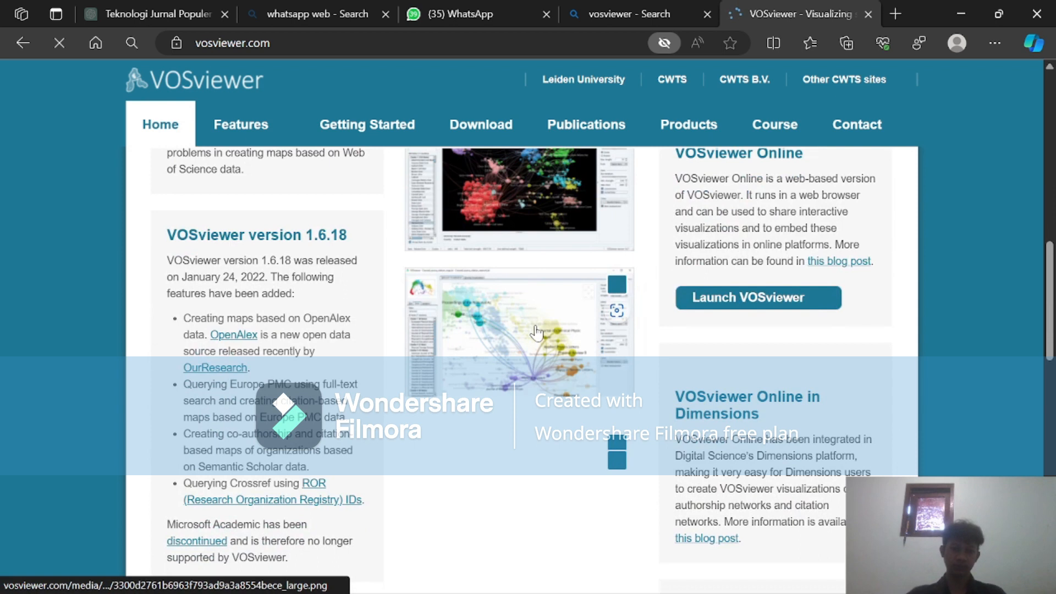
pyautogui.scroll(12, 536, 331)
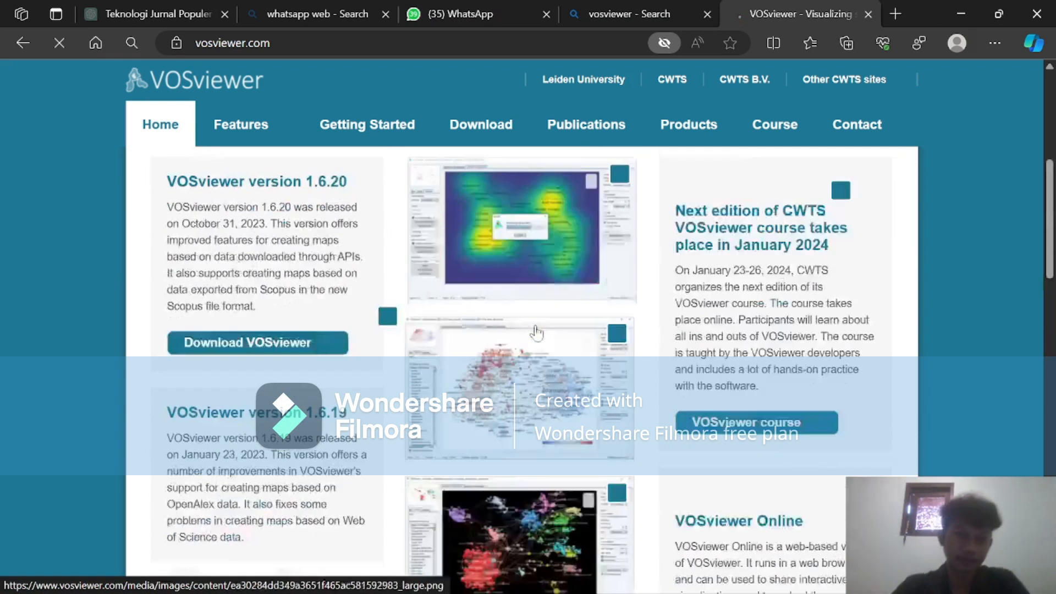
# Close the vosviewer search results tab and open the Download page of the VOSviewer website.
pyautogui.click(454, 184)
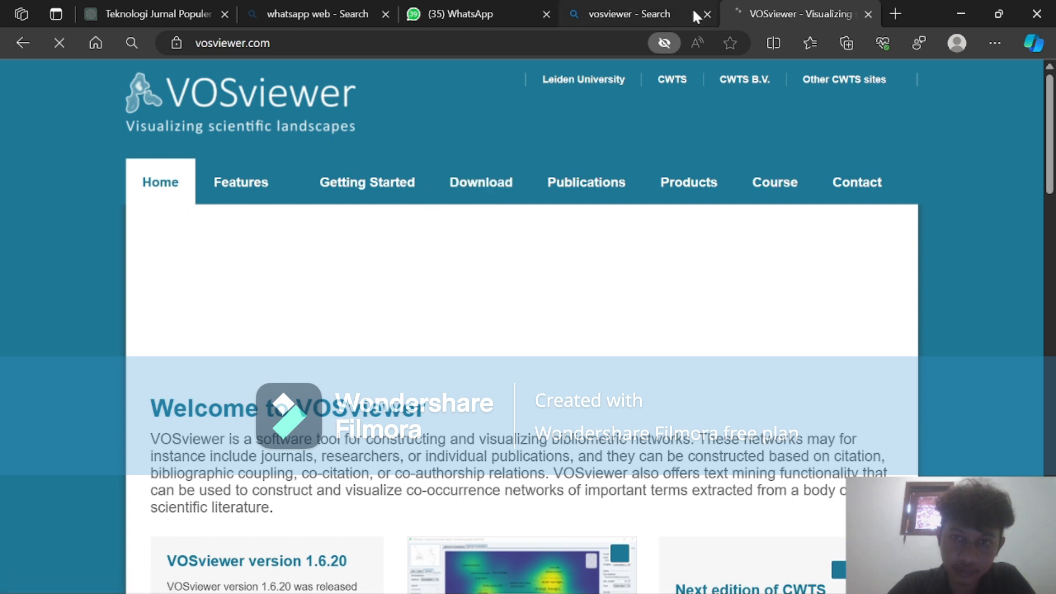
pyautogui.click(707, 14)
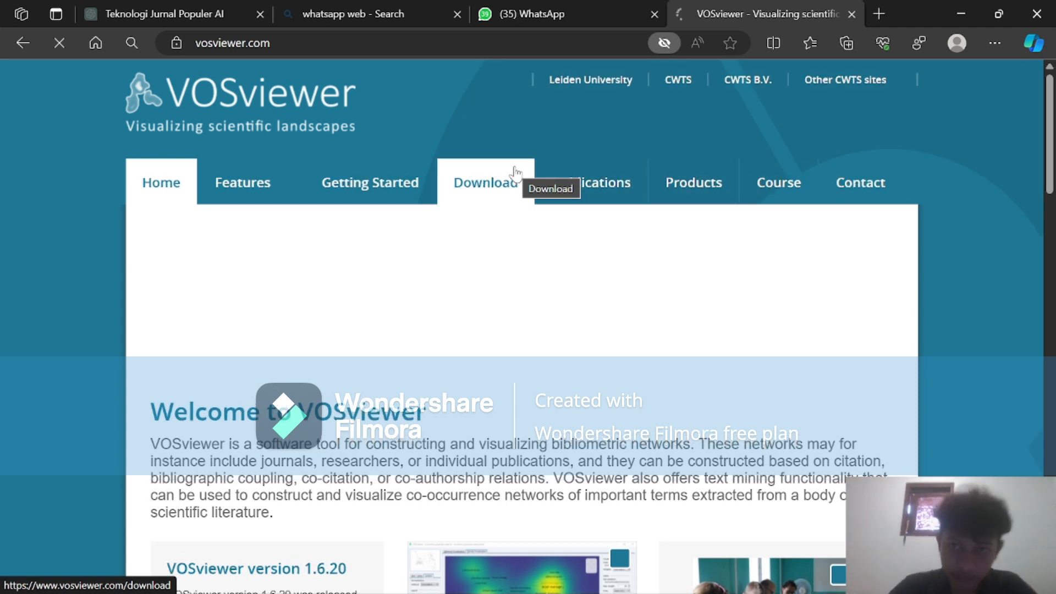
pyautogui.click(468, 186)
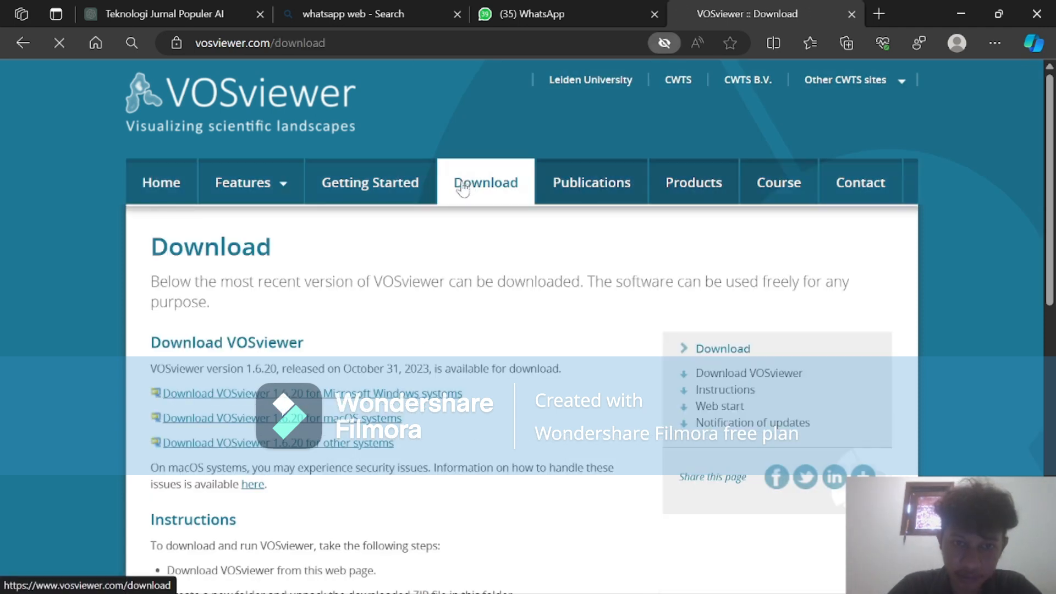
# Examine the download links for each operating system and the installation instructions on the VOSviewer Download page.
pyautogui.scroll(-2, 354, 367)
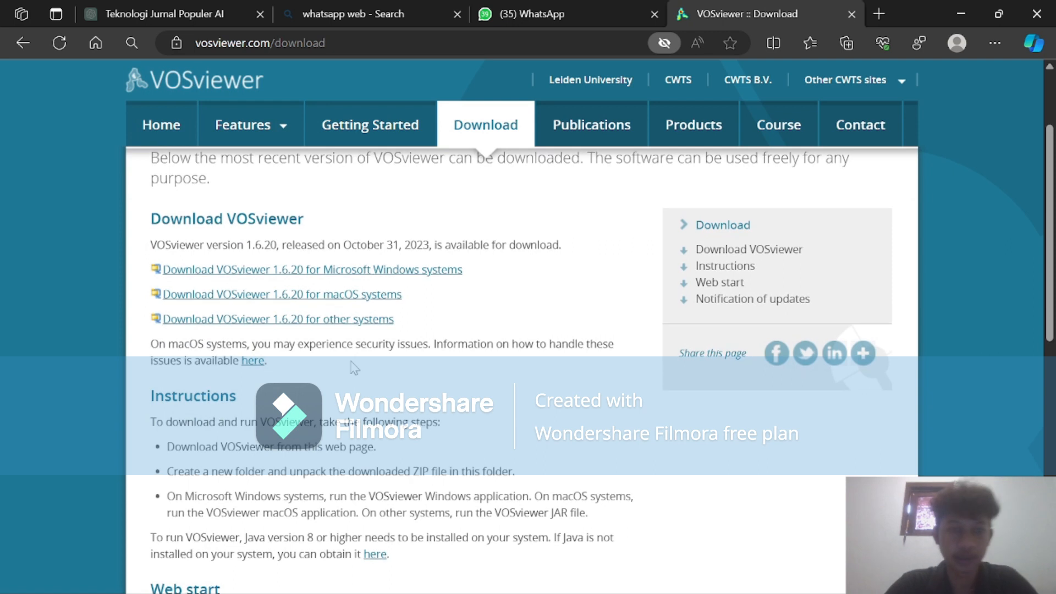
pyautogui.scroll(1, 354, 368)
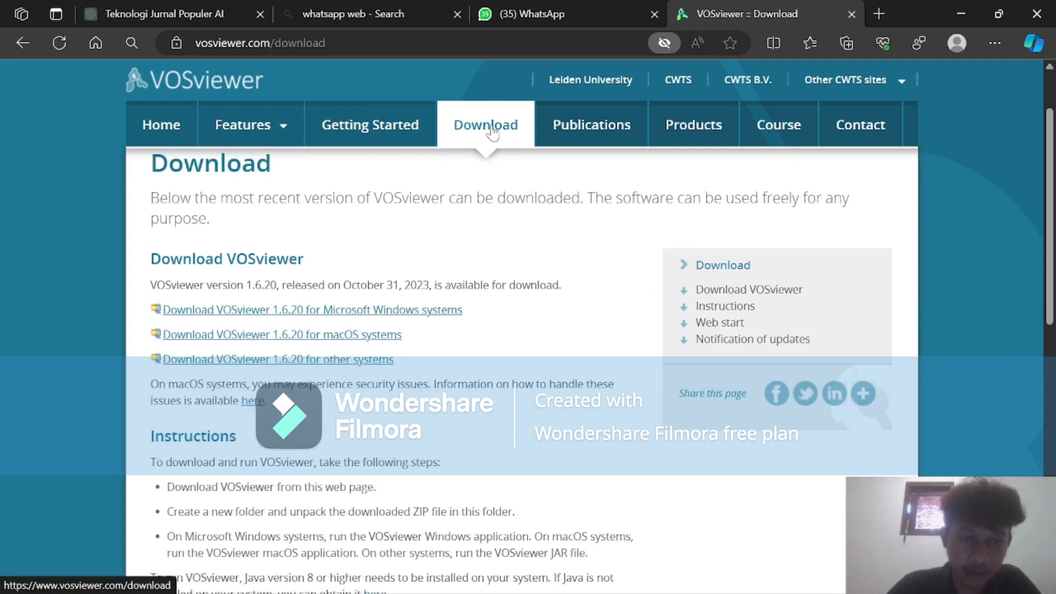
pyautogui.moveTo(151, 285); pyautogui.dragTo(177, 276)
pyautogui.moveTo(267, 263); pyautogui.dragTo(254, 286)
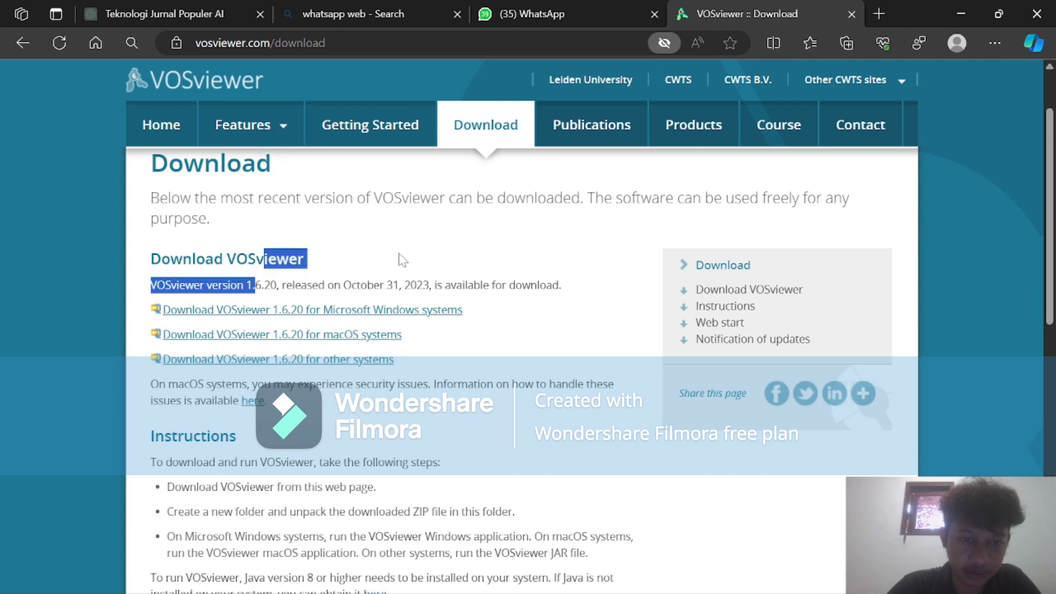
pyautogui.click(377, 259)
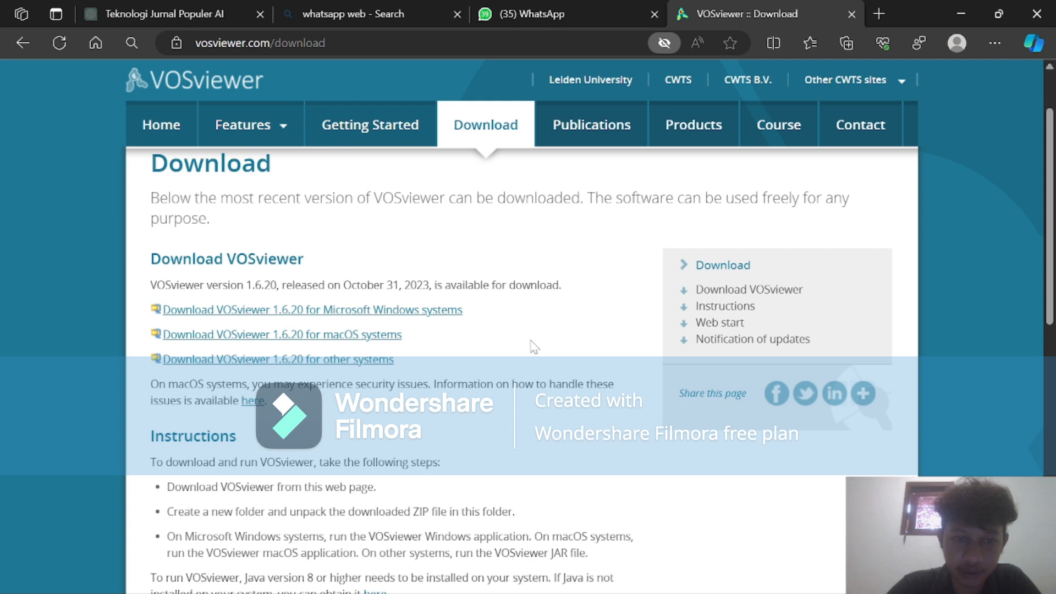
pyautogui.scroll(-1, 467, 321)
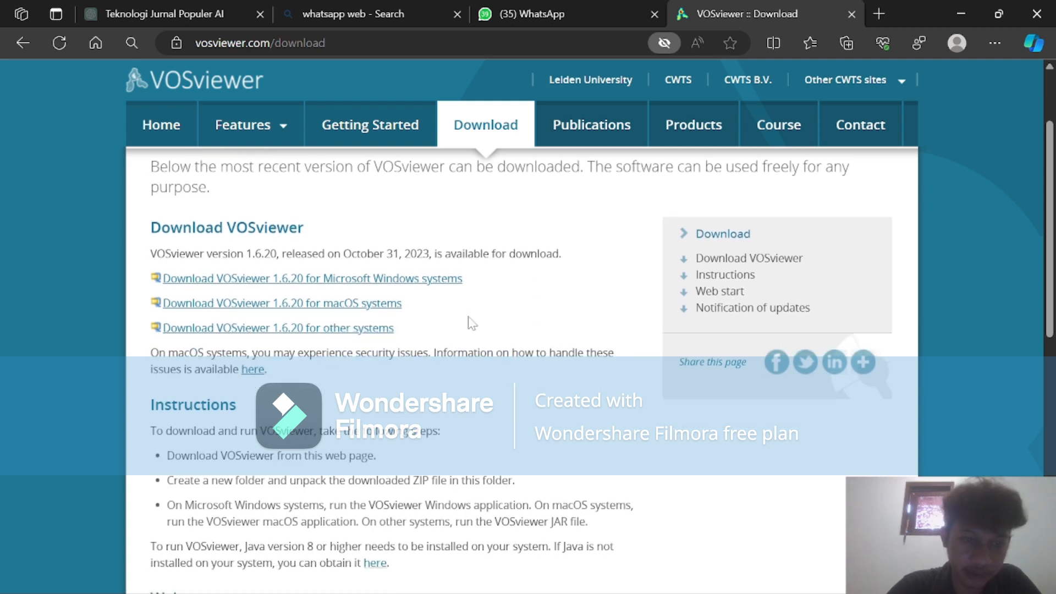
pyautogui.moveTo(377, 329); pyautogui.dragTo(404, 315)
pyautogui.scroll(1, 450, 275)
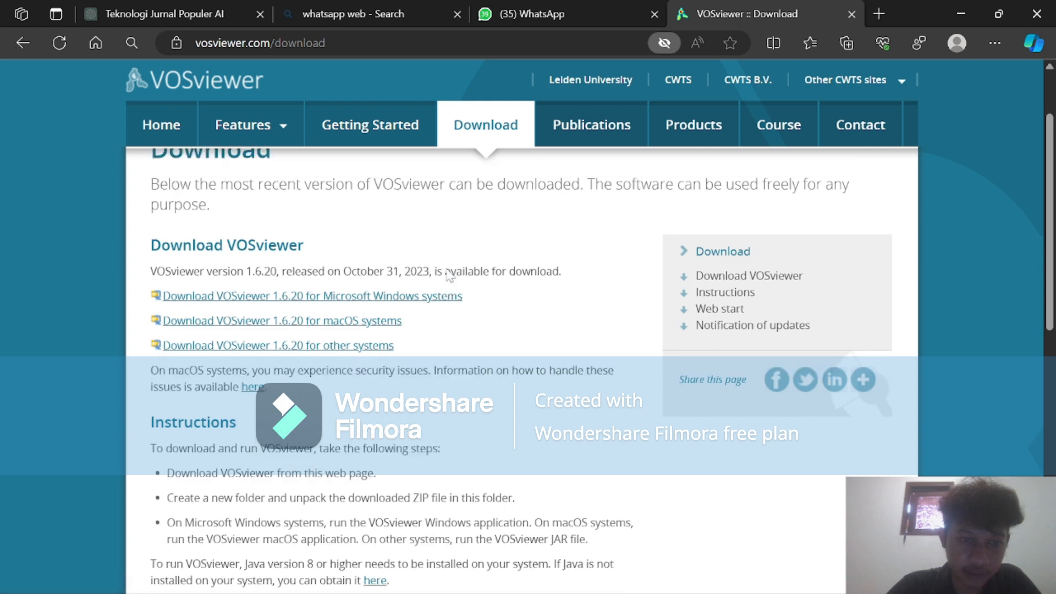
pyautogui.scroll(-1, 450, 275)
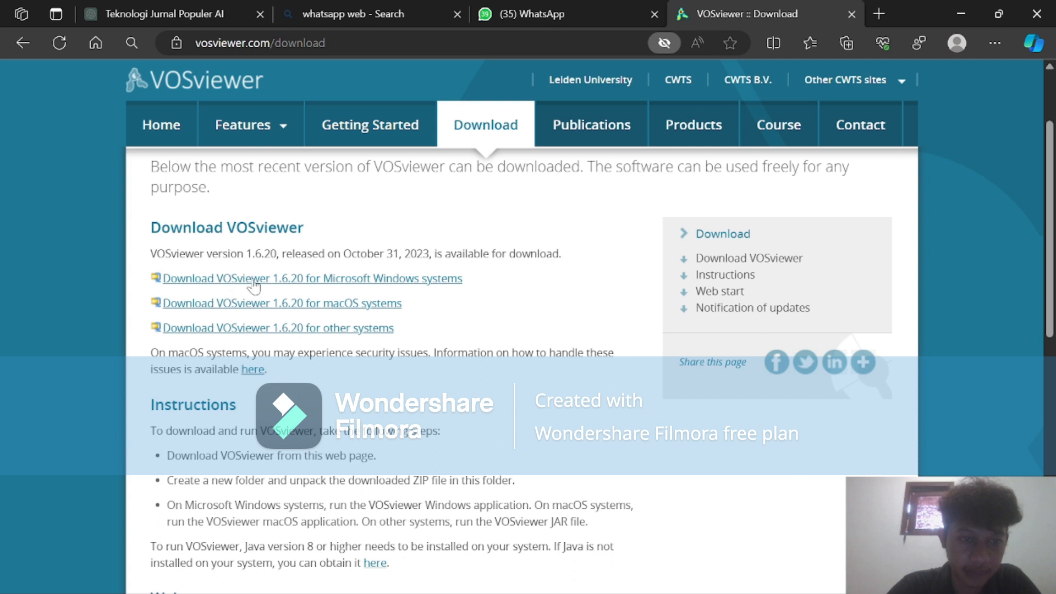
pyautogui.scroll(3, 648, 70)
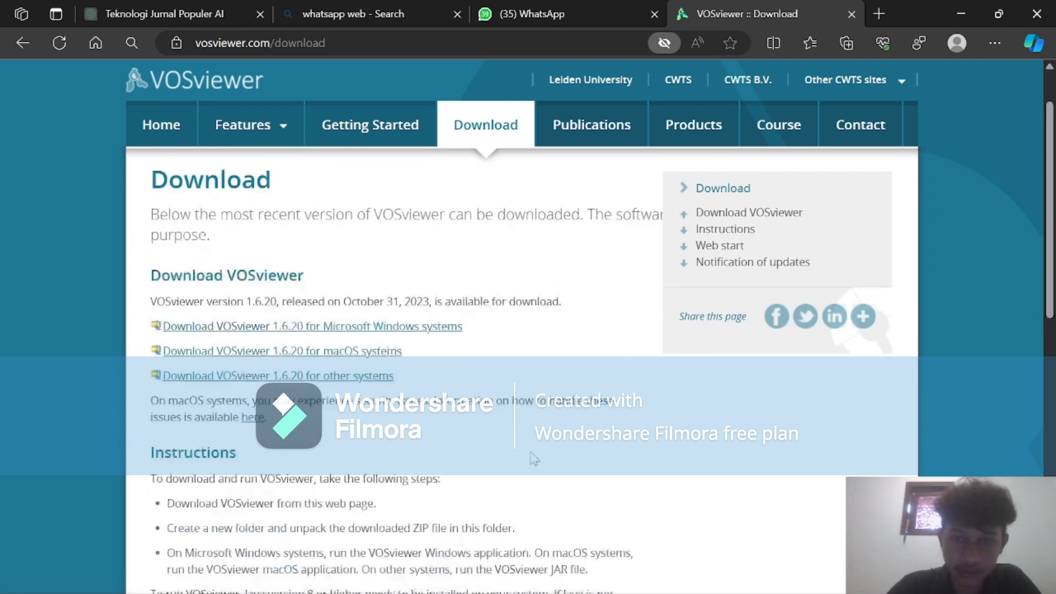
# Minimize the browser and launch VOSviewer from the desktop.
pyautogui.click(951, 1)
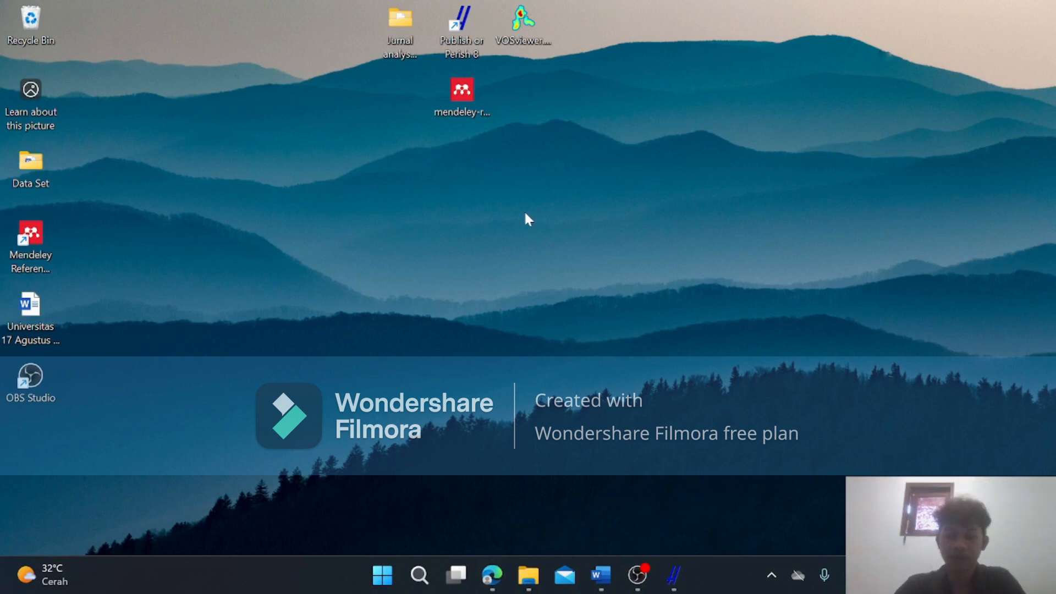
pyautogui.click(529, 22)
pyautogui.doubleClick(529, 22)
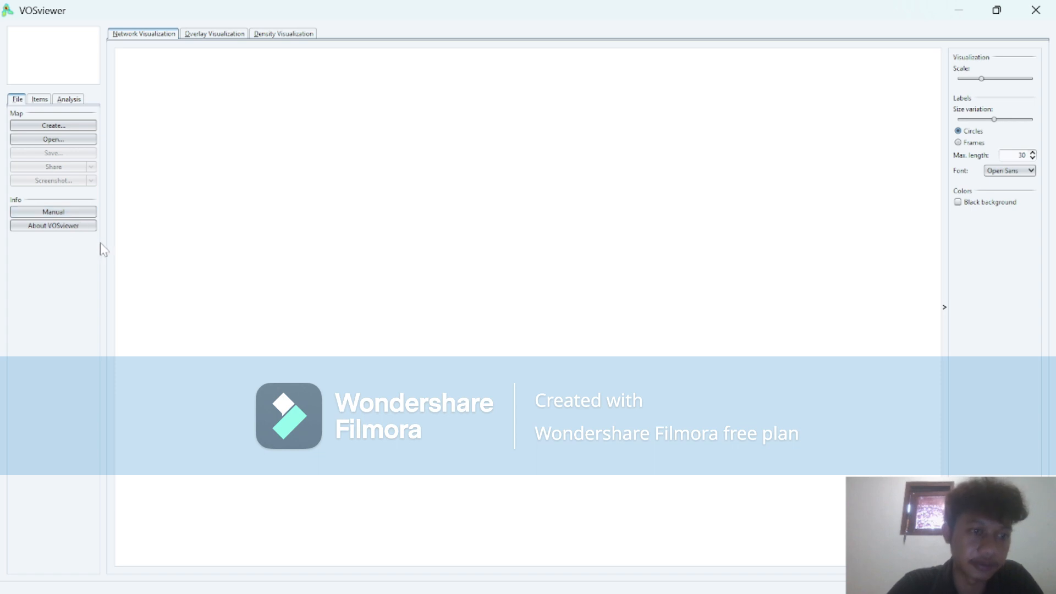
# Start a new map based on text data, with the data read from reference manager files.
pyautogui.click(62, 129)
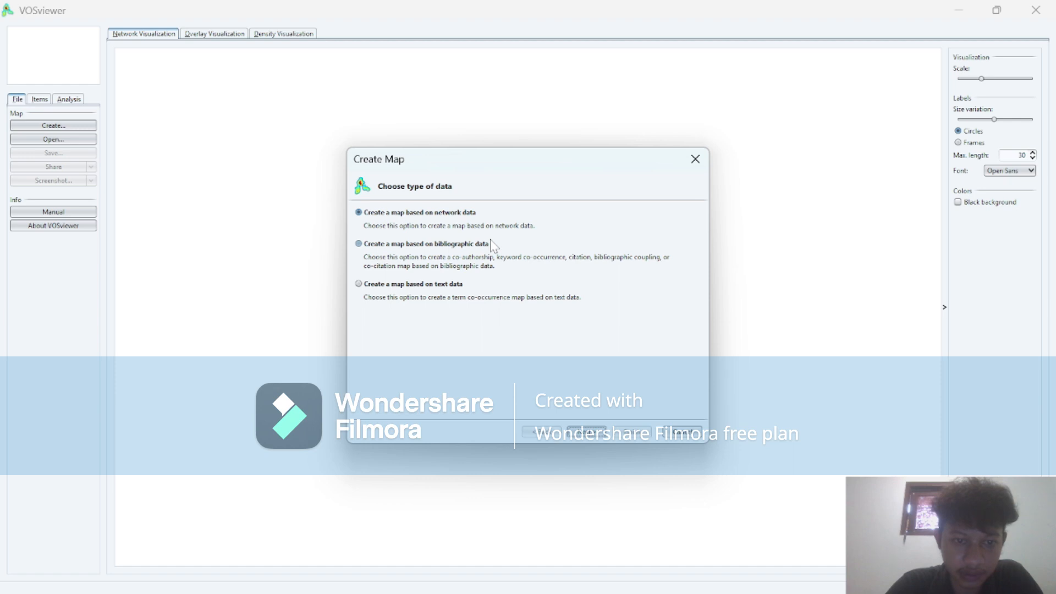
pyautogui.click(358, 288)
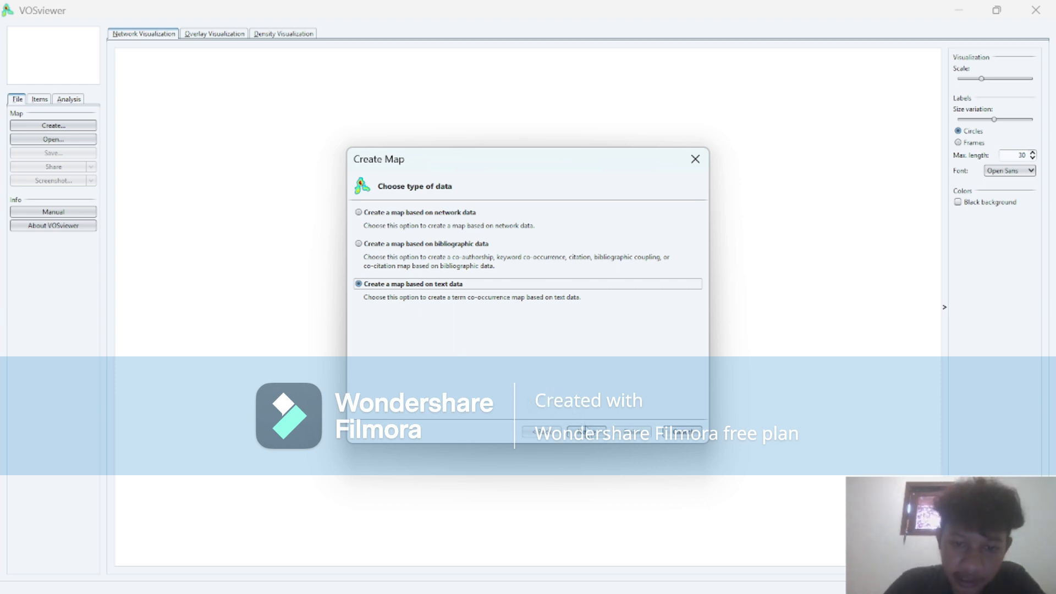
pyautogui.click(587, 432)
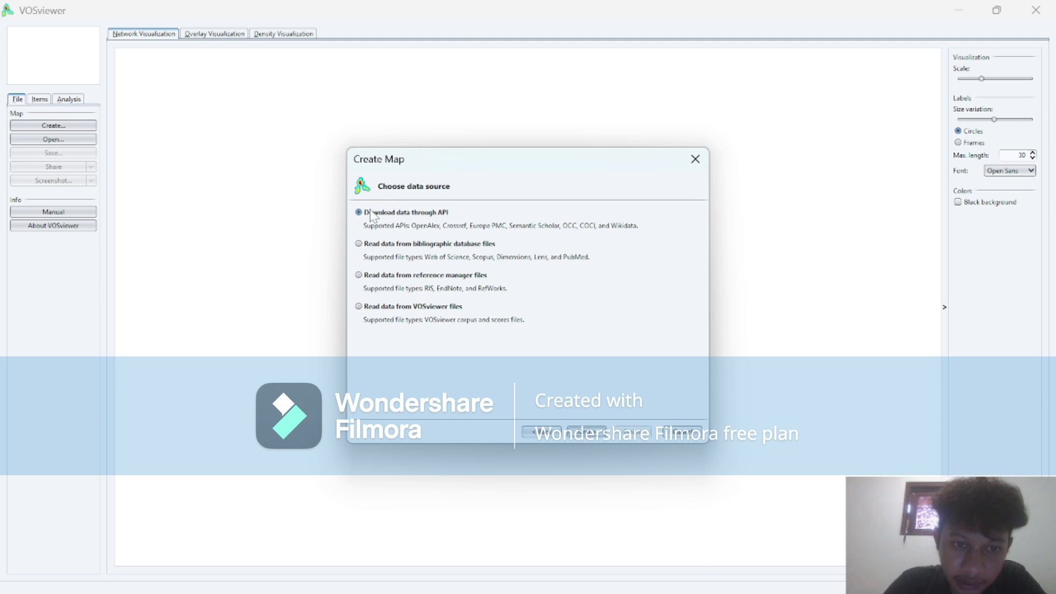
pyautogui.click(359, 244)
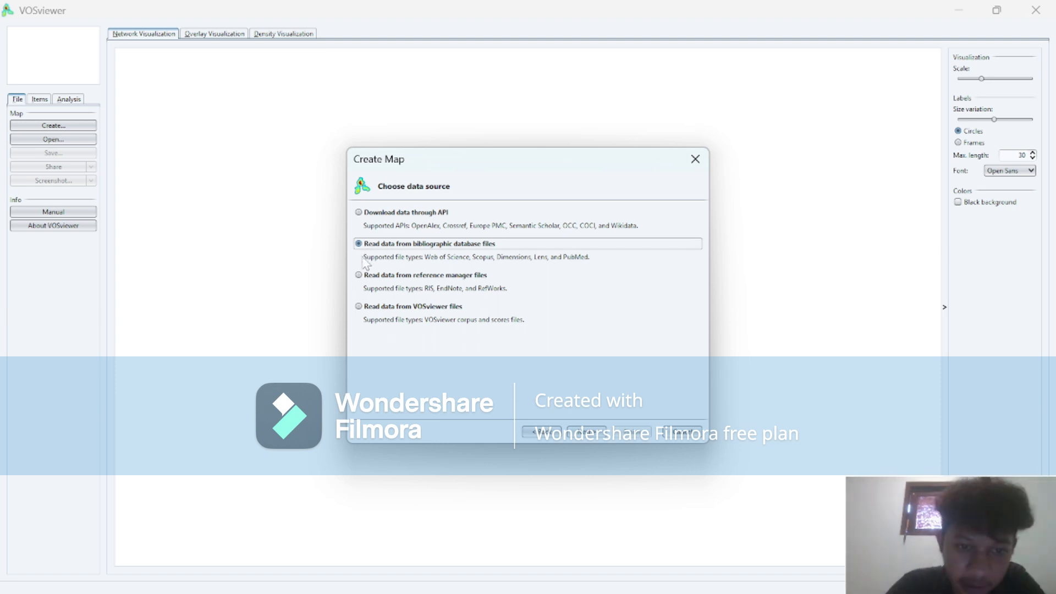
pyautogui.click(359, 275)
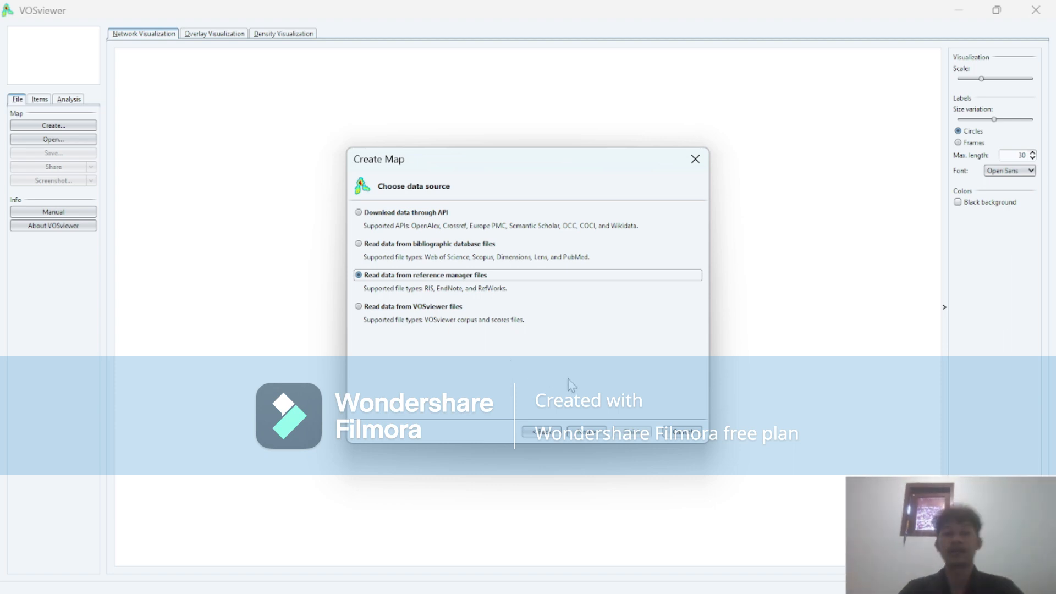
pyautogui.click(583, 438)
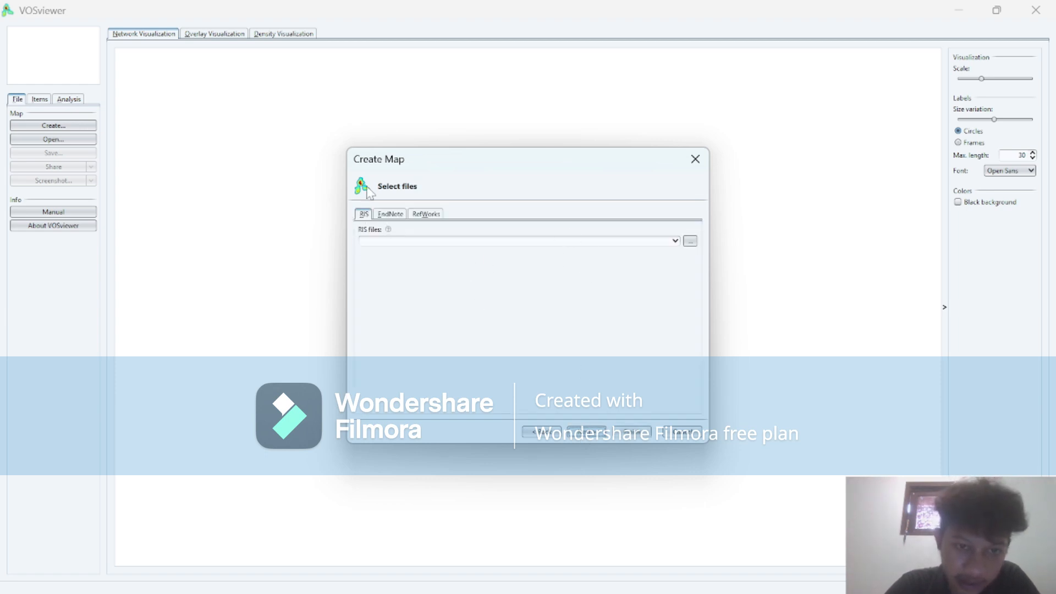
# Check the RIS files in the Jurnal analysis polusi folder on the Desktop in File Explorer and return to VOSviewer.
pyautogui.moveTo(511, 575)
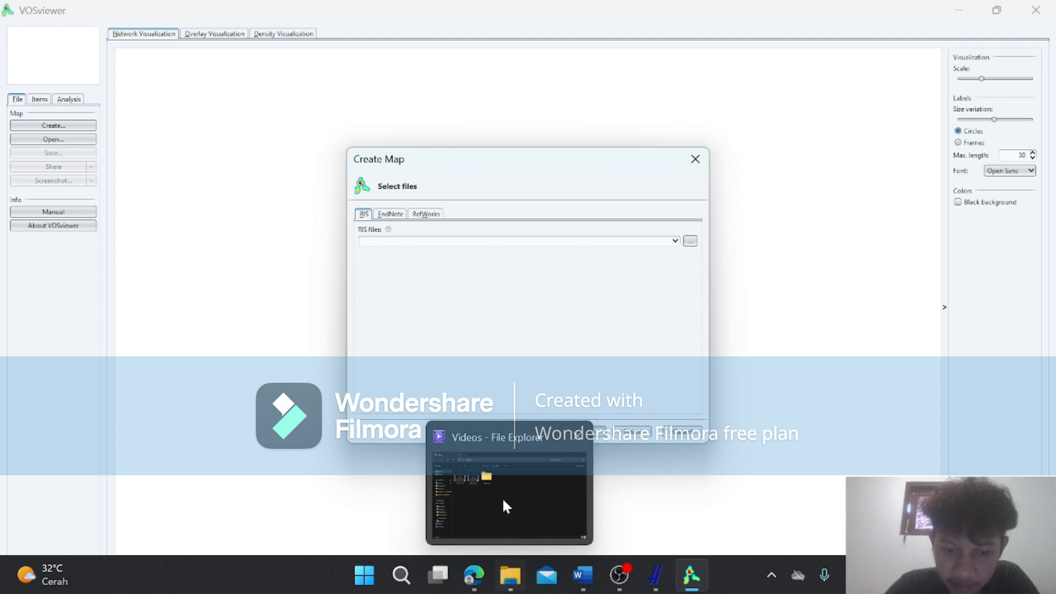
pyautogui.click(506, 487)
pyautogui.click(692, 575)
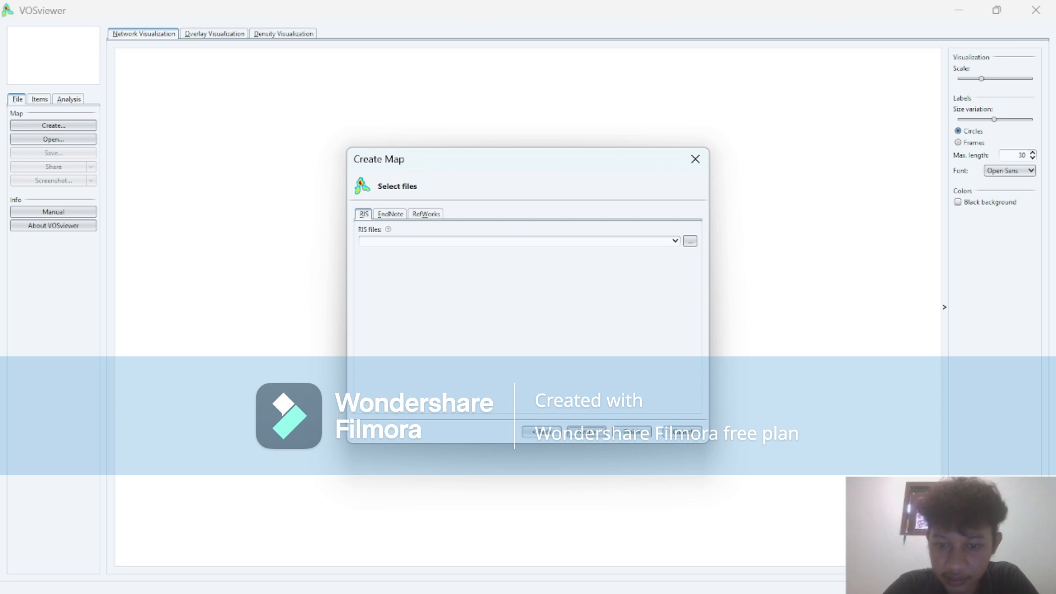
pyautogui.moveTo(505, 577)
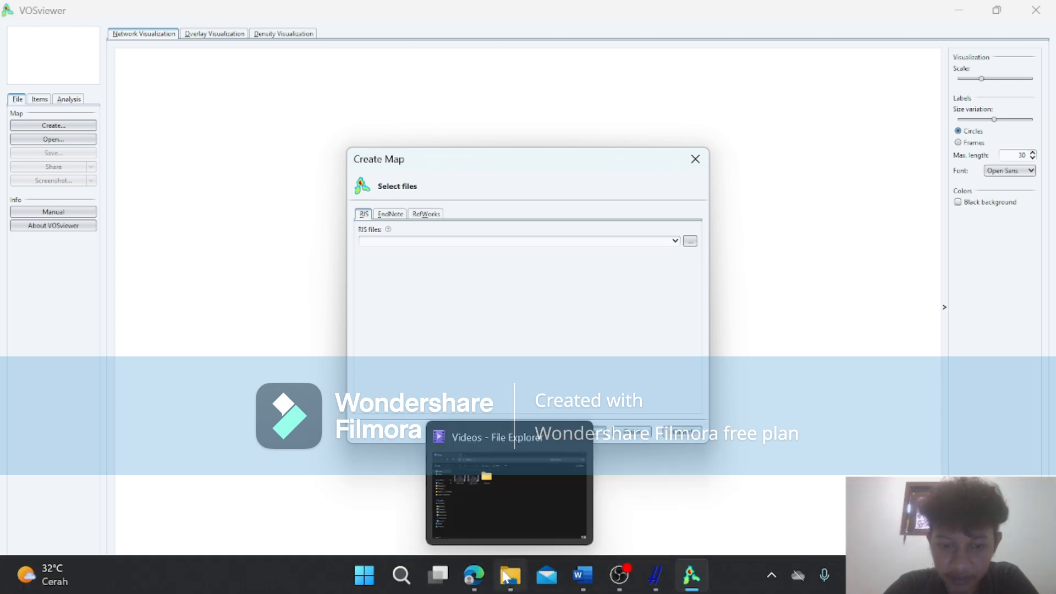
pyautogui.click(489, 502)
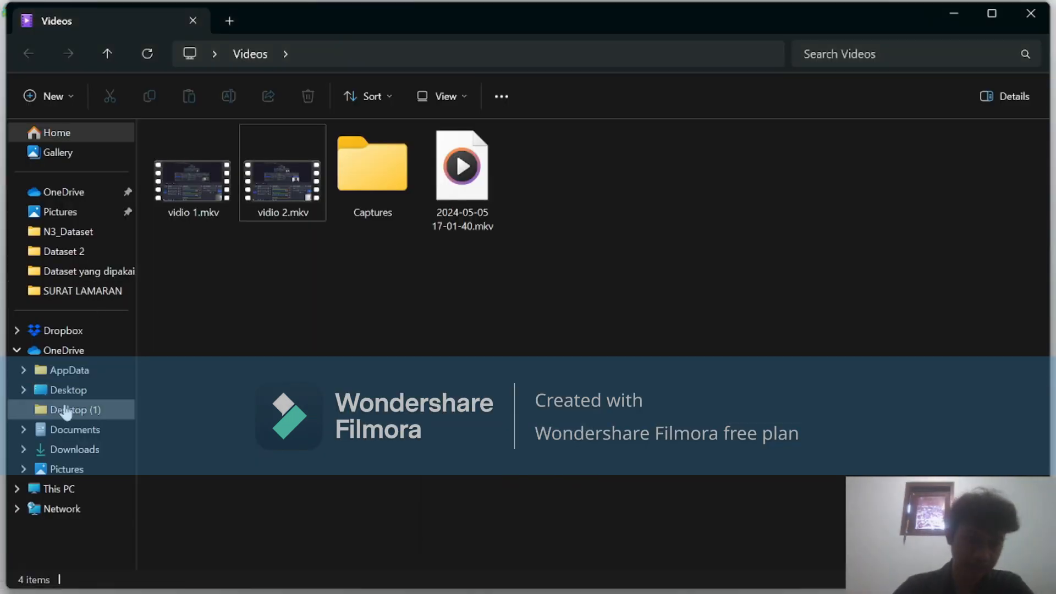
pyautogui.click(60, 391)
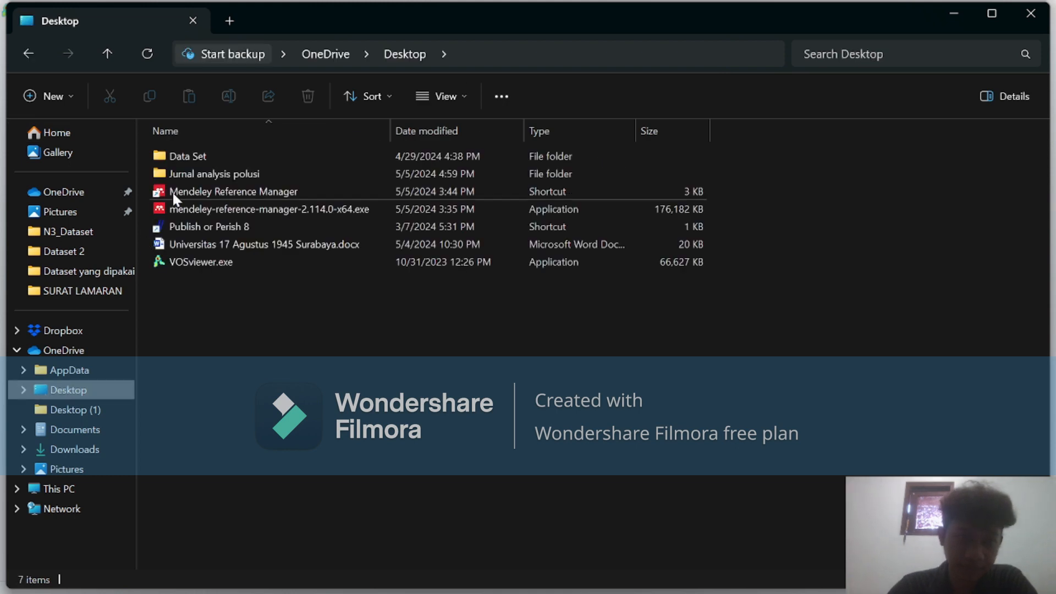
pyautogui.doubleClick(212, 174)
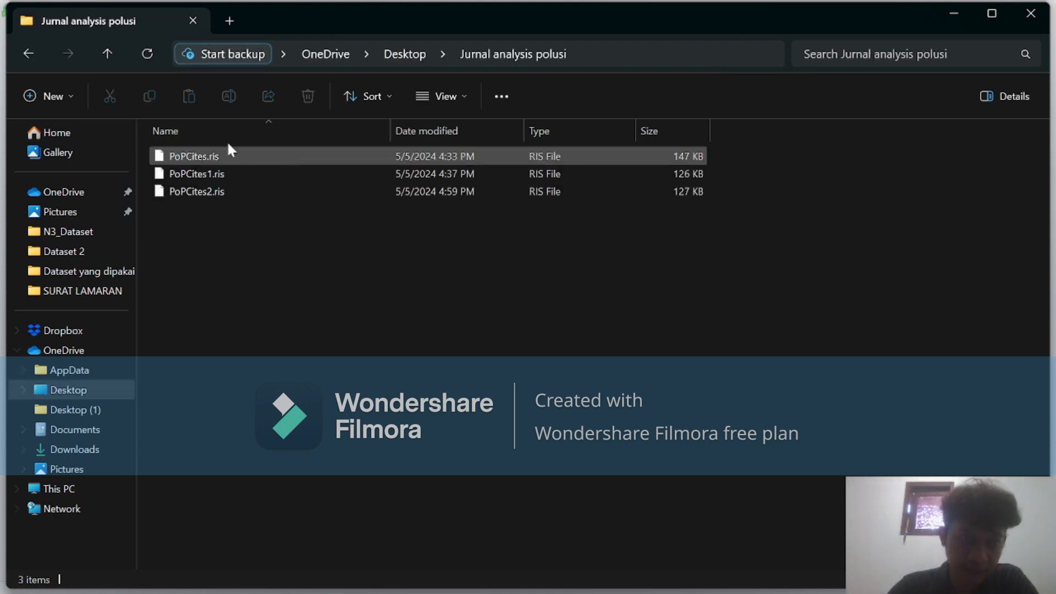
pyautogui.click(948, 9)
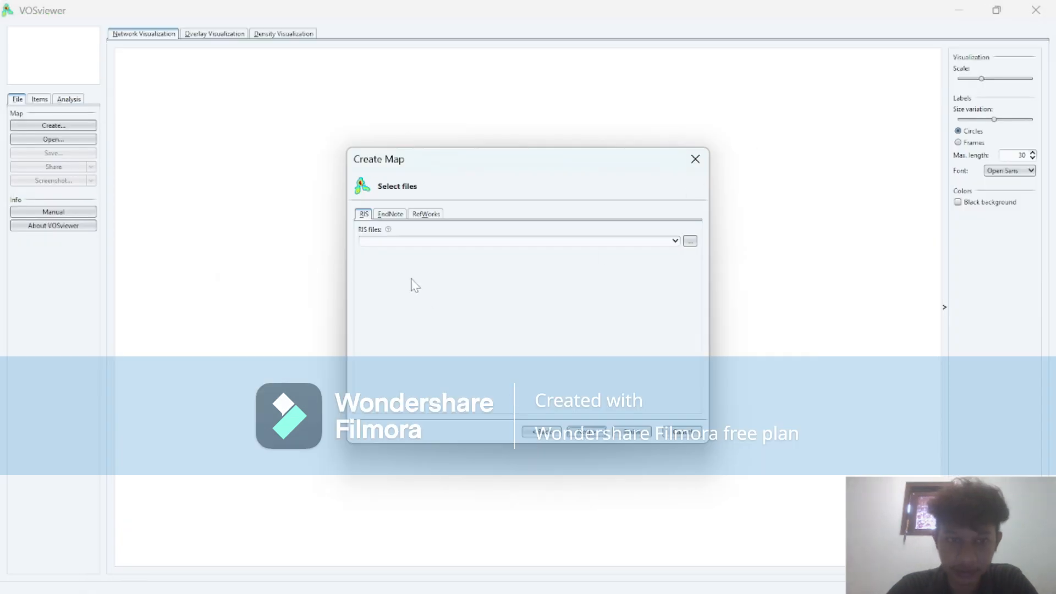
# Choose PoPCites.ris from the Jurnal analysis polusi folder on the Desktop as the RIS file for the map.
pyautogui.click(690, 242)
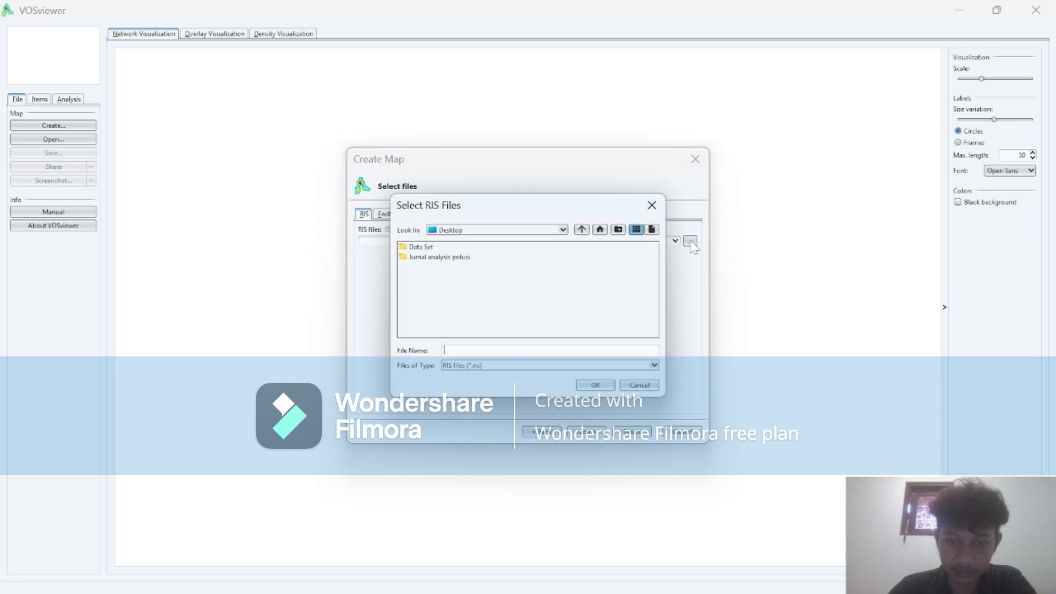
pyautogui.click(459, 264)
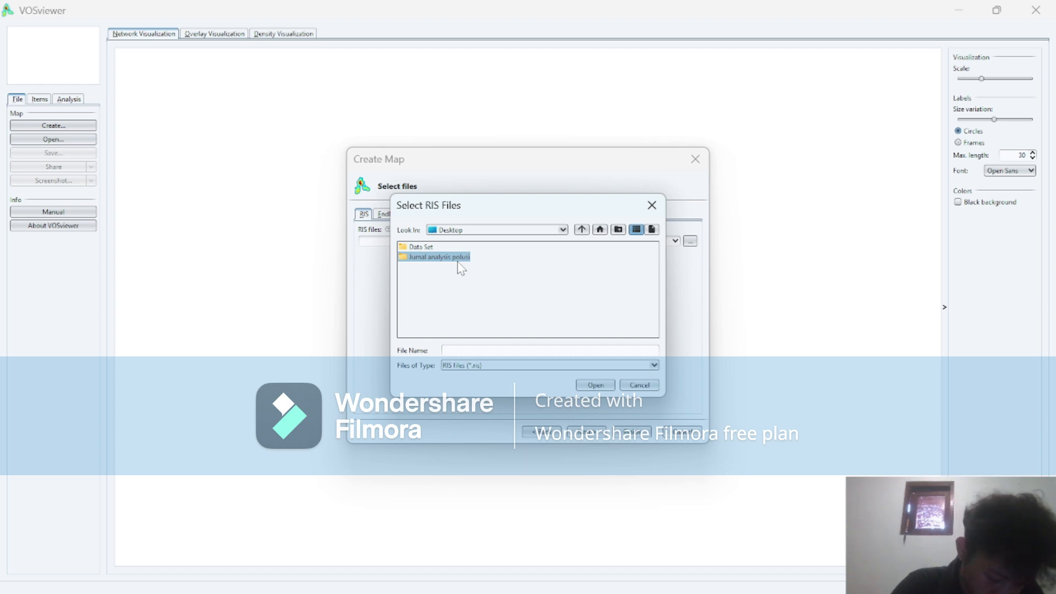
pyautogui.click(460, 259)
pyautogui.click(458, 286)
pyautogui.click(441, 258)
pyautogui.click(483, 287)
pyautogui.click(441, 257)
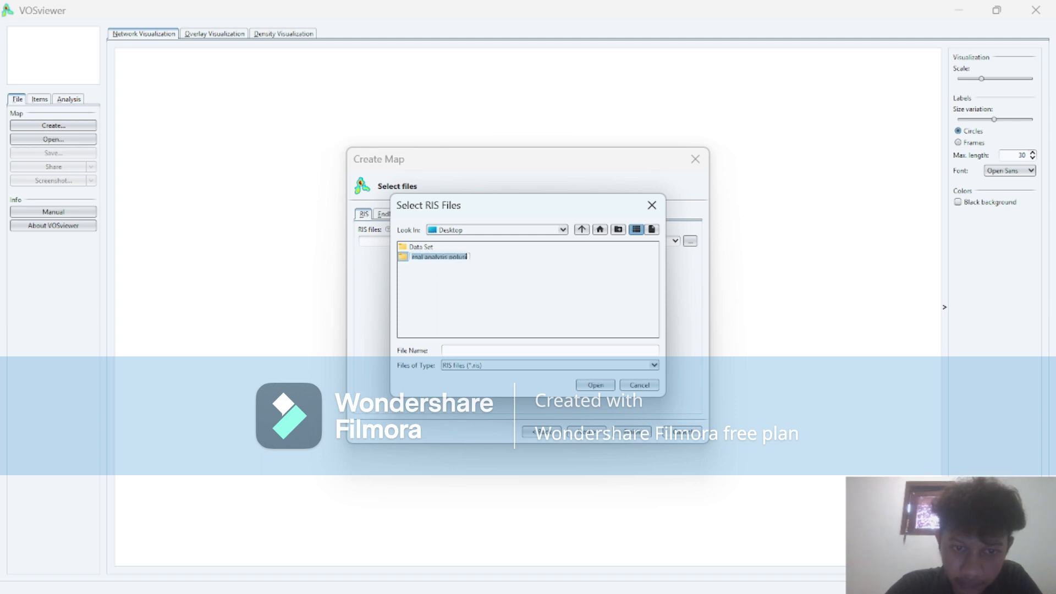
pyautogui.doubleClick(403, 261)
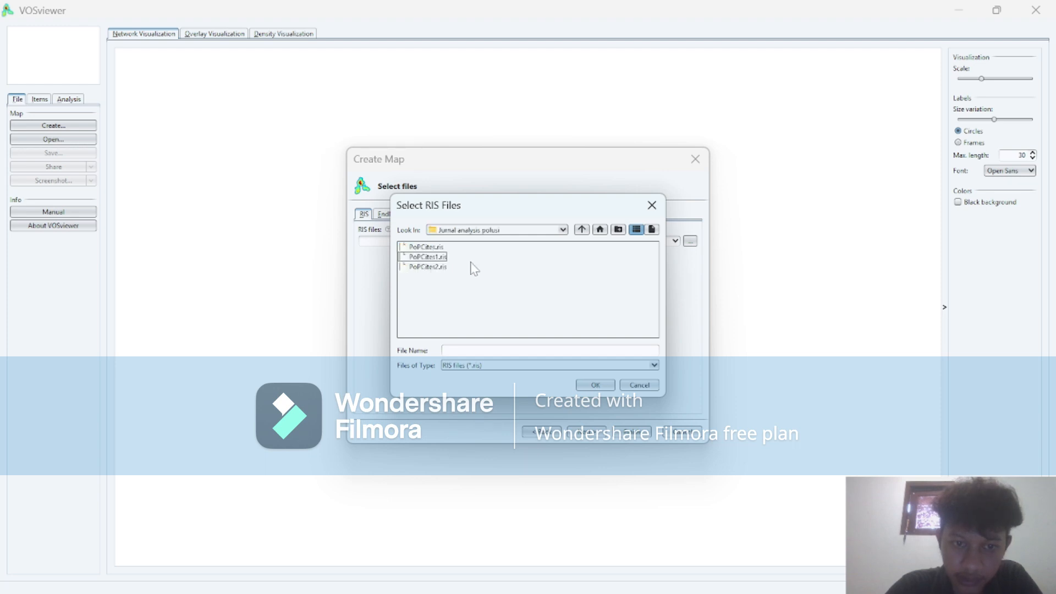
pyautogui.click(438, 248)
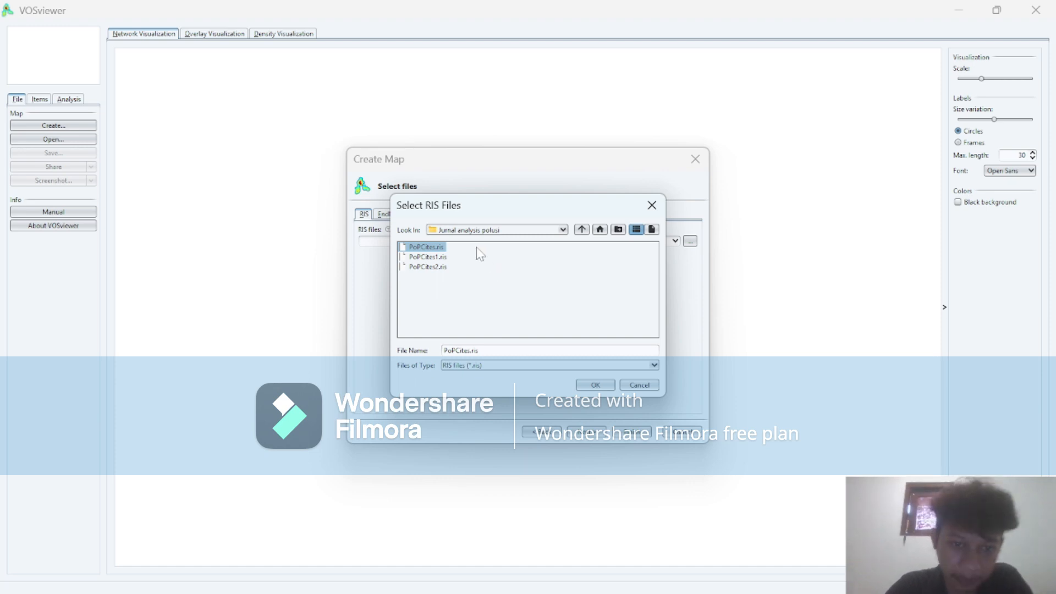
pyautogui.click(595, 386)
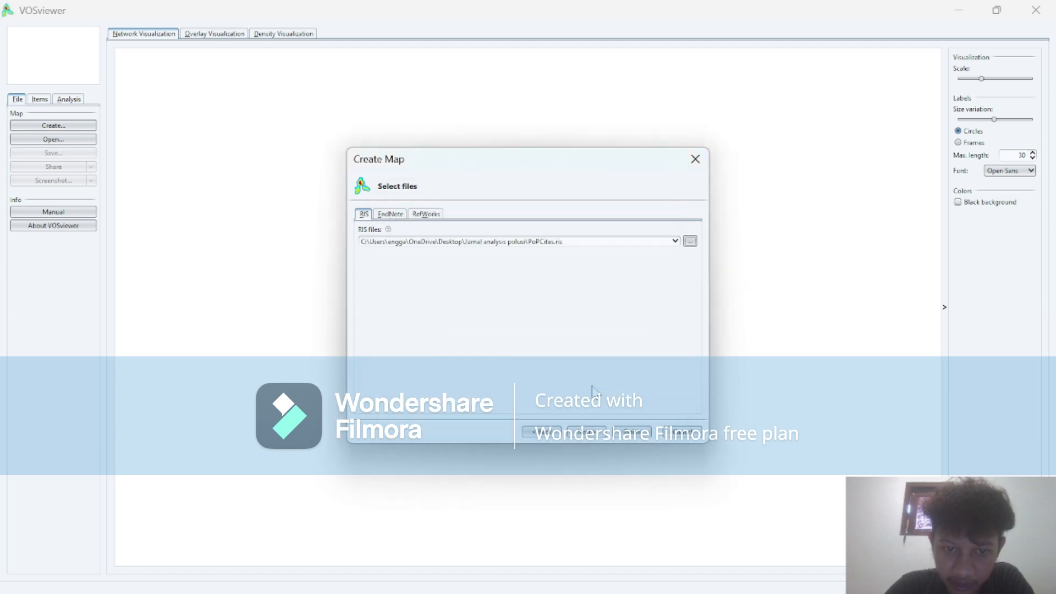
# Accept the RIS file, term extraction from the title and abstract fields, and binary counting without a thesaurus file.
pyautogui.click(587, 432)
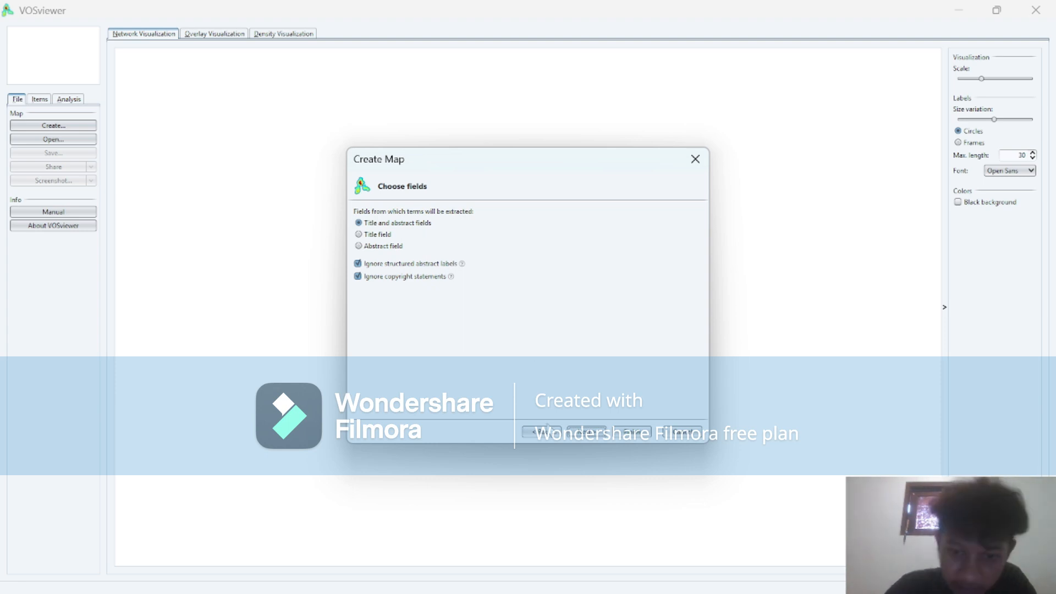
pyautogui.click(578, 435)
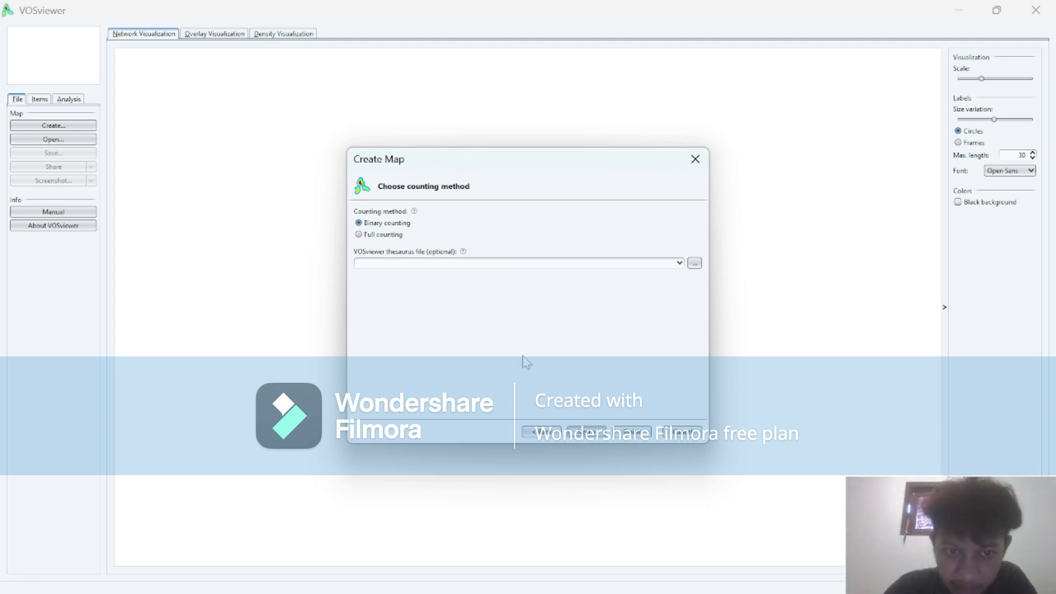
pyautogui.click(586, 432)
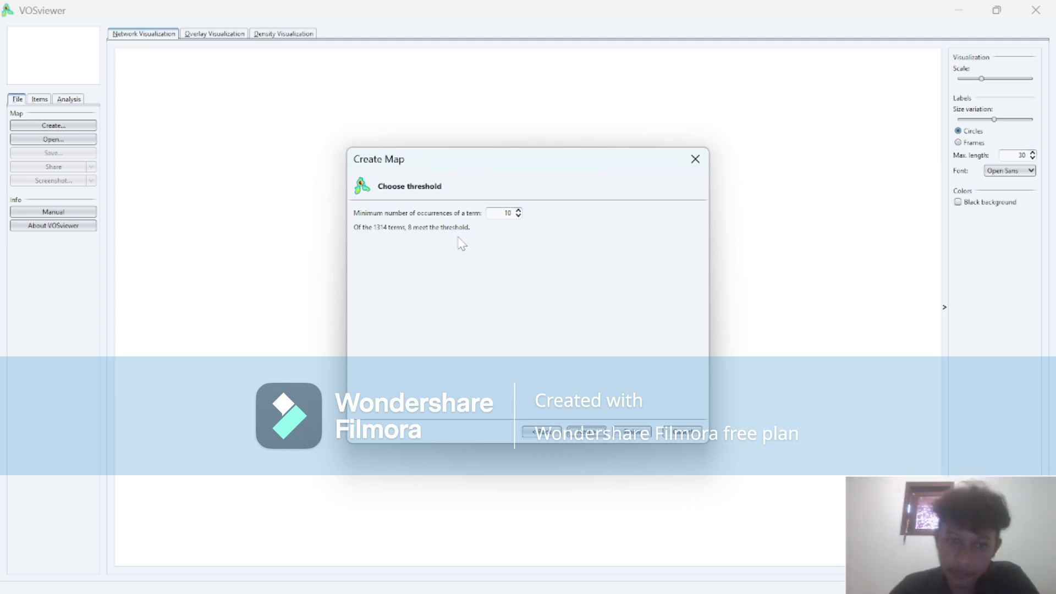
# Try several thresholds for the minimum number of occurrences of a term and proceed with 4.
pyautogui.click(516, 217)
pyautogui.click(516, 217)
pyautogui.click(516, 217)
pyautogui.click(516, 217)
pyautogui.click(516, 217)
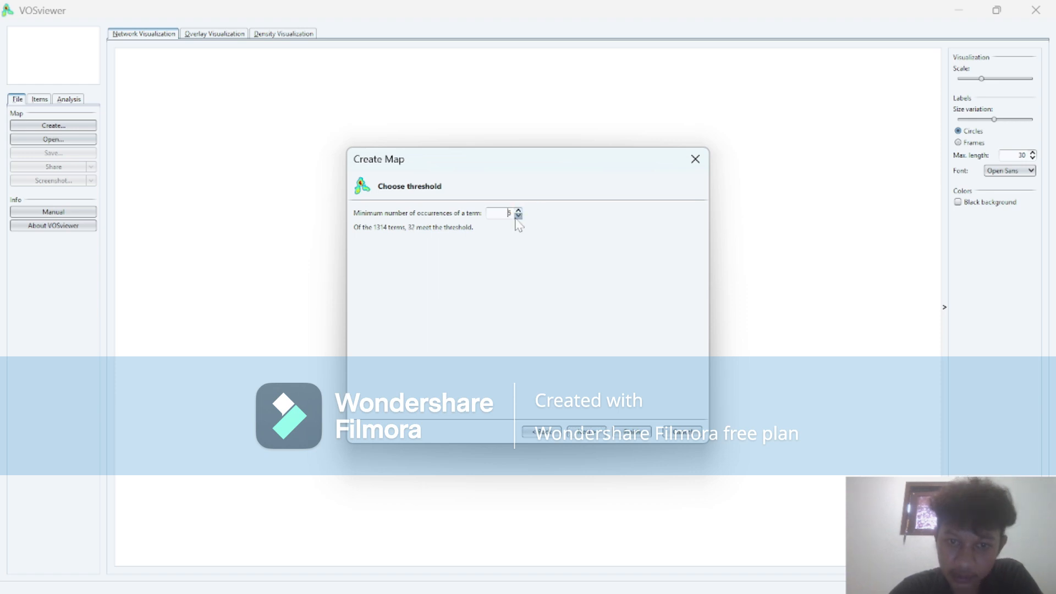
pyautogui.click(518, 210)
pyautogui.click(518, 210)
pyautogui.click(518, 210)
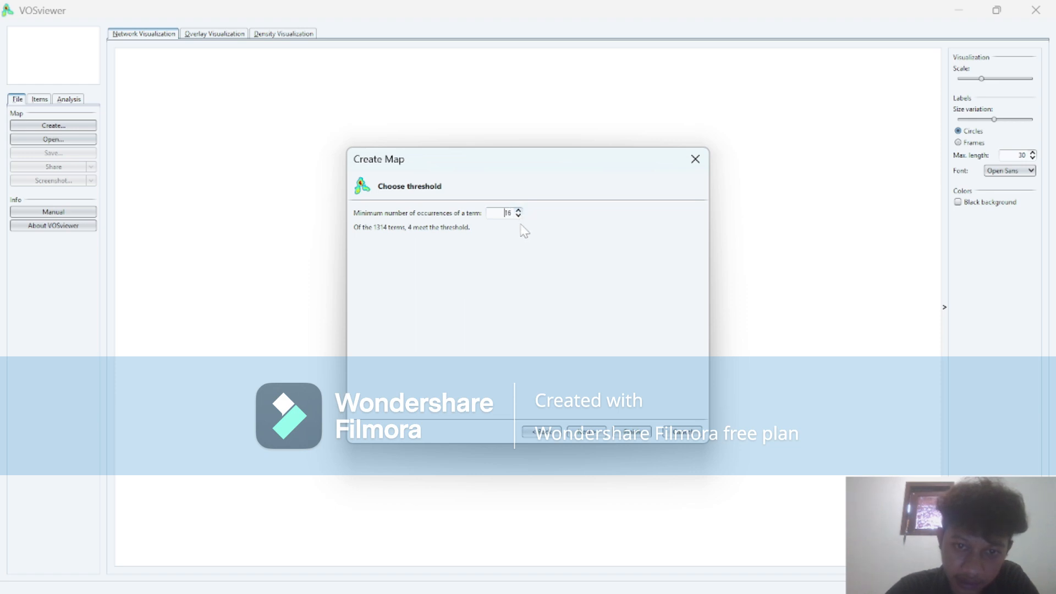
pyautogui.click(519, 215)
pyautogui.click(519, 215)
pyautogui.click(519, 215)
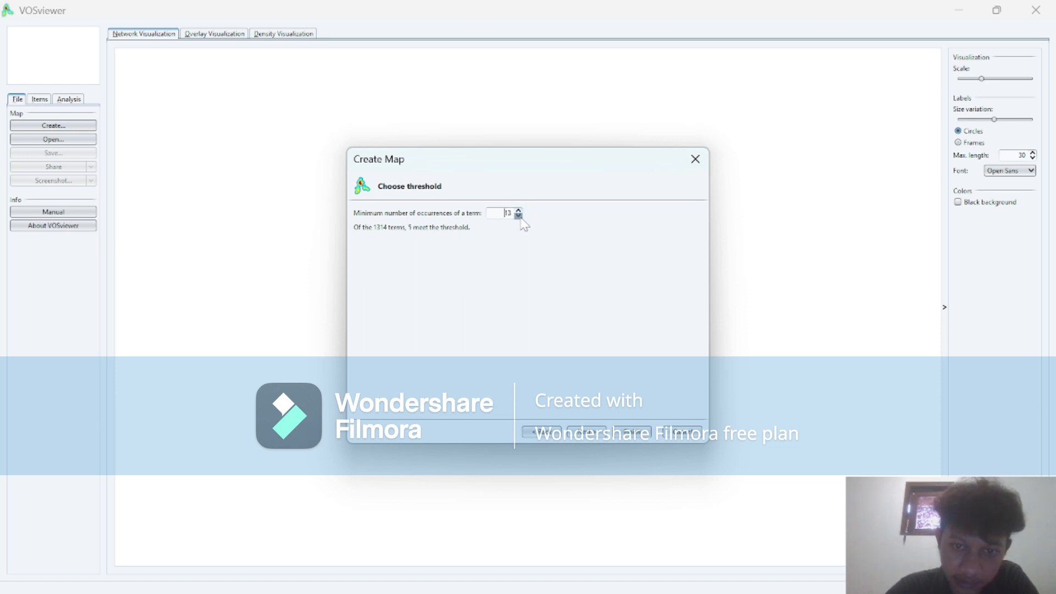
pyautogui.click(518, 216)
pyautogui.click(519, 215)
pyautogui.click(518, 216)
pyautogui.click(518, 216)
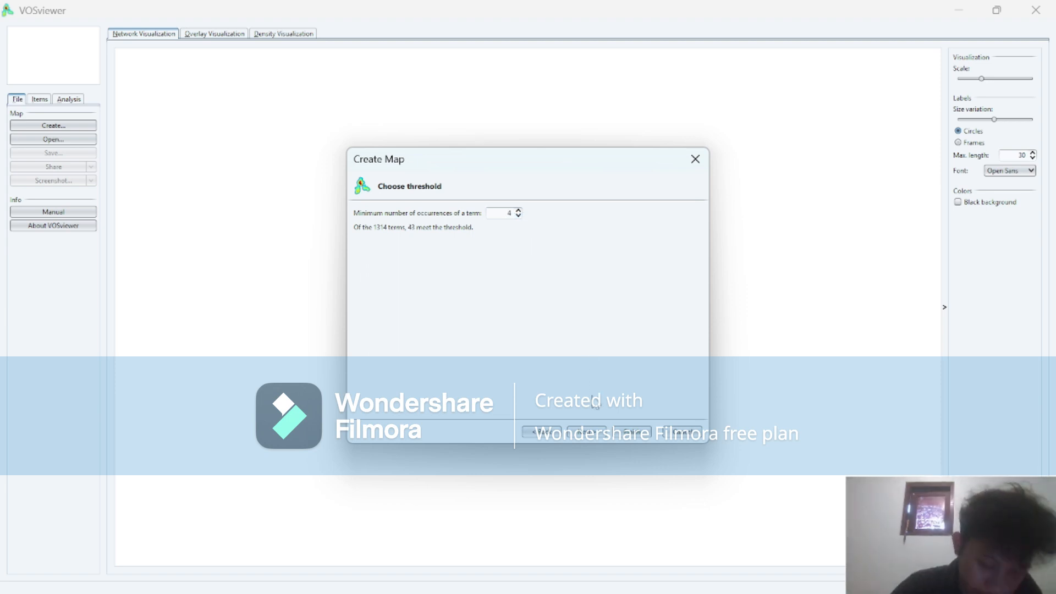
pyautogui.click(581, 436)
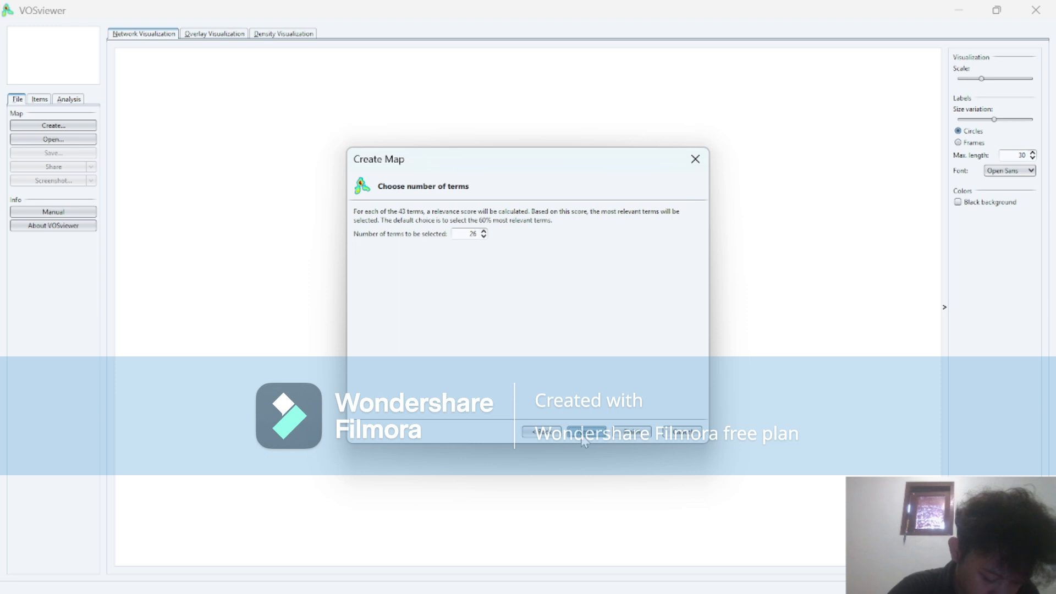
# Accept 26 terms for selection and examine the terms, occurrences and relevance scores in the verification list.
pyautogui.click(587, 437)
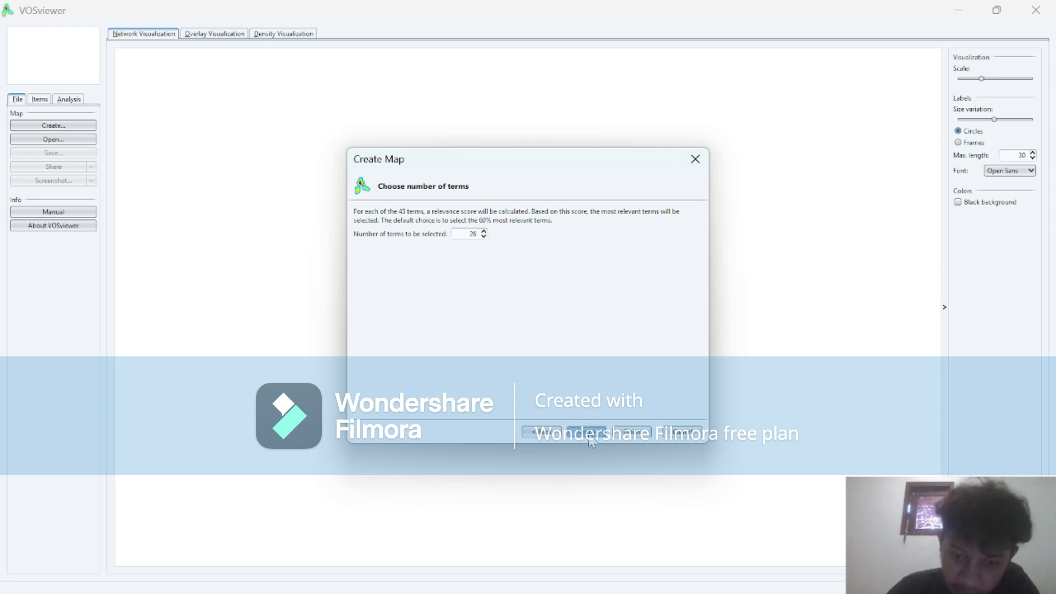
pyautogui.click(601, 342)
pyautogui.scroll(-2, 601, 344)
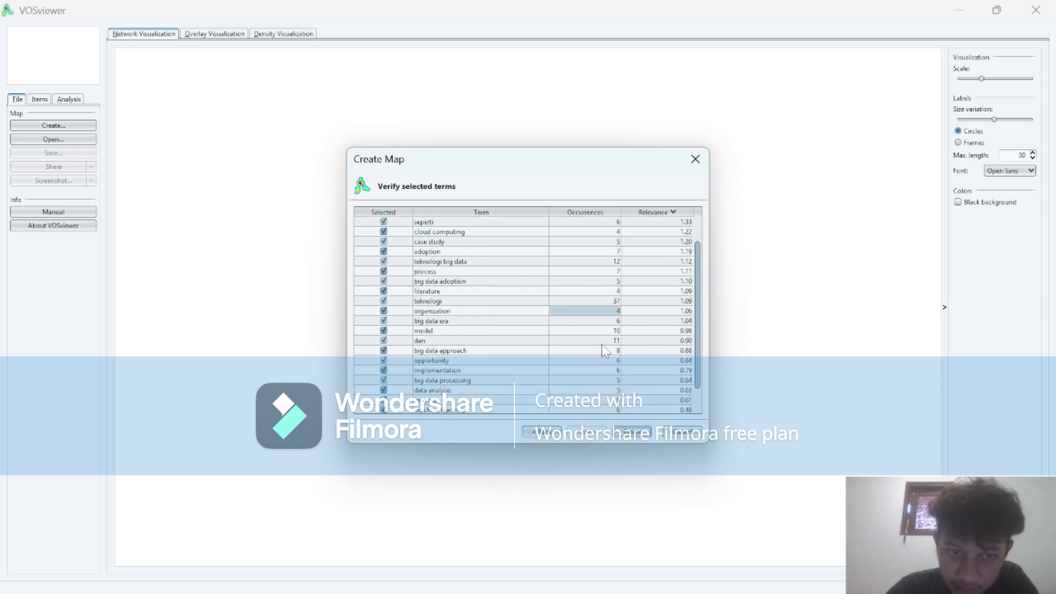
pyautogui.click(513, 301)
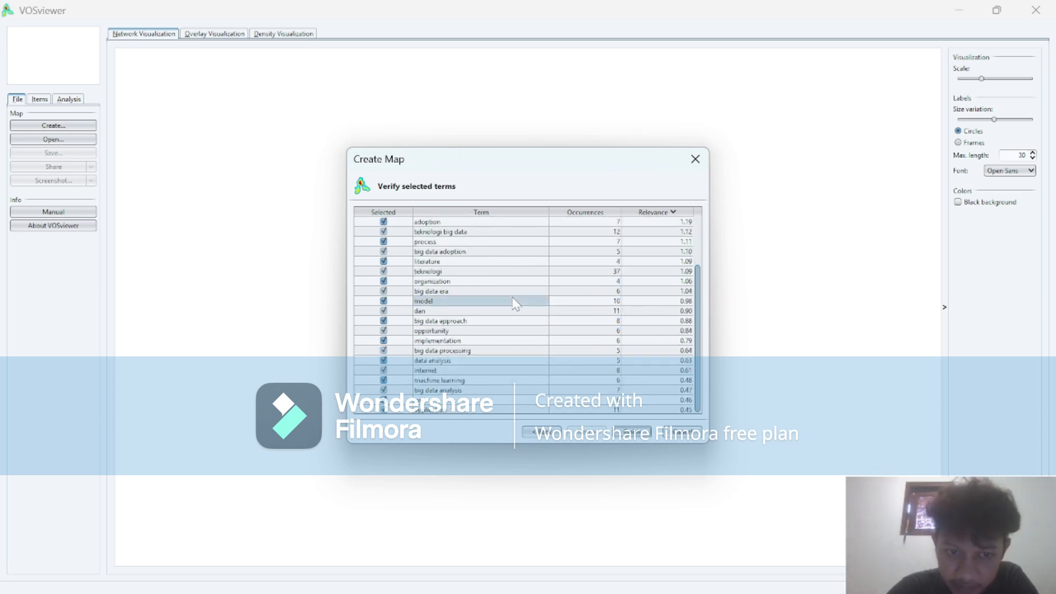
pyautogui.scroll(1, 515, 302)
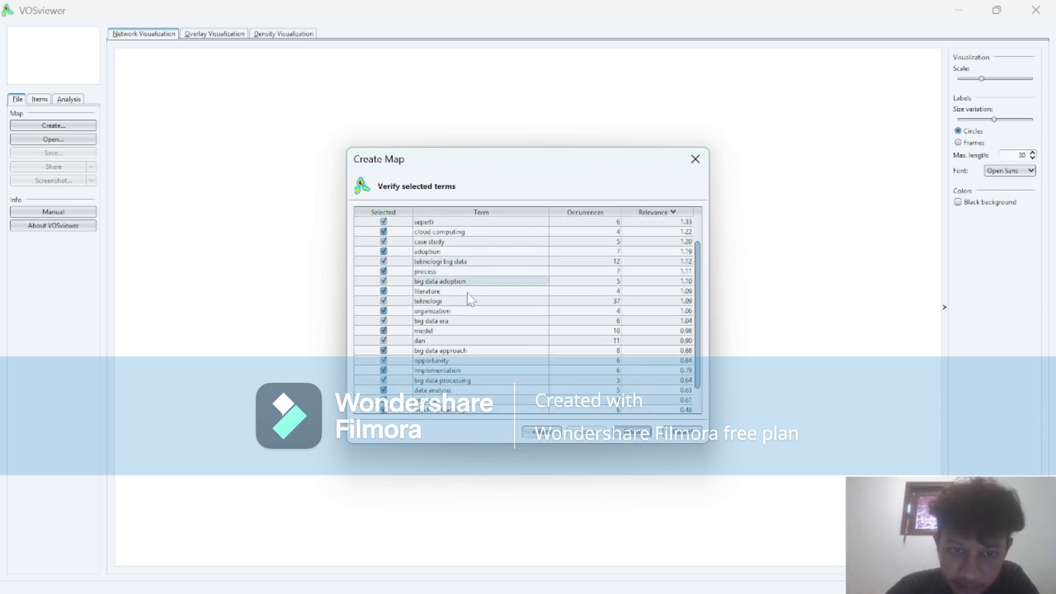
pyautogui.scroll(-1, 465, 290)
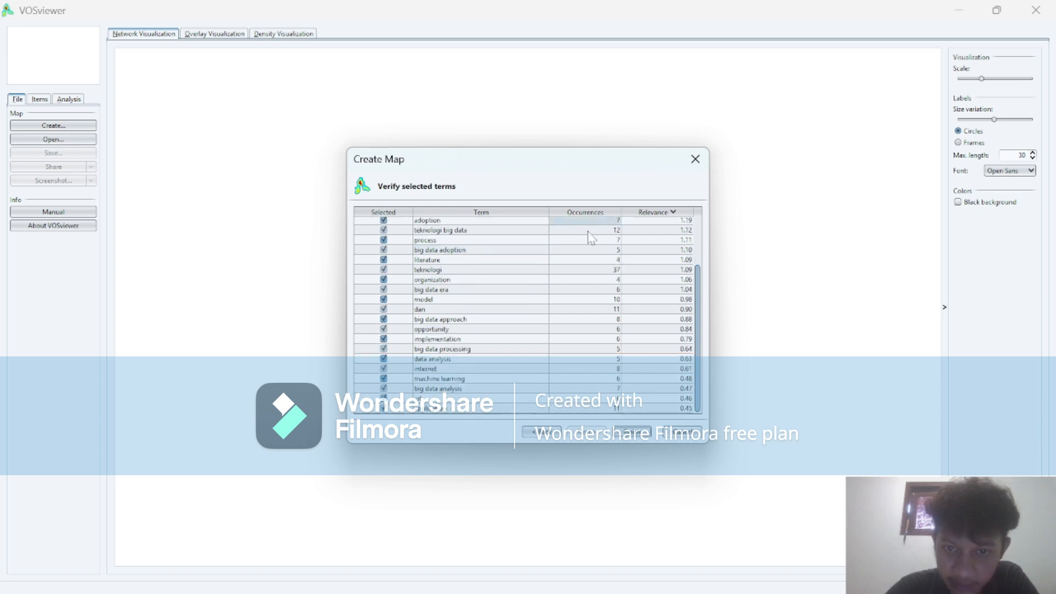
pyautogui.scroll(2, 601, 261)
pyautogui.scroll(-3, 601, 262)
pyautogui.scroll(3, 661, 256)
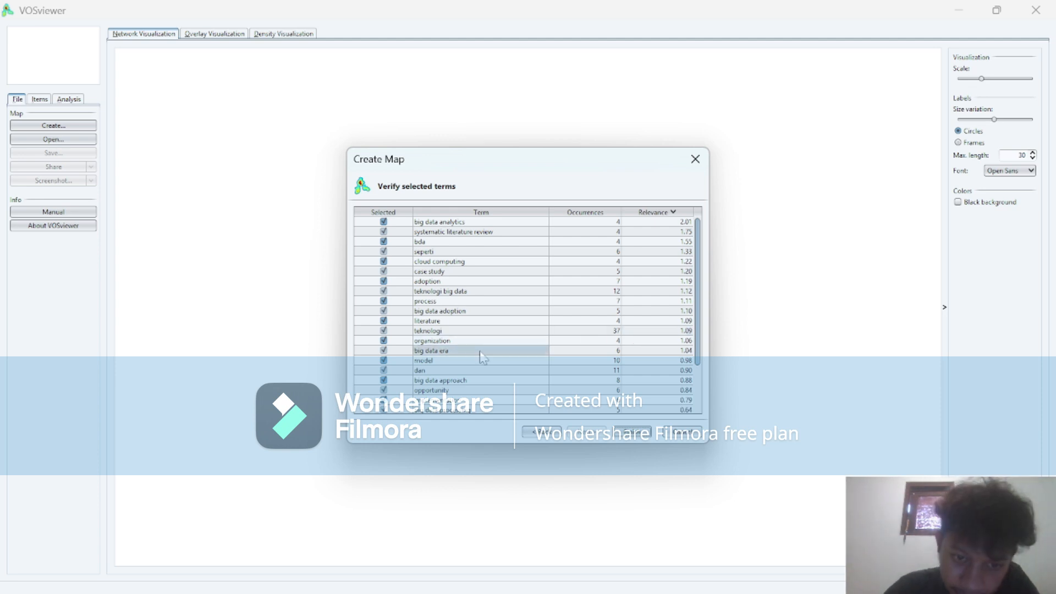
pyautogui.scroll(-2, 465, 299)
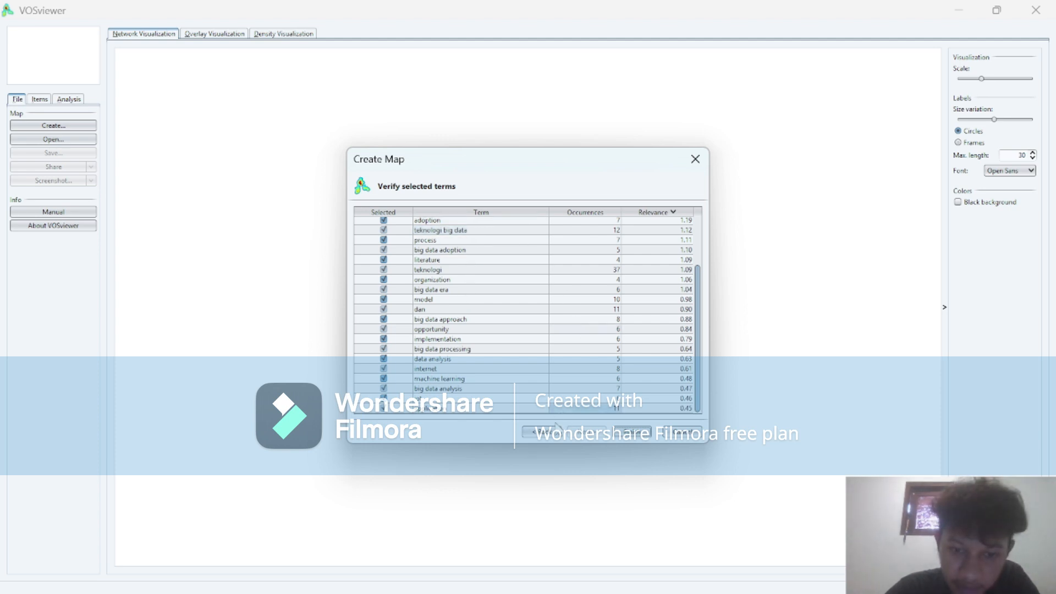
# Try a minimum of 10 occurrences per term with 5 terms selected, and check the resulting terms in the verification list.
pyautogui.click(549, 432)
pyautogui.click(549, 433)
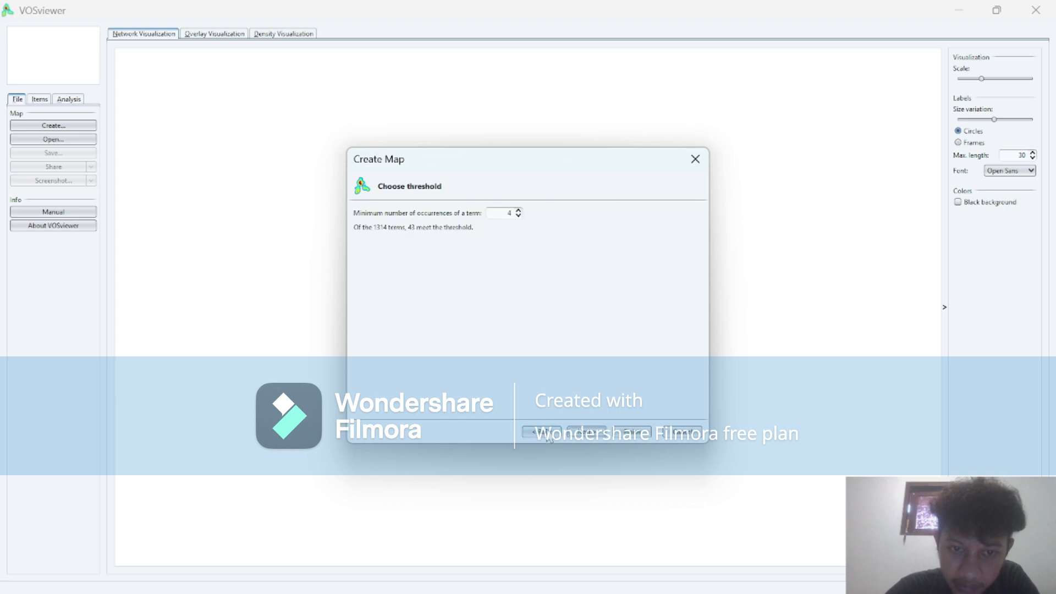
pyautogui.click(518, 211)
pyautogui.click(518, 210)
pyautogui.click(518, 211)
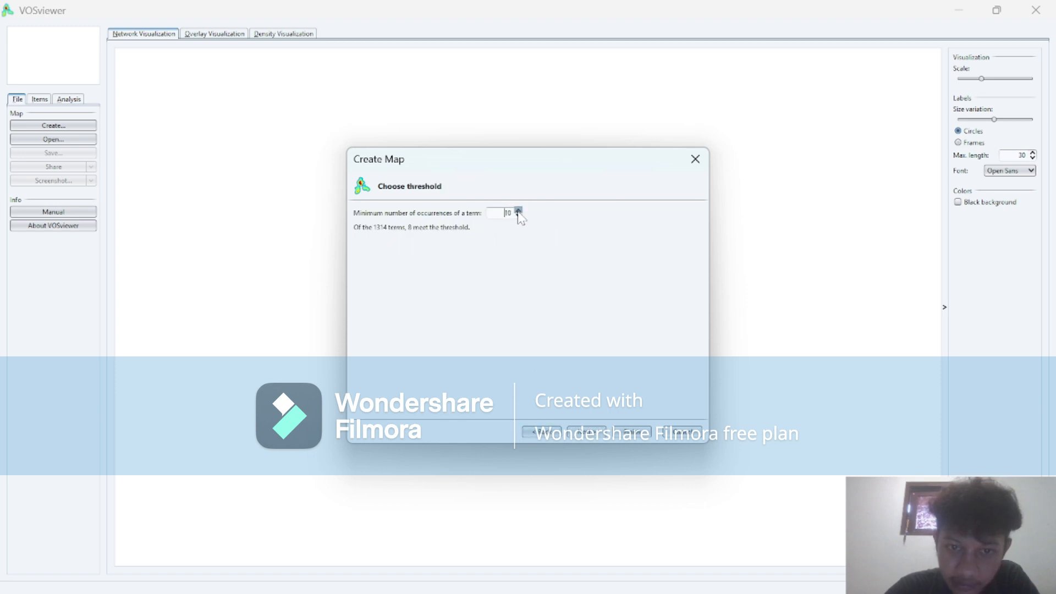
pyautogui.click(519, 211)
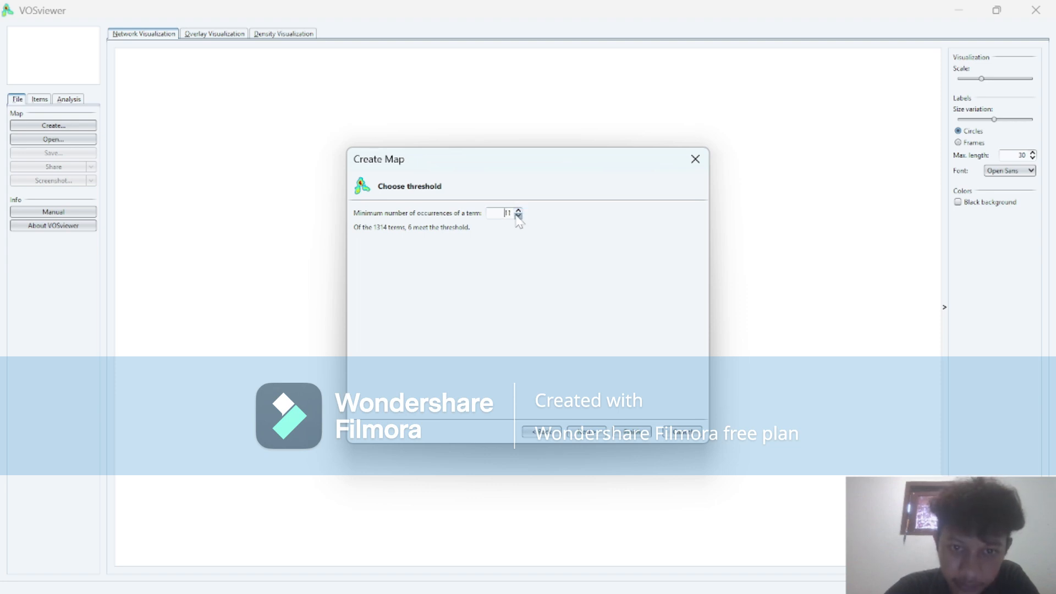
pyautogui.click(518, 215)
pyautogui.click(587, 432)
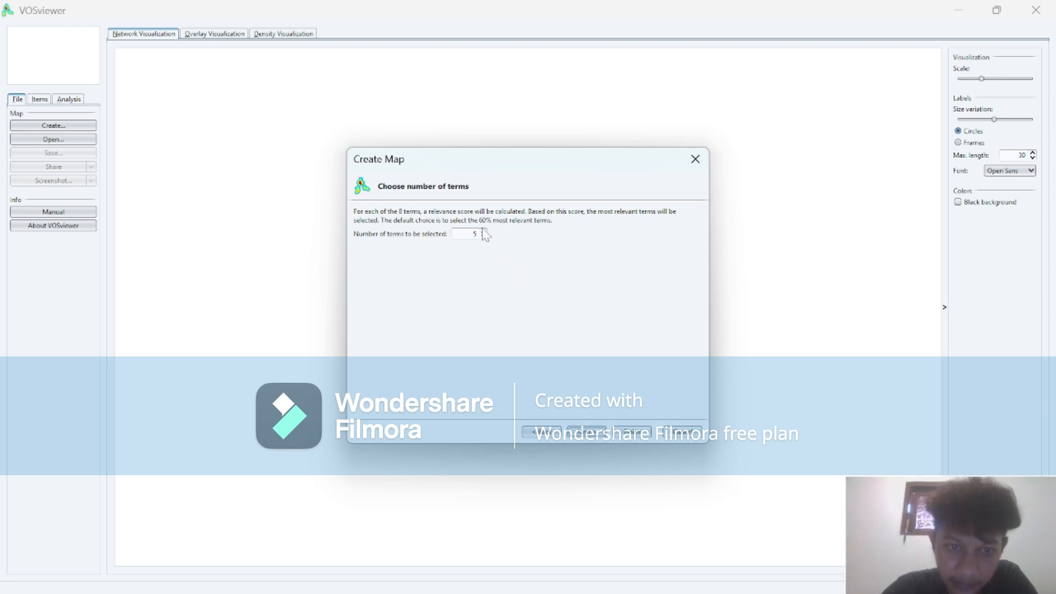
pyautogui.click(579, 438)
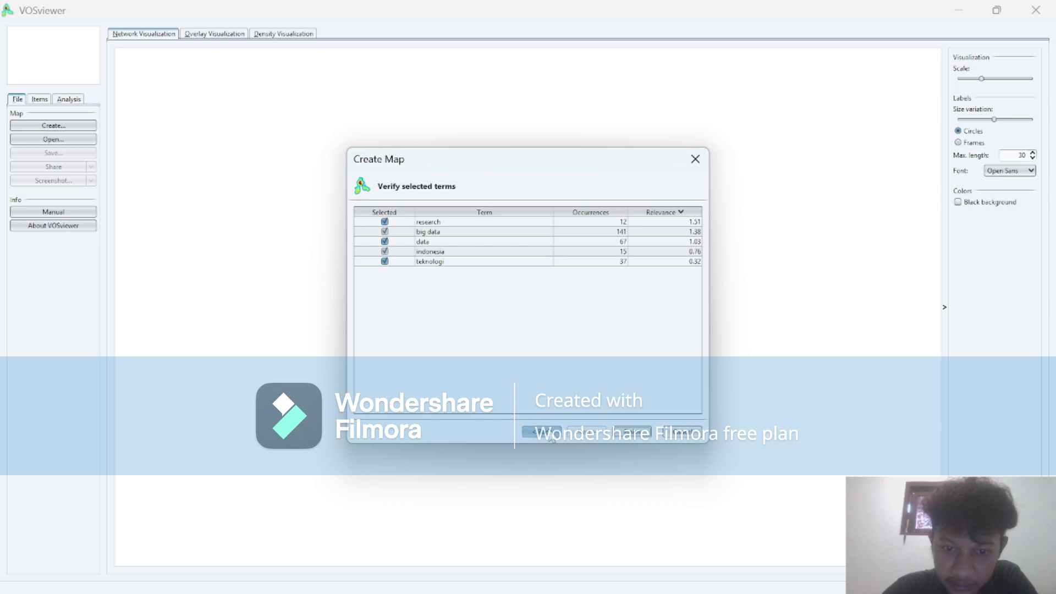
pyautogui.click(550, 437)
pyautogui.click(550, 436)
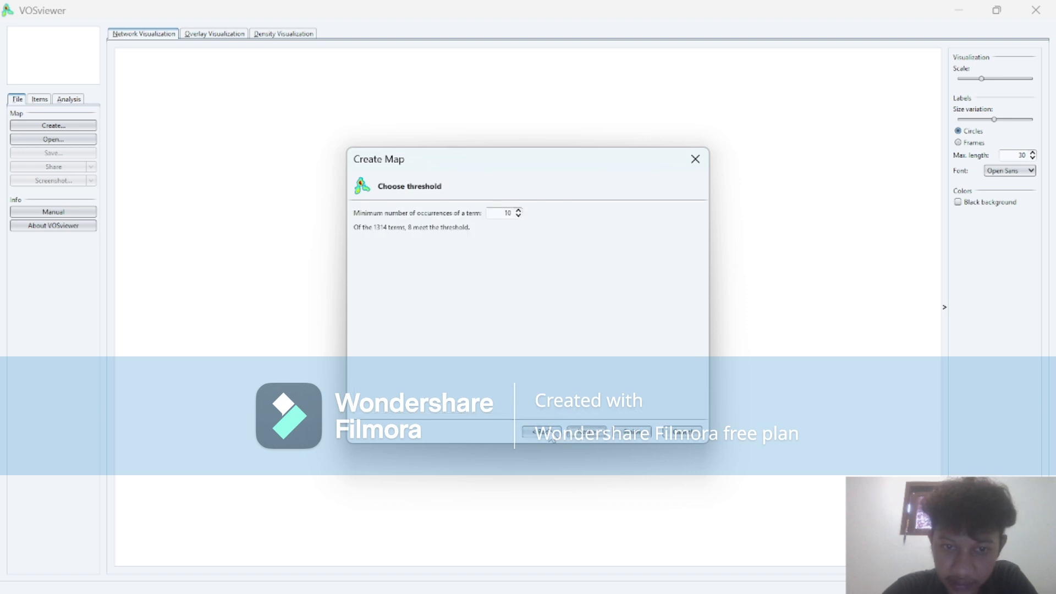
# Set the minimum number of occurrences of a term to 4 and accept 26 terms for selection.
pyautogui.click(519, 210)
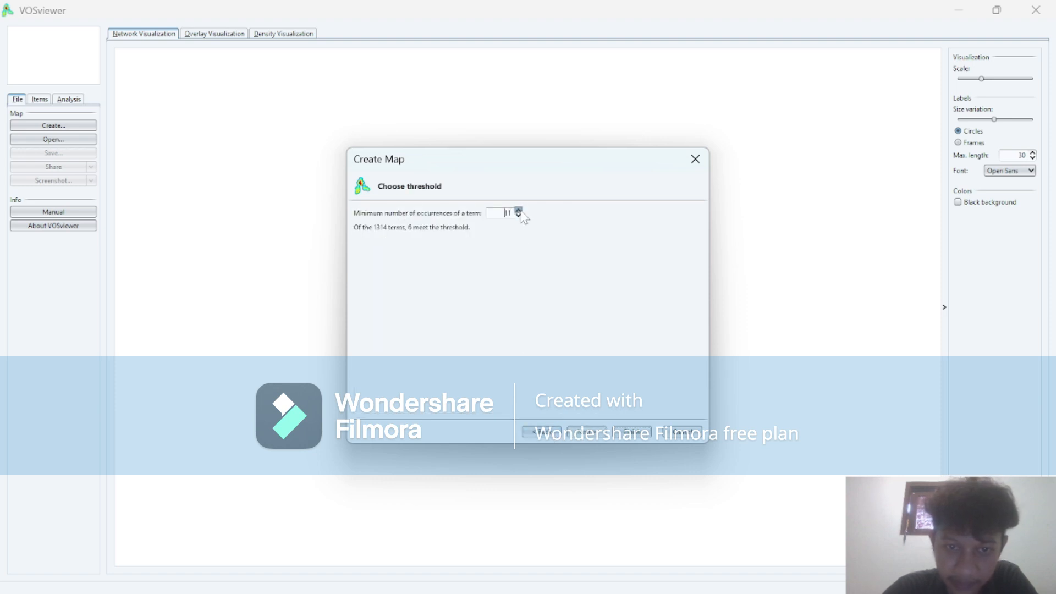
pyautogui.click(518, 216)
pyautogui.click(518, 216)
pyautogui.click(583, 432)
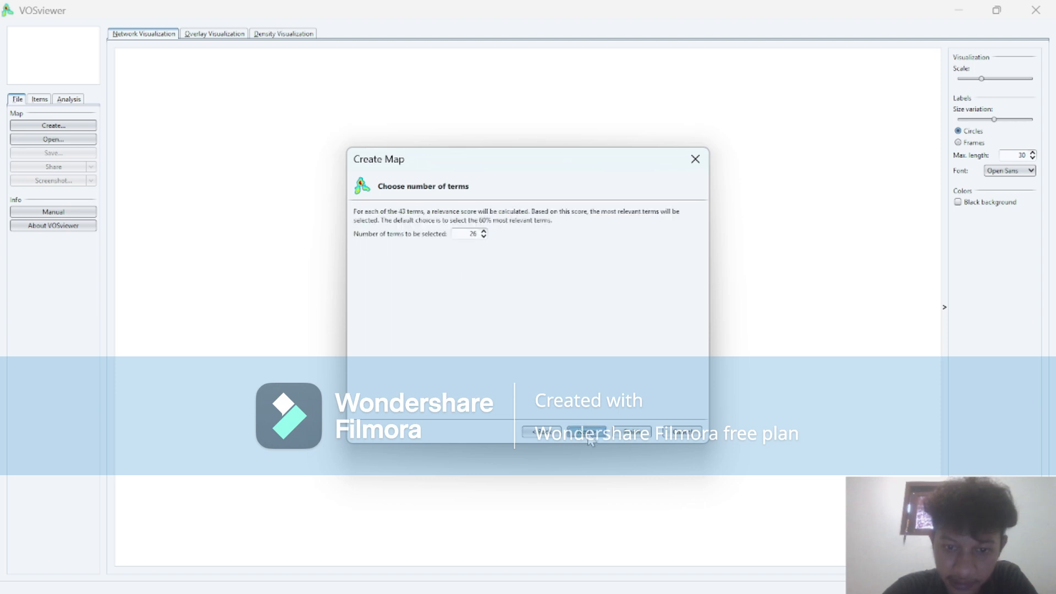
# Review the terms in the verification list and create the map with all of them kept selected.
pyautogui.click(568, 303)
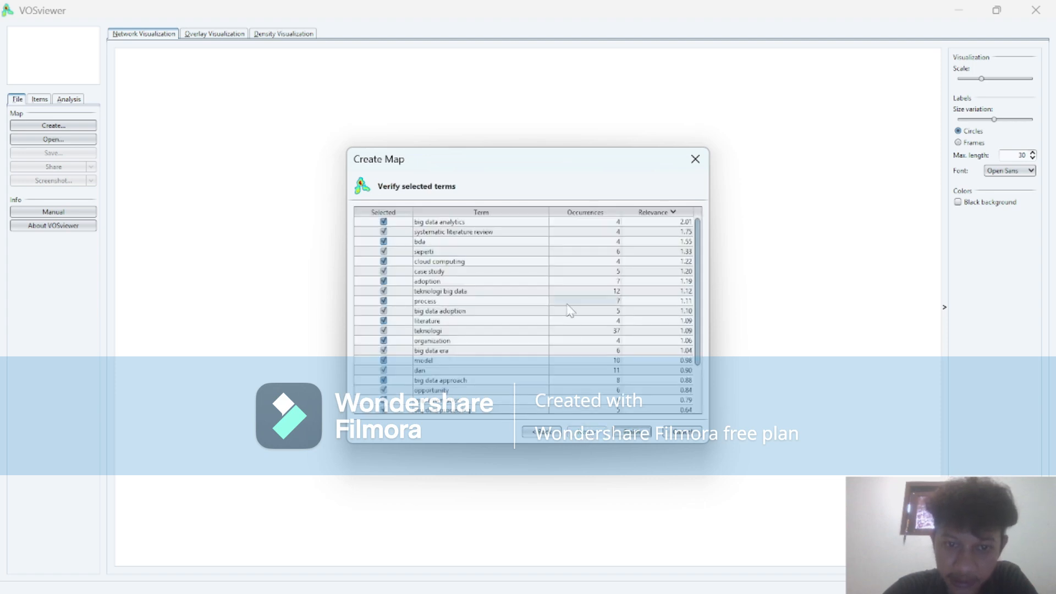
pyautogui.scroll(-2, 568, 304)
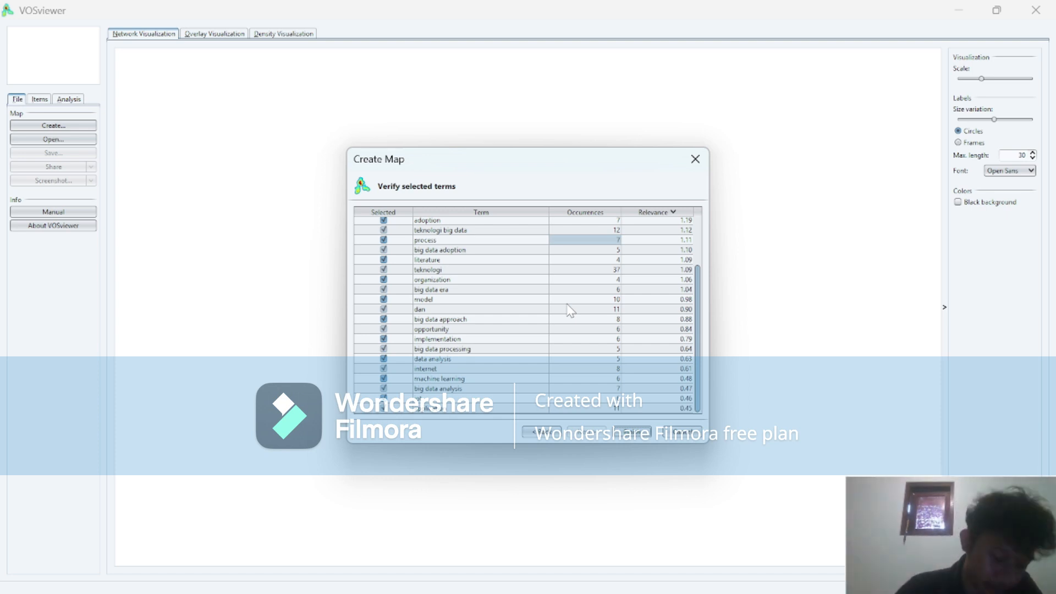
pyautogui.click(523, 302)
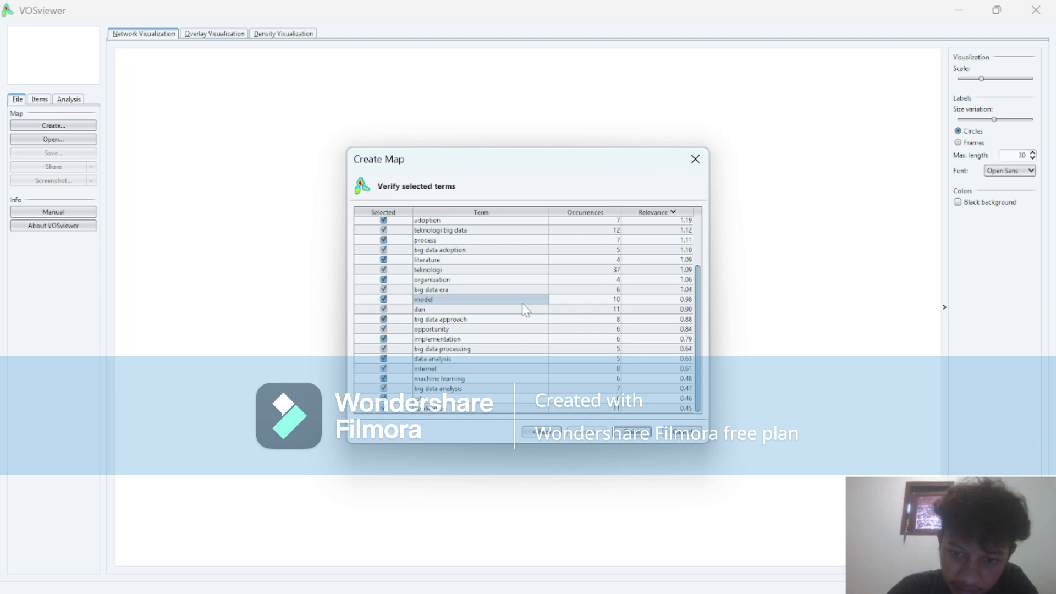
pyautogui.click(560, 282)
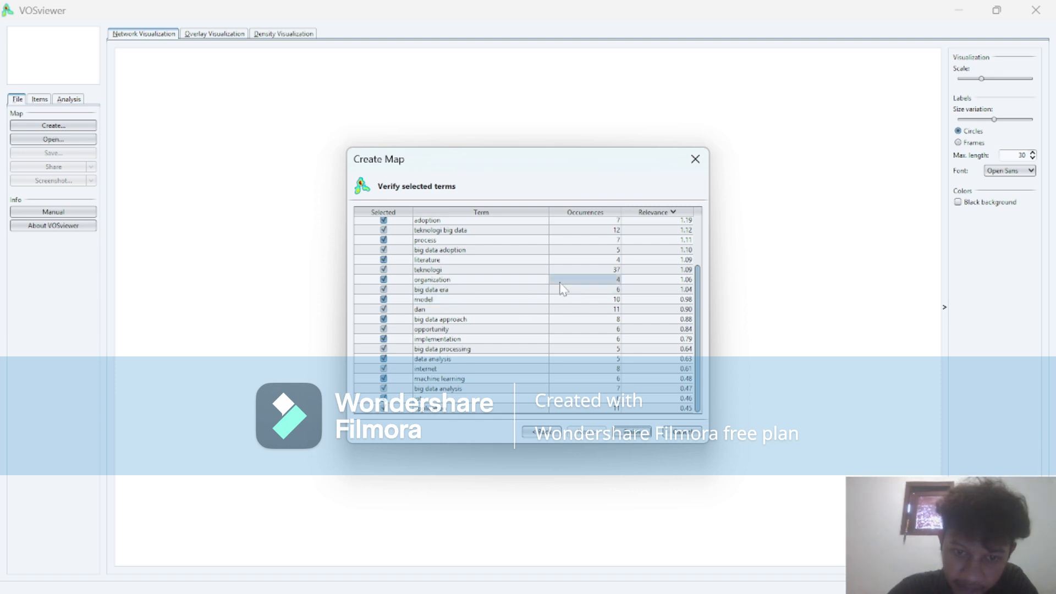
pyautogui.click(575, 301)
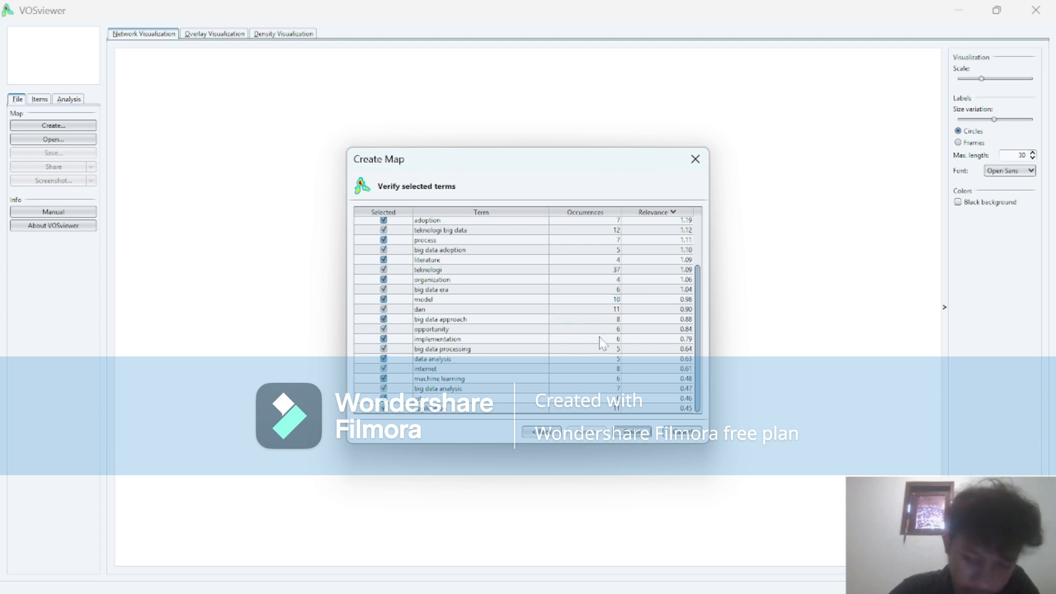
pyautogui.click(633, 432)
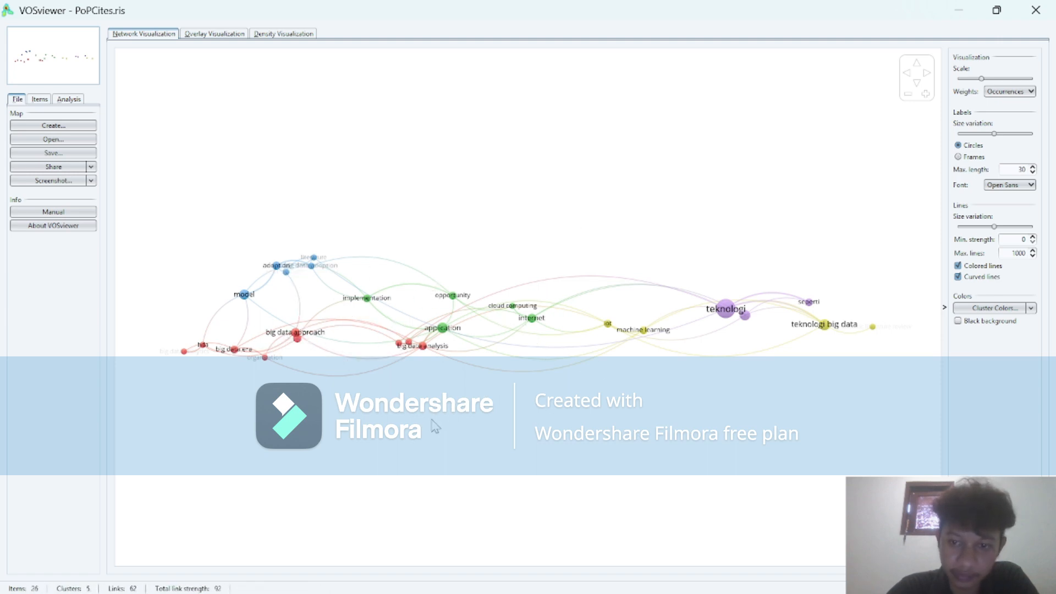
# Examine the clusters and links in the network visualization, including application, big data analytics, bda and big data approach.
pyautogui.scroll(5, 528, 308)
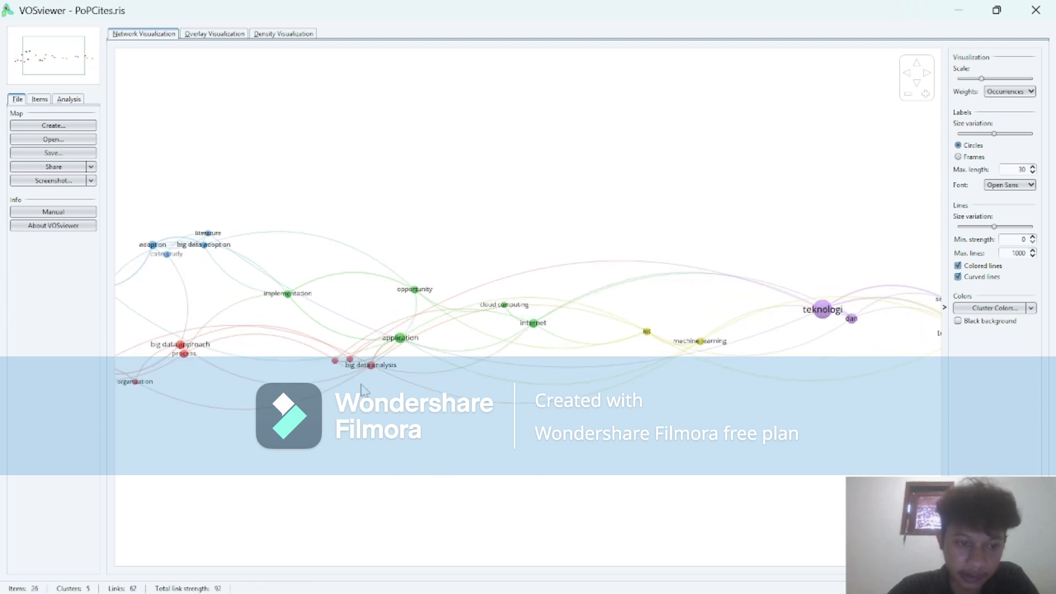
pyautogui.scroll(-3, 362, 388)
pyautogui.scroll(-2, 362, 388)
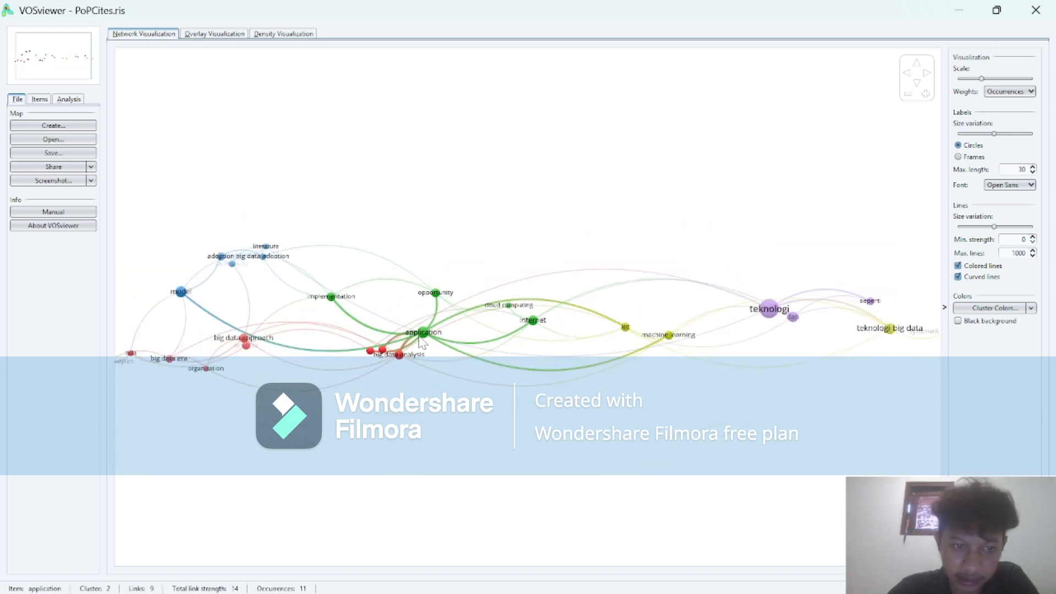
pyautogui.scroll(-1, 854, 333)
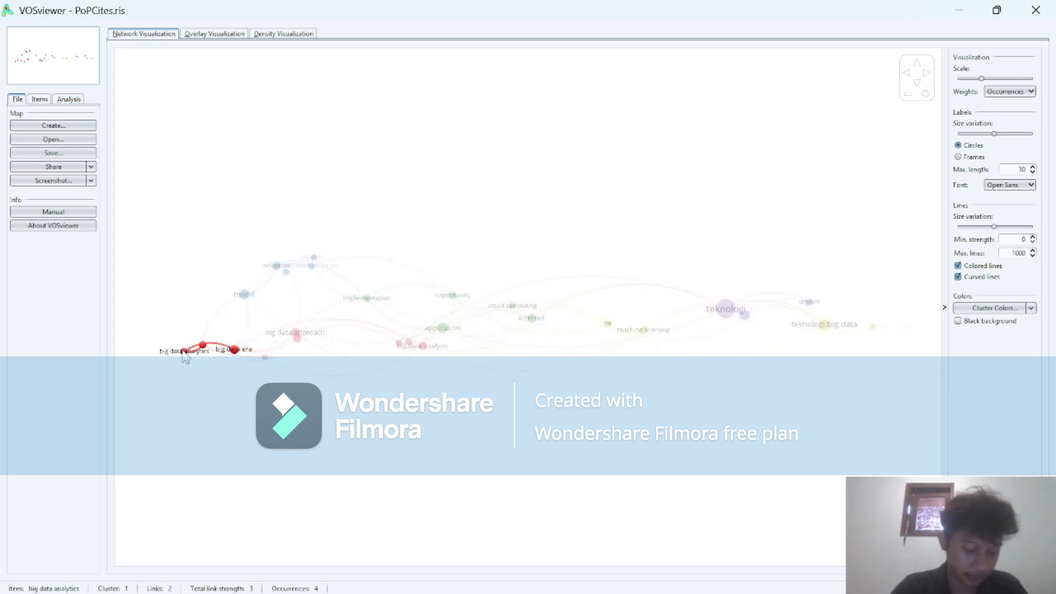
pyautogui.scroll(10, 190, 355)
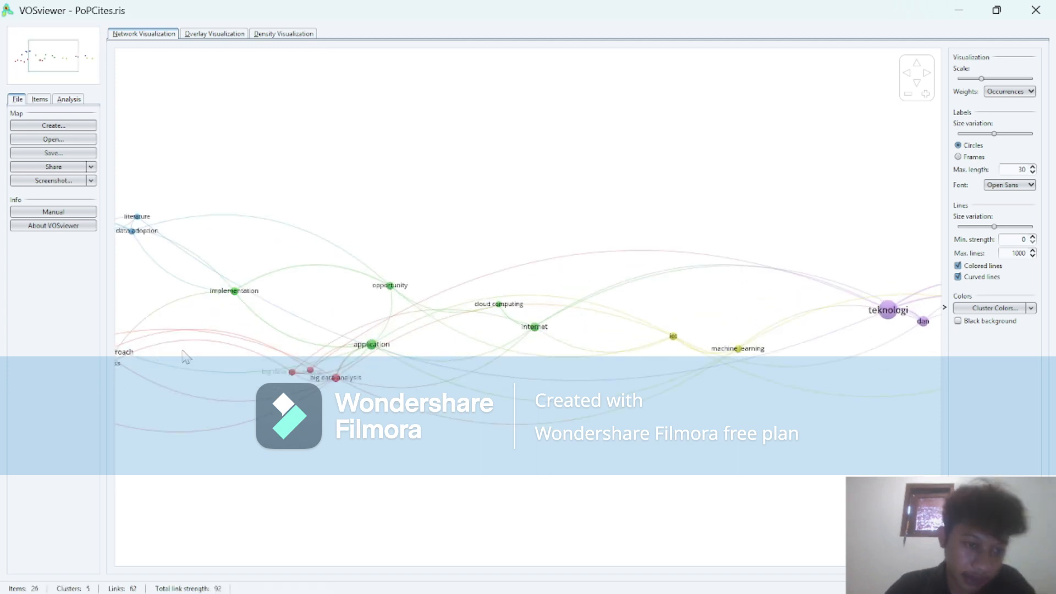
pyautogui.scroll(-3, 207, 352)
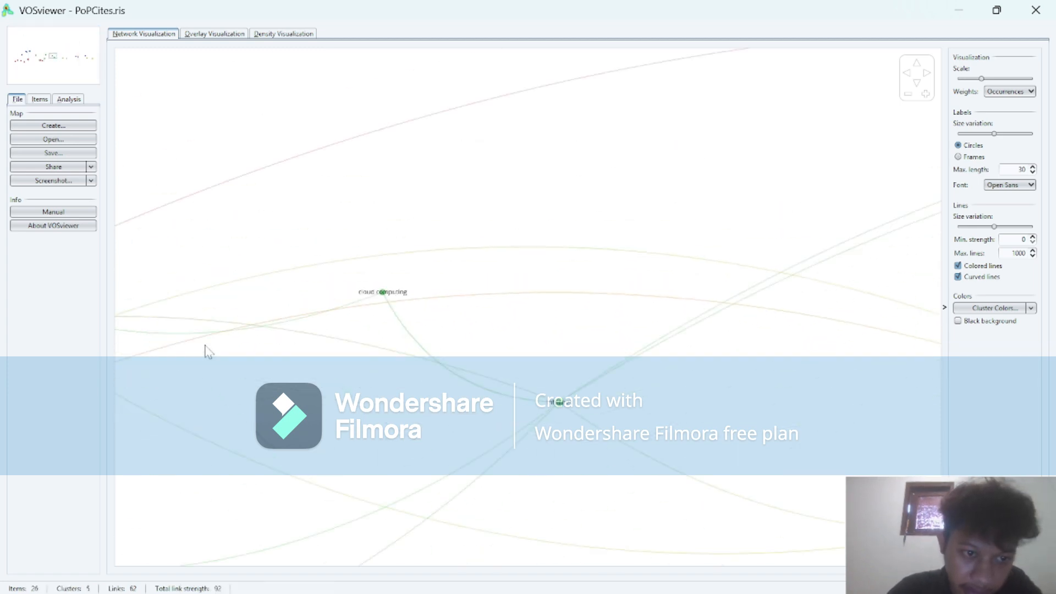
pyautogui.scroll(-5, 471, 418)
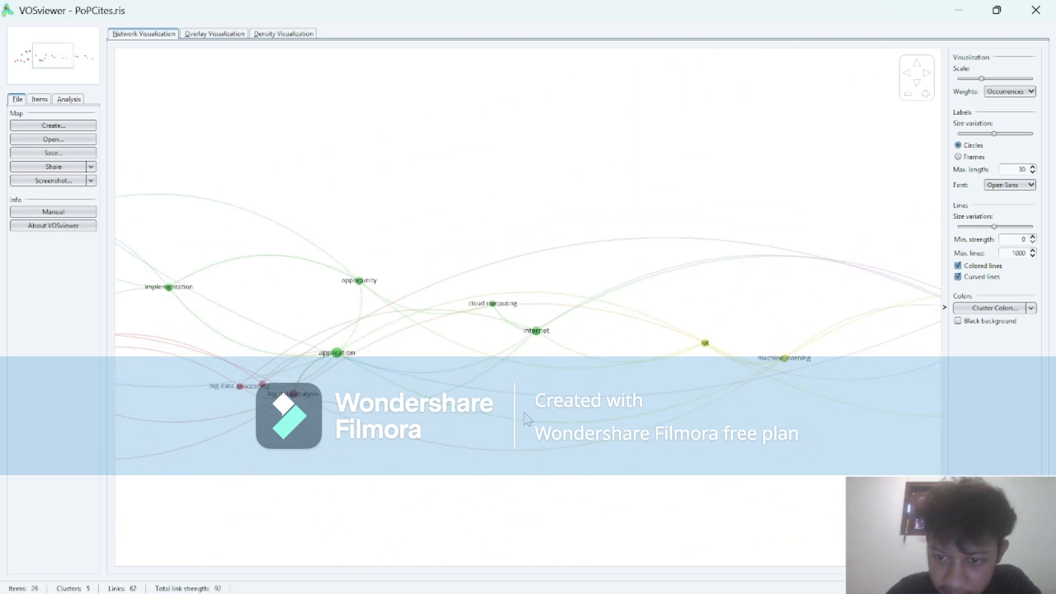
pyautogui.scroll(-2, 786, 364)
pyautogui.scroll(-2, 786, 364)
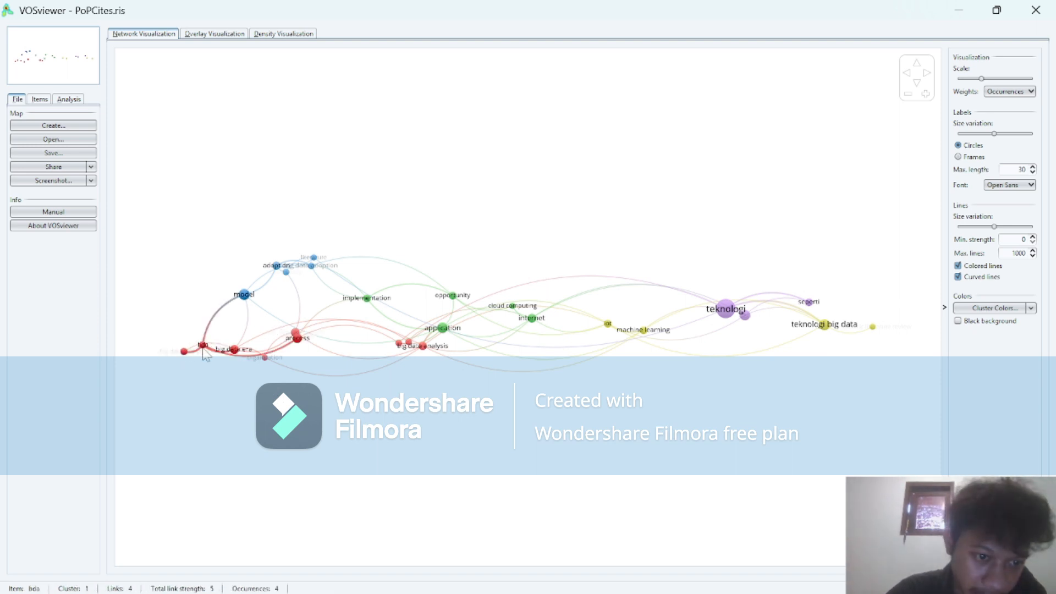
pyautogui.scroll(3, 204, 354)
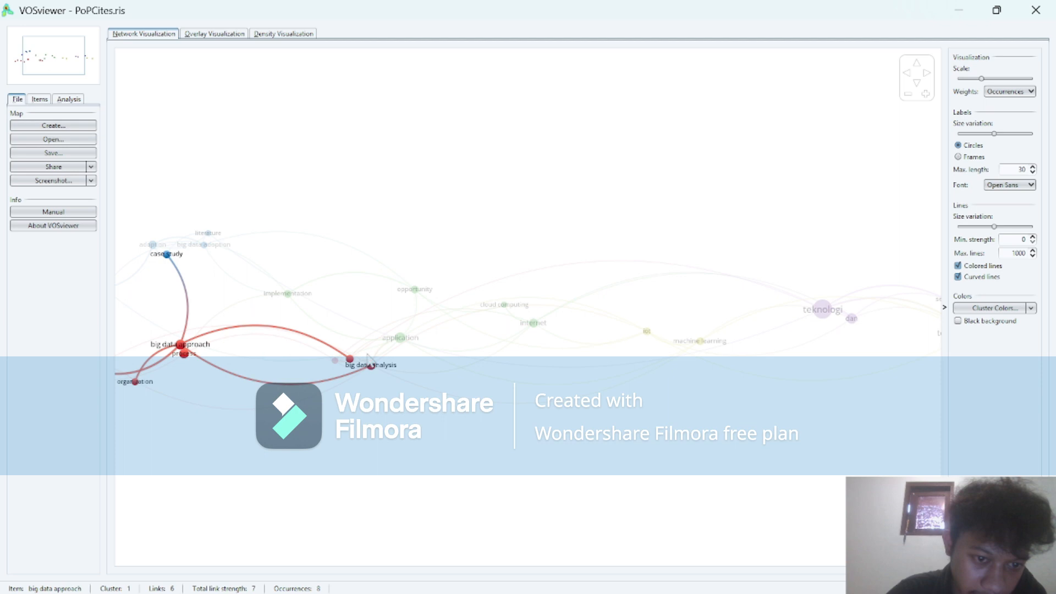
pyautogui.scroll(-3, 668, 343)
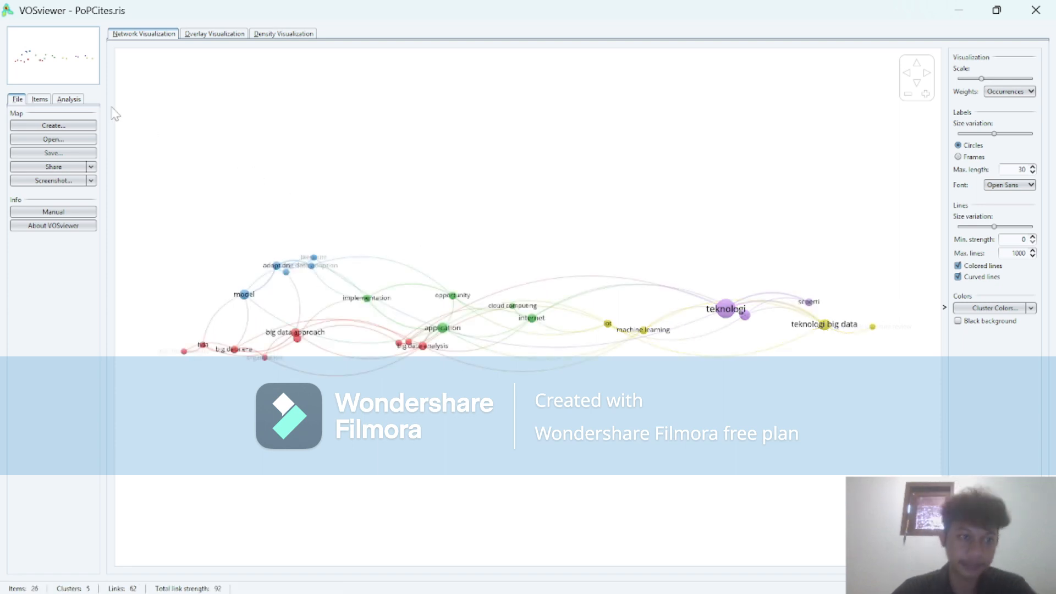
# Compare the overlay and density visualizations of the term map with its network visualization.
pyautogui.click(222, 34)
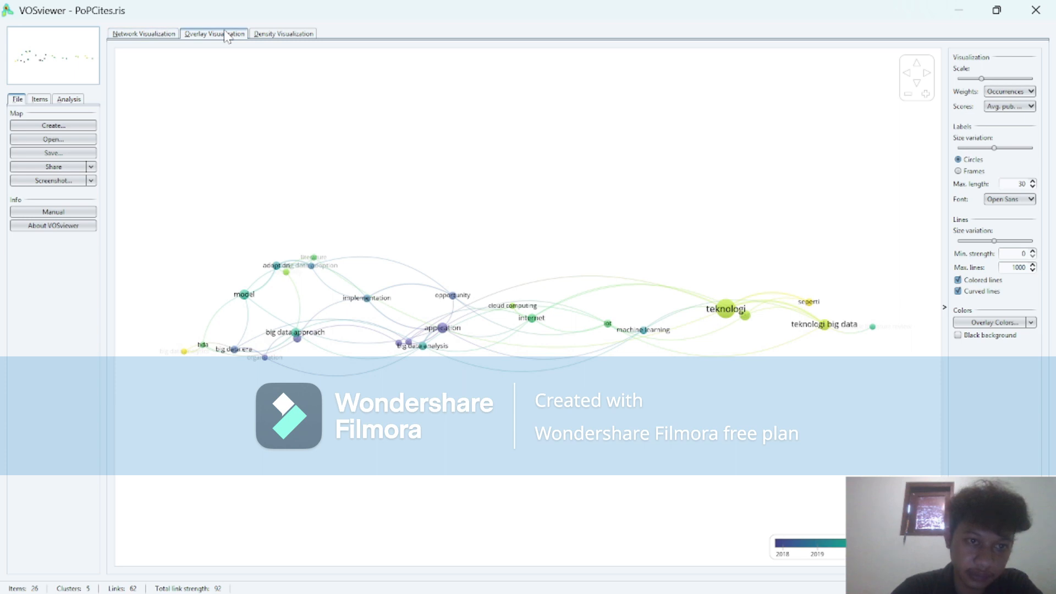
pyautogui.click(269, 35)
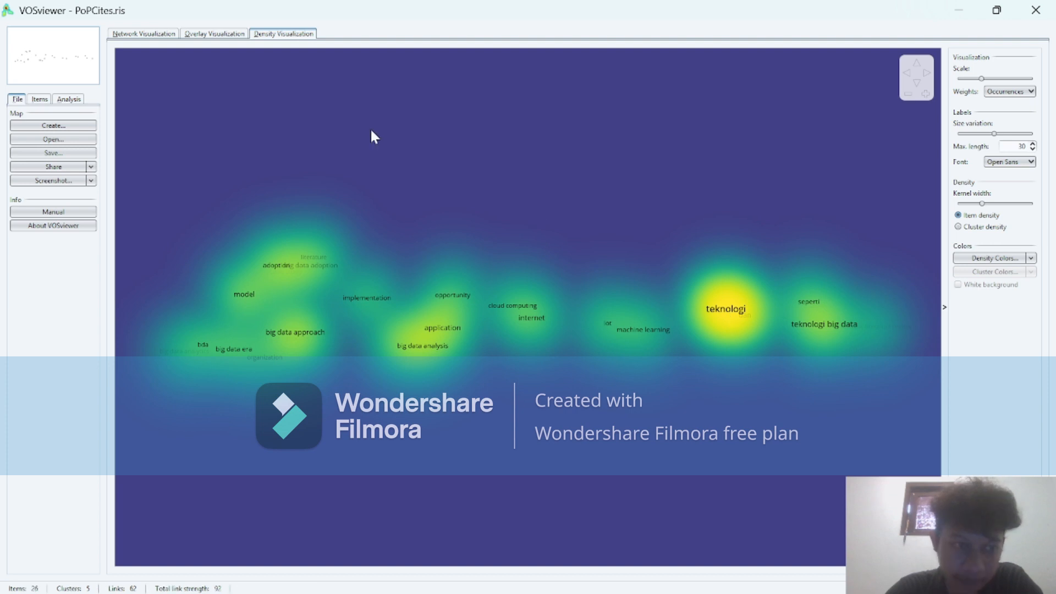
pyautogui.click(214, 34)
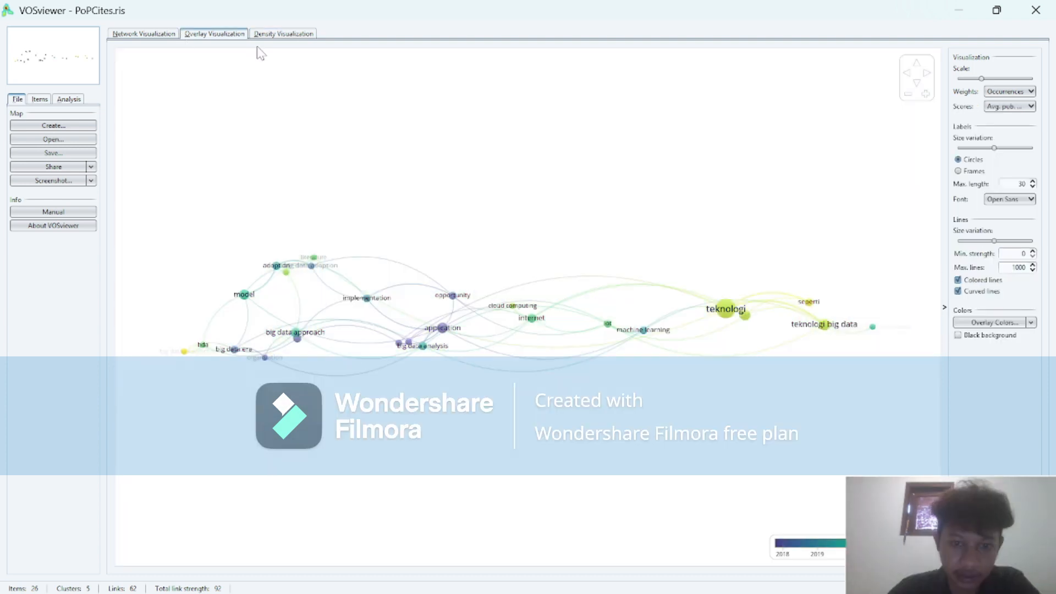
pyautogui.click(160, 35)
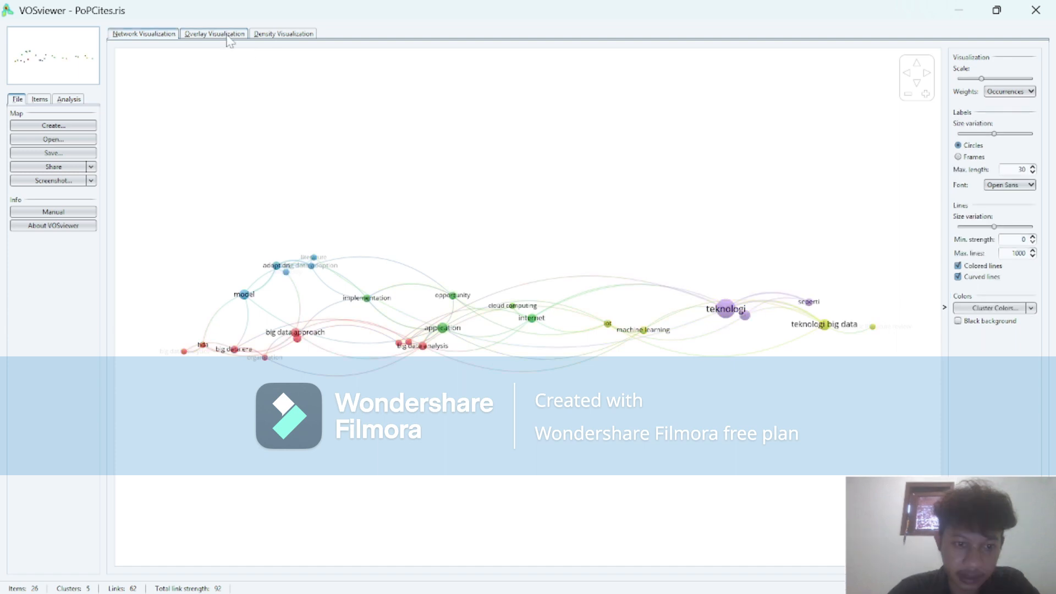
# Display the density visualization and start saving a screenshot of it.
pyautogui.click(277, 34)
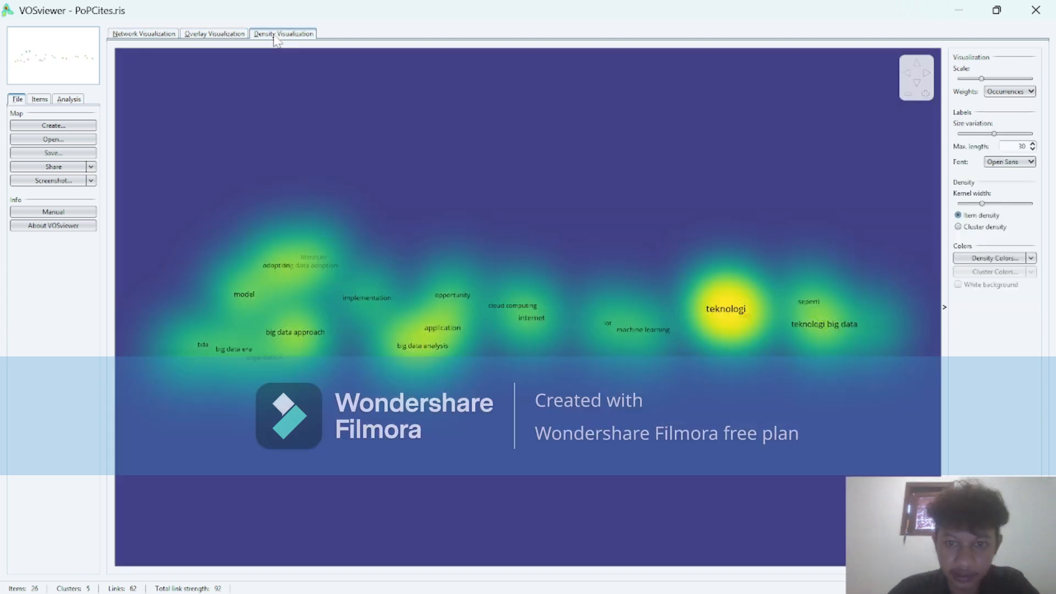
pyautogui.click(71, 181)
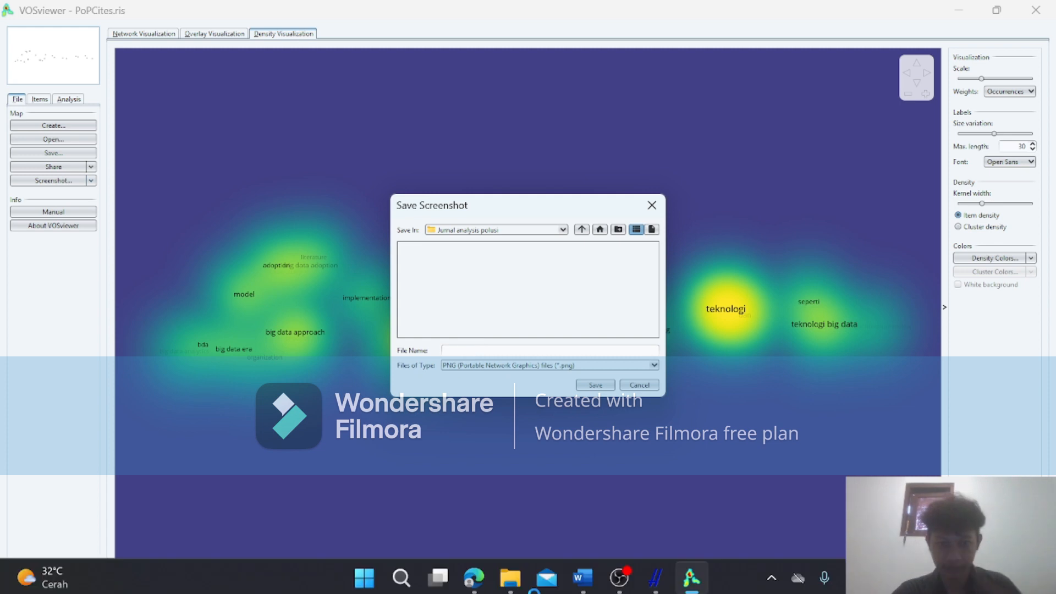
# Switch to Publish or Perish to check the saved searches, and return to the screenshot dialog in VOSviewer.
pyautogui.moveTo(514, 586)
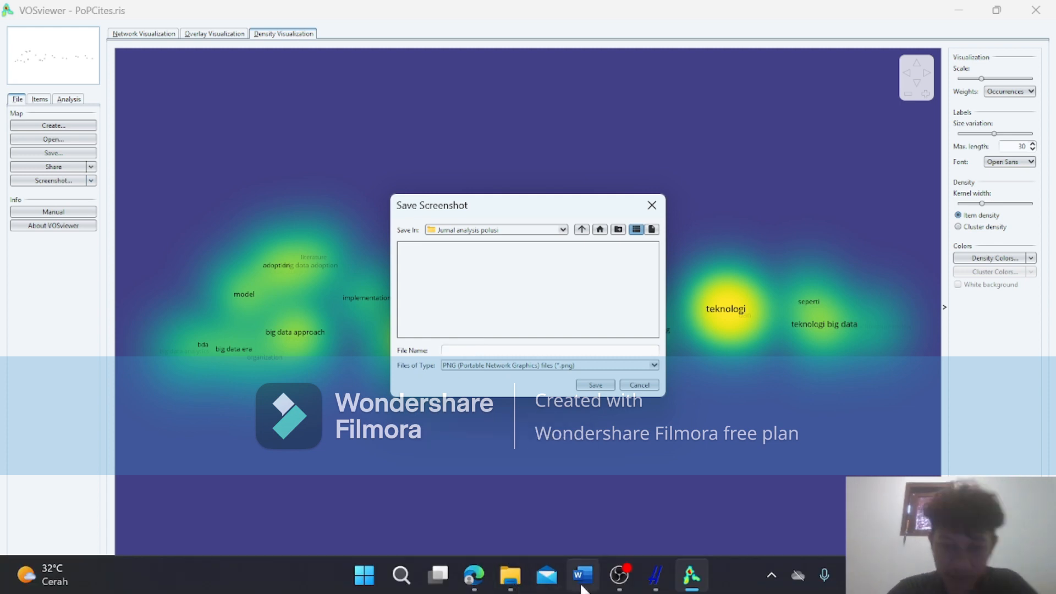
pyautogui.moveTo(652, 576)
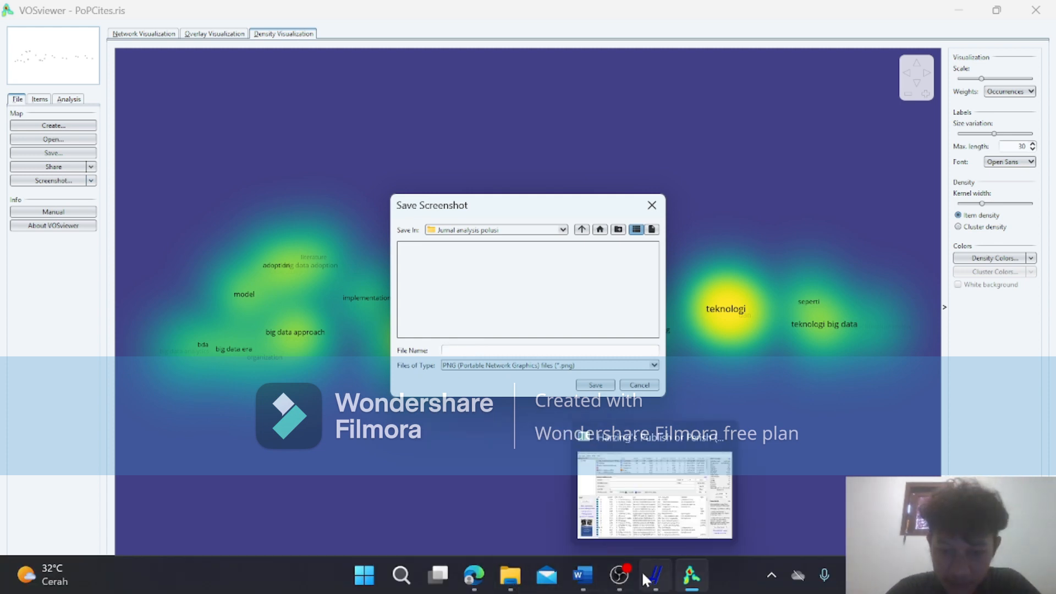
pyautogui.click(620, 527)
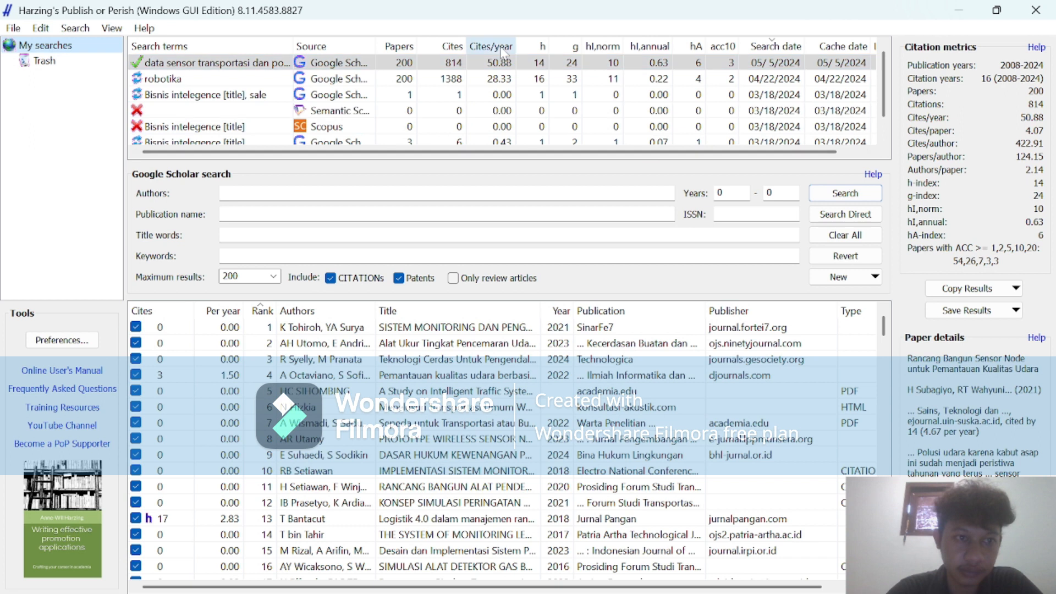
pyautogui.click(960, 10)
# Save the density map screenshot as a PNG named Teknologi Big Data in the Jurnal analysis polusi folder.
pyautogui.click(497, 347)
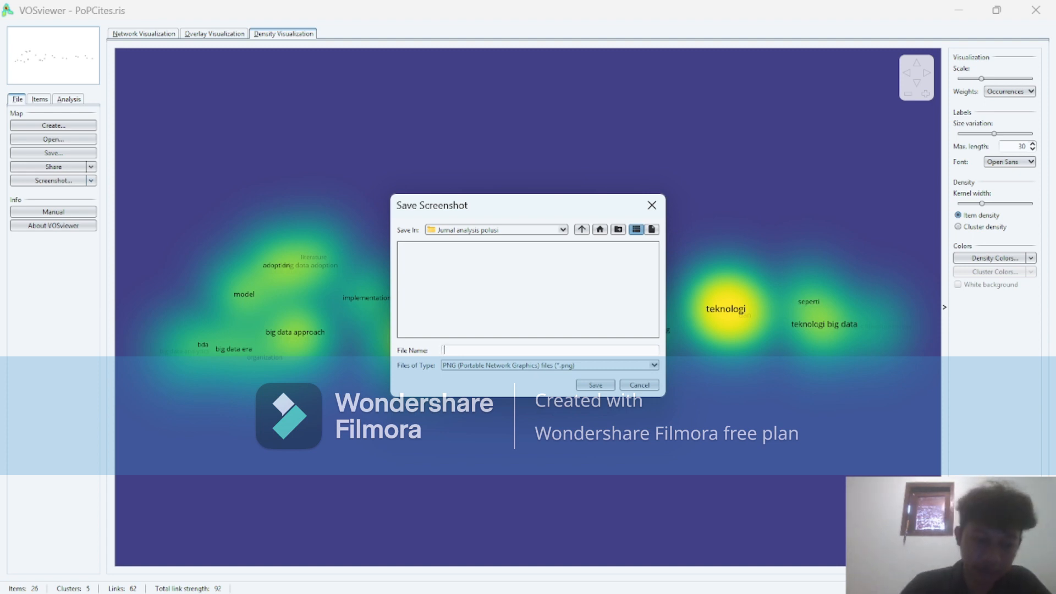
pyautogui.write('Tekn')
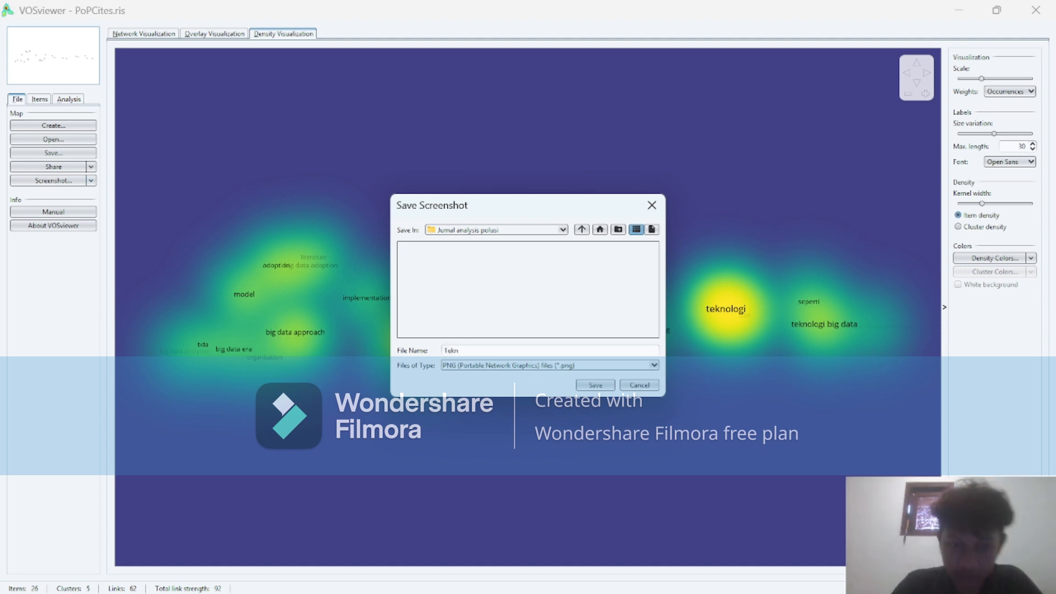
pyautogui.write('ologi')
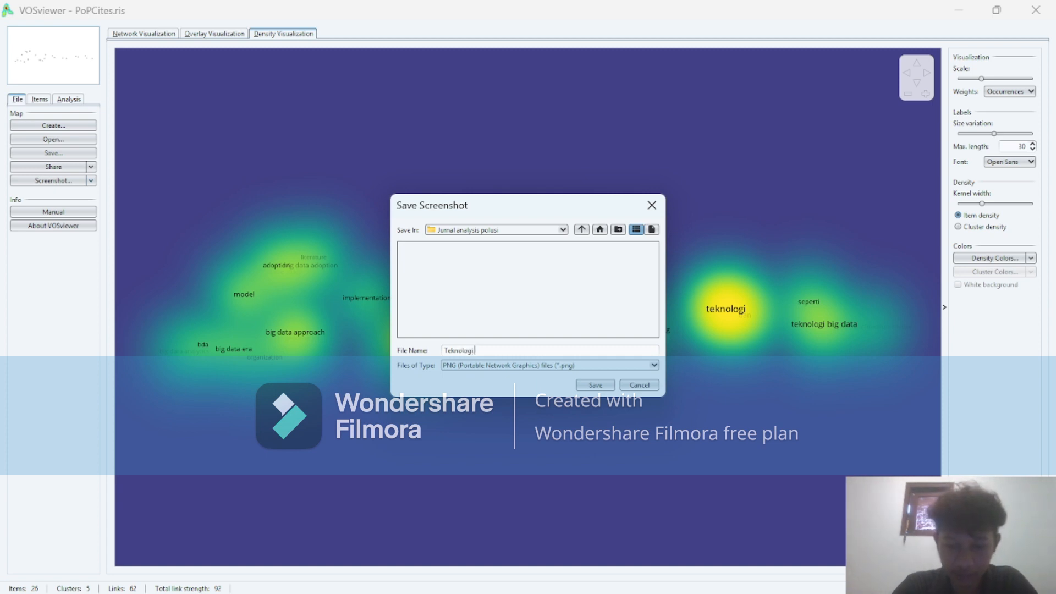
pyautogui.write(' Big Data')
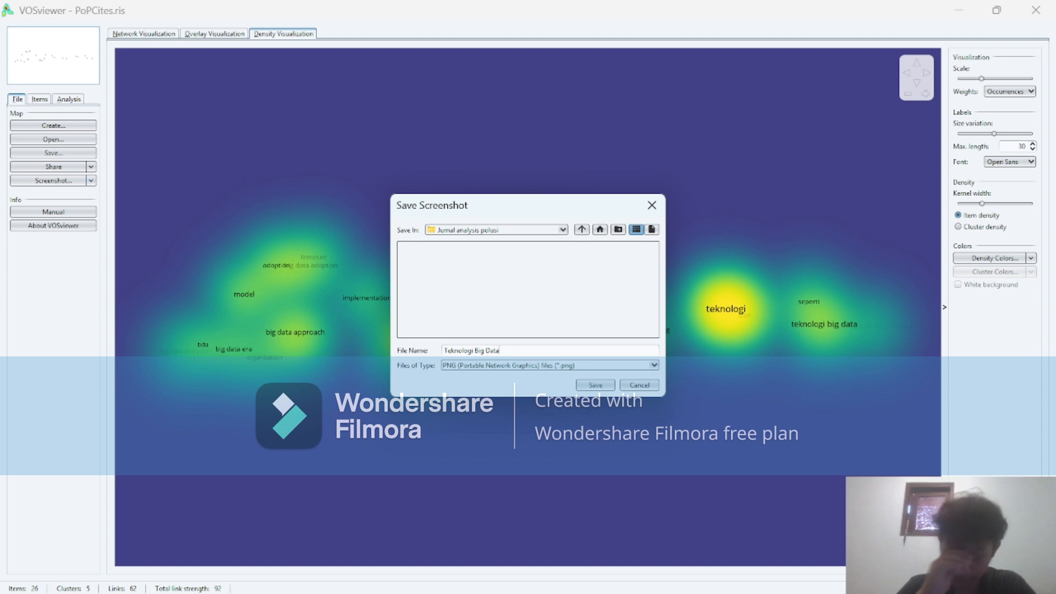
pyautogui.click(593, 385)
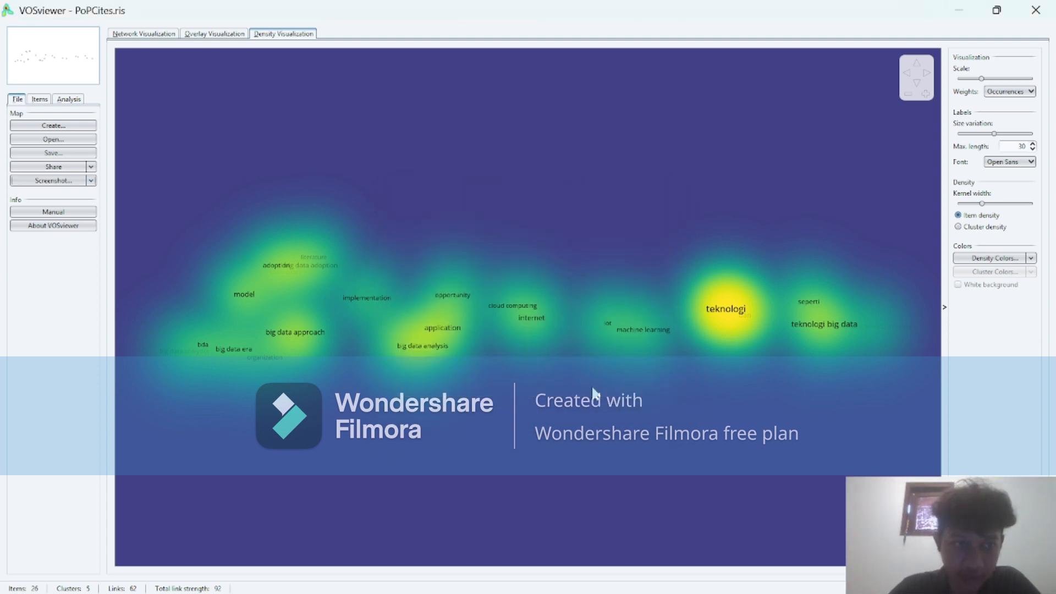
# Restart VOSviewer with no map loaded and check the Jurnal analysis polusi folder for the saved screenshot.
pyautogui.click(163, 37)
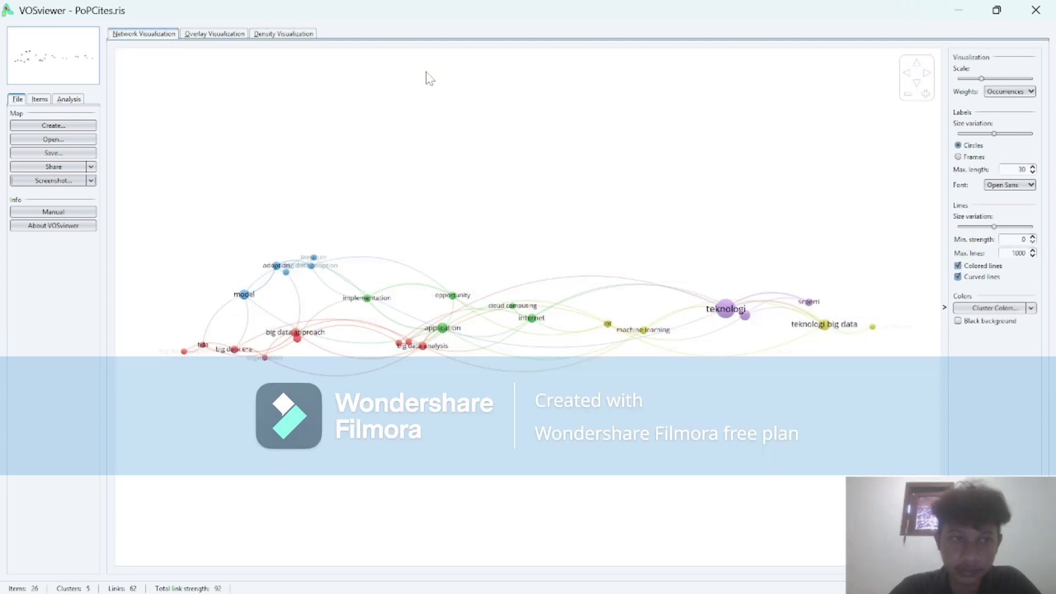
pyautogui.click(1036, 12)
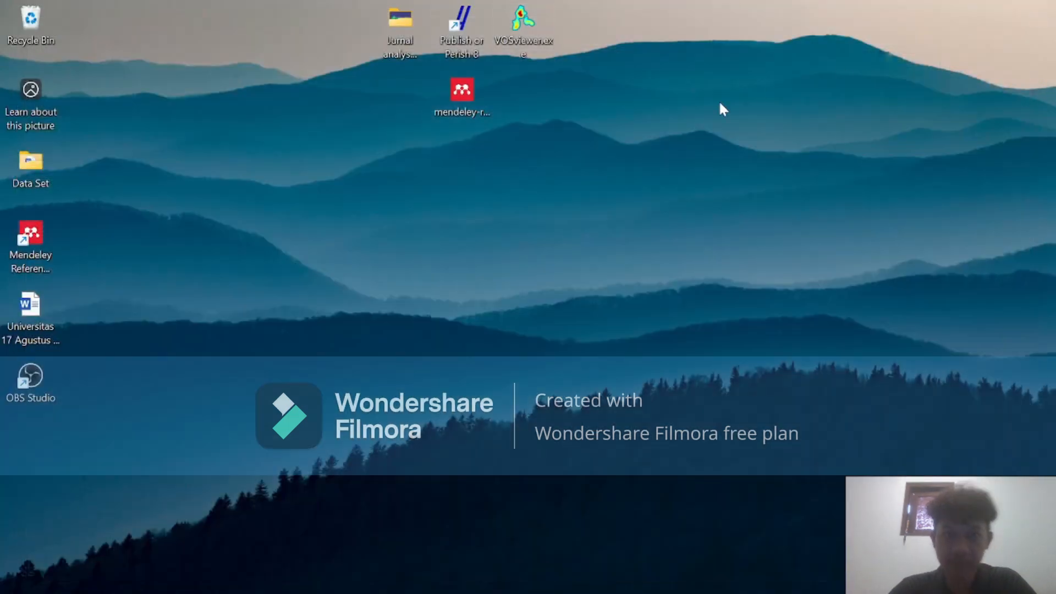
pyautogui.moveTo(500, 592)
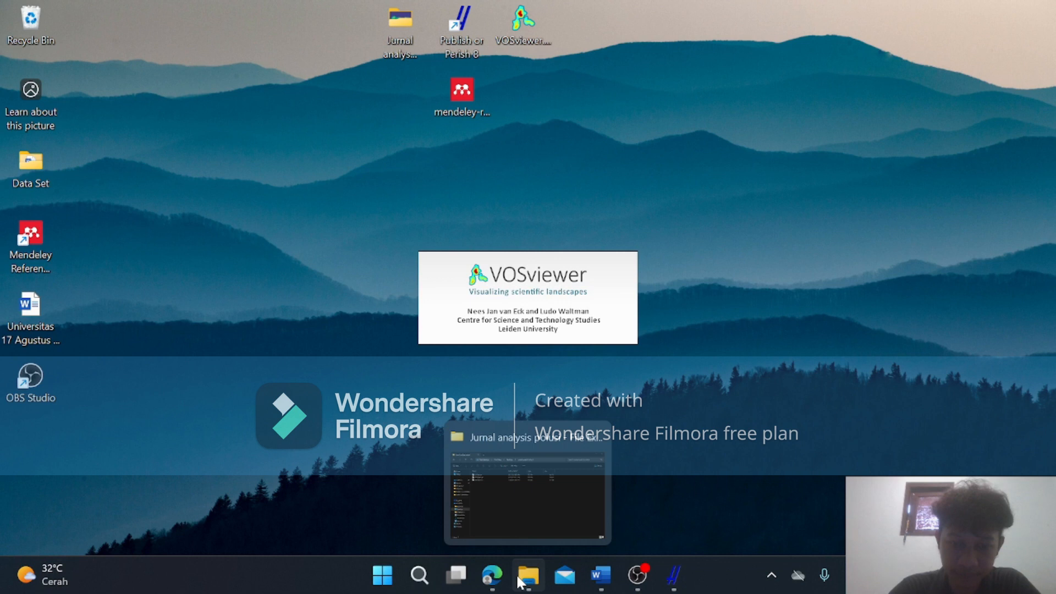
pyautogui.click(556, 491)
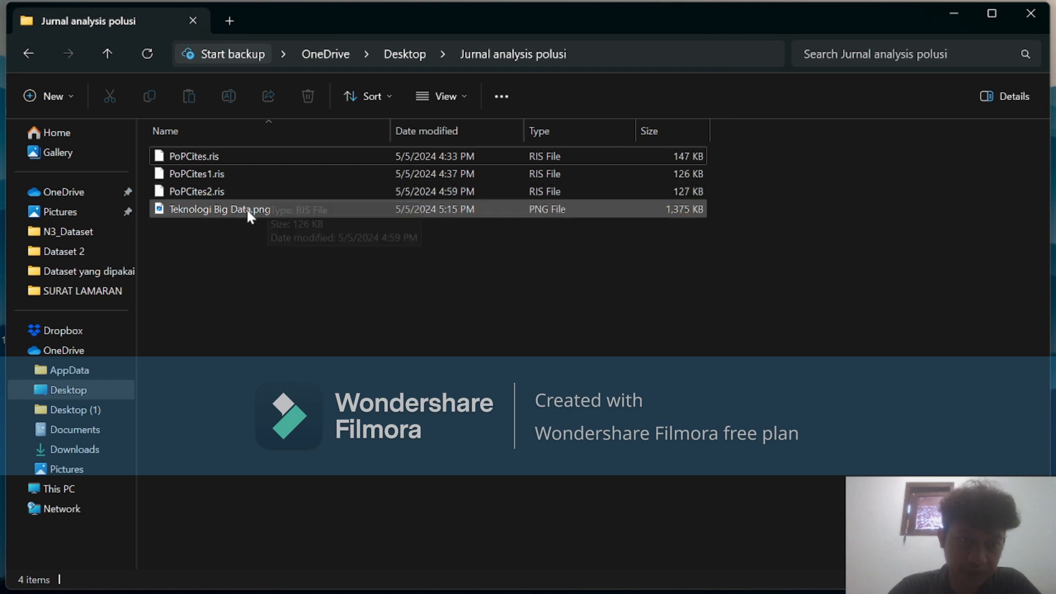
pyautogui.click(957, 11)
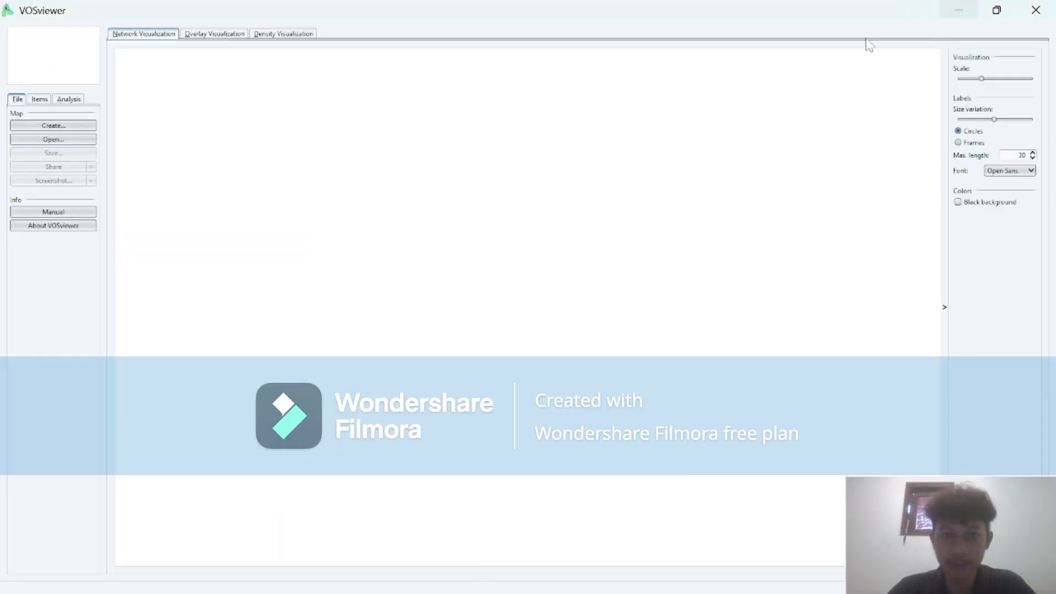
# Start creating a map based on text data, with reference manager files as the data source.
pyautogui.click(57, 126)
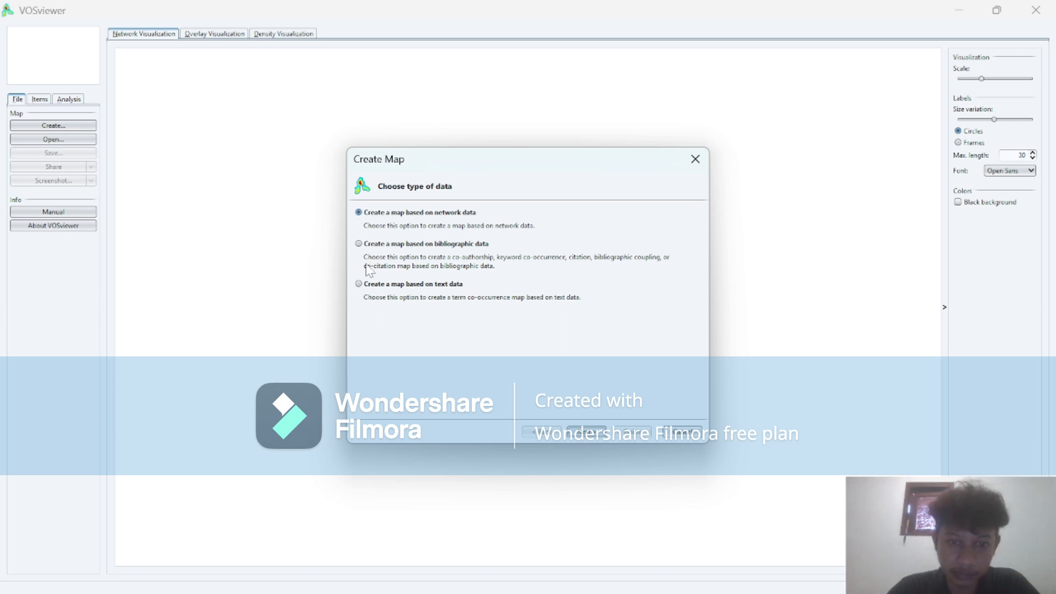
pyautogui.click(360, 284)
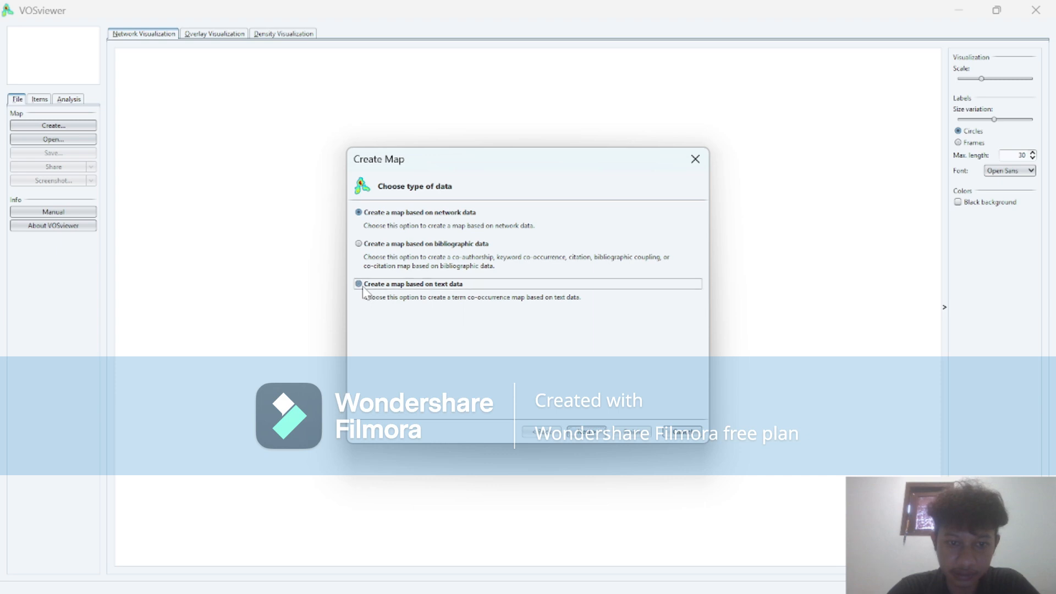
pyautogui.click(605, 435)
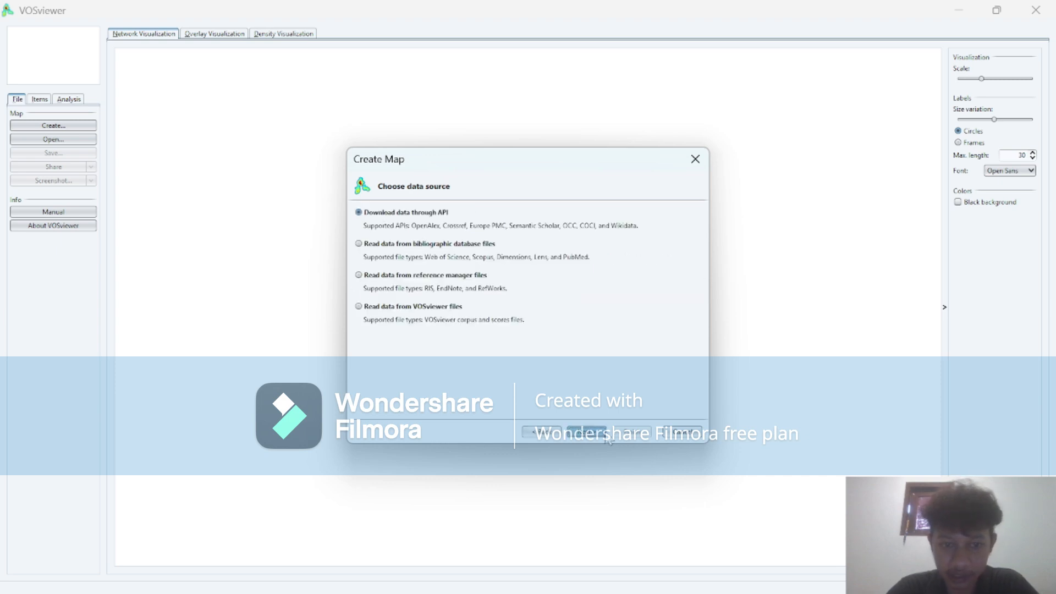
pyautogui.click(361, 276)
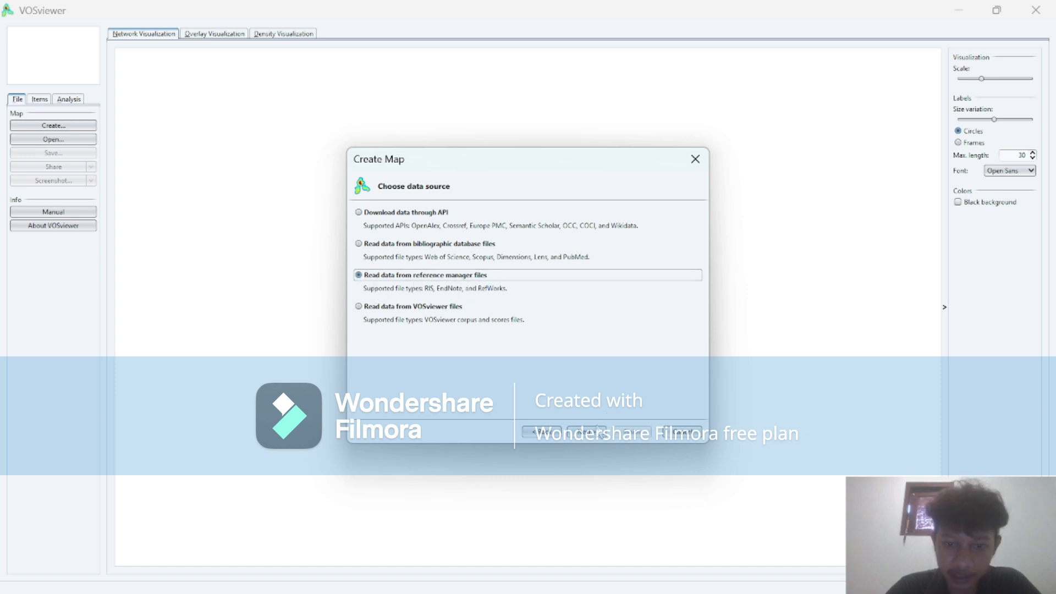
pyautogui.click(586, 432)
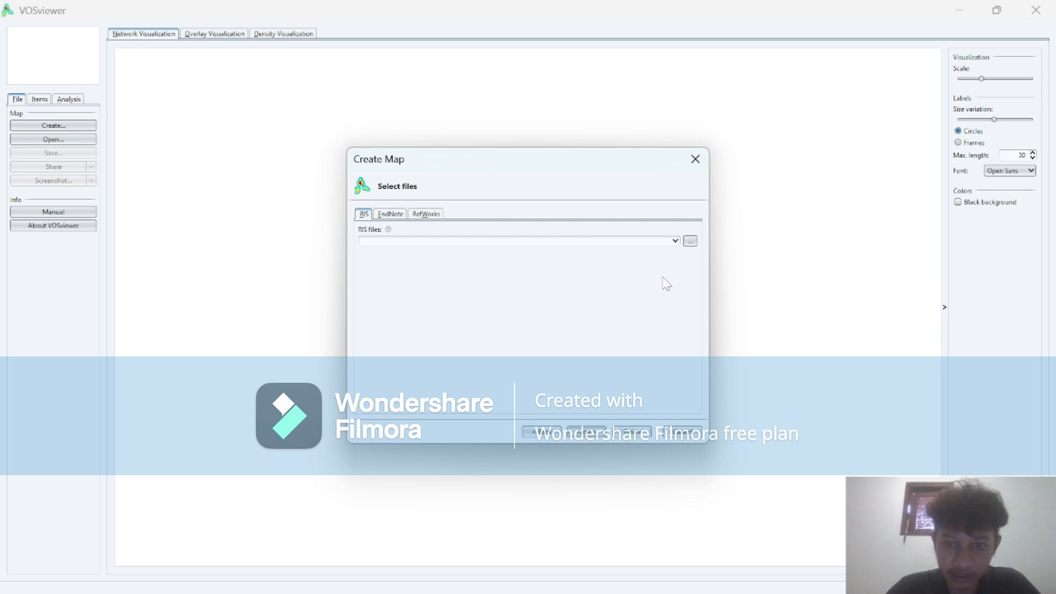
# Load PoPCites1.ris from the Jurnal analysis polusi folder as the RIS file for the map.
pyautogui.click(690, 241)
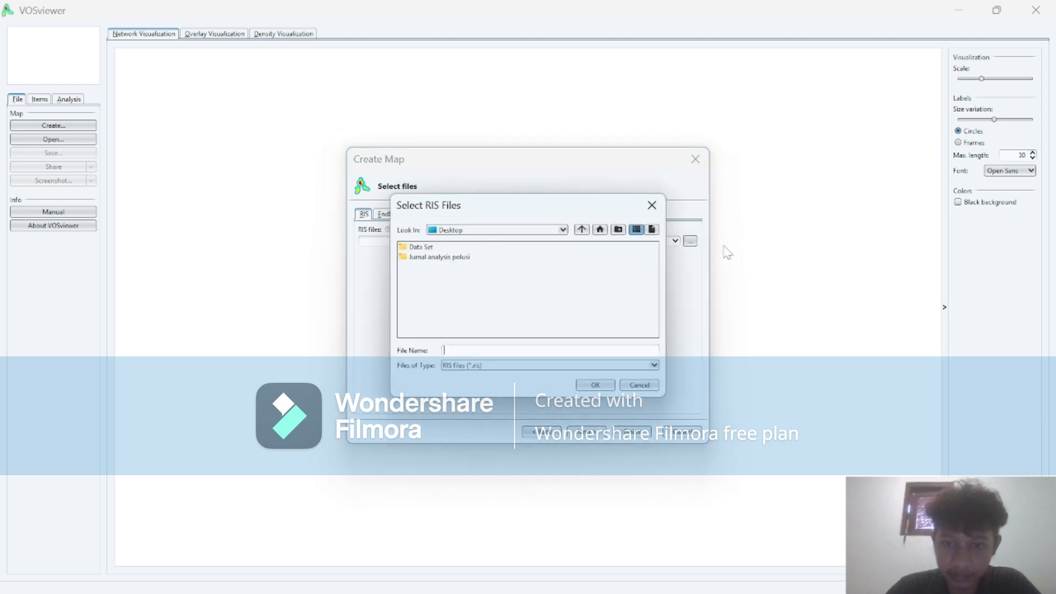
pyautogui.doubleClick(433, 258)
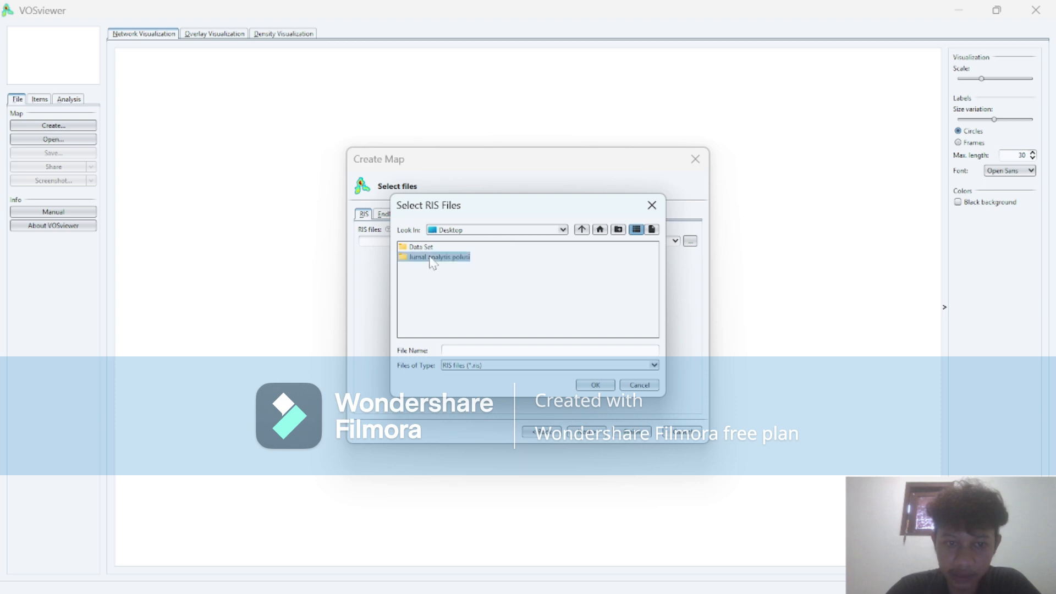
pyautogui.click(429, 257)
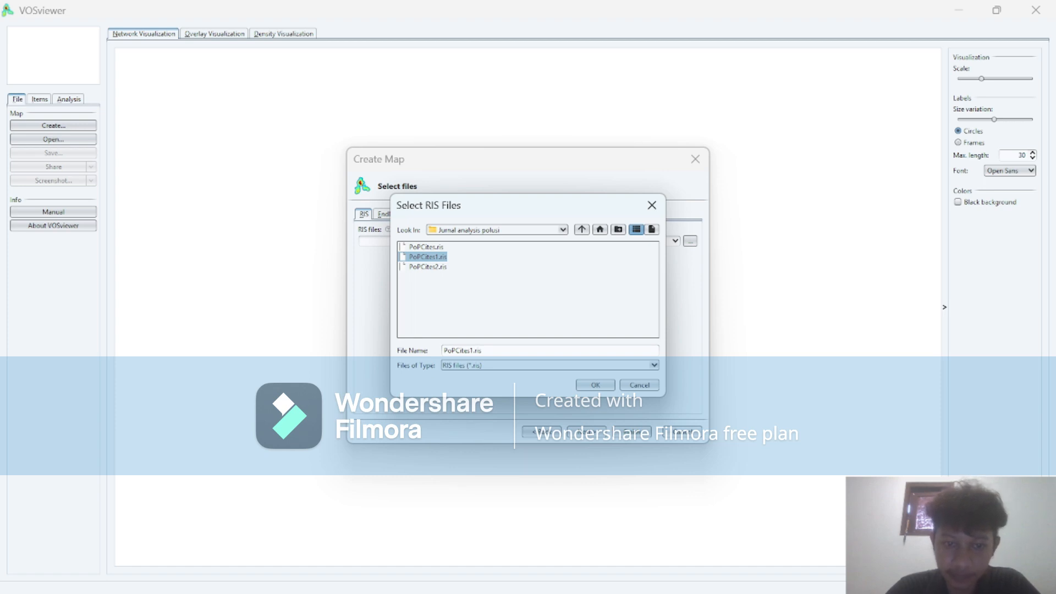
pyautogui.click(594, 386)
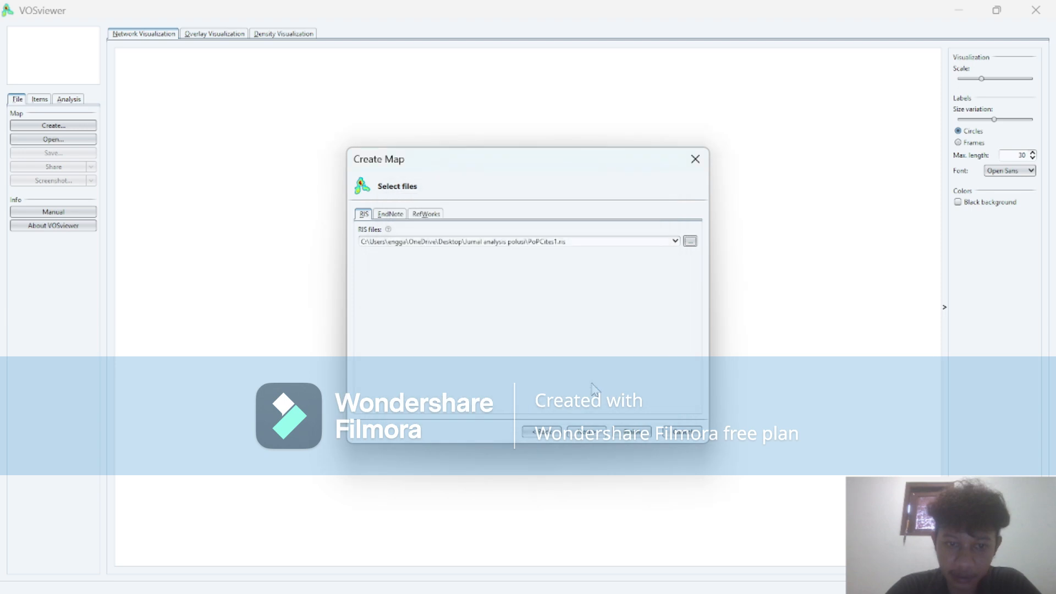
pyautogui.click(587, 432)
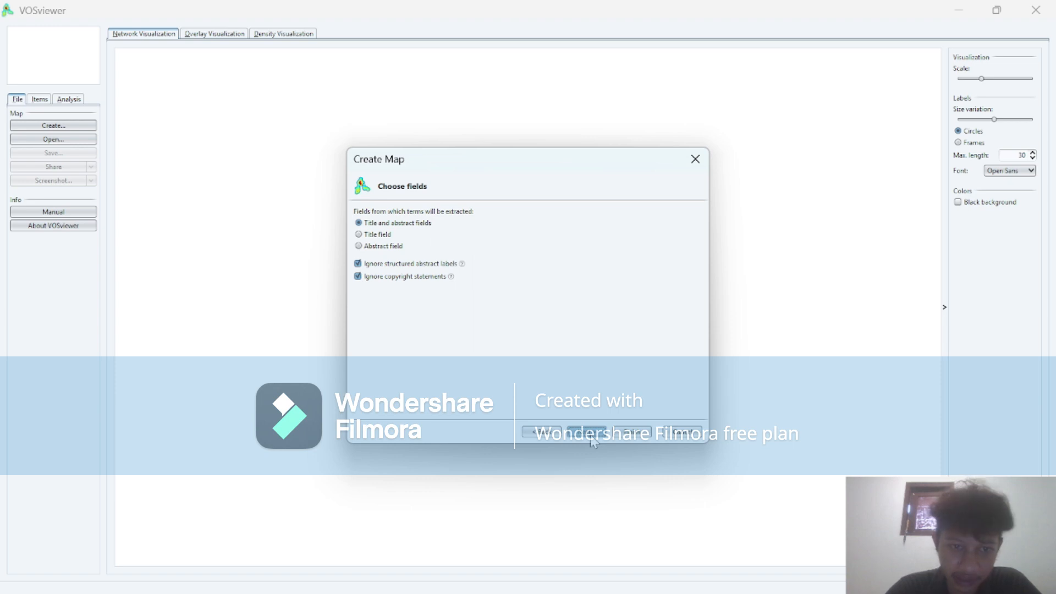
# Extract terms from the title and abstract fields with binary counting and a minimum of 4 occurrences per term.
pyautogui.click(590, 434)
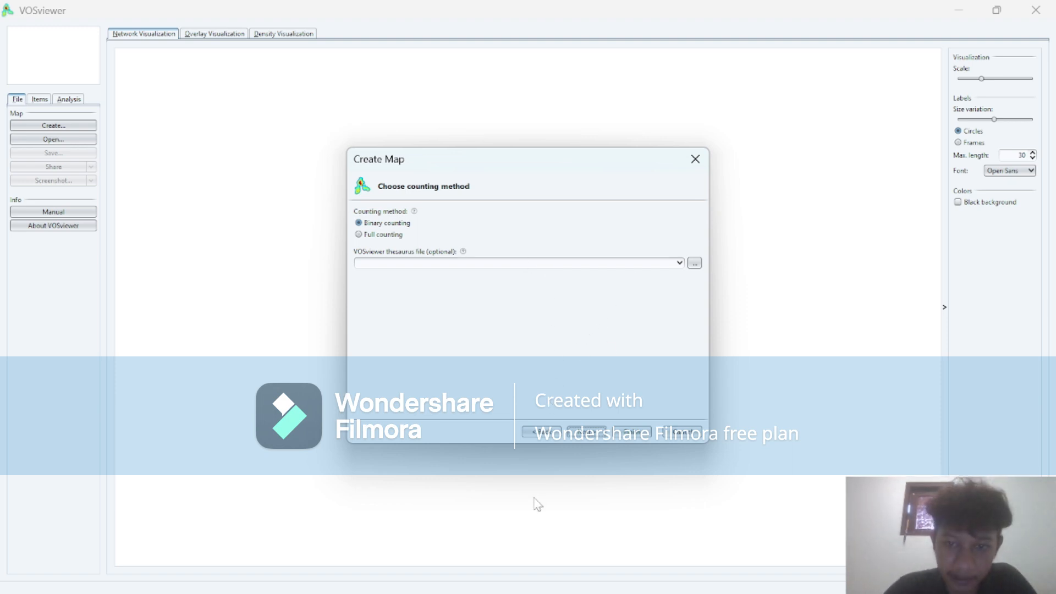
pyautogui.click(586, 432)
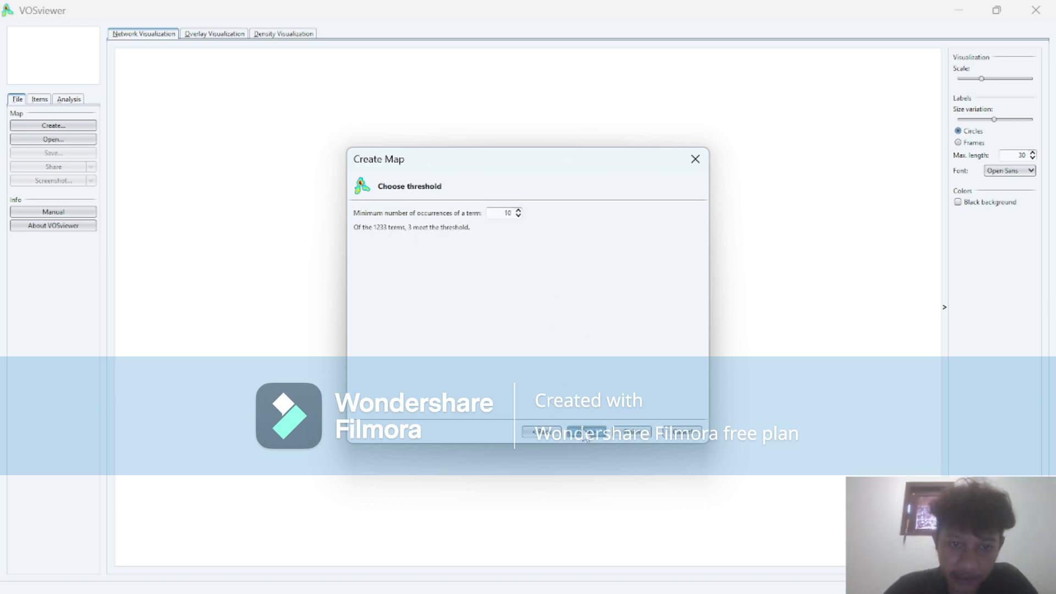
pyautogui.click(519, 211)
pyautogui.click(518, 210)
pyautogui.click(519, 217)
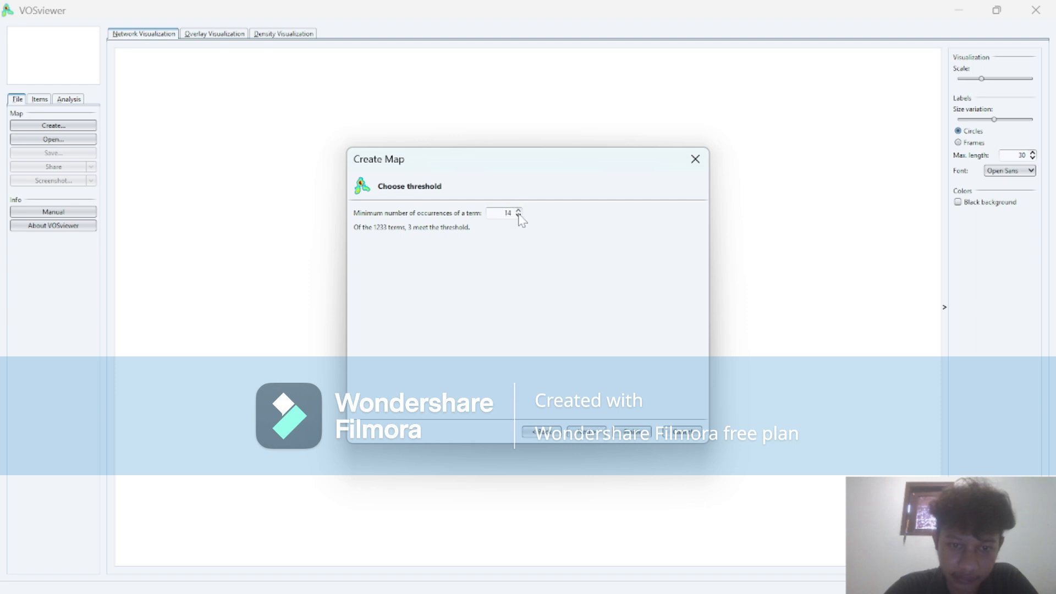
pyautogui.click(518, 216)
pyautogui.click(518, 216)
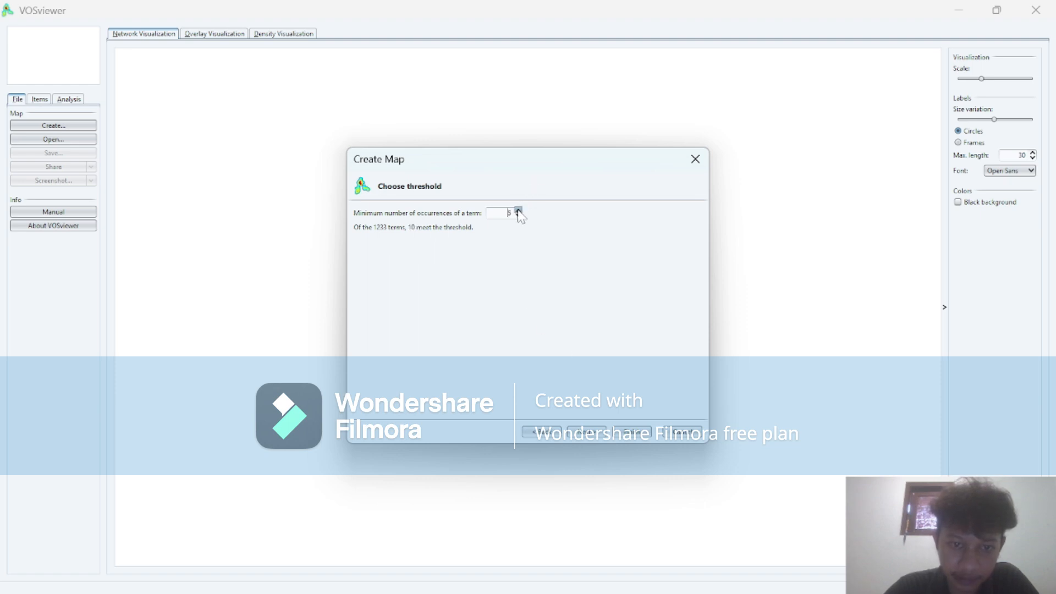
pyautogui.click(518, 211)
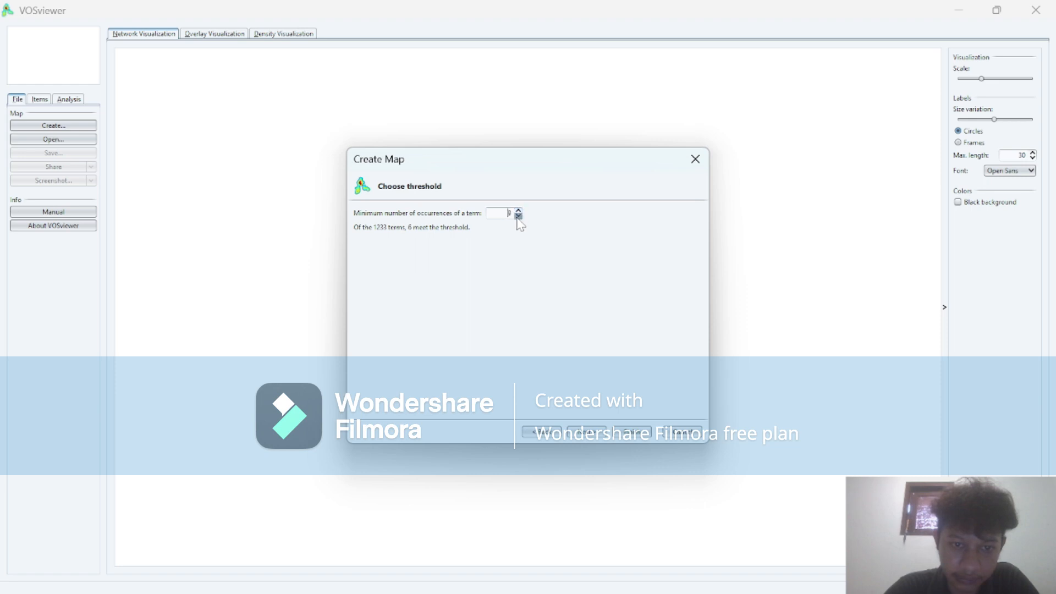
pyautogui.click(518, 215)
pyautogui.click(577, 438)
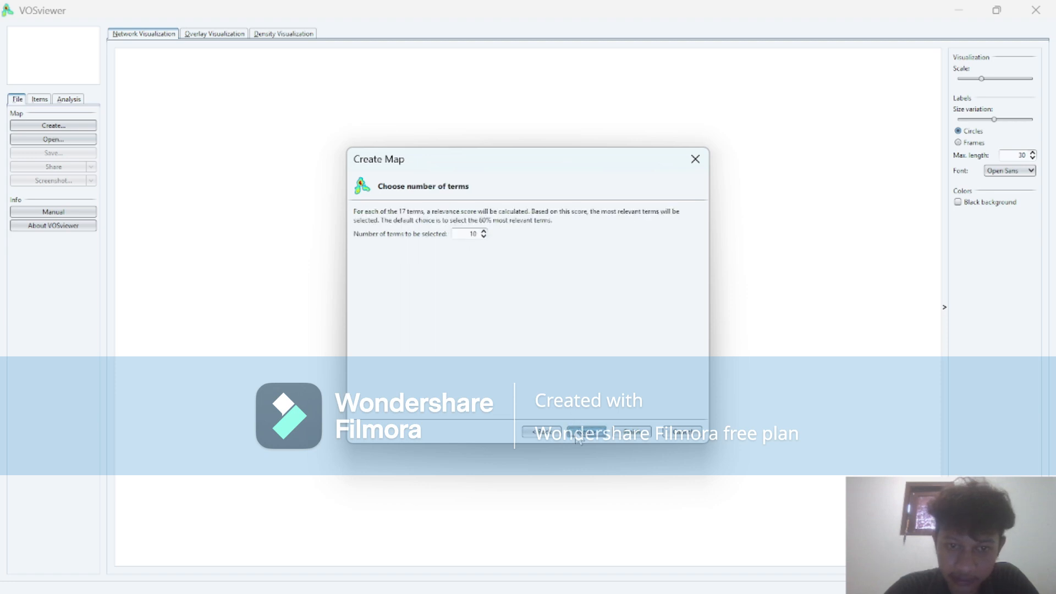
# Set the number of terms to be selected to 10 and proceed to verifying the terms.
pyautogui.click(483, 235)
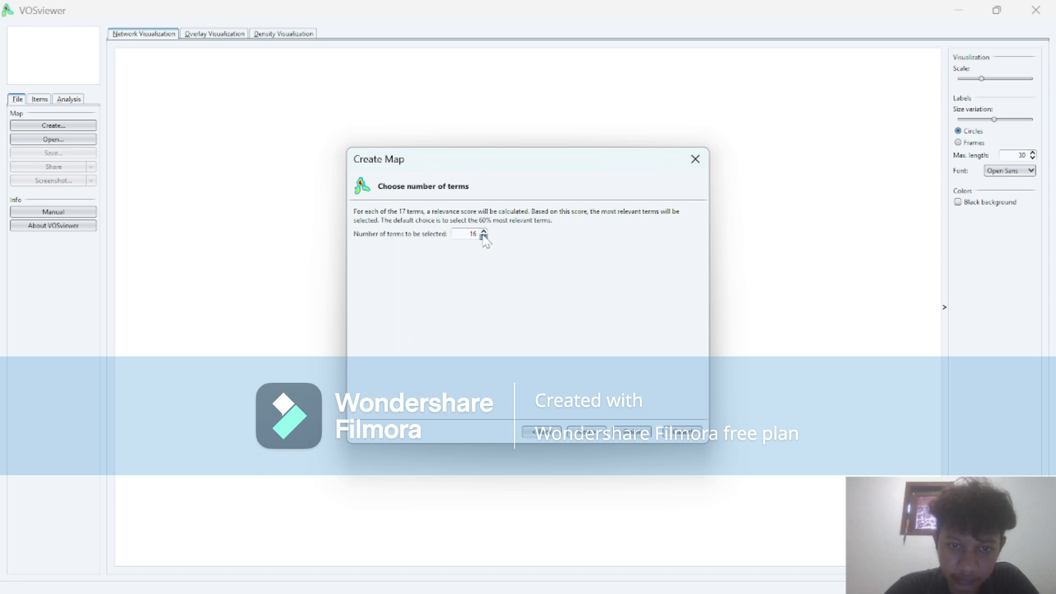
pyautogui.click(484, 237)
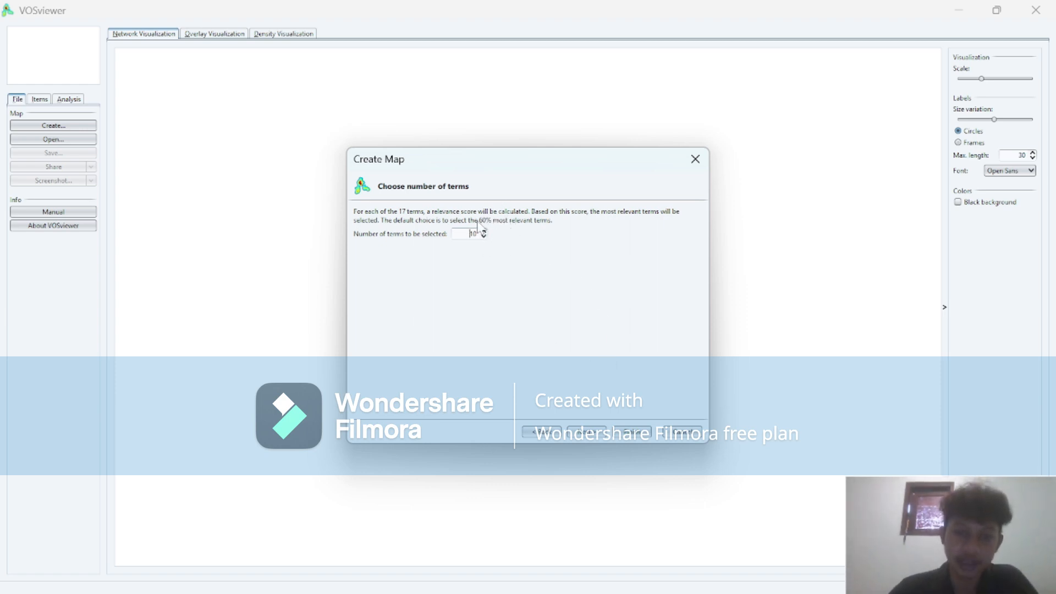
pyautogui.click(587, 432)
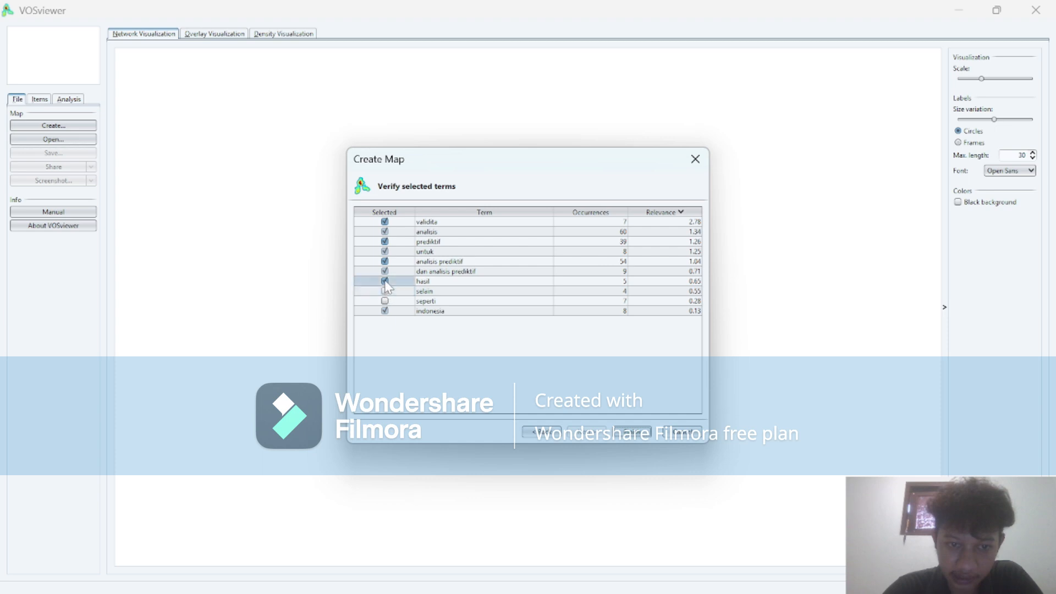
# Exclude untuk, dan analisis prediktif, hasil, selain, seperti and indonesia from the selected terms, and generate the map.
pyautogui.click(385, 312)
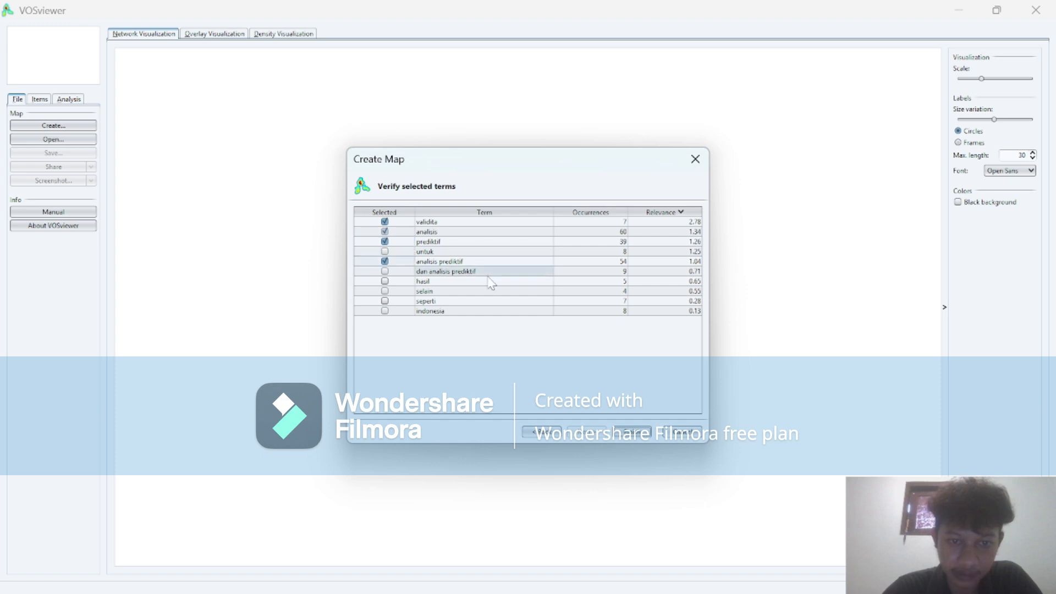
pyautogui.click(632, 432)
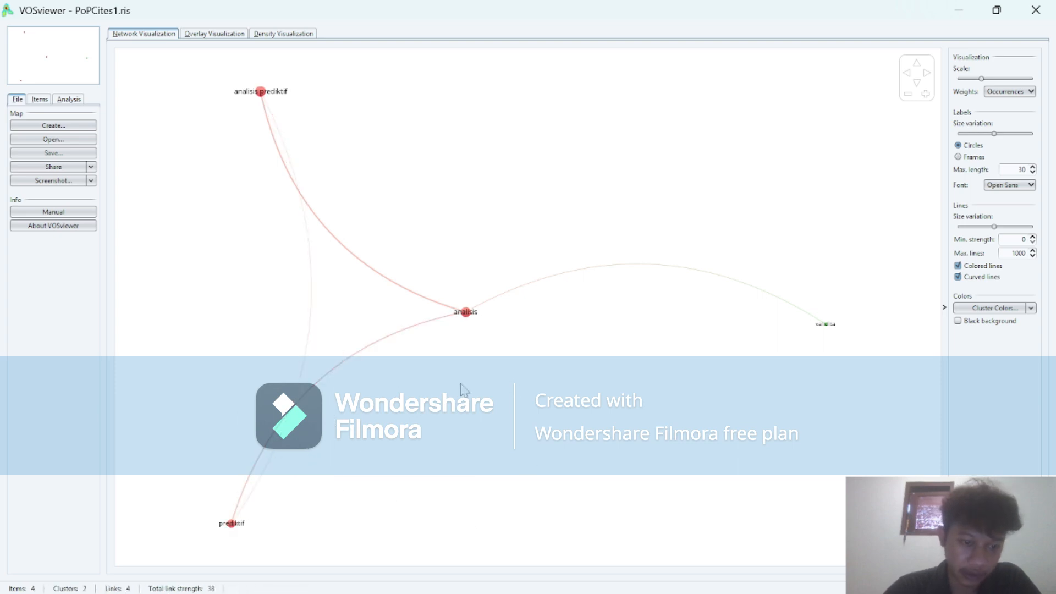
# Save a screenshot of the density visualization as the PNG file analysis prediktif in the Jurnal analysis polusi folder.
pyautogui.click(222, 34)
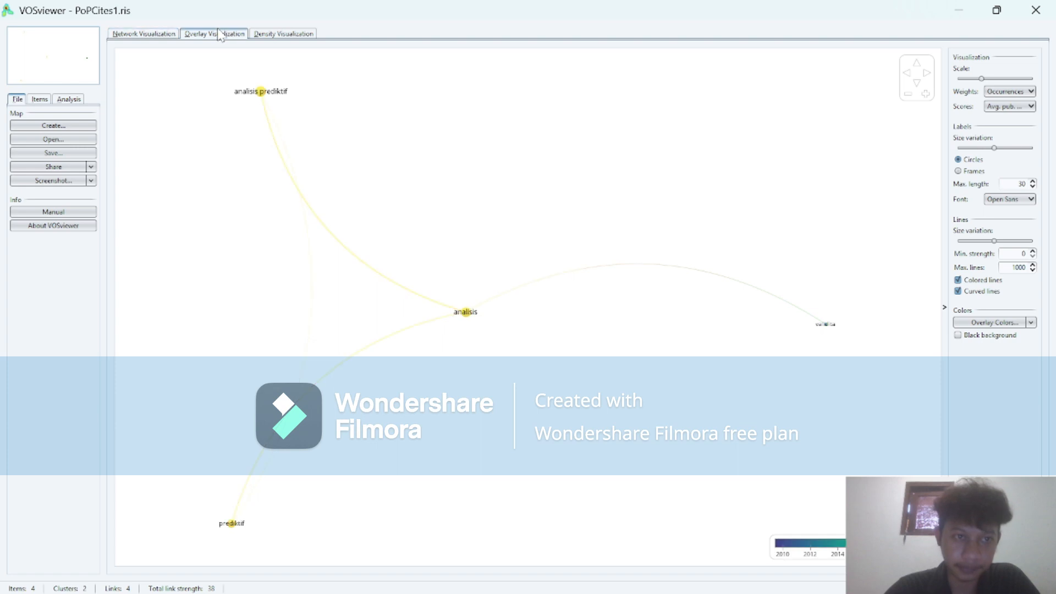
pyautogui.click(260, 35)
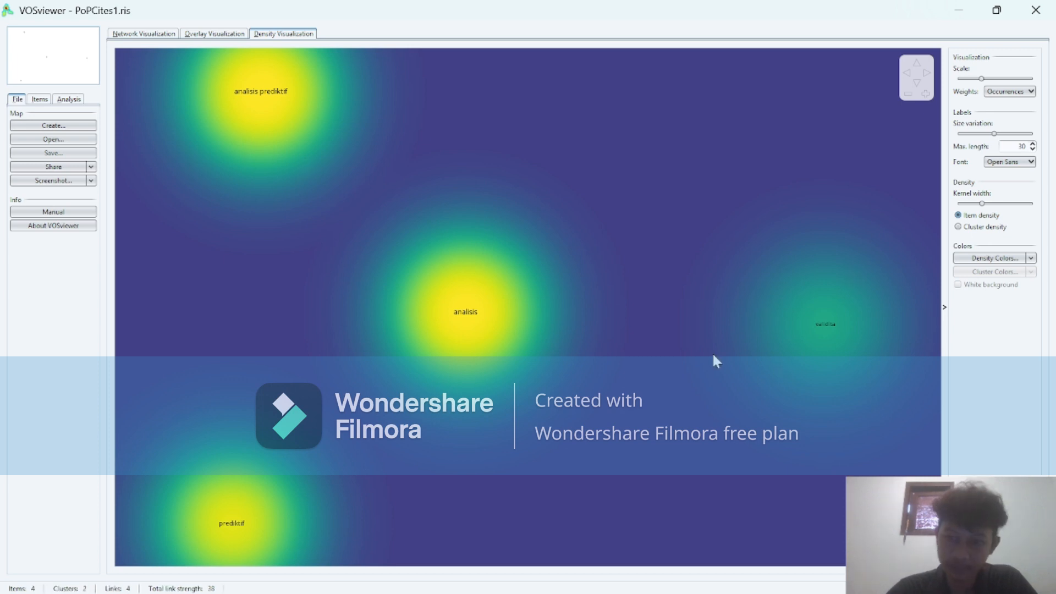
pyautogui.click(54, 180)
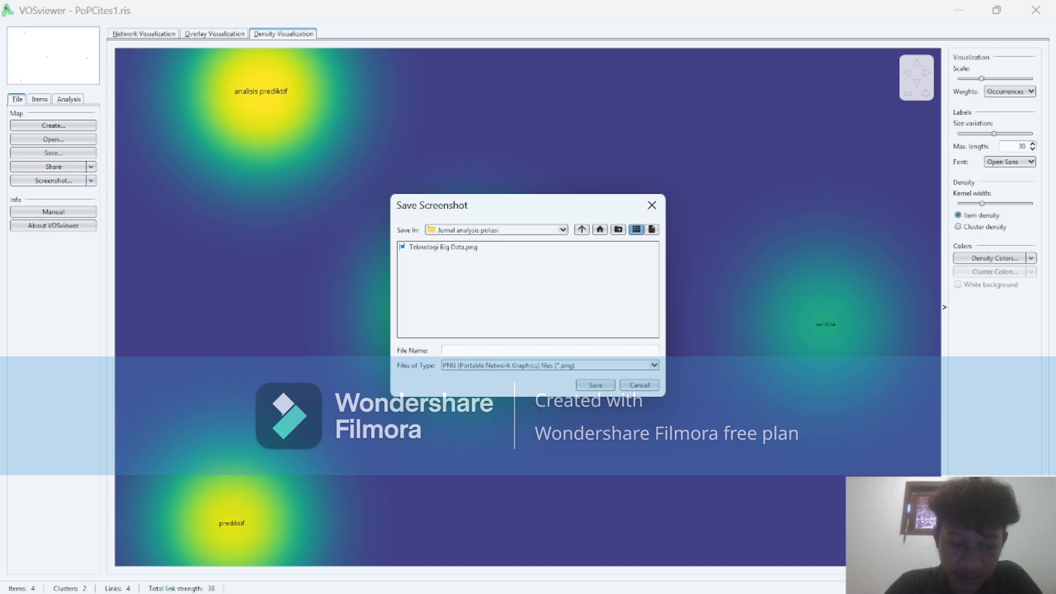
pyautogui.write('analysis prediktif')
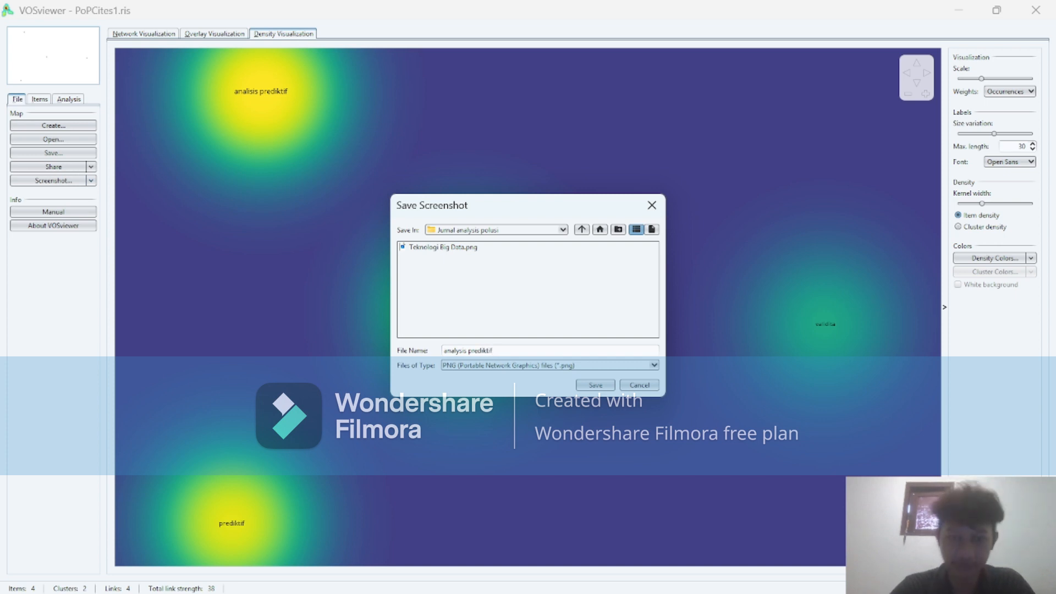
pyautogui.click(587, 385)
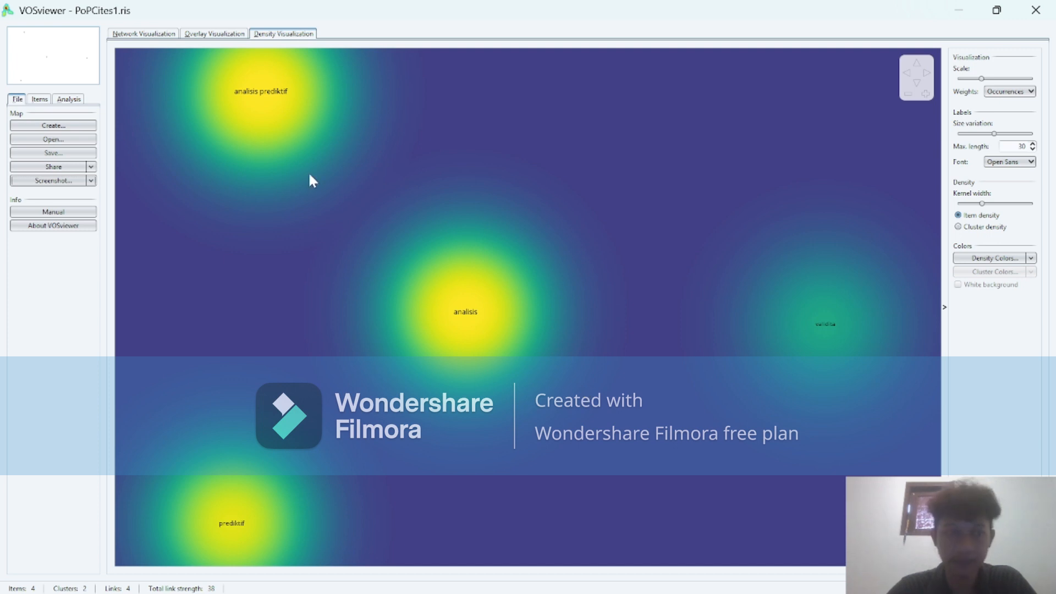
# Start a new text-data map from reference manager files and load PoPCites2.ris from the Jurnal analysis polusi folder.
pyautogui.click(71, 126)
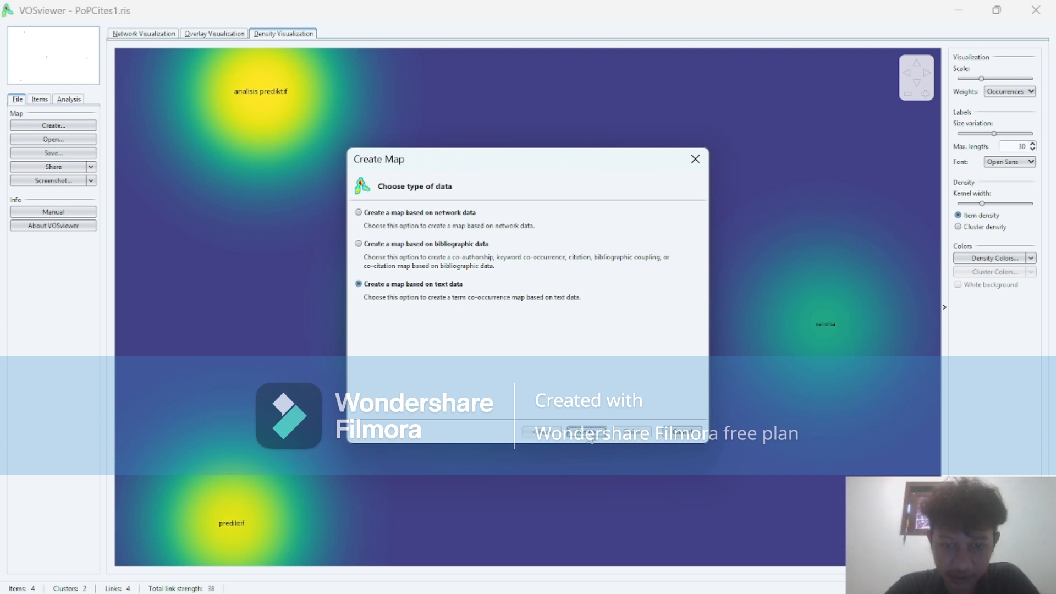
pyautogui.click(588, 432)
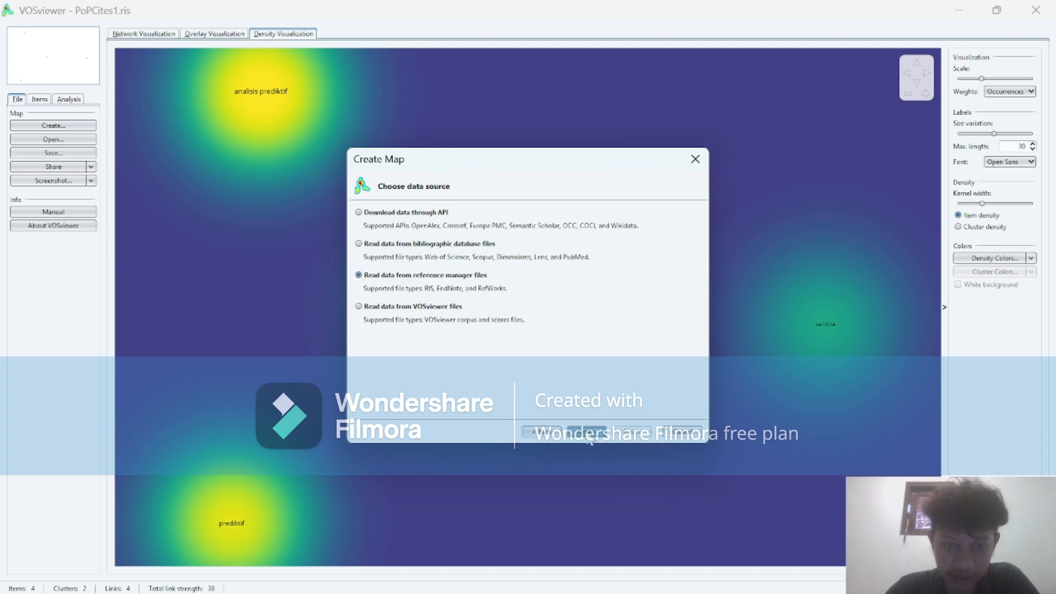
pyautogui.click(588, 432)
pyautogui.click(690, 242)
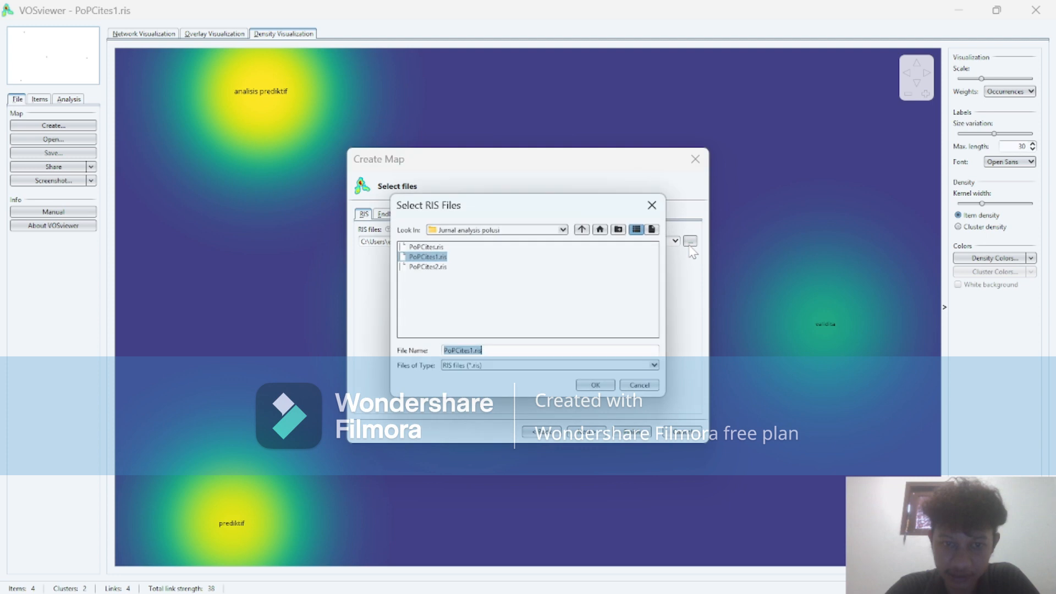
pyautogui.click(441, 268)
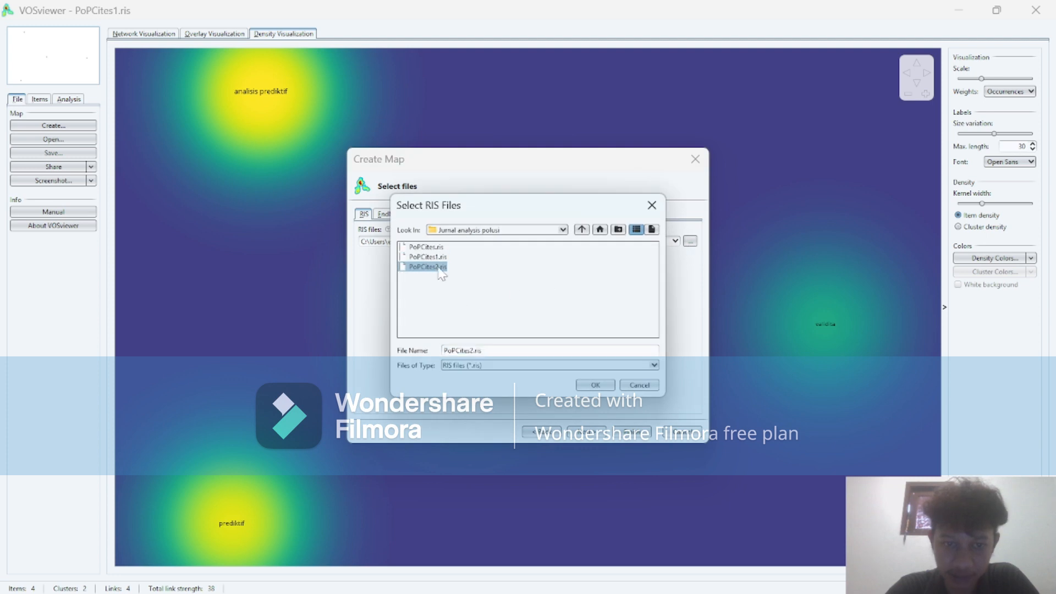
pyautogui.click(596, 386)
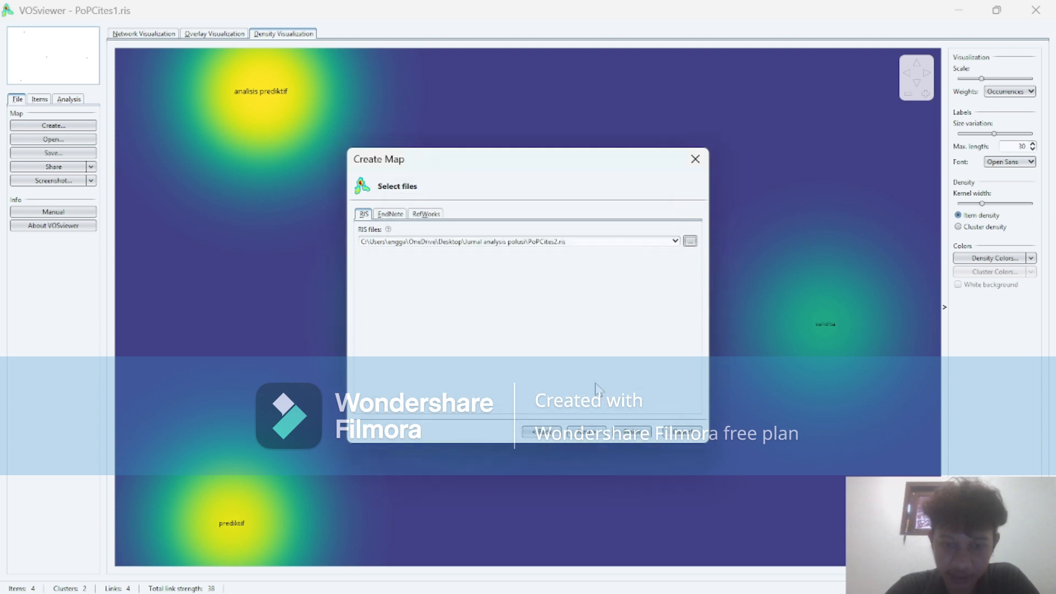
pyautogui.click(585, 435)
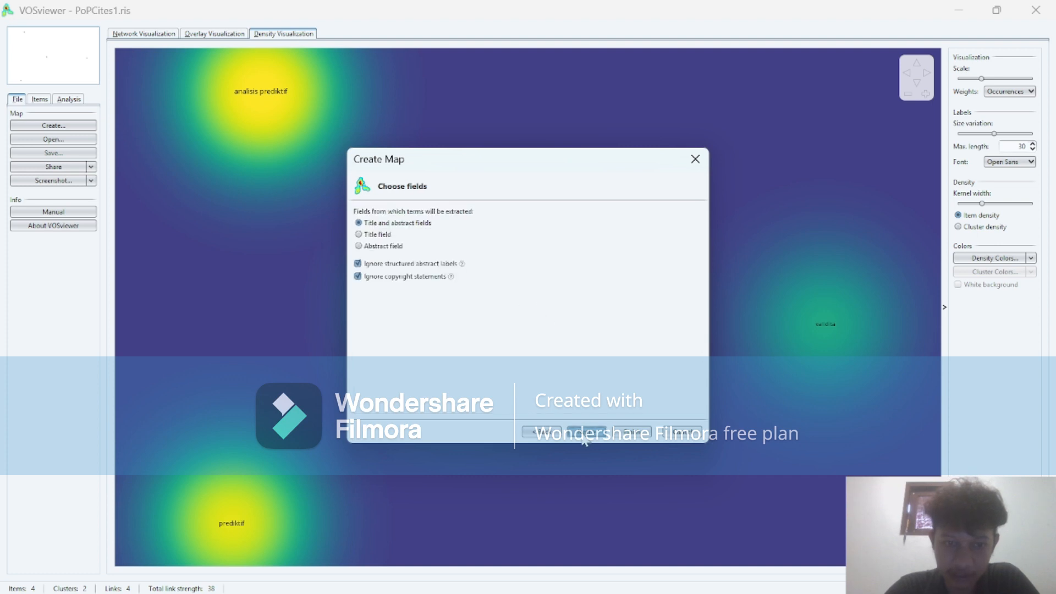
# Extract title and abstract terms with binary counting, lower the minimum number of occurrences, and accept 15 terms to be selected.
pyautogui.click(584, 434)
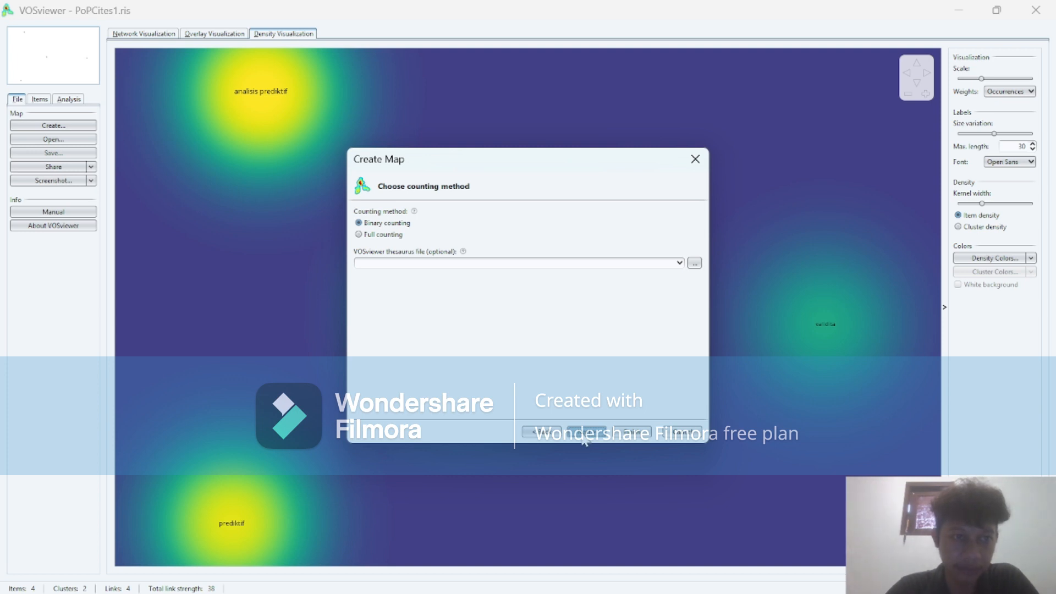
pyautogui.moveTo(706, 576)
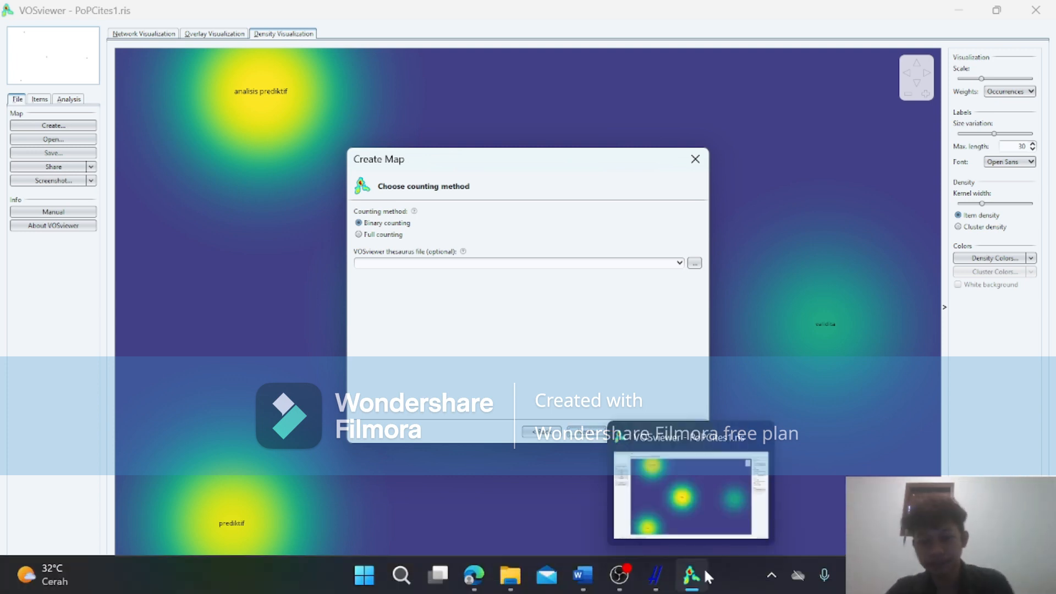
pyautogui.moveTo(655, 575)
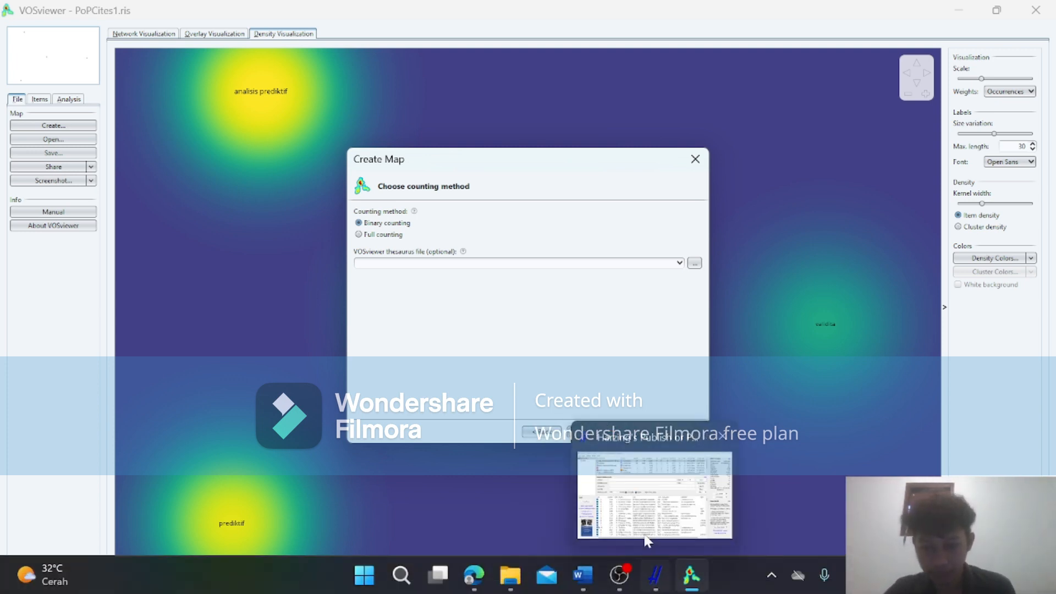
pyautogui.moveTo(648, 514)
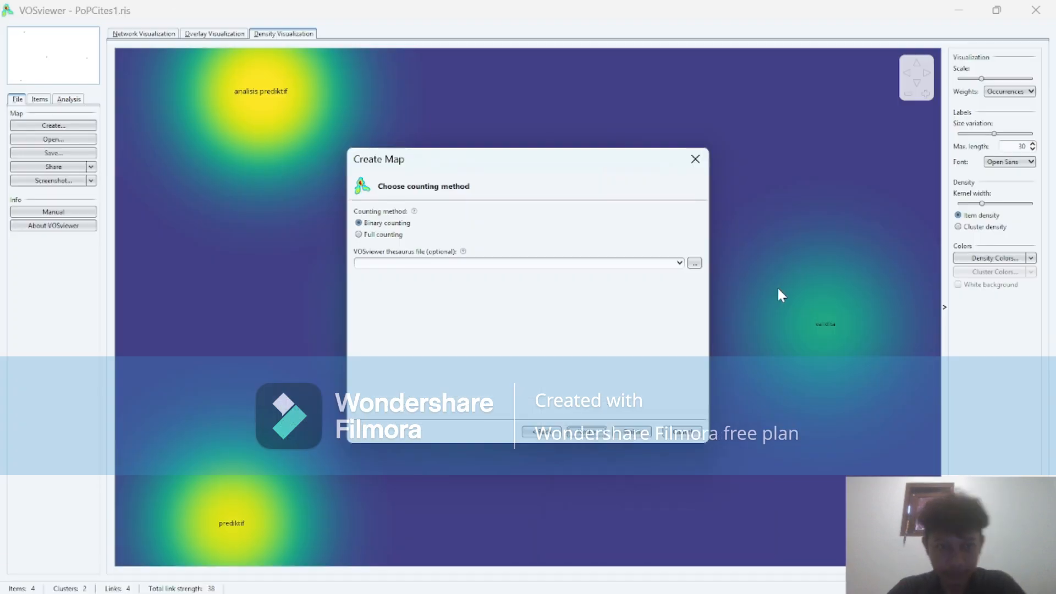
pyautogui.click(587, 433)
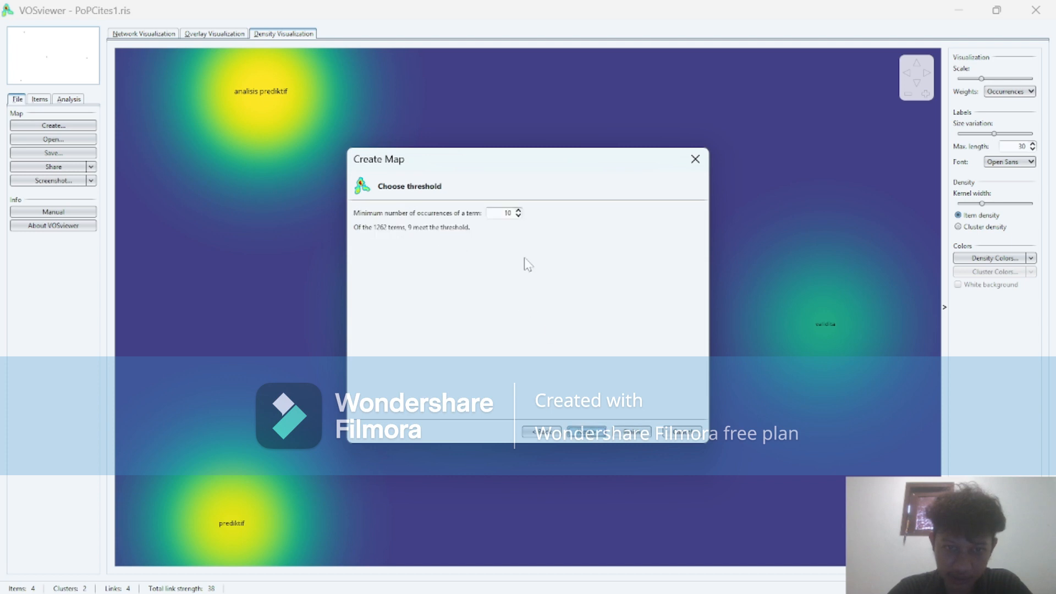
pyautogui.click(517, 210)
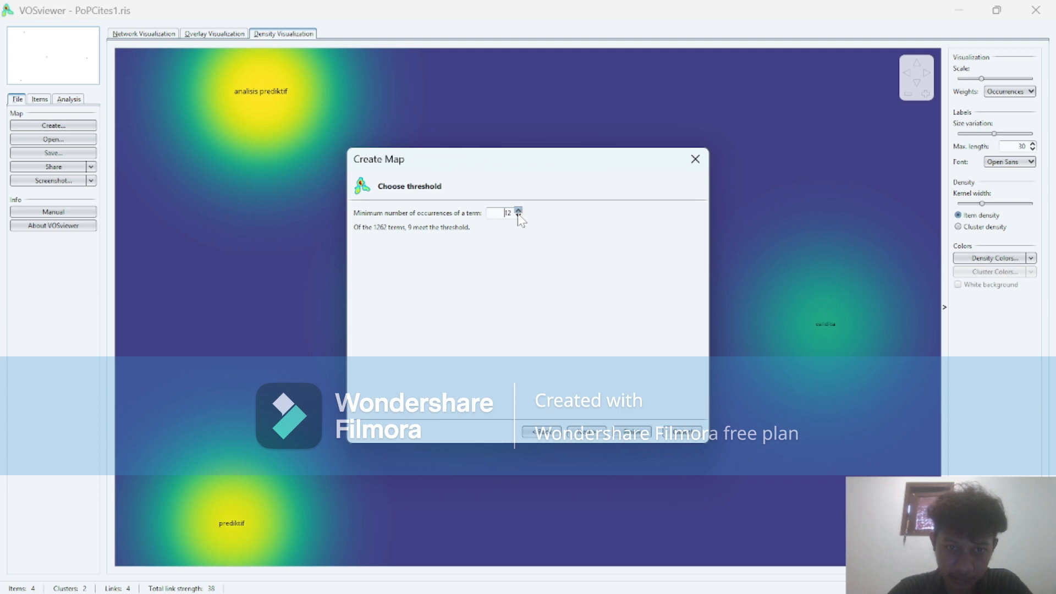
pyautogui.click(518, 216)
pyautogui.click(518, 216)
pyautogui.click(518, 216)
pyautogui.click(585, 432)
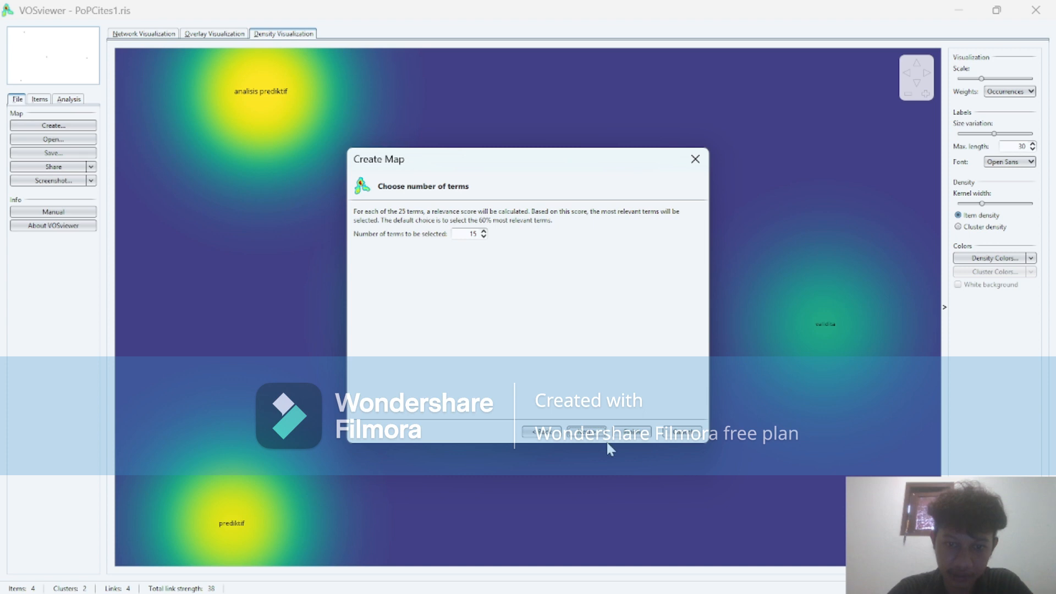
pyautogui.click(579, 437)
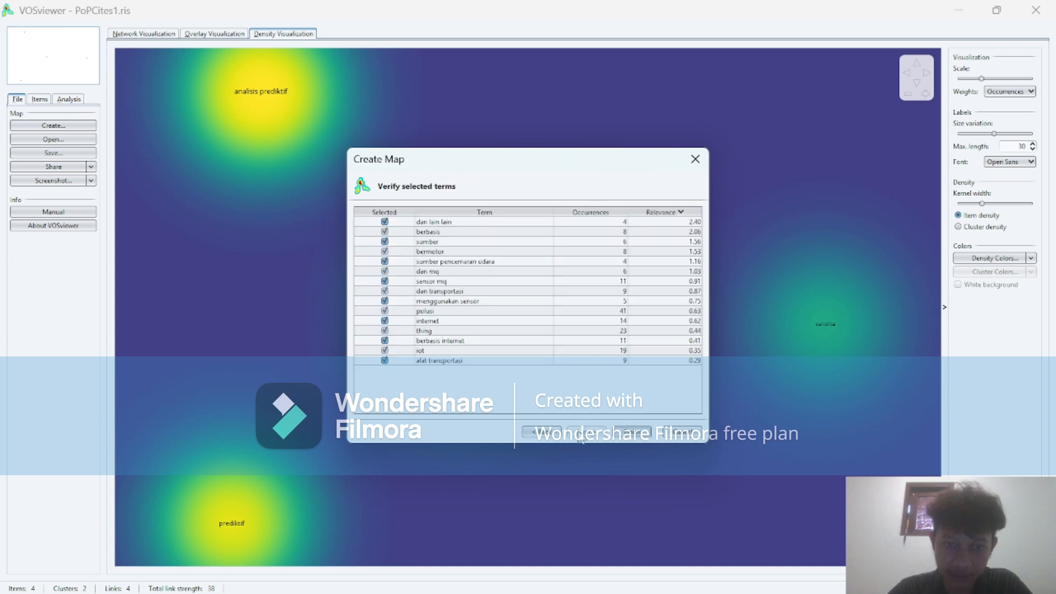
# Exclude dan lain lain, dan mq, internet and thing from the selected terms, and generate the map.
pyautogui.click(506, 252)
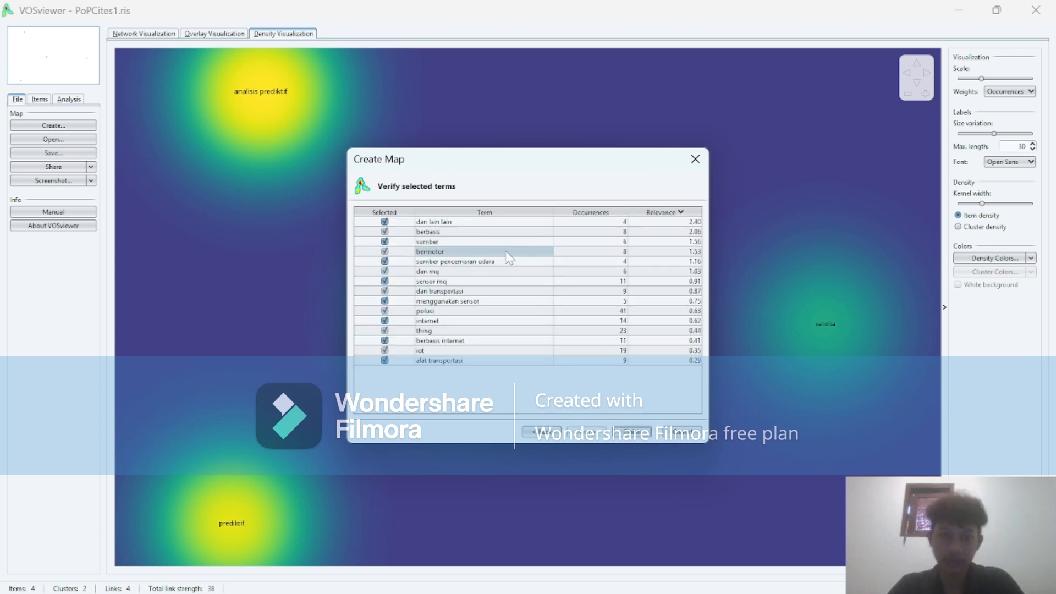
pyautogui.click(384, 223)
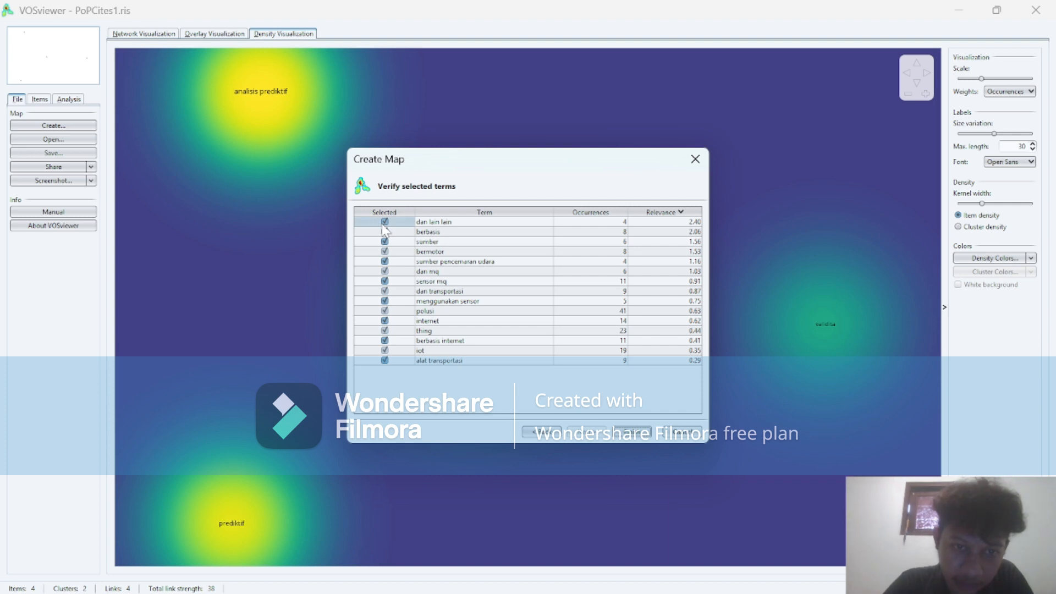
pyautogui.click(383, 233)
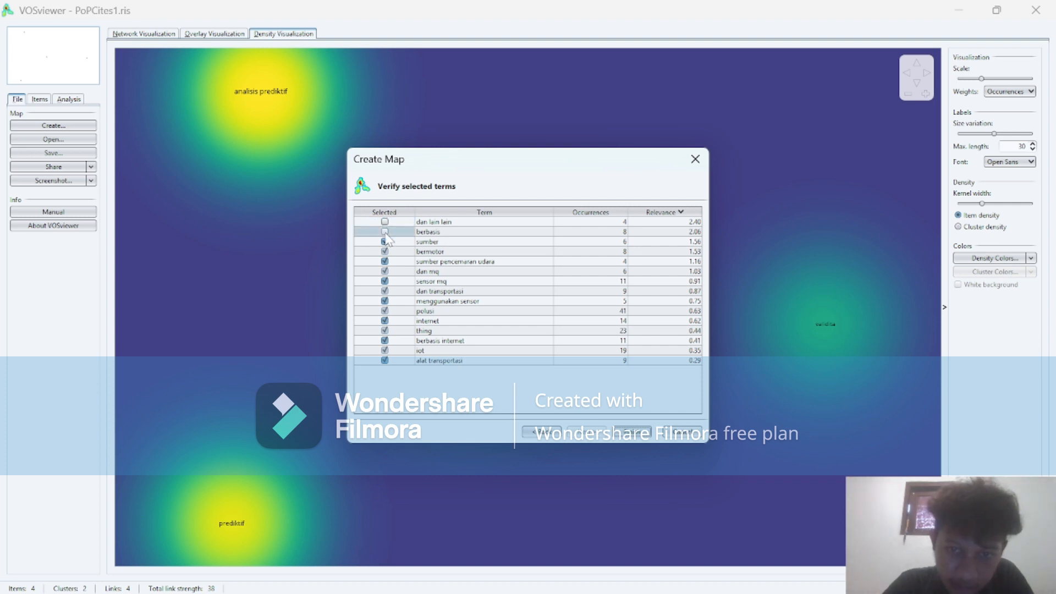
pyautogui.click(384, 243)
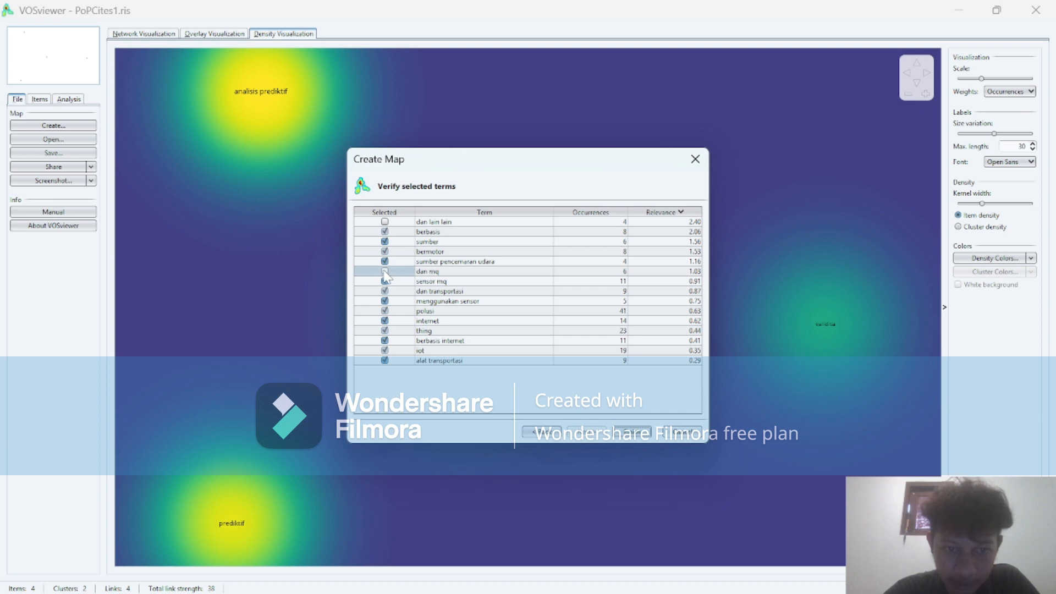
pyautogui.click(386, 323)
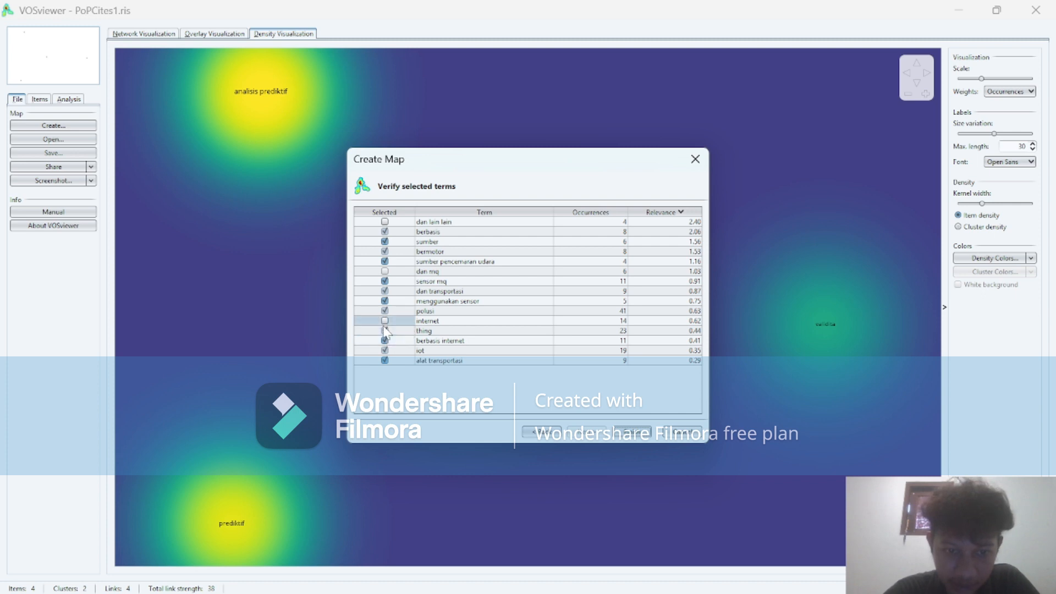
pyautogui.click(386, 331)
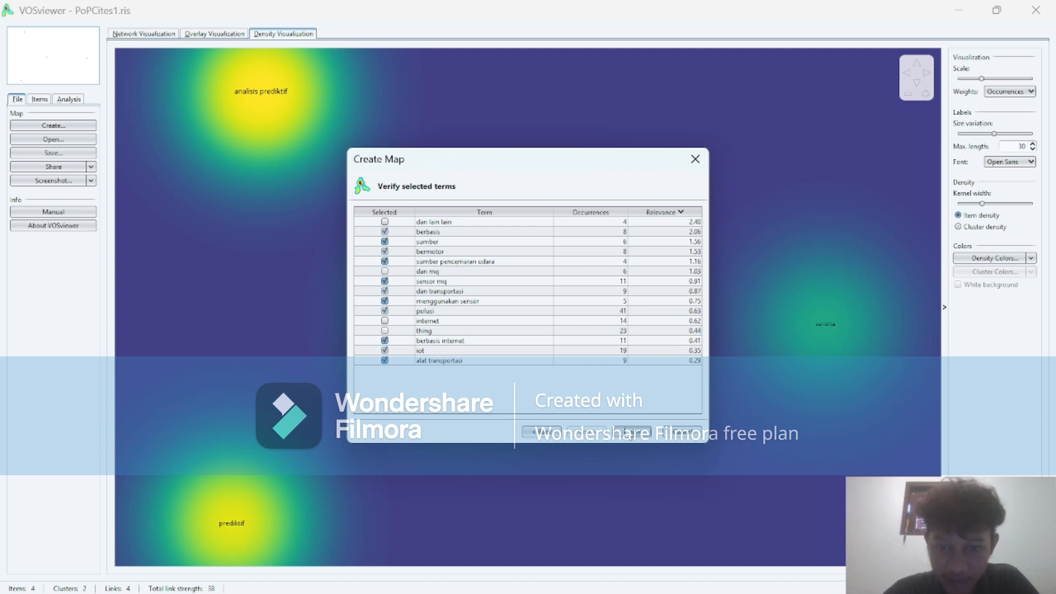
pyautogui.click(632, 432)
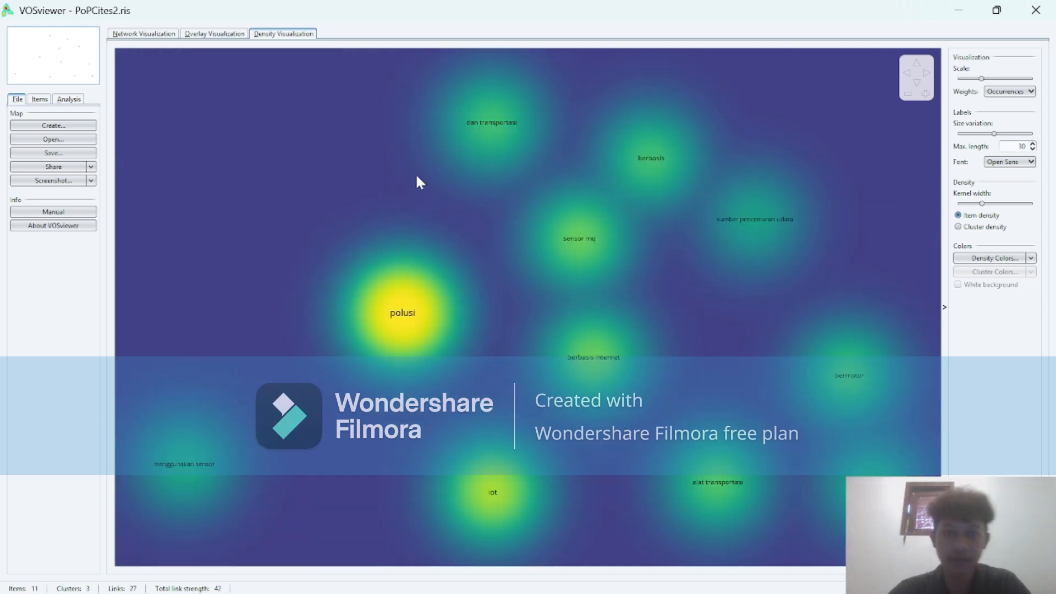
# Examine the links and clusters of the PoPCites2 terms in the network visualization and compare them with the overlay visualization.
pyautogui.click(125, 34)
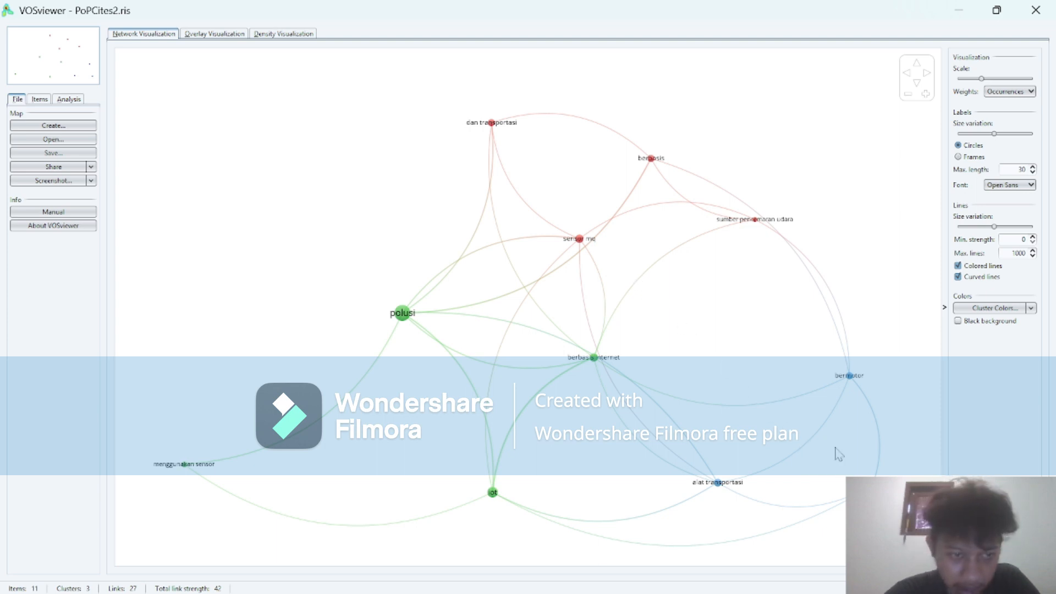
pyautogui.moveTo(177, 469)
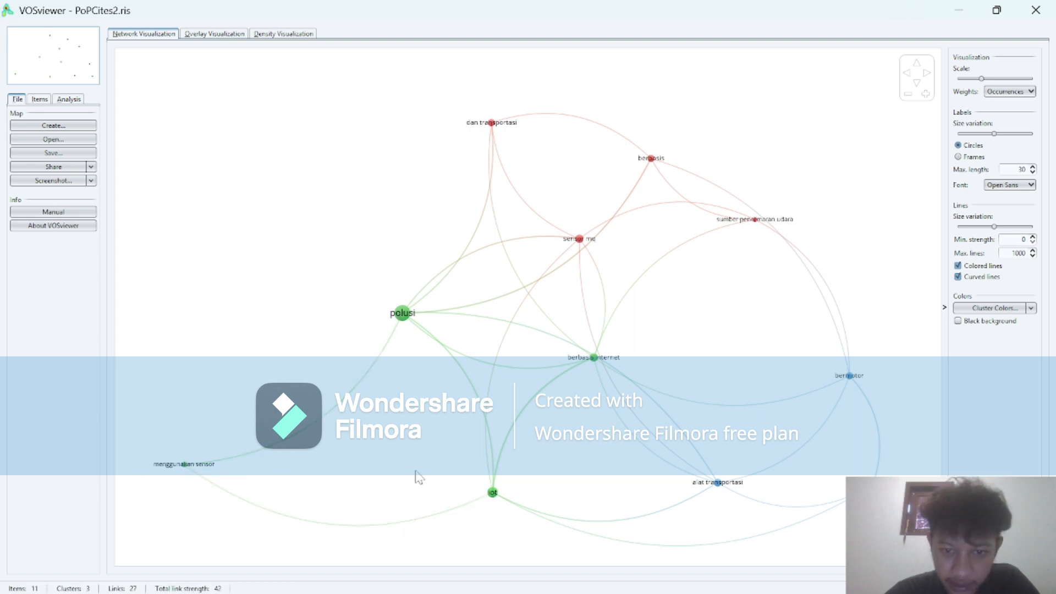
pyautogui.moveTo(499, 492)
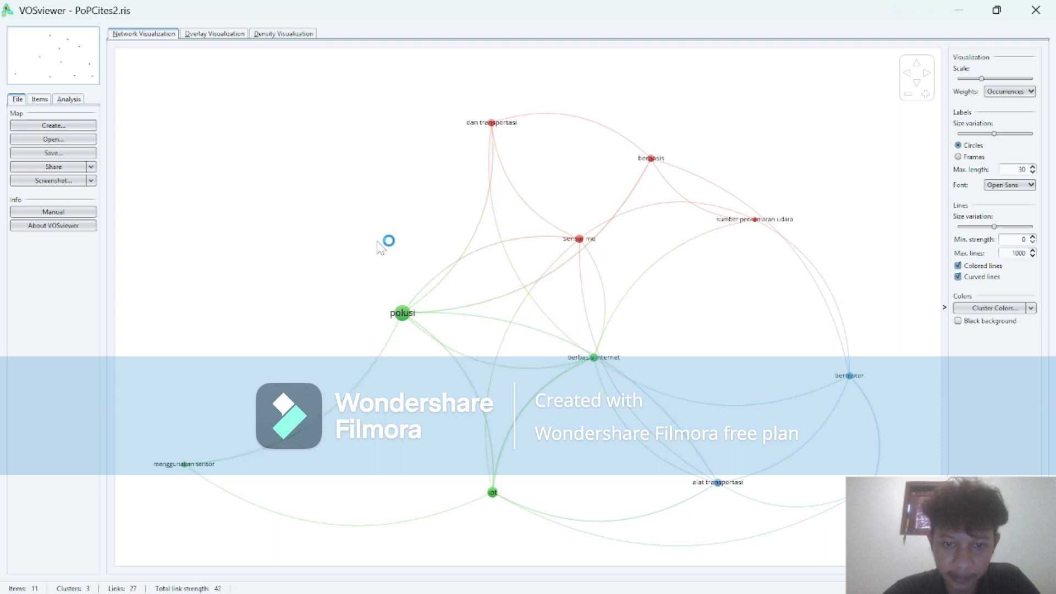
pyautogui.click(218, 35)
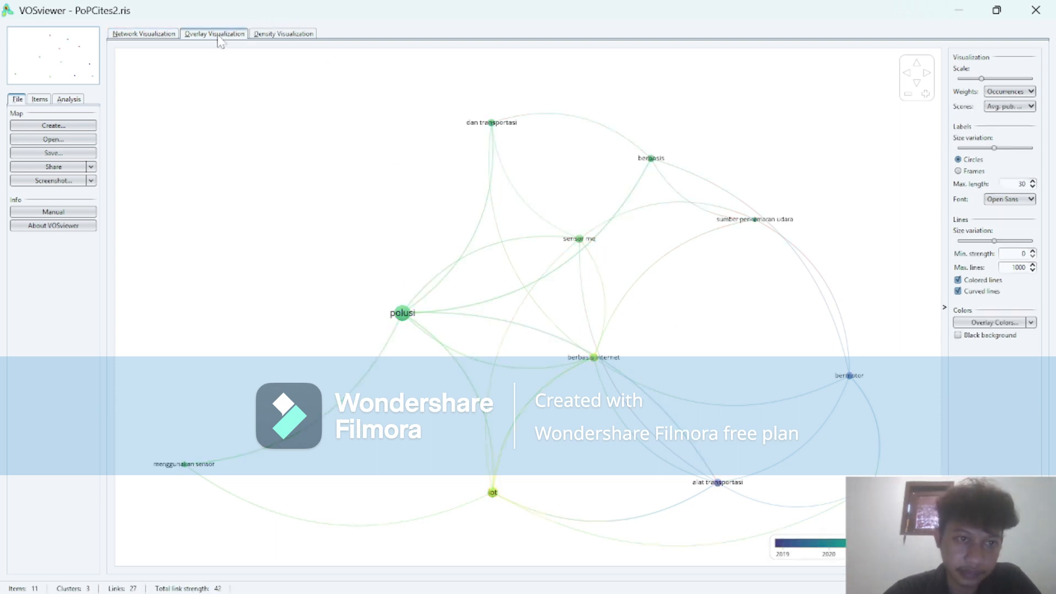
pyautogui.click(159, 34)
pyautogui.click(190, 34)
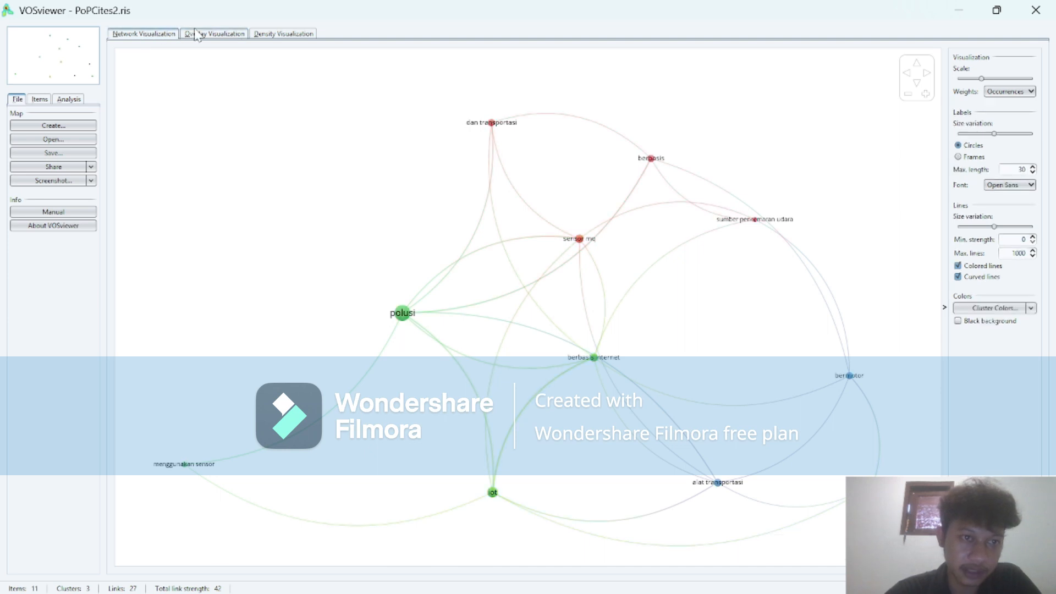
pyautogui.click(148, 34)
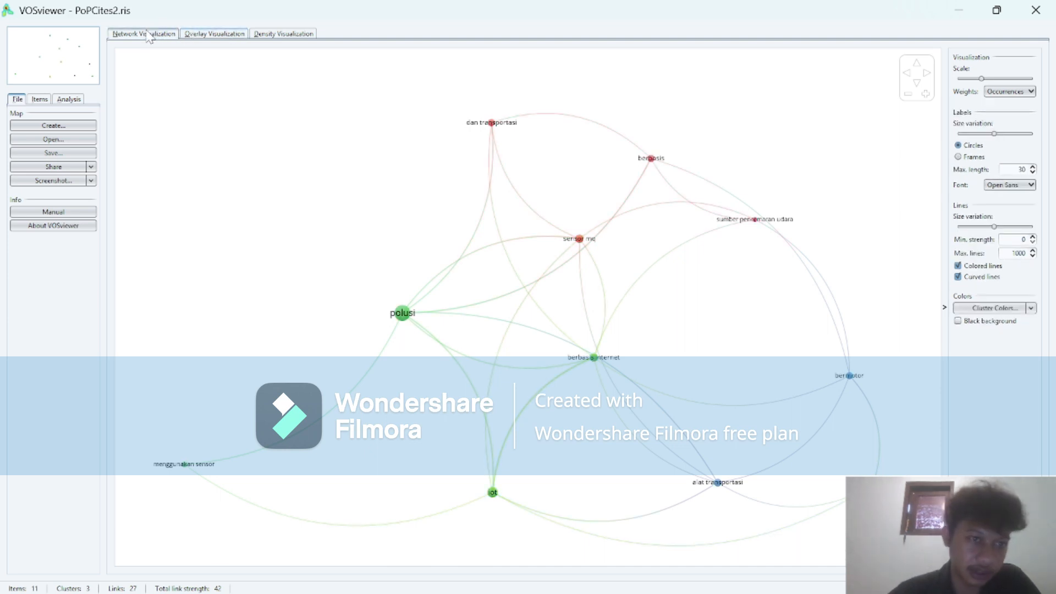
pyautogui.click(197, 34)
# Save a screenshot of the density visualization as the PNG file ketiga in the Jurnal analysis polusi folder.
pyautogui.click(273, 34)
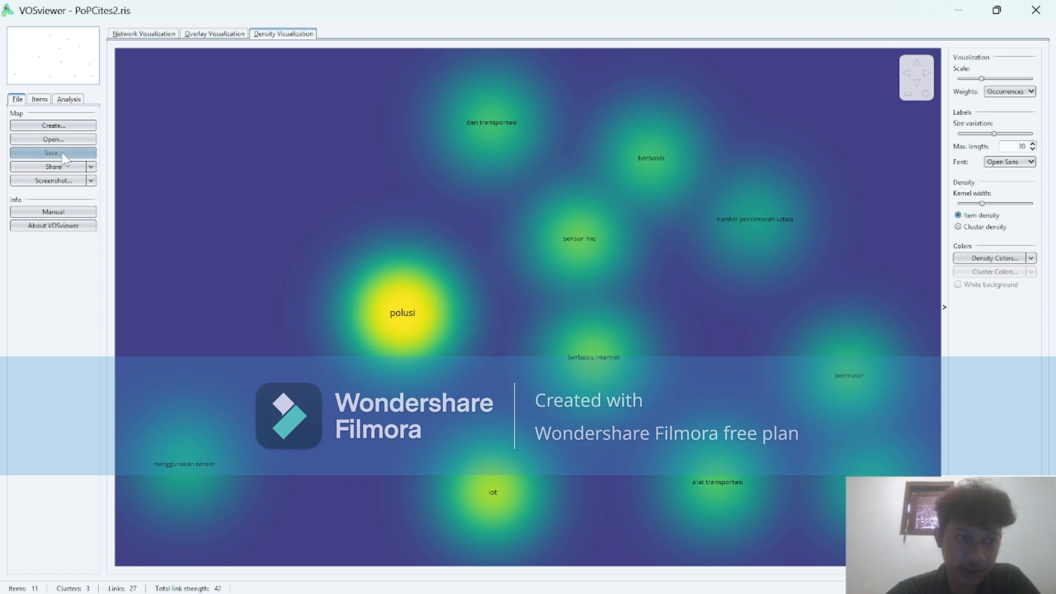
pyautogui.click(64, 156)
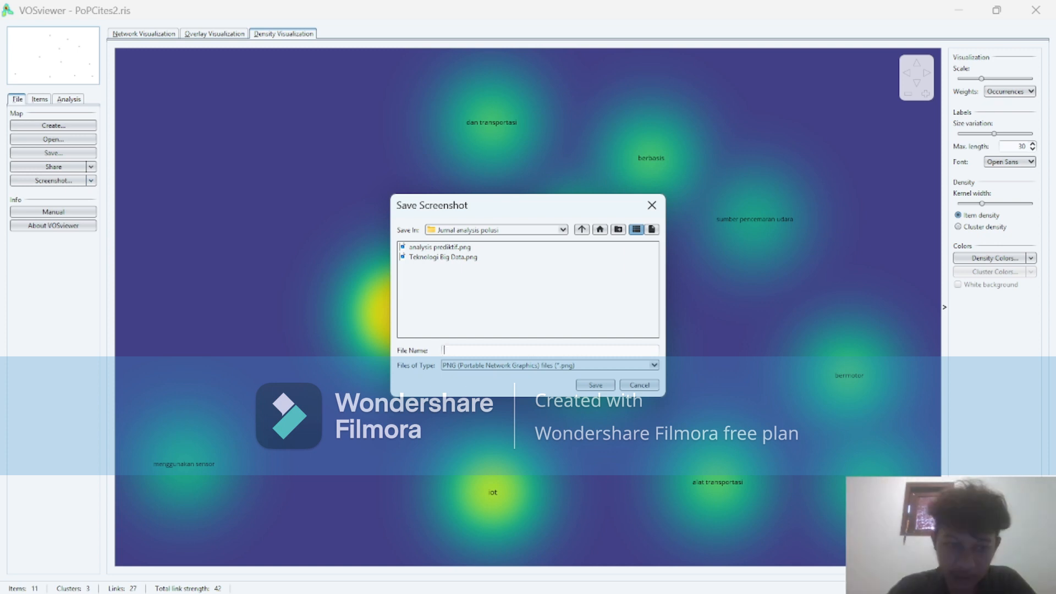
pyautogui.write('ketiga')
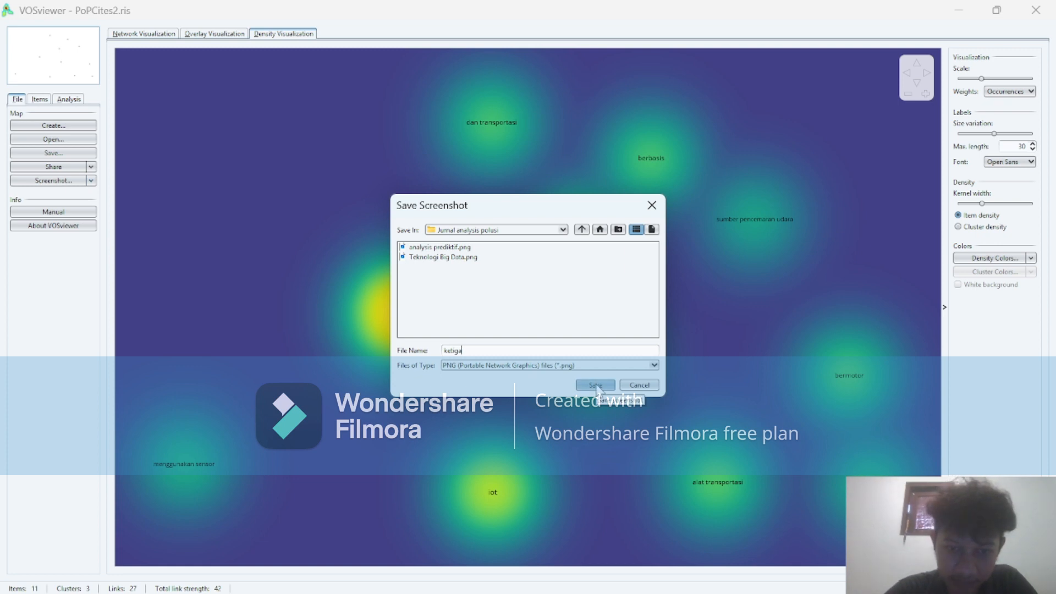
pyautogui.click(597, 387)
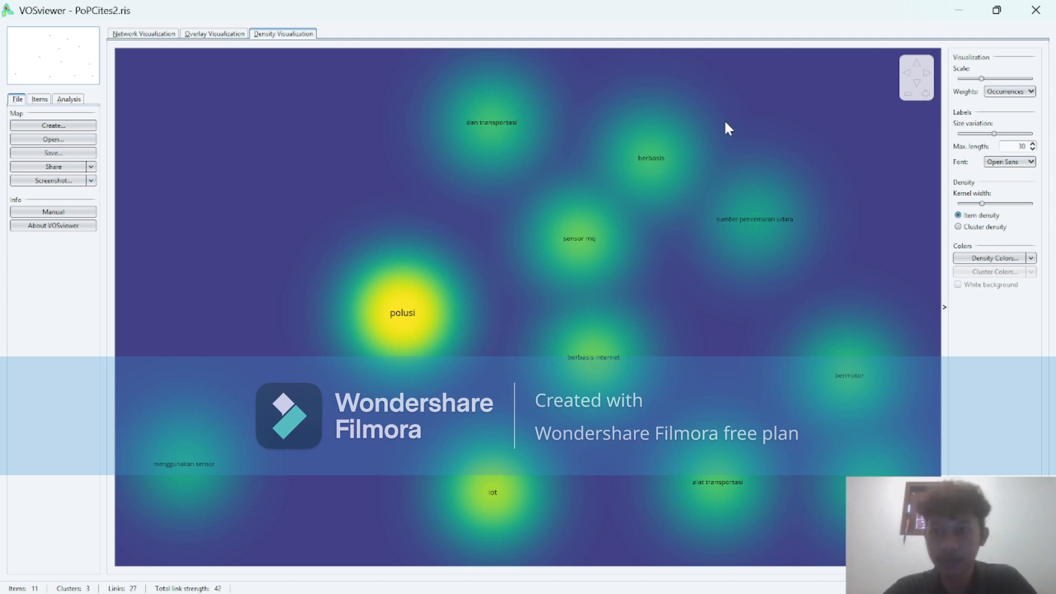
# Minimize the density map window, switch to OBS Studio, and stop the running screen recording.
pyautogui.click(957, 11)
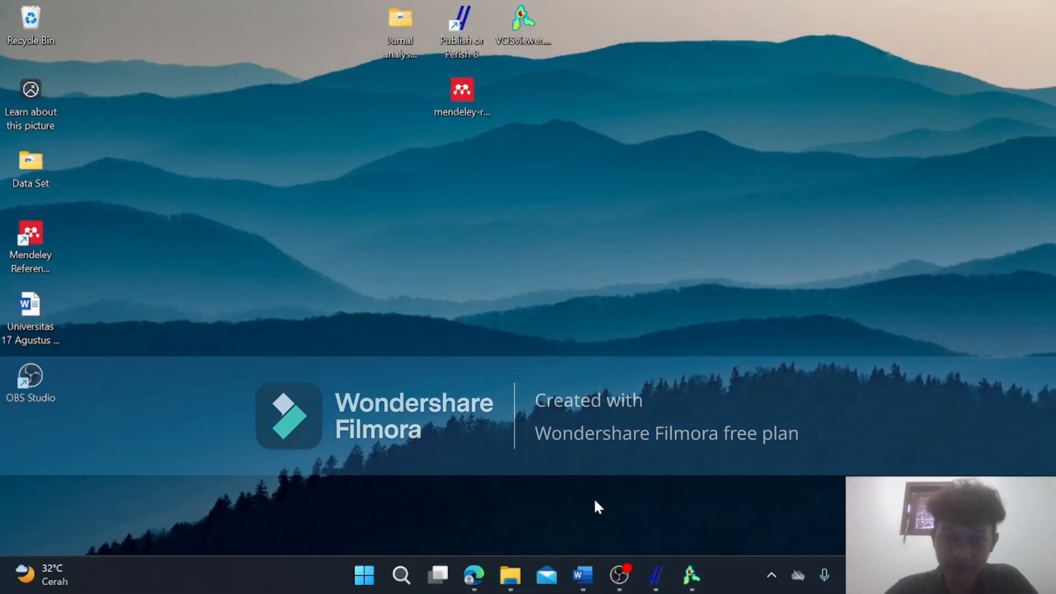
pyautogui.moveTo(577, 571)
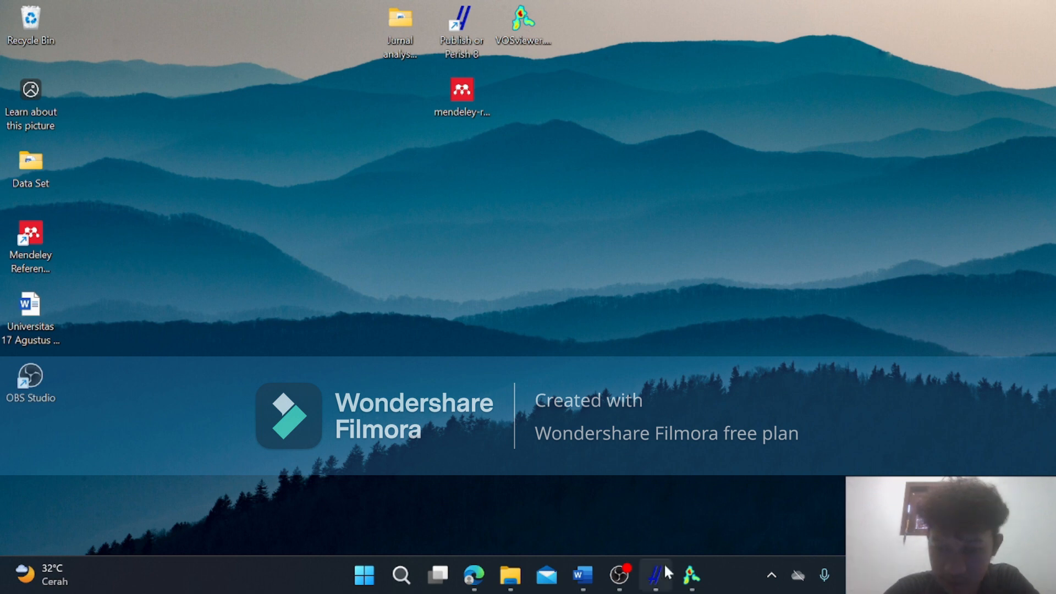
pyautogui.moveTo(619, 574)
pyautogui.click(616, 502)
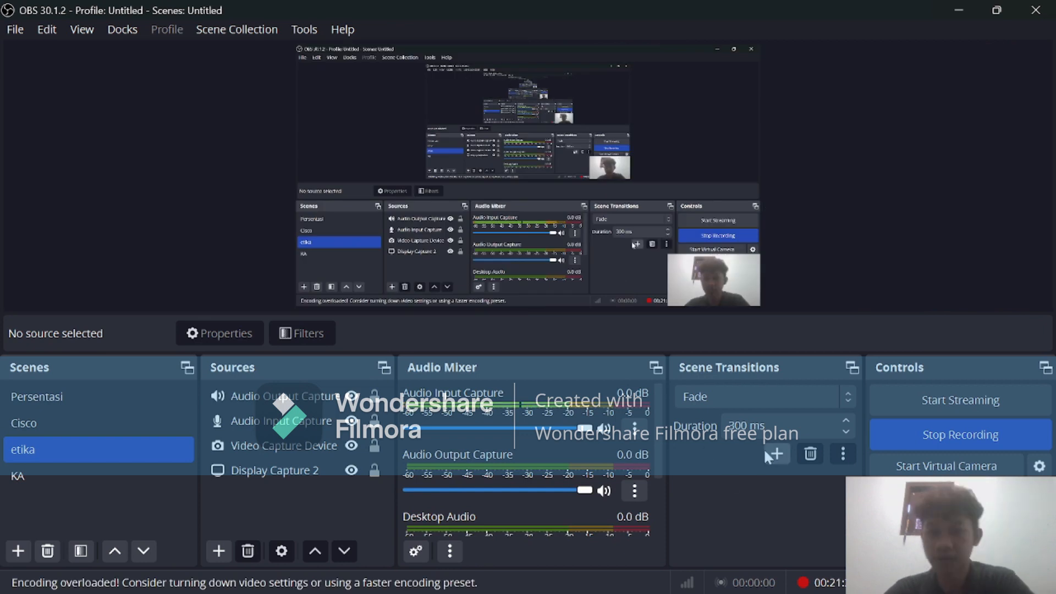
pyautogui.click(940, 438)
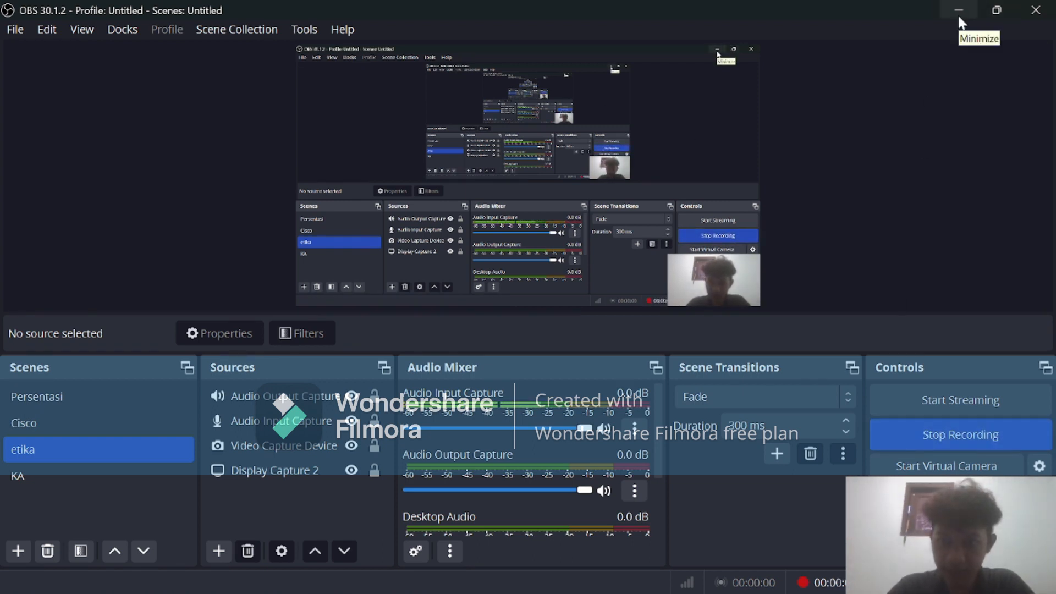
pyautogui.click(959, 12)
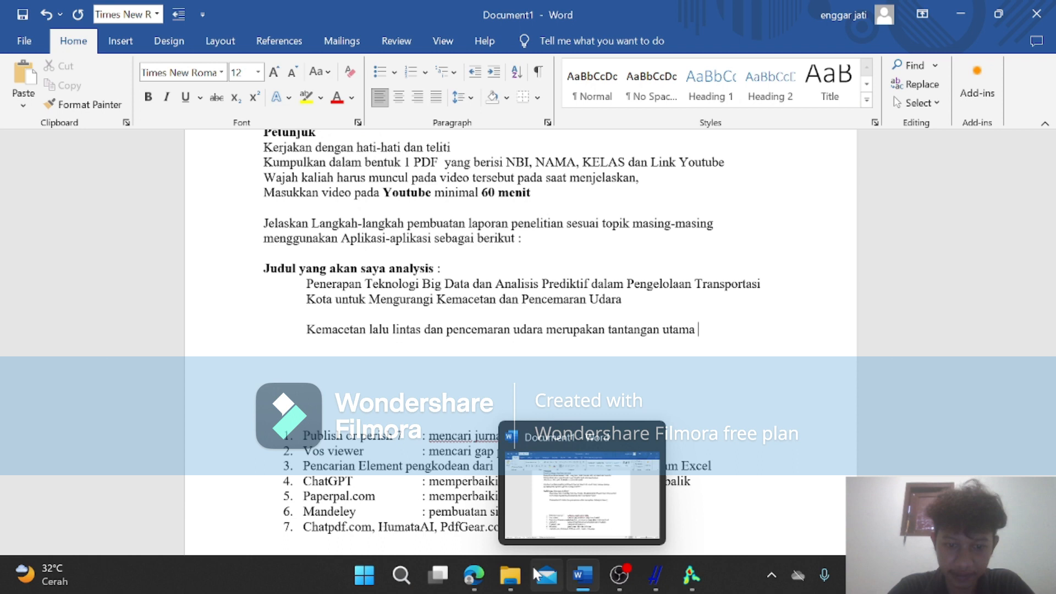
# Switch to the browser and copy the two introduction paragraphs below the Pendahuluan heading from the WhatsApp message.
pyautogui.moveTo(473, 575)
pyautogui.click(481, 497)
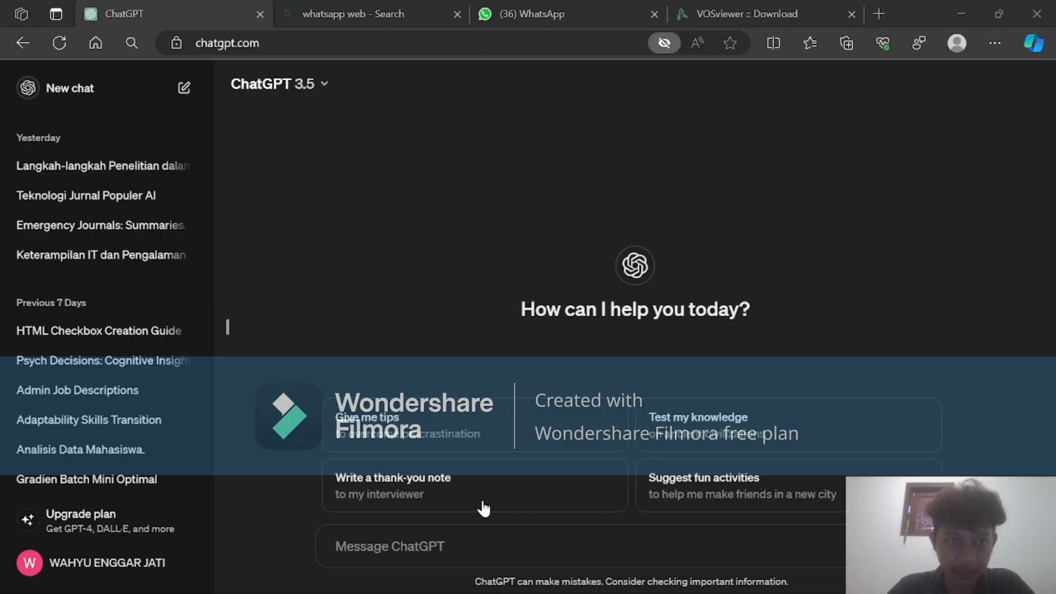
pyautogui.click(531, 14)
pyautogui.moveTo(604, 404)
pyautogui.mouseDown()
pyautogui.moveTo(705, 526)
pyautogui.moveTo(604, 397)
pyautogui.mouseUp()
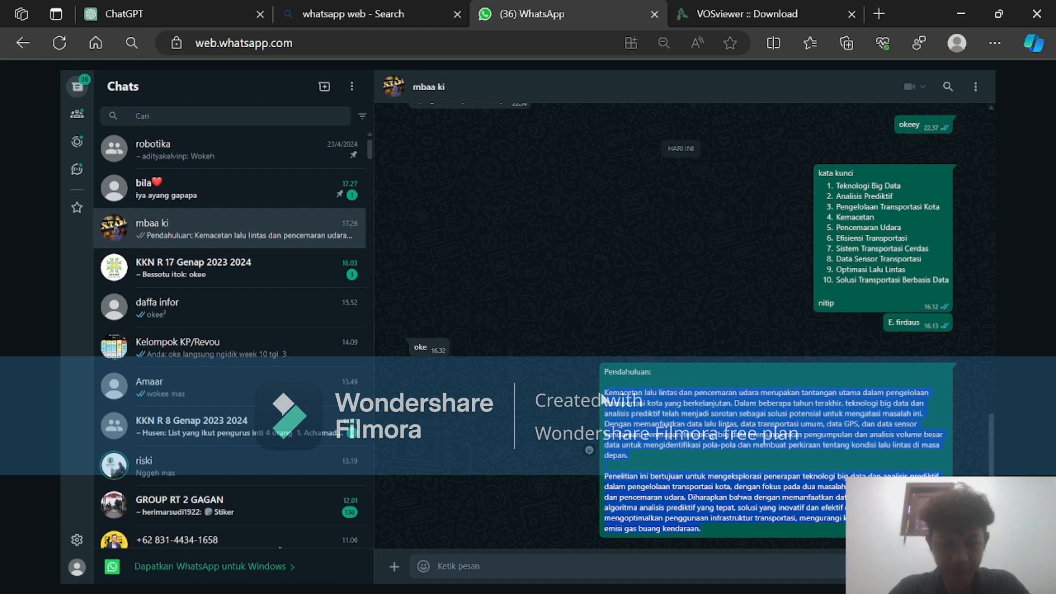
pyautogui.click(731, 11)
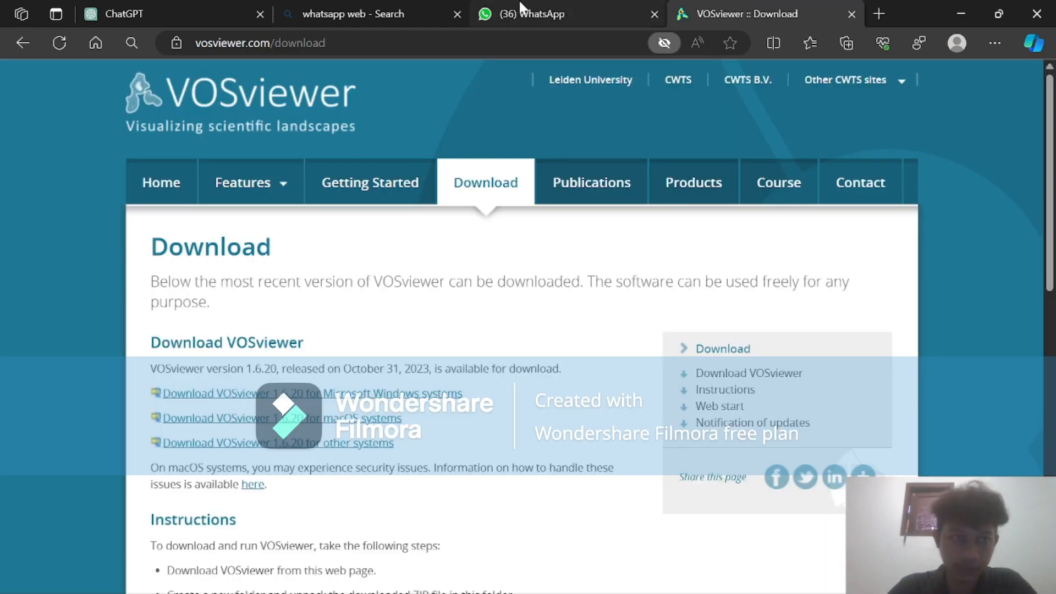
# Send ChatGPT the prompt "terjemahkan ke dalam bahasa inggris :" followed by the copied introduction paragraphs, and view the reply.
pyautogui.click(206, 5)
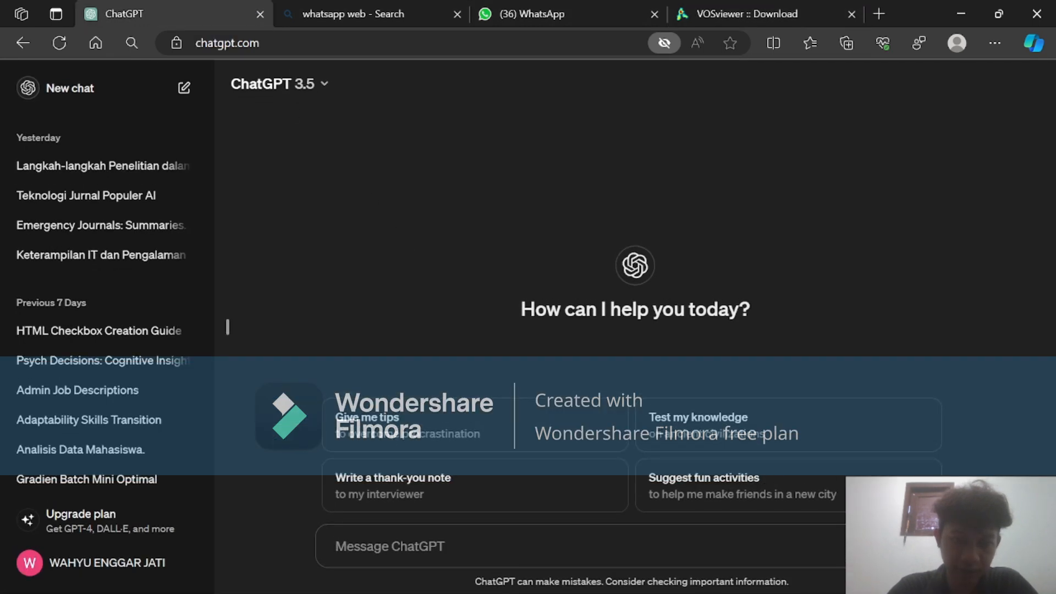
pyautogui.write('te')
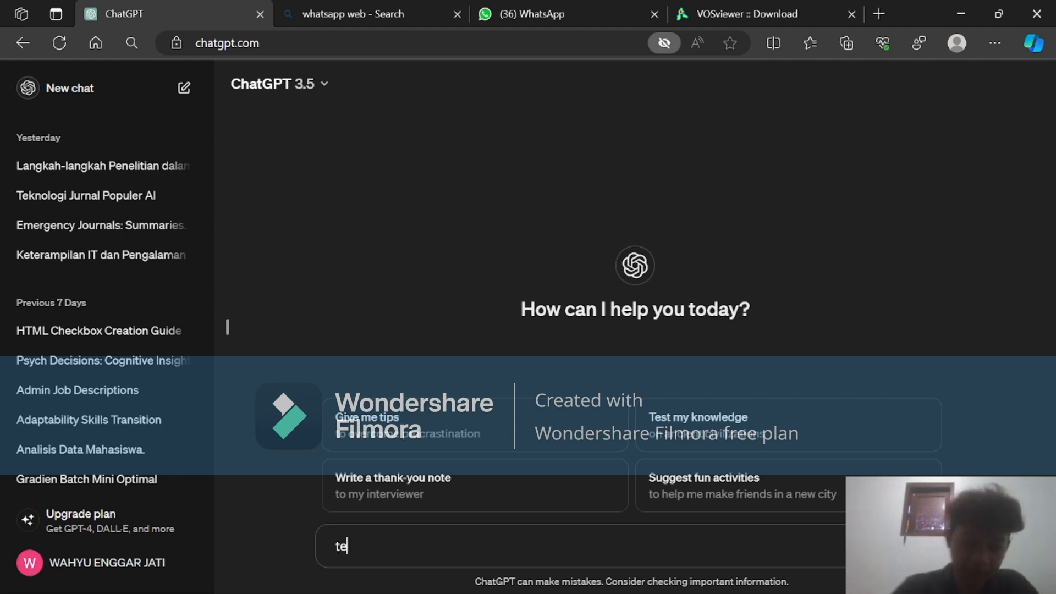
pyautogui.write('rjemahkan d')
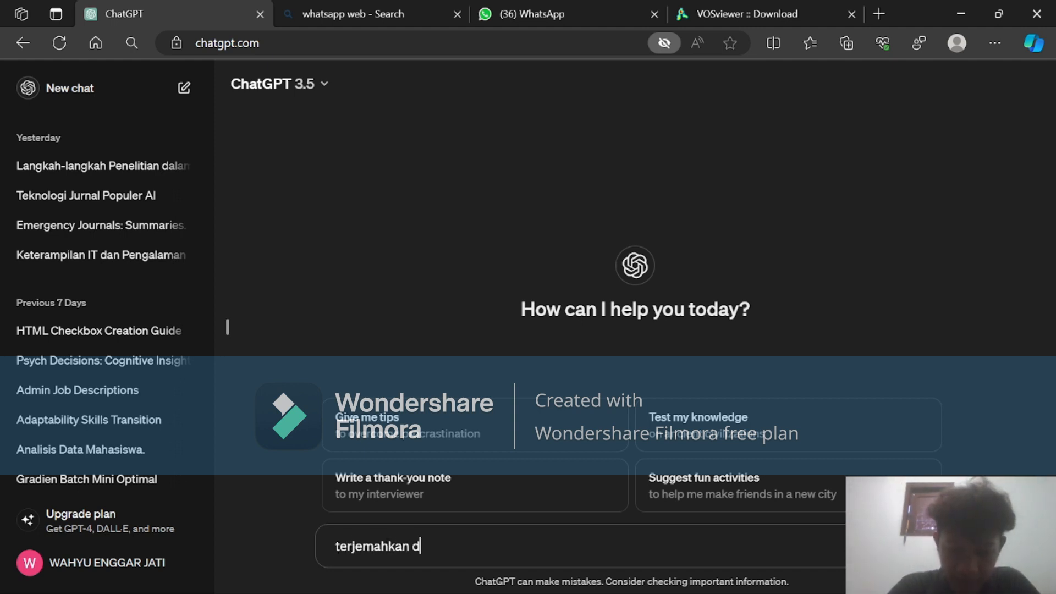
pyautogui.press('BackSpace')
pyautogui.write('ke')
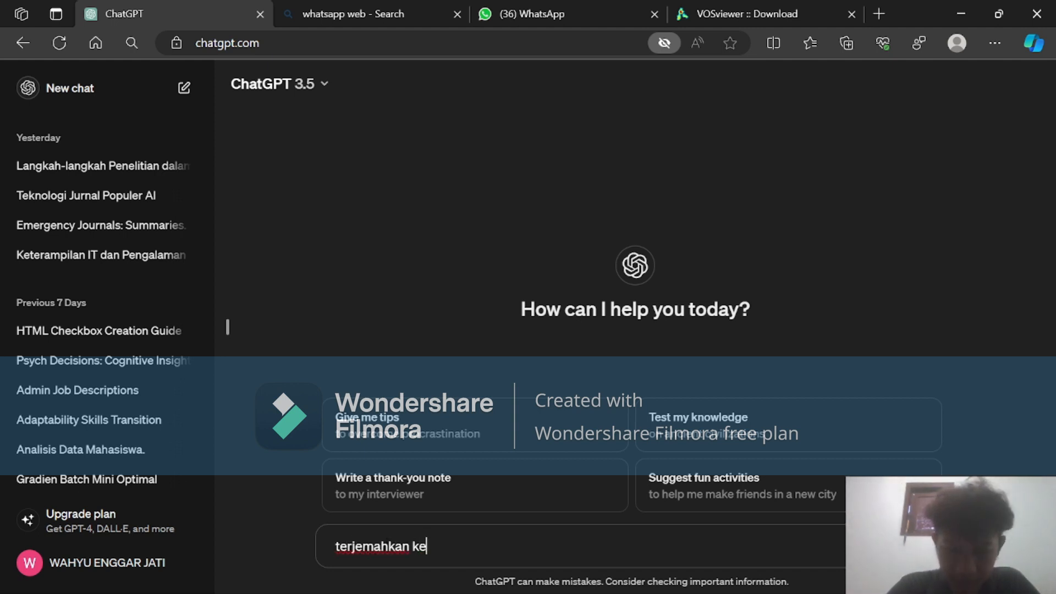
pyautogui.write(' dalam bah')
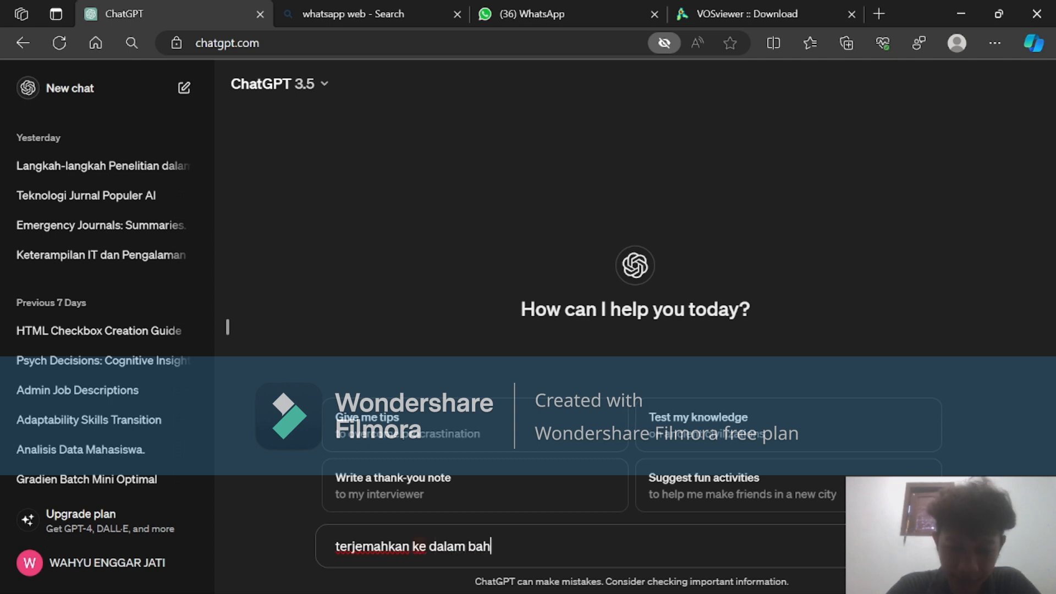
pyautogui.write('asa inggris ')
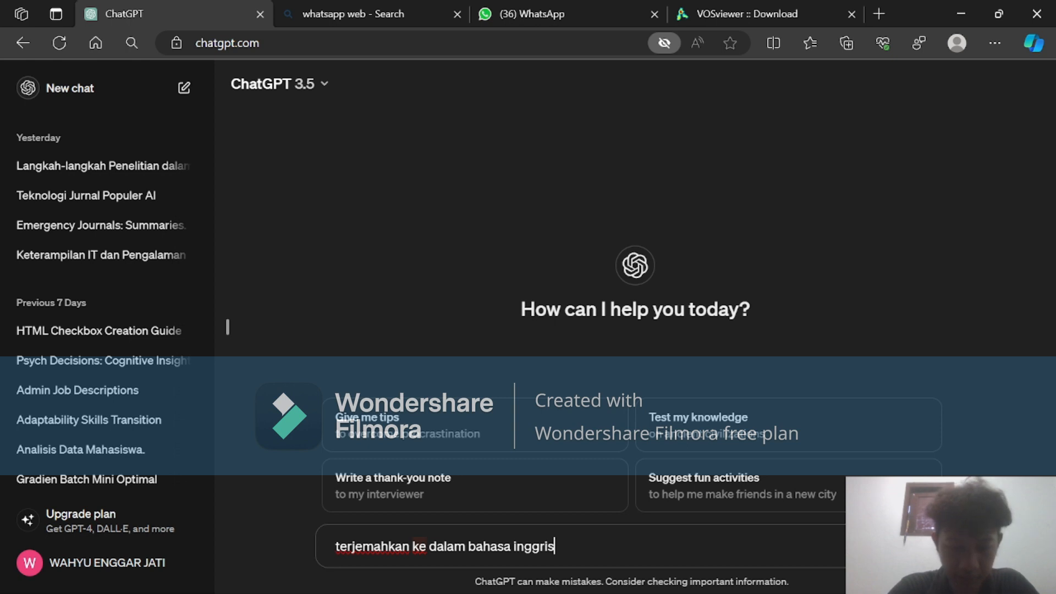
pyautogui.write(':')
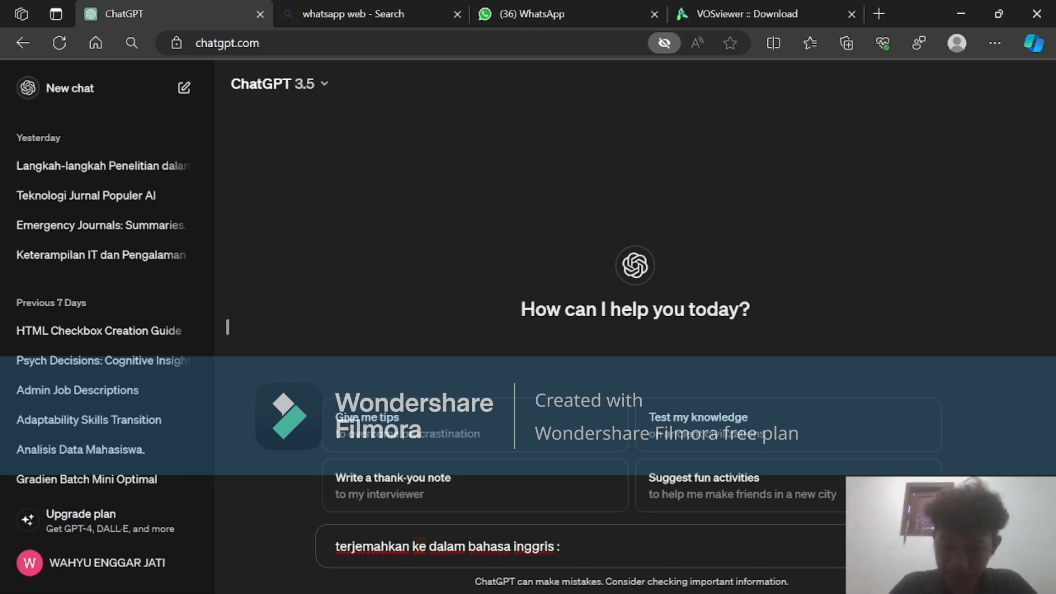
pyautogui.hotkey('shift', 'Return')
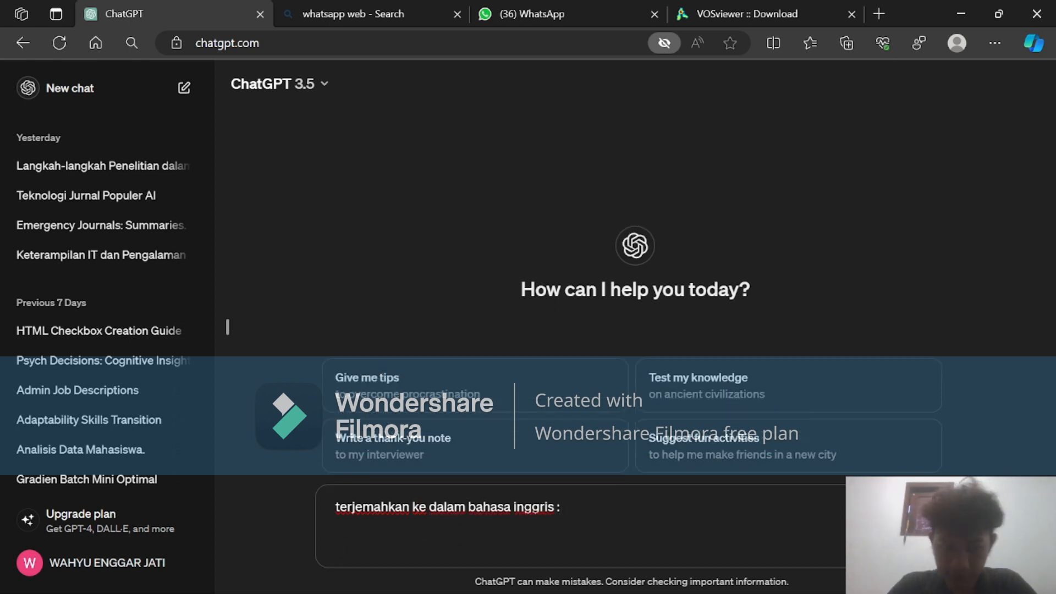
pyautogui.hotkey('ctrl', 'v')
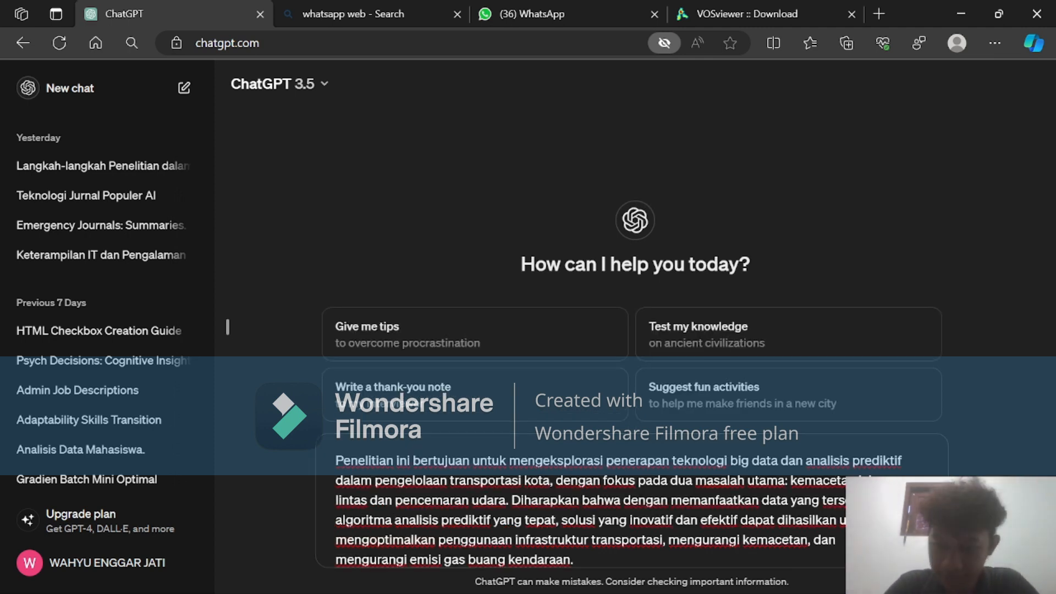
pyautogui.press('Return')
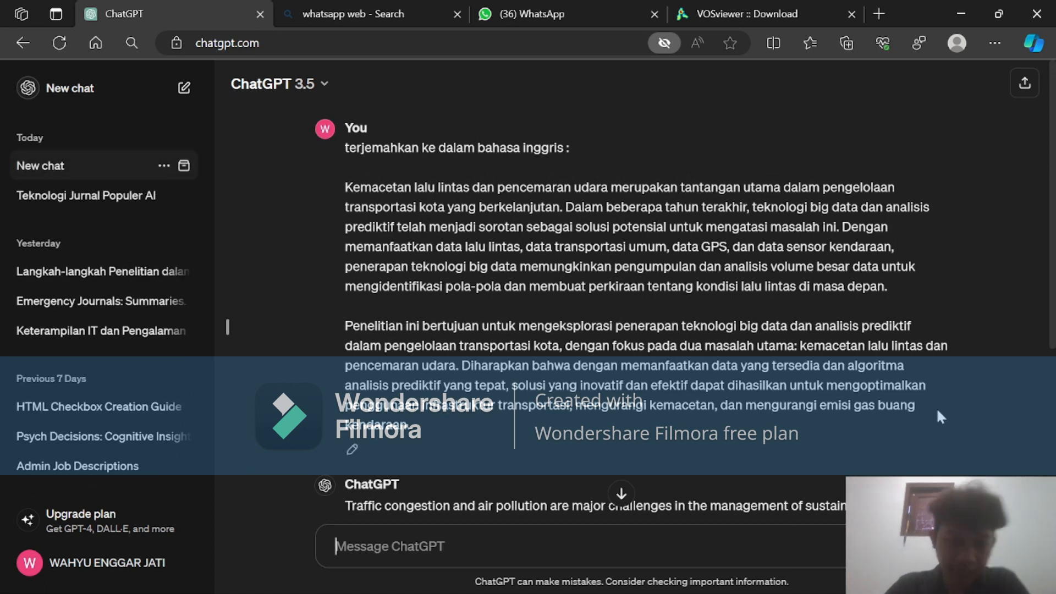
pyautogui.scroll(-4, 937, 408)
pyautogui.scroll(4, 701, 314)
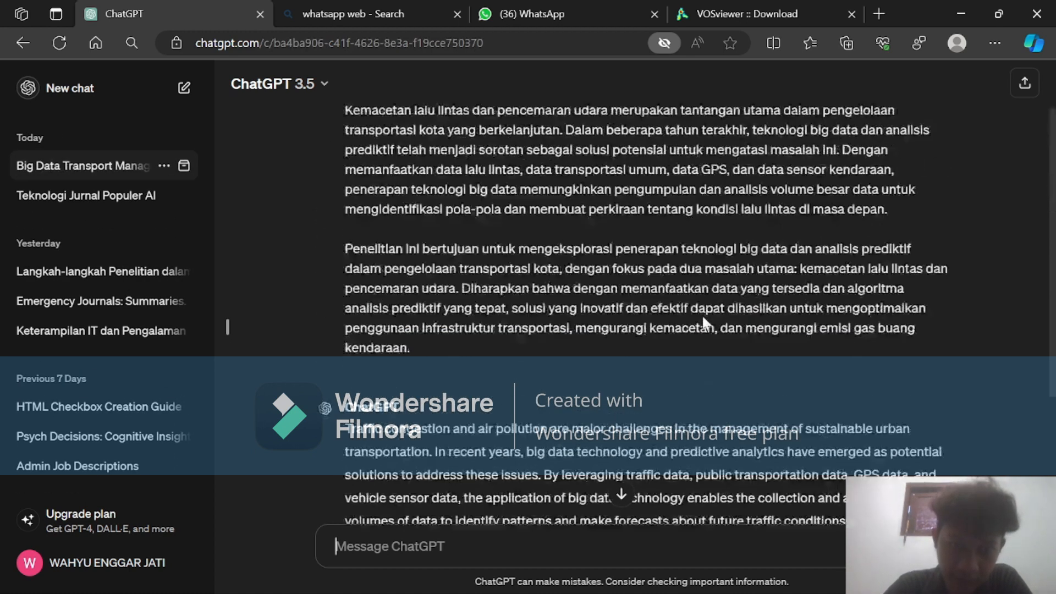
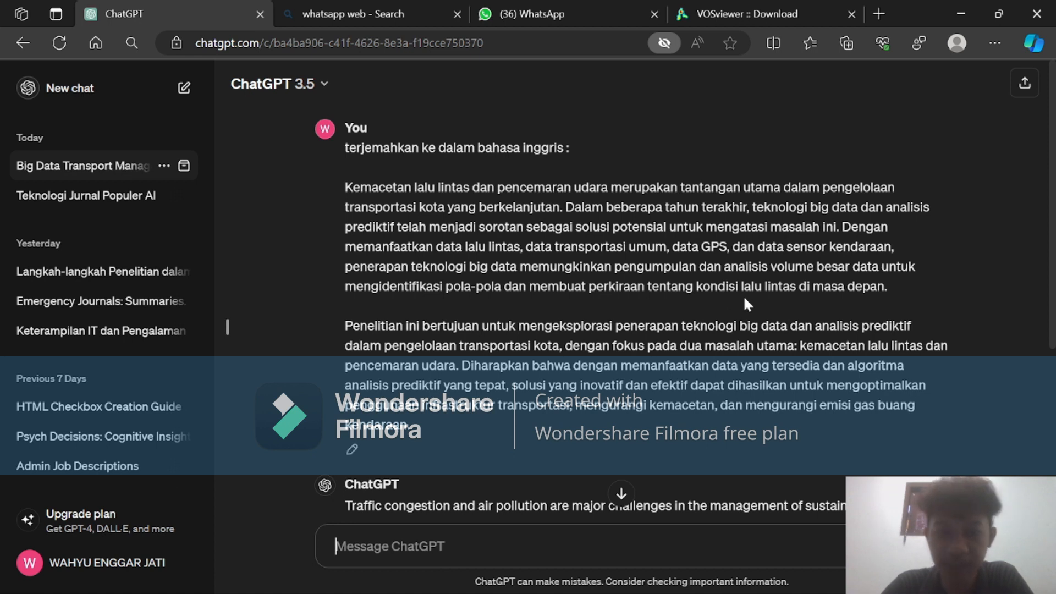
# Review the English translation in ChatGPT and send the prompt "terjemahkan kembali ke bahasa indonesia".
pyautogui.scroll(-2, 744, 295)
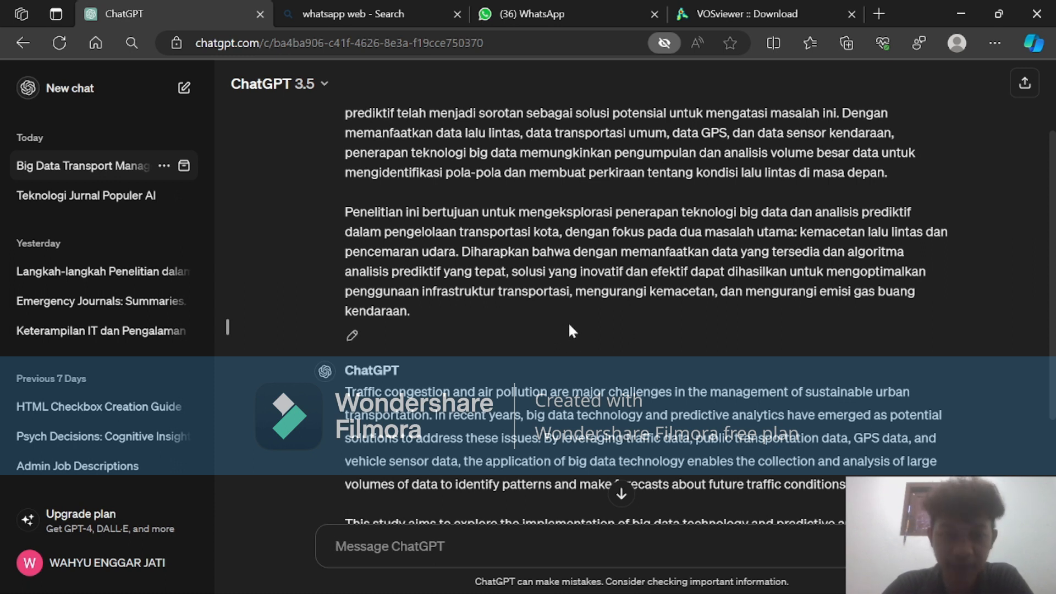
pyautogui.scroll(-1, 597, 320)
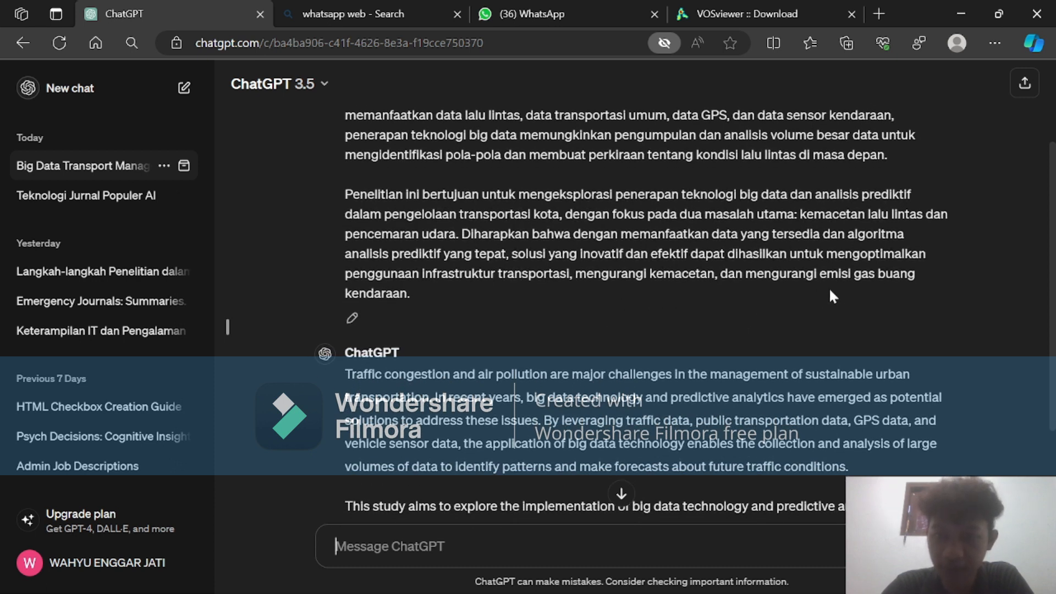
pyautogui.scroll(-3, 520, 341)
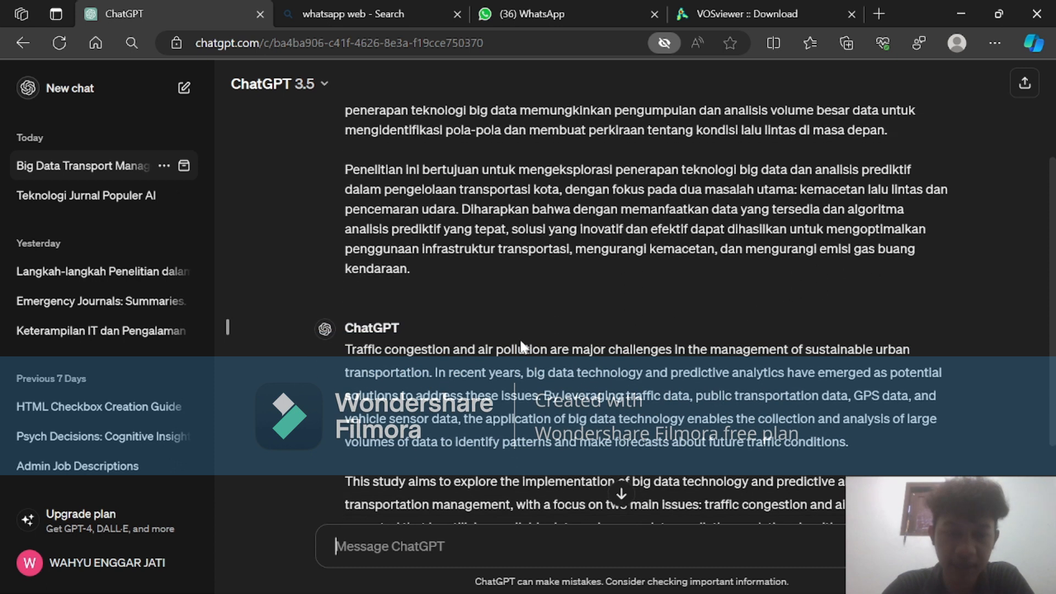
pyautogui.scroll(3, 521, 342)
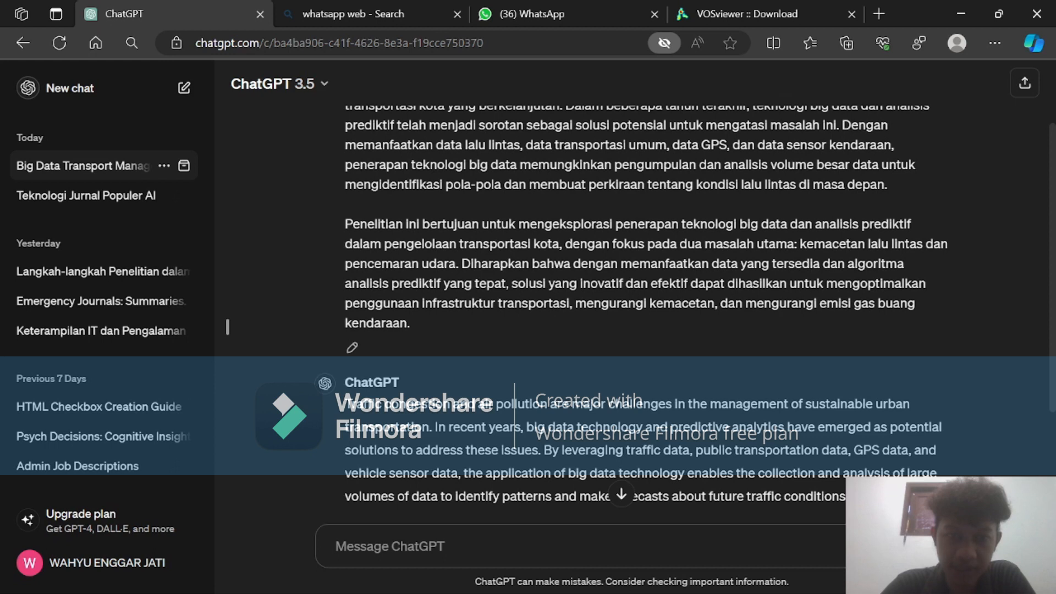
pyautogui.scroll(-3, 411, 240)
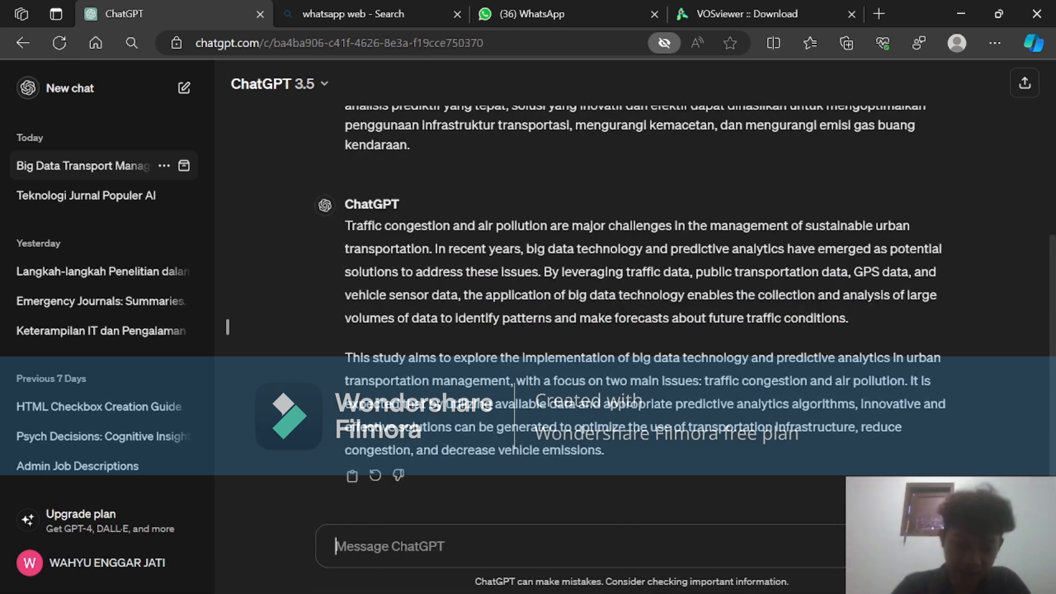
pyautogui.write('terje')
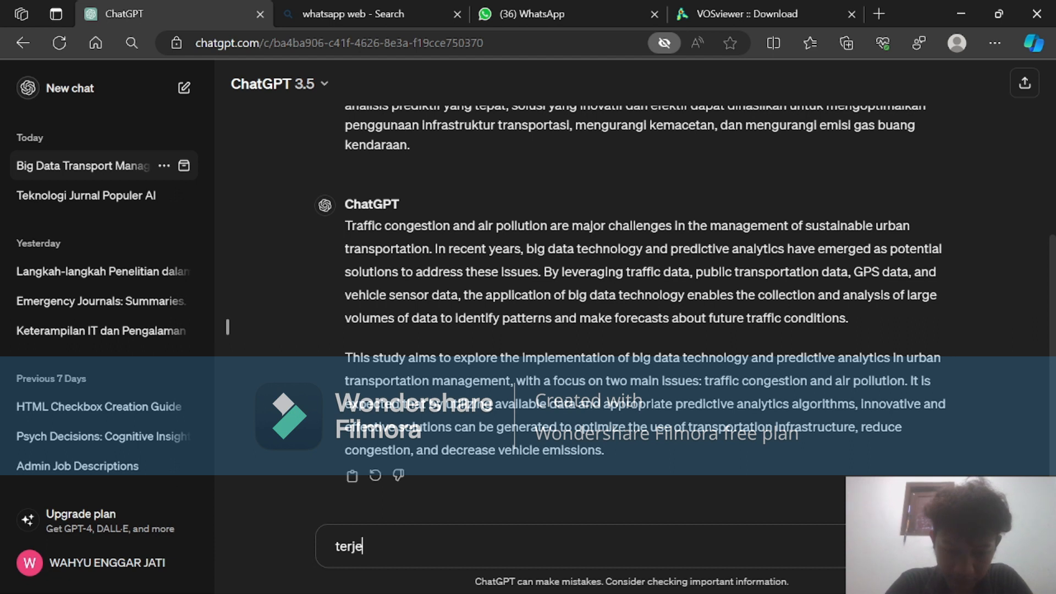
pyautogui.write('mahkan kem')
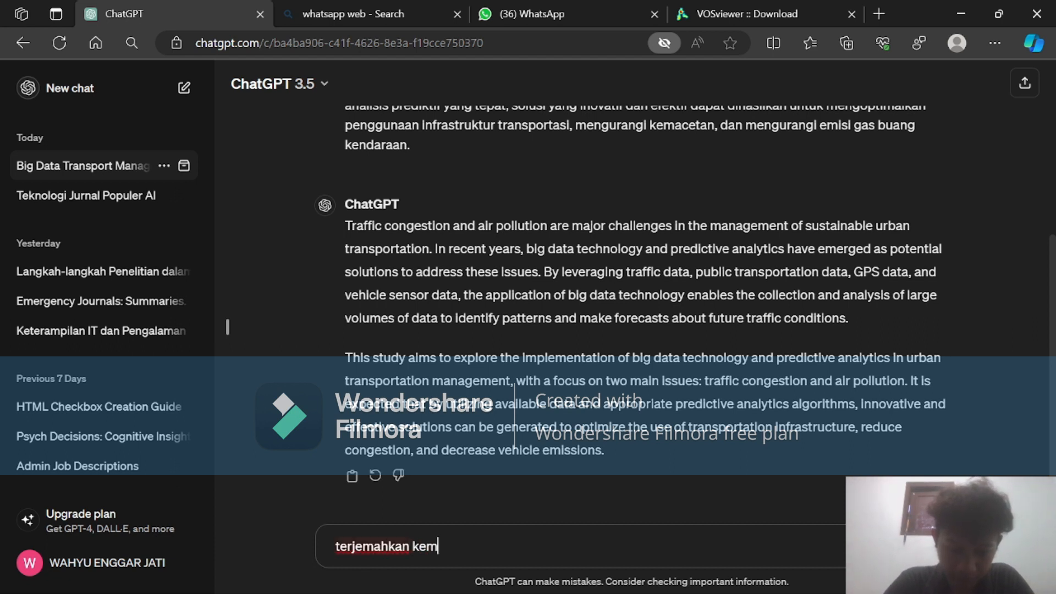
pyautogui.write('bali ke bahasa indonesia')
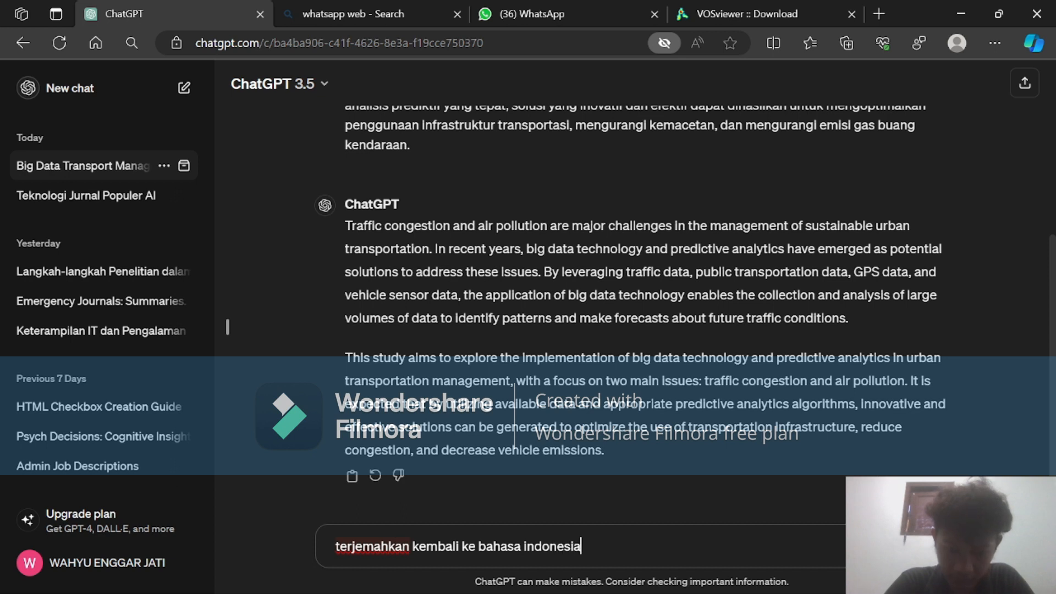
pyautogui.press('Return')
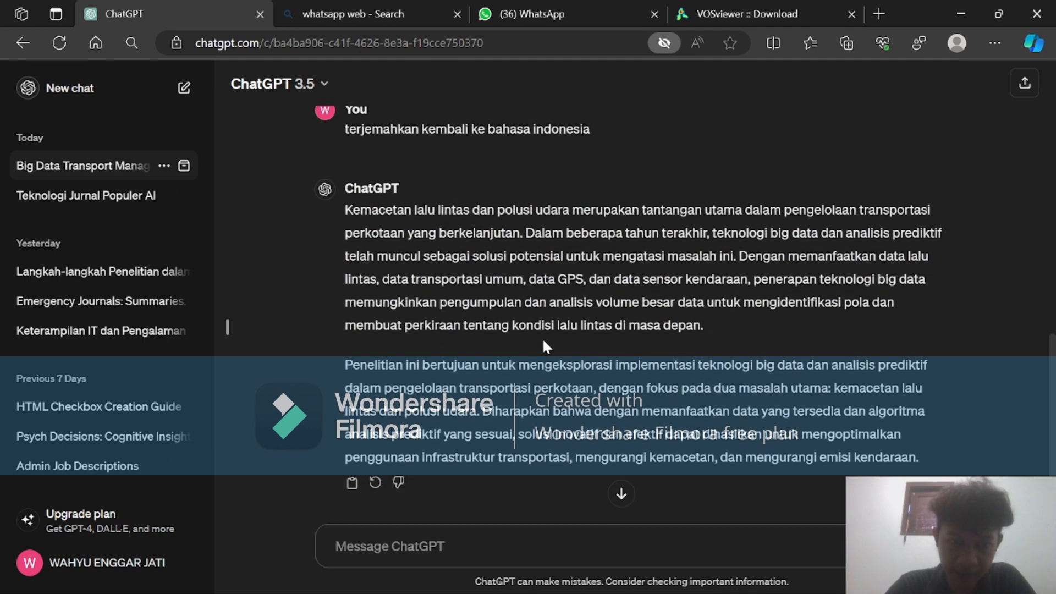
# Compare the original Indonesian introduction, its English translation, and the version translated back into Indonesian in the ChatGPT conversation.
pyautogui.scroll(10, 543, 341)
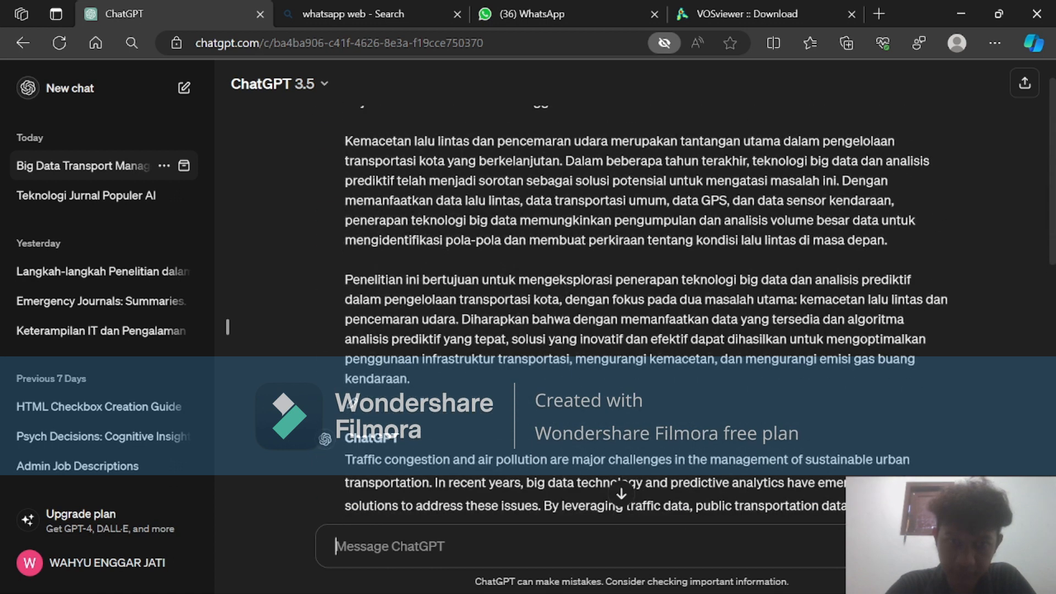
pyautogui.scroll(-1, 632, 302)
pyautogui.scroll(-5, 633, 303)
pyautogui.scroll(-3, 542, 338)
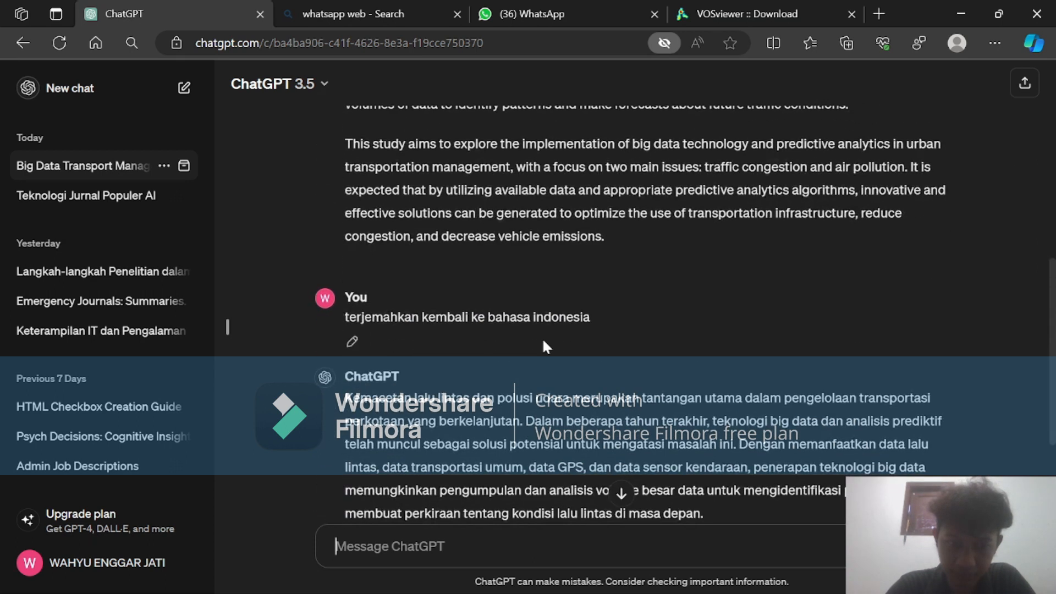
pyautogui.scroll(-1, 542, 337)
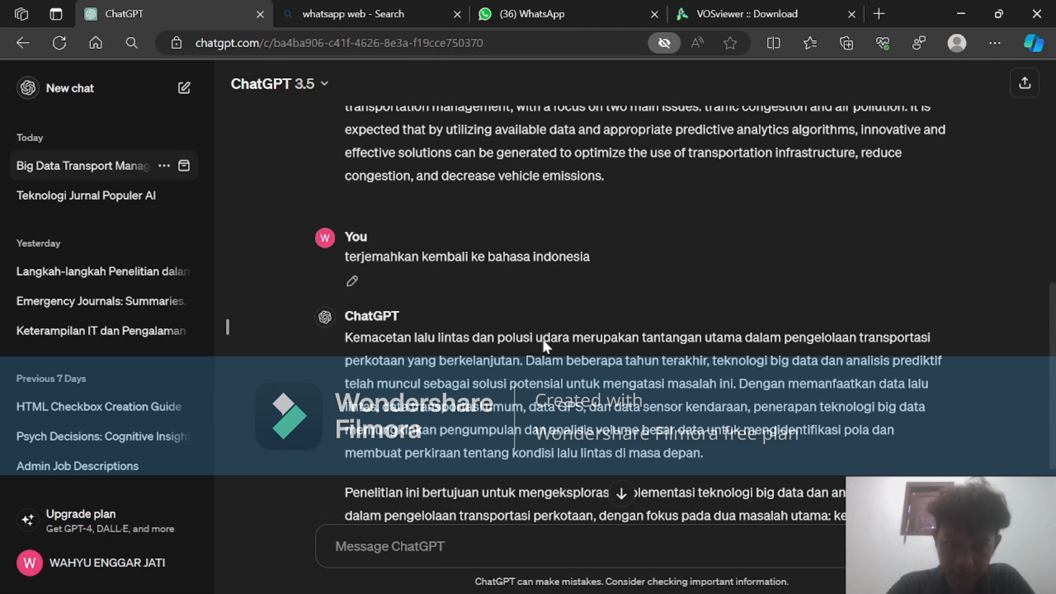
pyautogui.scroll(5, 543, 341)
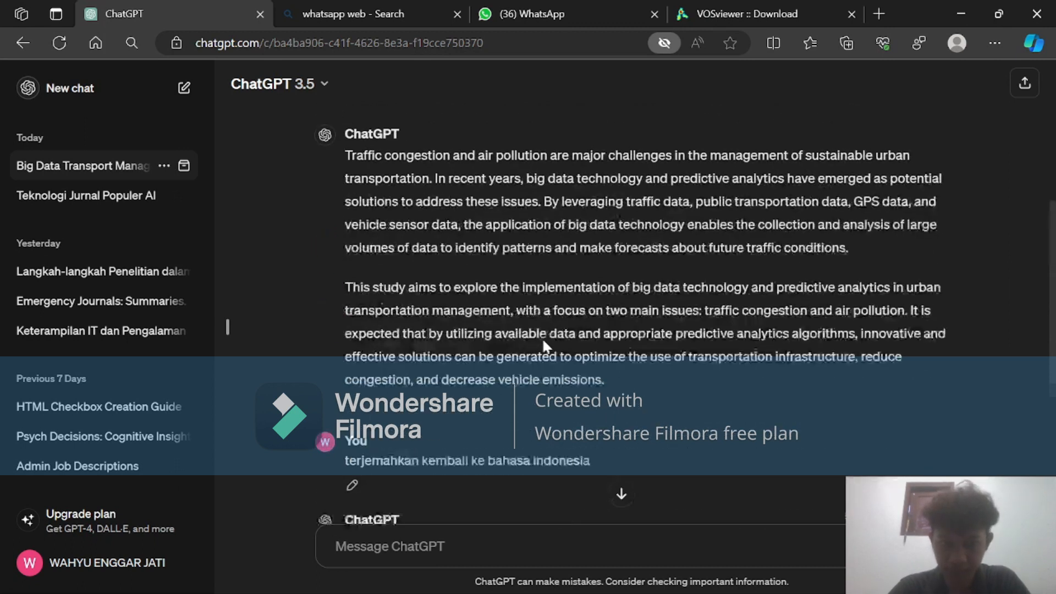
pyautogui.scroll(4, 543, 341)
pyautogui.scroll(1, 543, 346)
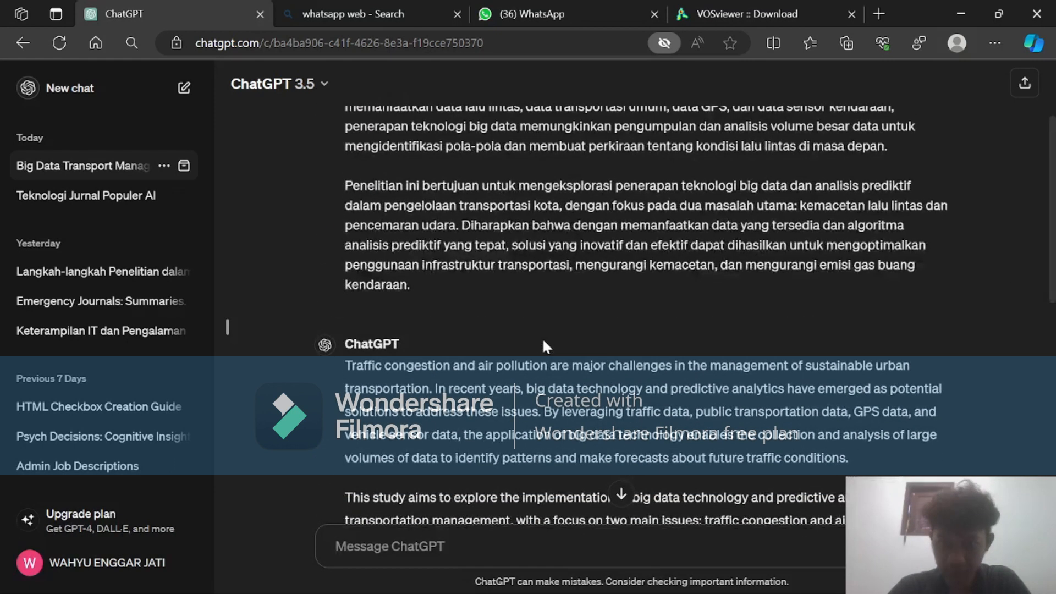
pyautogui.scroll(-7, 546, 346)
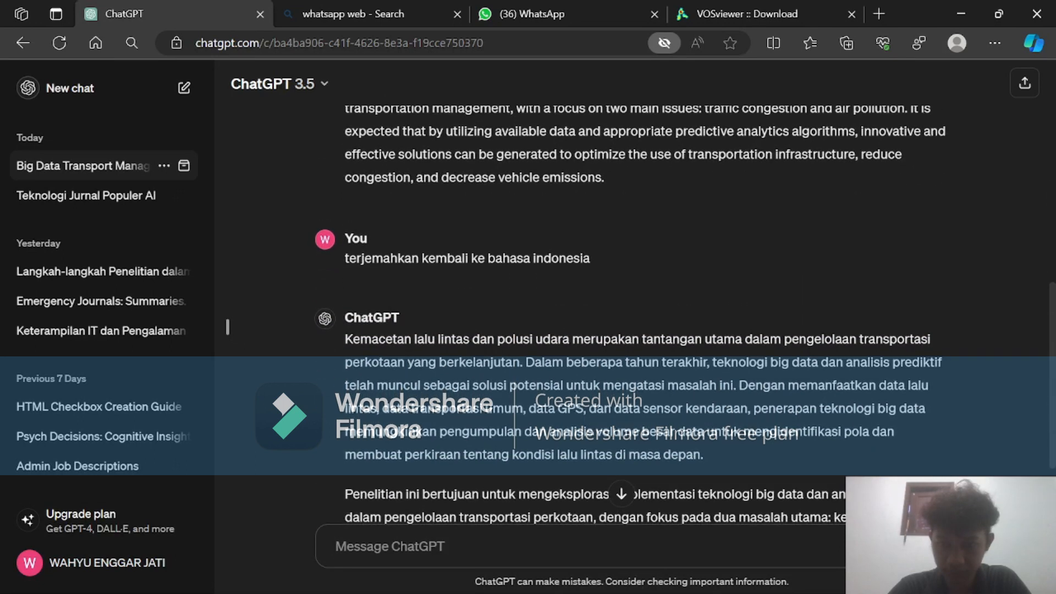
pyautogui.scroll(-1, 546, 345)
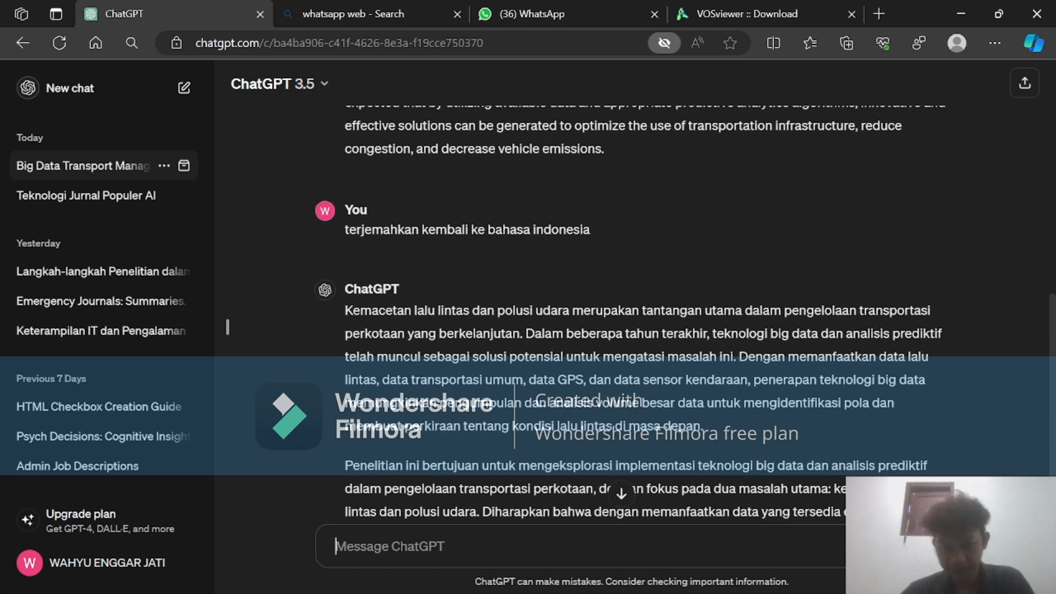
pyautogui.scroll(6, 597, 426)
pyautogui.scroll(1, 596, 427)
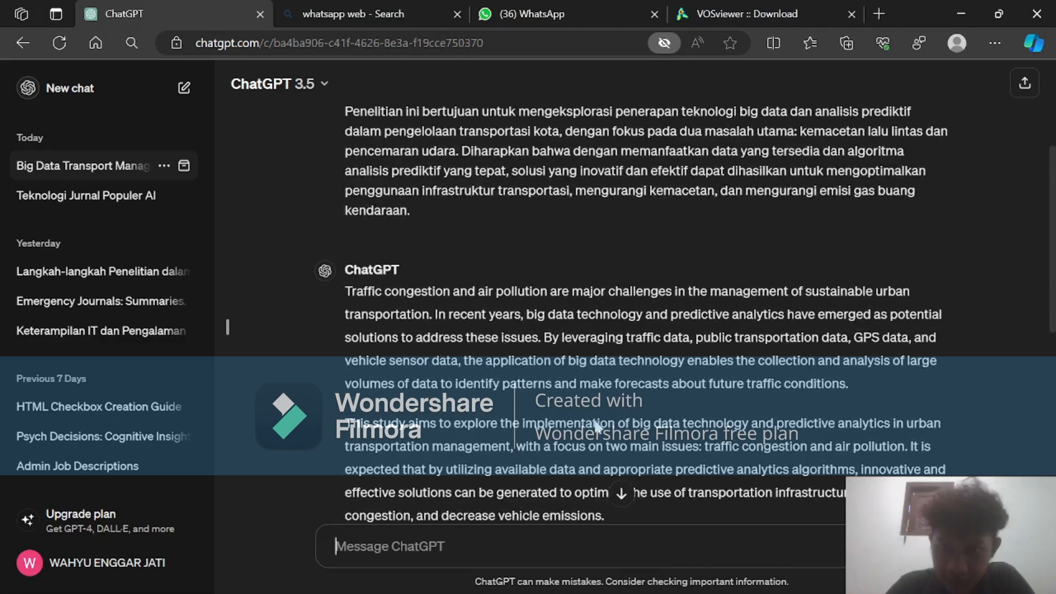
pyautogui.scroll(4, 665, 370)
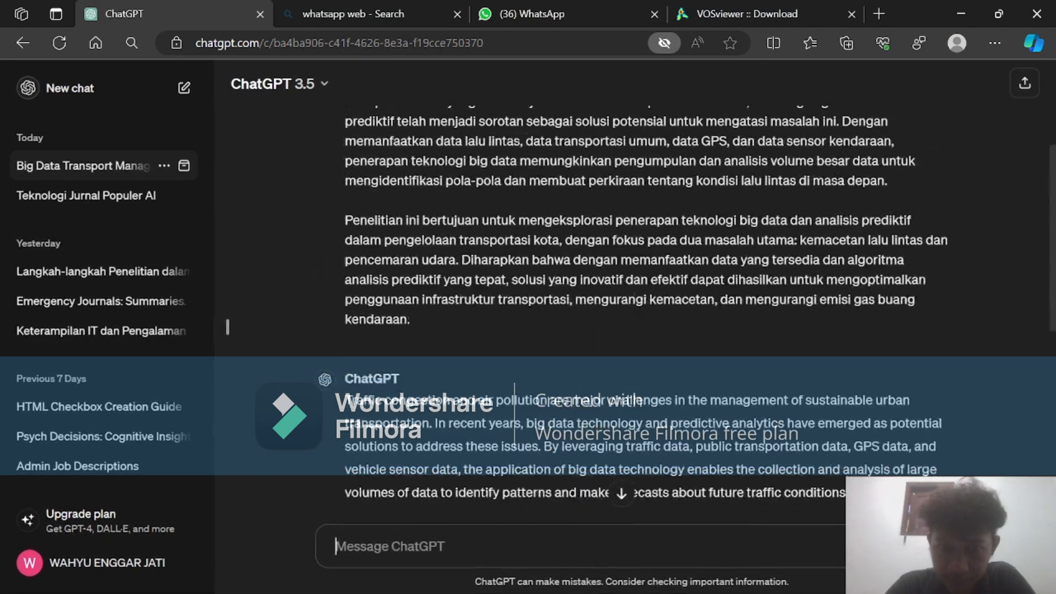
pyautogui.scroll(-12, 666, 369)
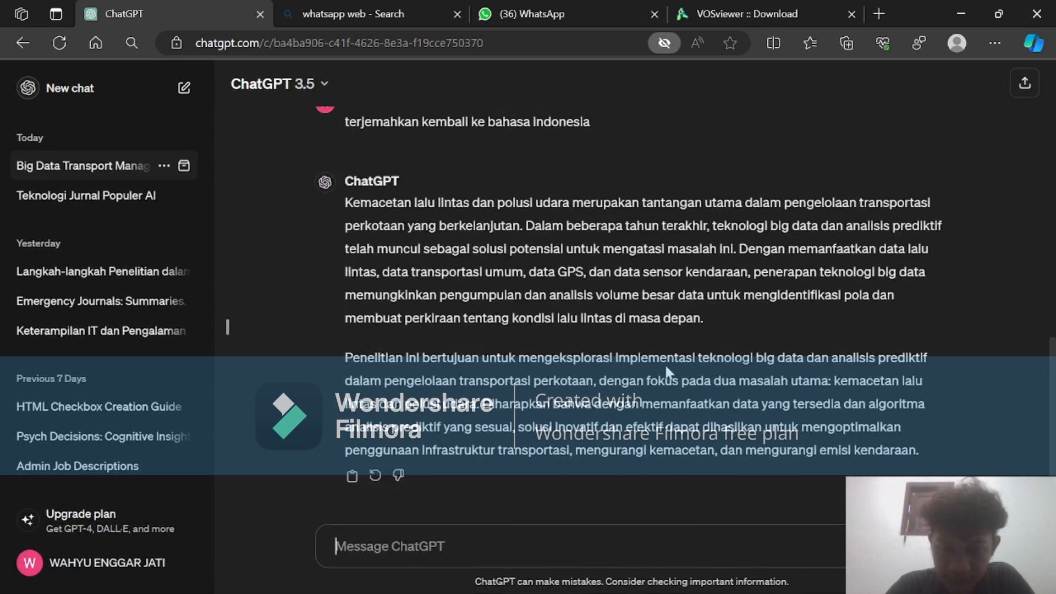
# Switch to Word, check the numbered application list for the tool that follows ChatGPT, and return to the browser.
pyautogui.moveTo(528, 593)
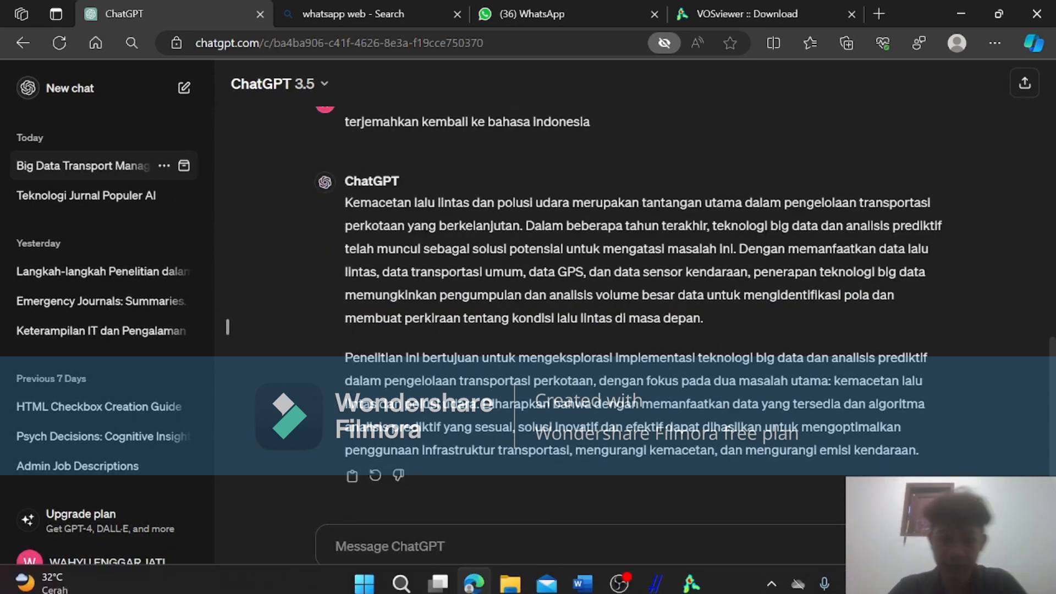
pyautogui.click(582, 583)
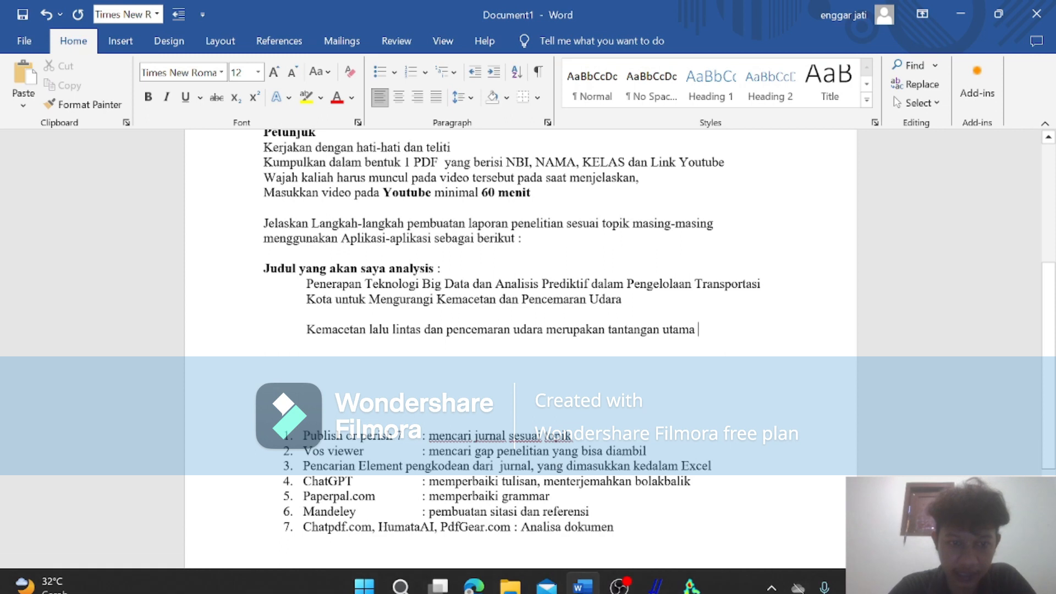
pyautogui.scroll(-1, 520, 352)
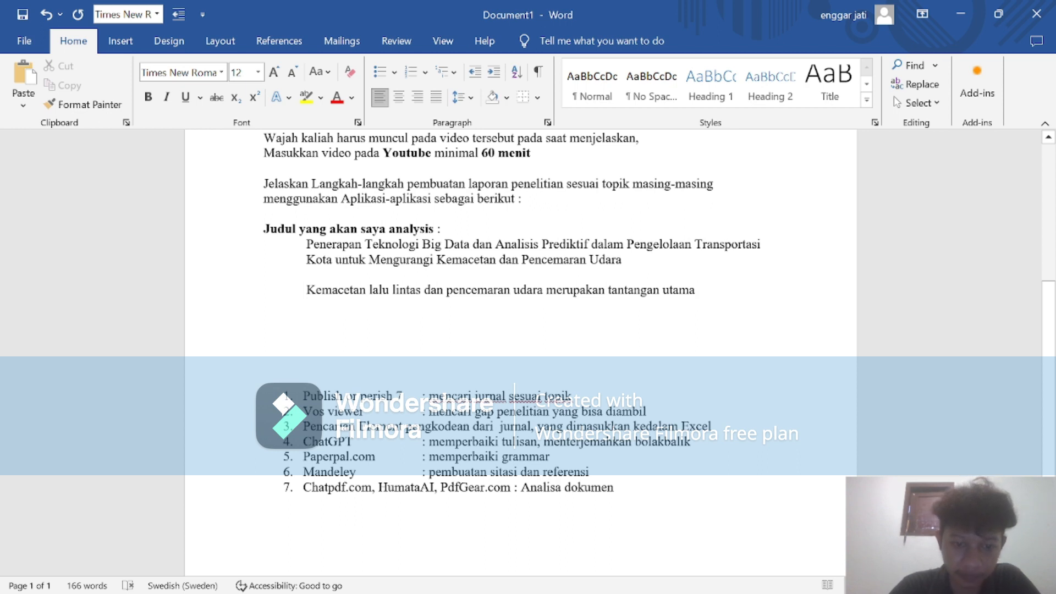
pyautogui.click(964, 10)
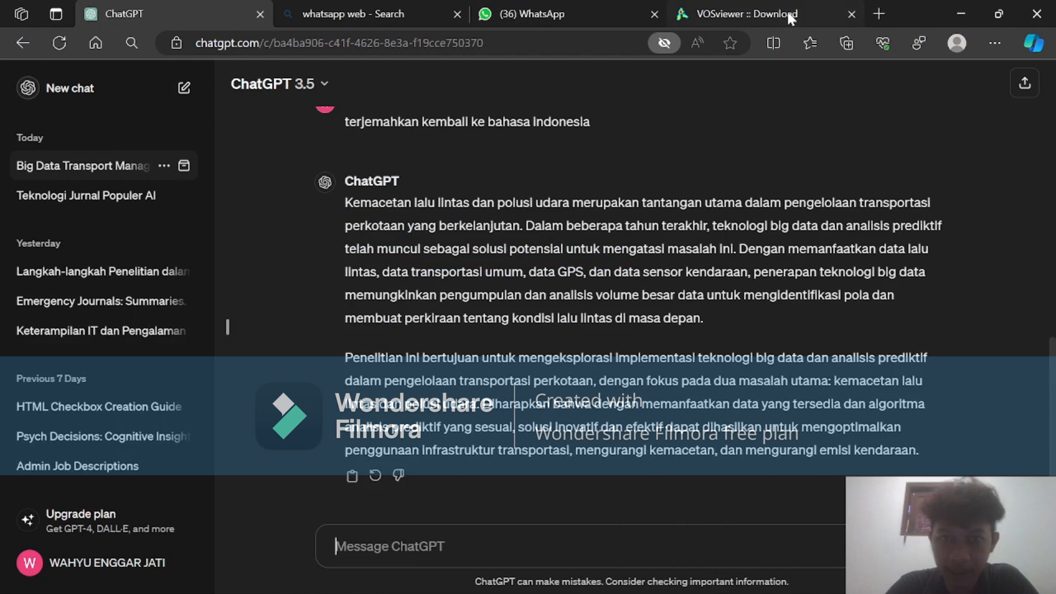
# Try to open the Paperpal website by going to papperpal.com in a new browser tab.
pyautogui.click(768, 7)
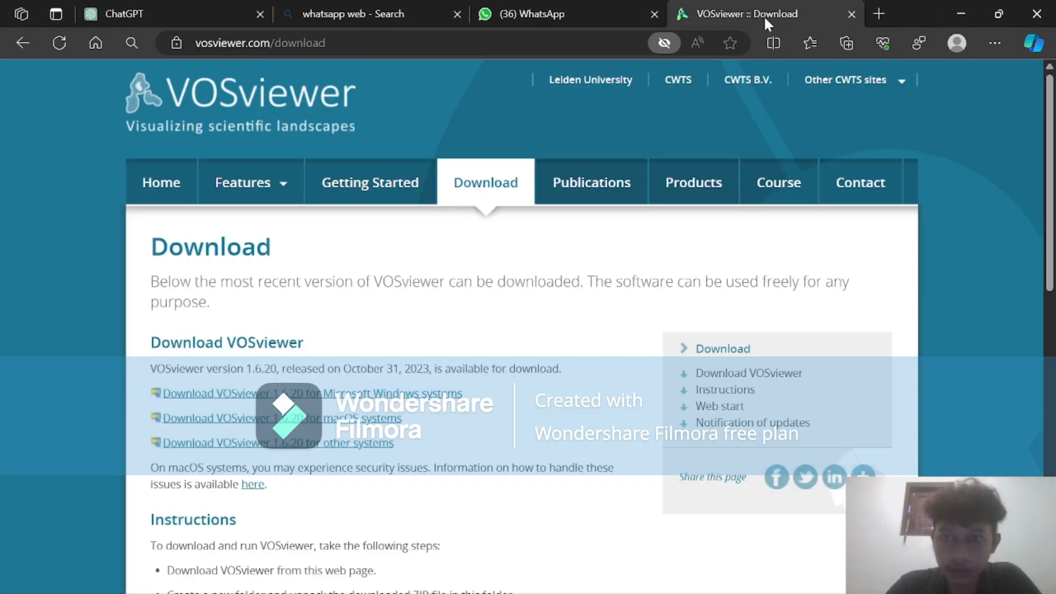
pyautogui.click(878, 13)
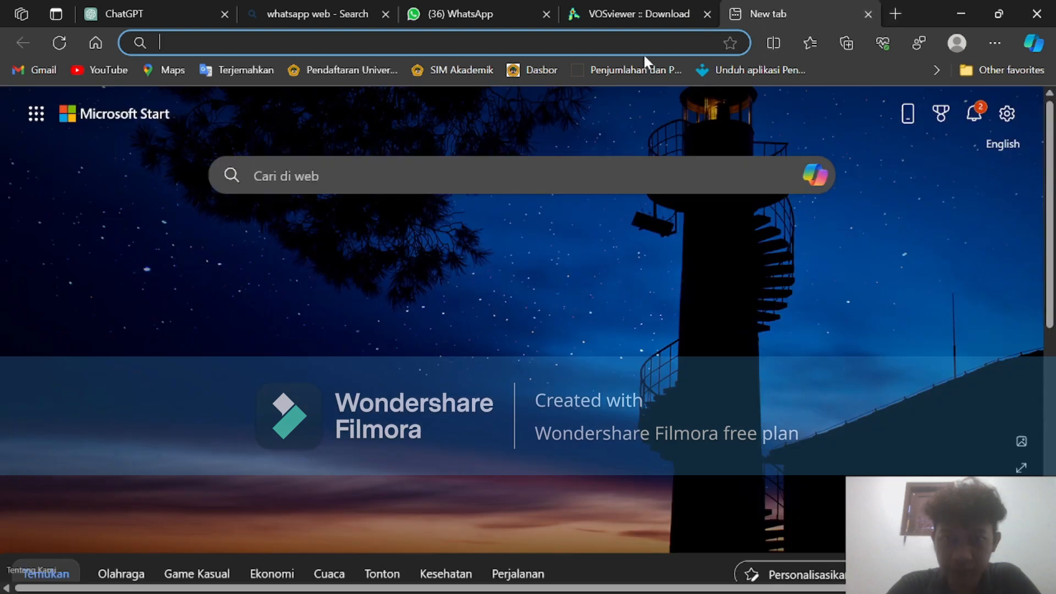
pyautogui.click(434, 43)
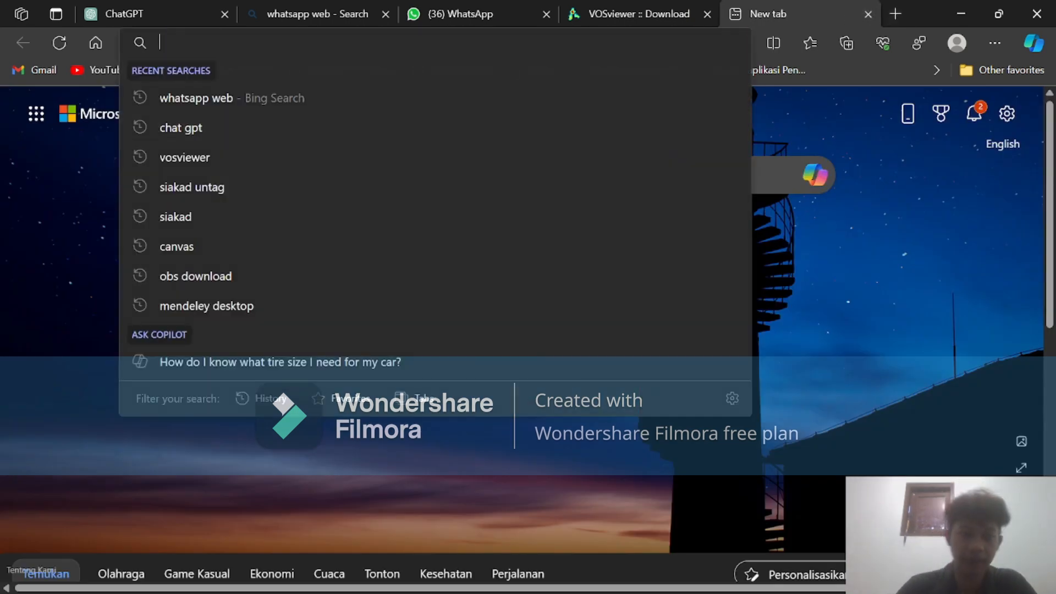
pyautogui.write('pap')
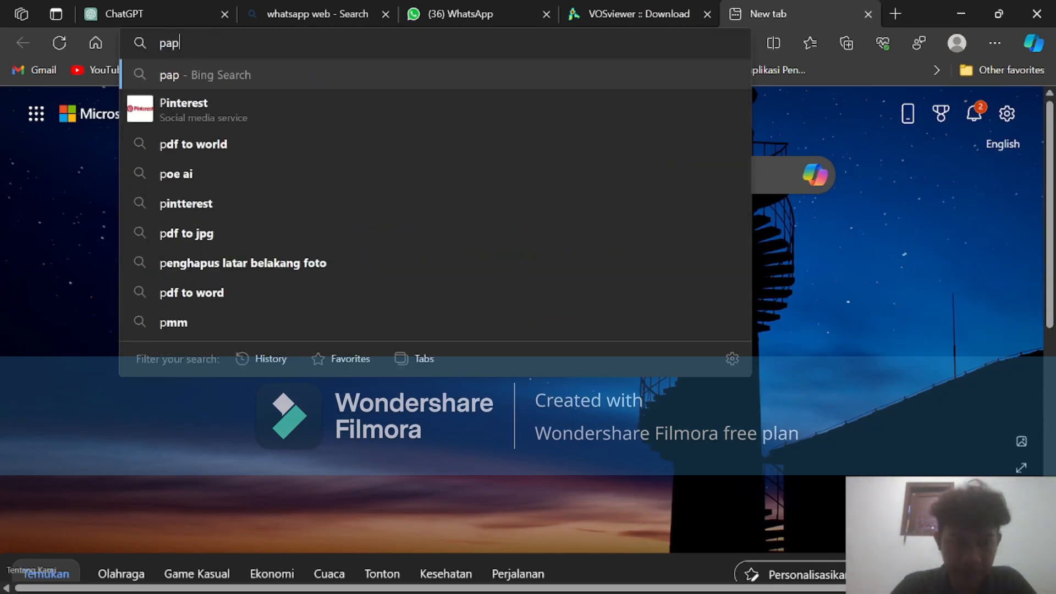
pyautogui.write('per')
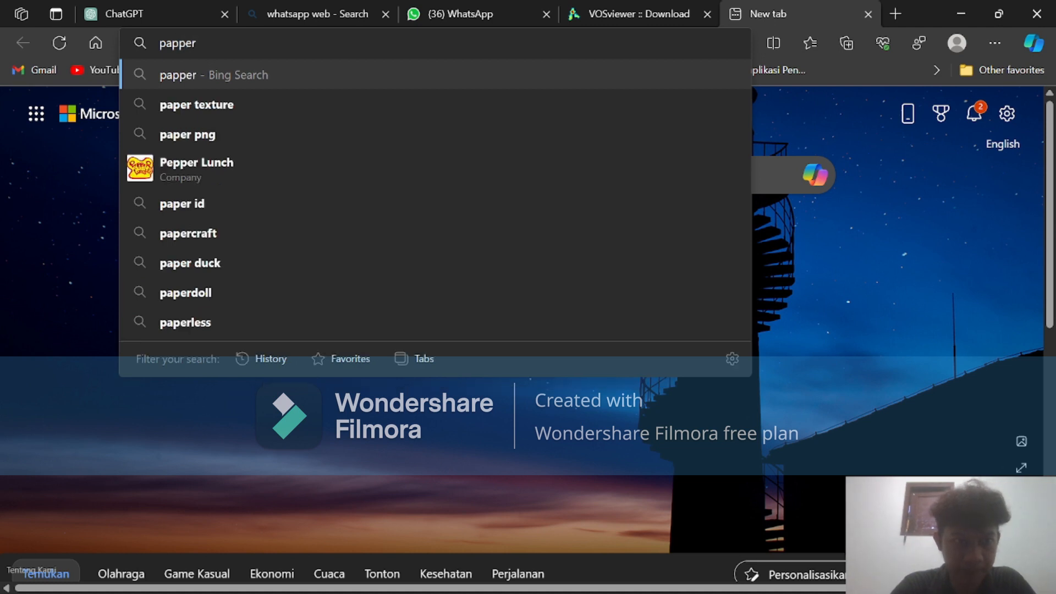
pyautogui.write('p')
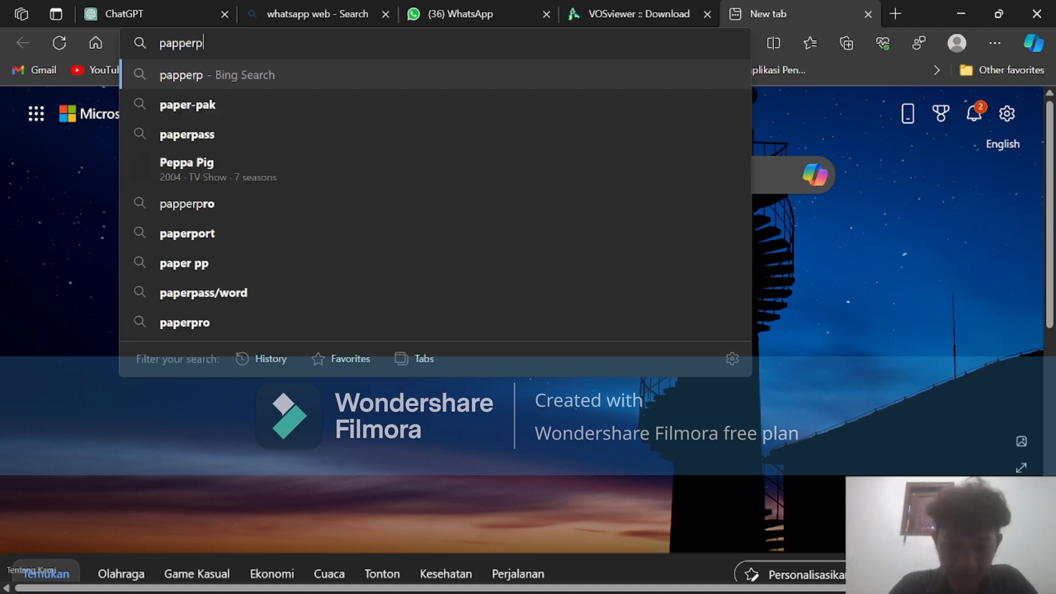
pyautogui.write('al.com')
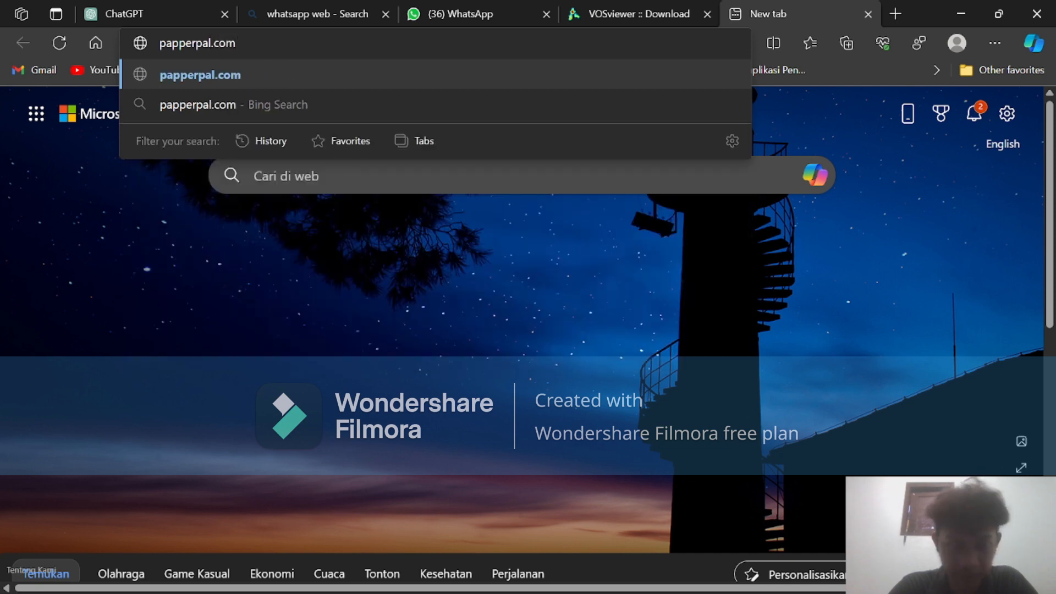
pyautogui.press('Return')
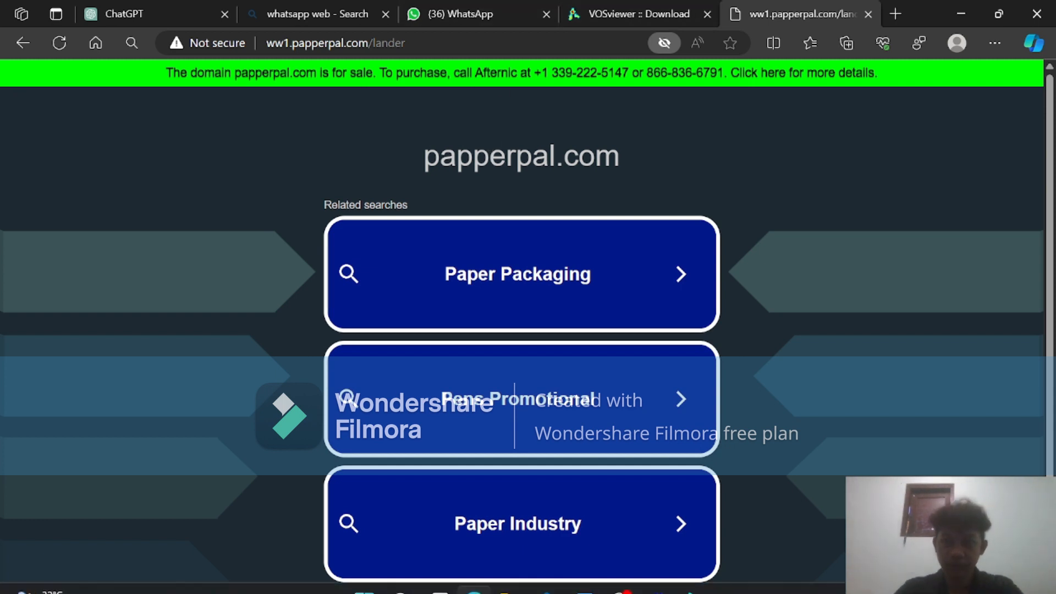
# Switch to Word, select the entry Paperpal.com in the numbered application list, and return to the browser.
pyautogui.moveTo(588, 578)
pyautogui.click(585, 492)
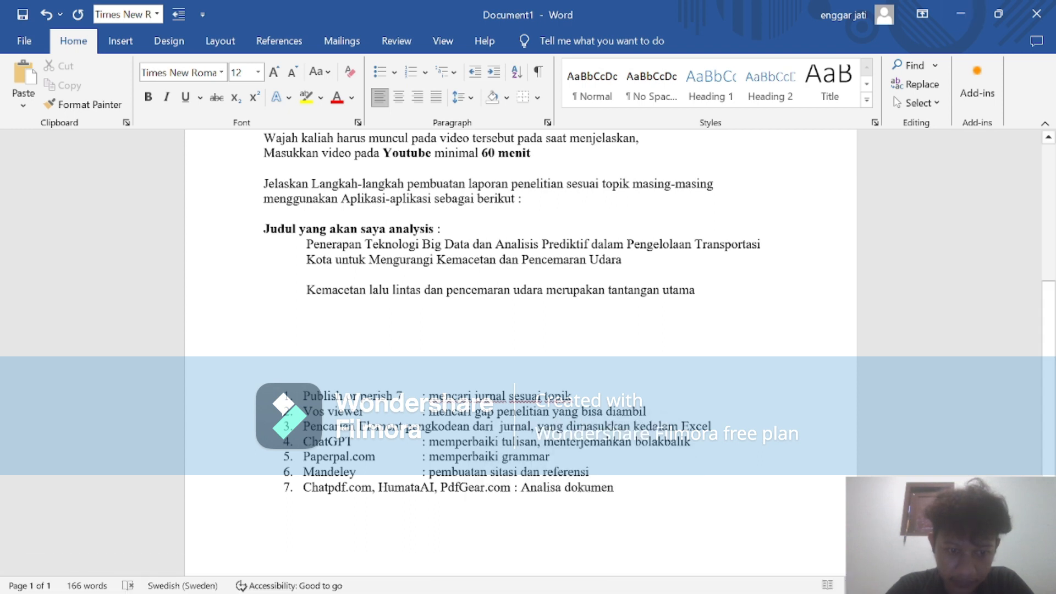
pyautogui.moveTo(304, 457); pyautogui.dragTo(381, 457)
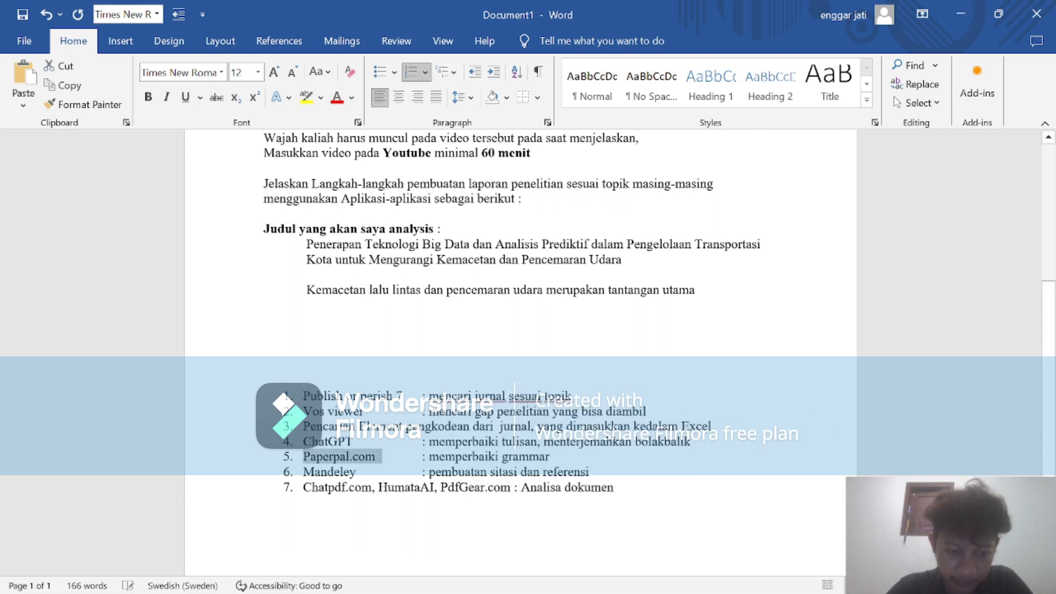
pyautogui.moveTo(473, 586)
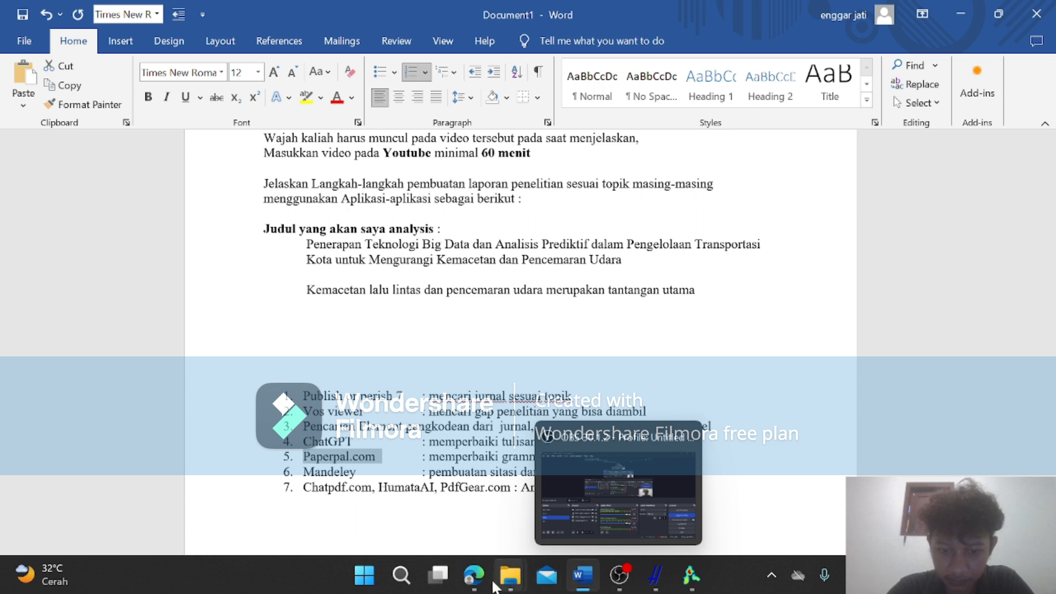
pyautogui.click(474, 519)
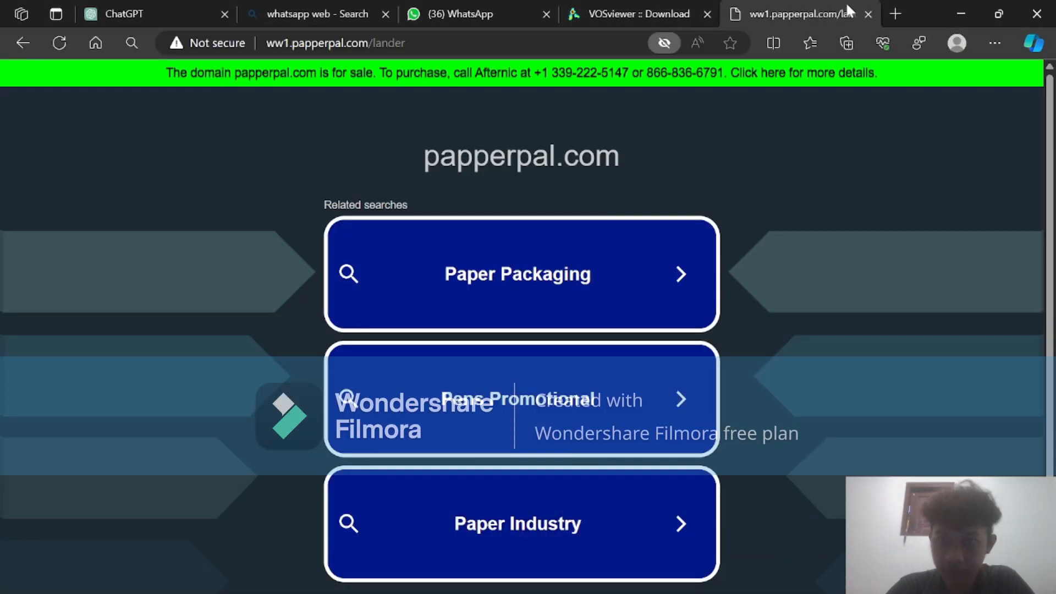
# Close the papperpal.com and VOSviewer tabs, and try to open the copied Paperpal.com entry in a new browser tab.
pyautogui.click(868, 14)
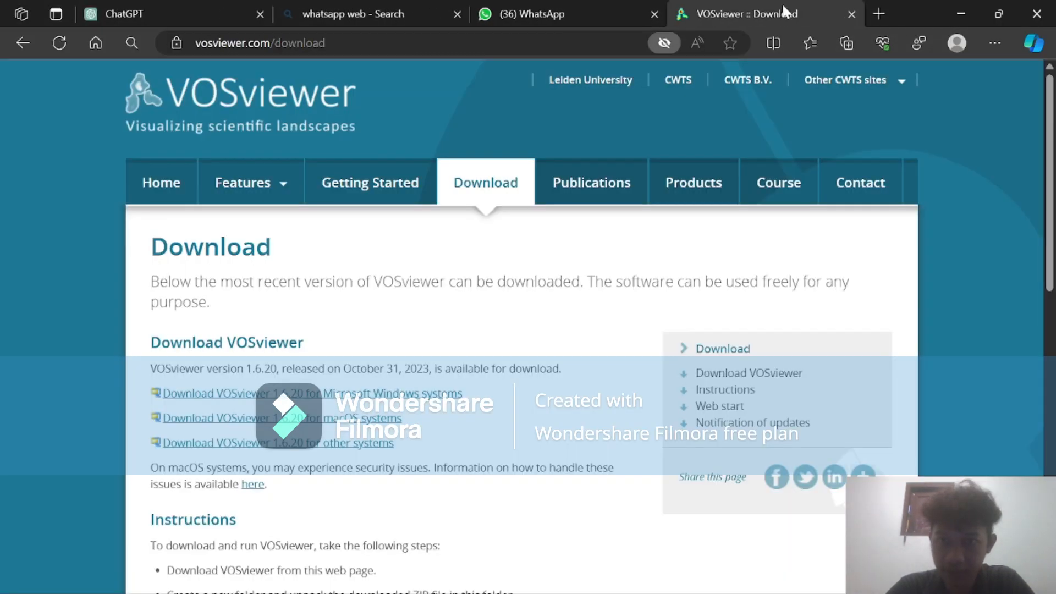
pyautogui.click(852, 13)
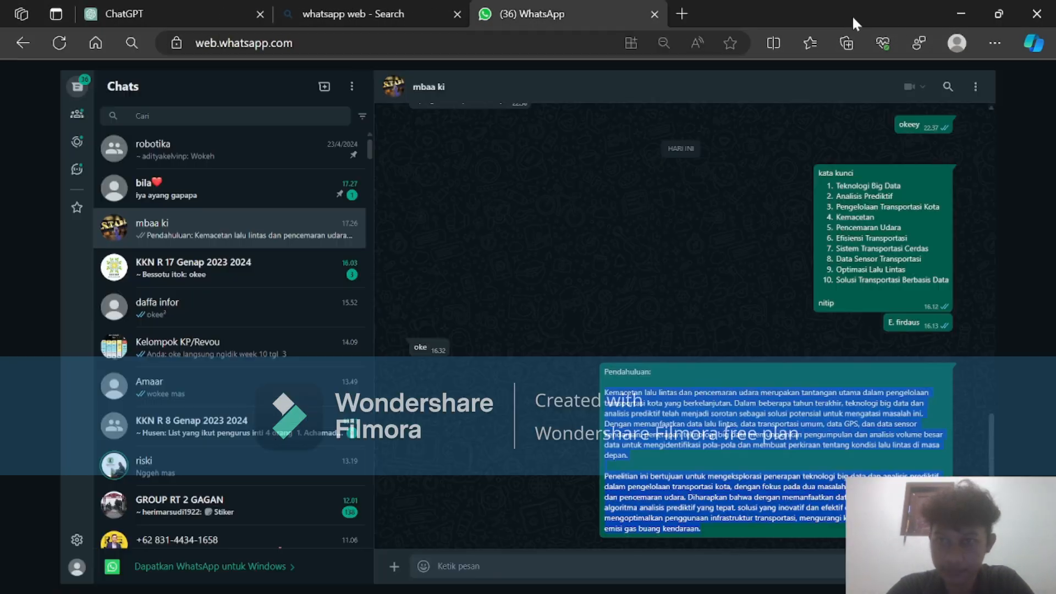
pyautogui.click(682, 14)
pyautogui.write('5.\tPaperpal.com')
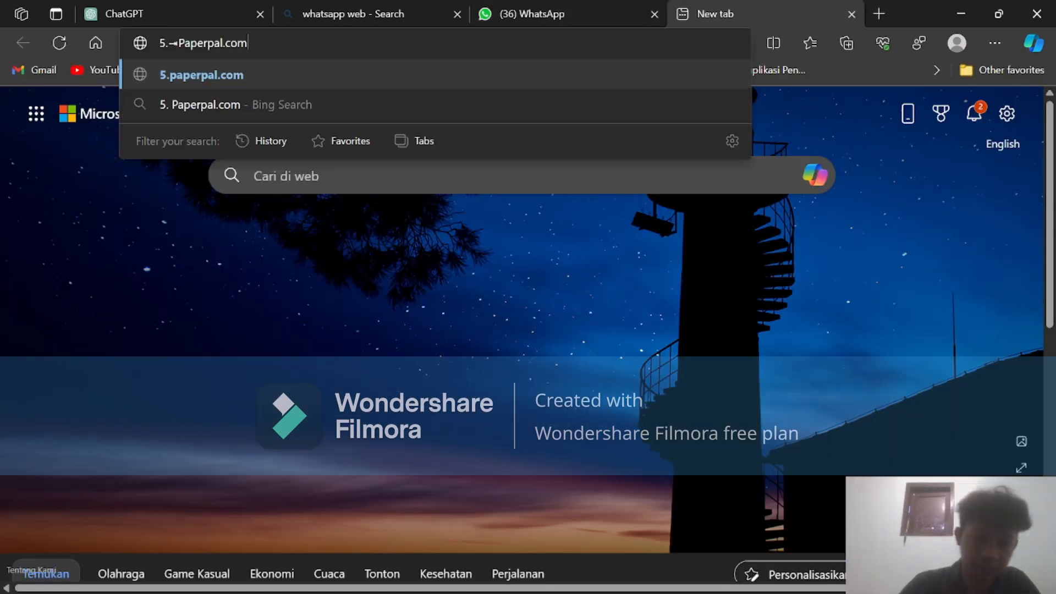
pyautogui.press('Return')
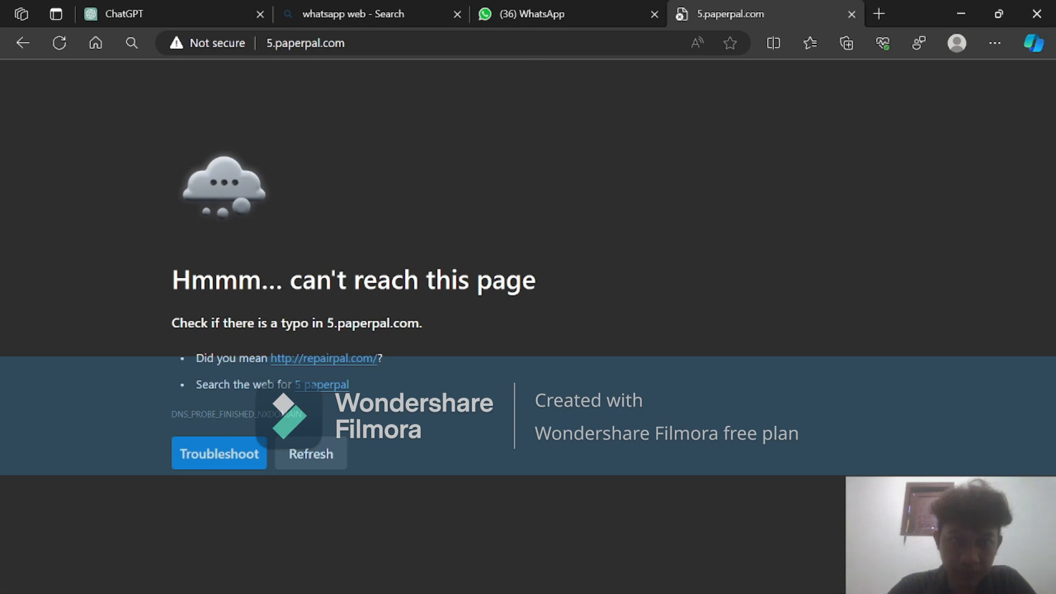
# Remove the stray "5." from the web address and load paperpal.com.
pyautogui.hotkey('ctrl', 'l')
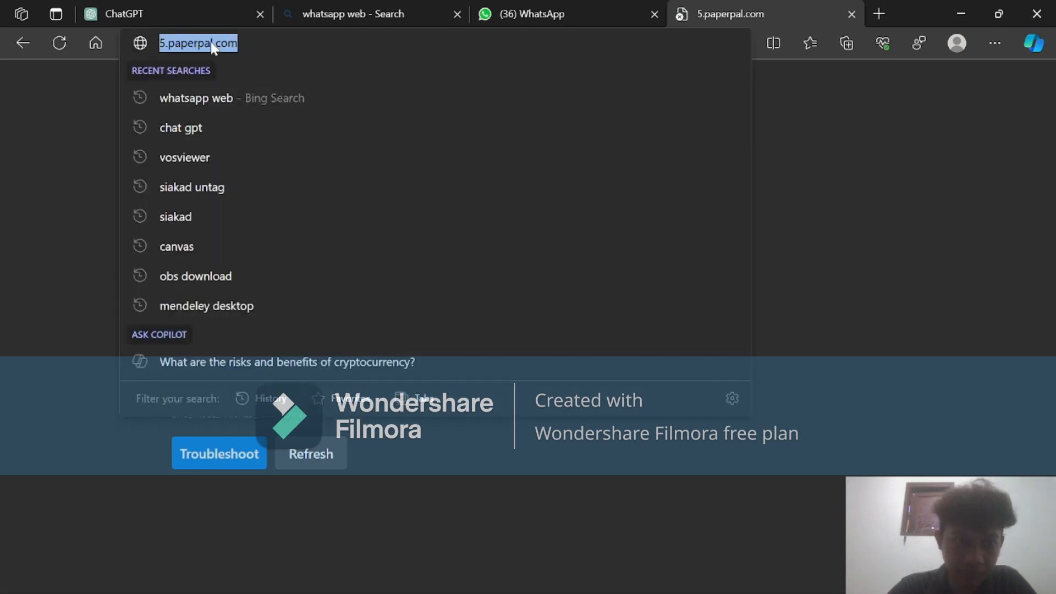
pyautogui.click(166, 45)
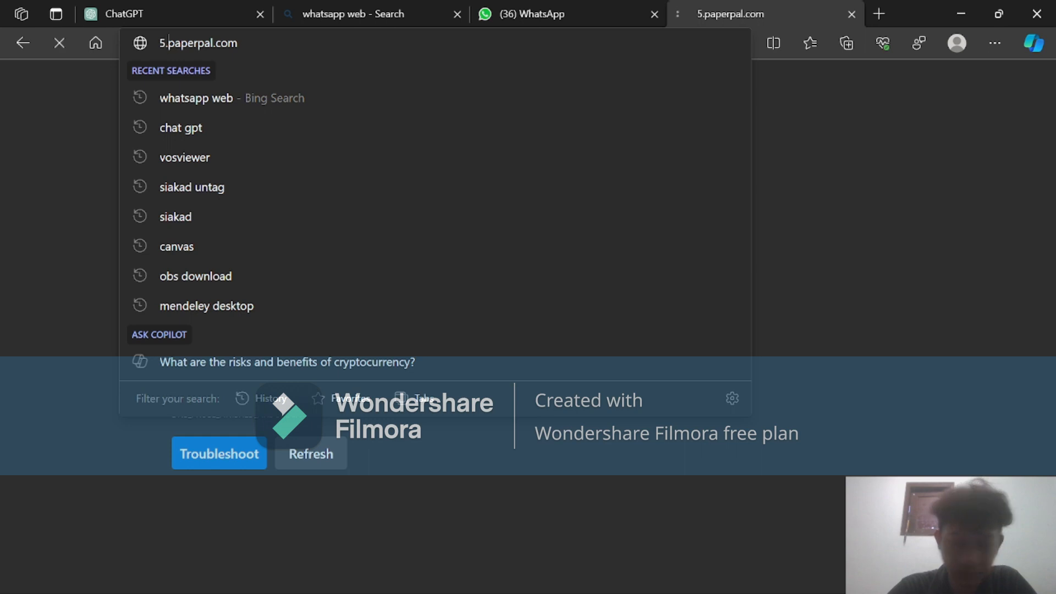
pyautogui.press('Delete')
pyautogui.press('BackSpace')
pyautogui.press('Return')
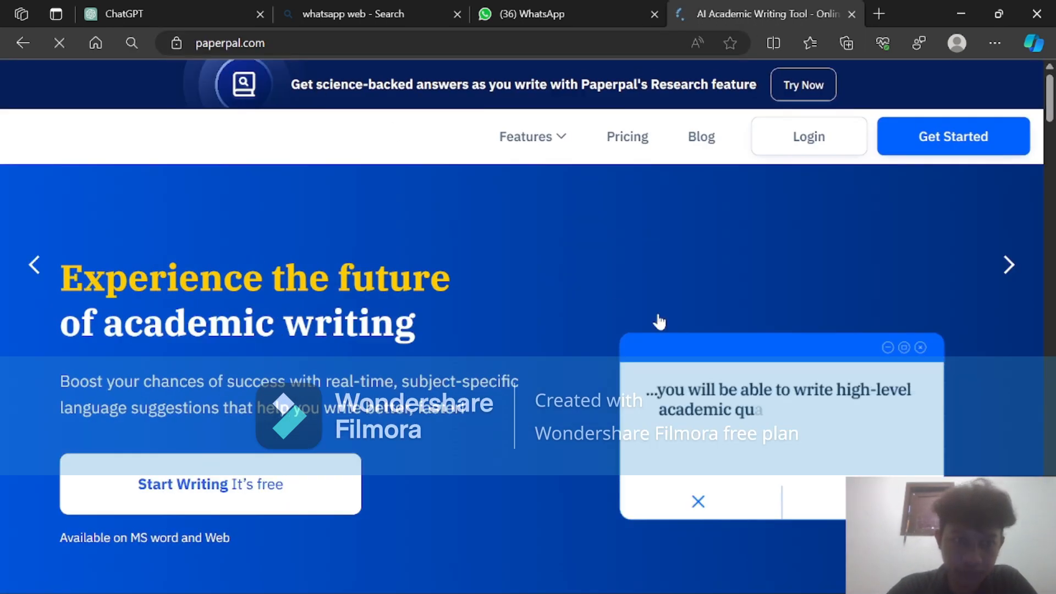
# Log in to Paperpal with the existing Google account and choose the High School/Bachelor's student role.
pyautogui.scroll(-3, 665, 327)
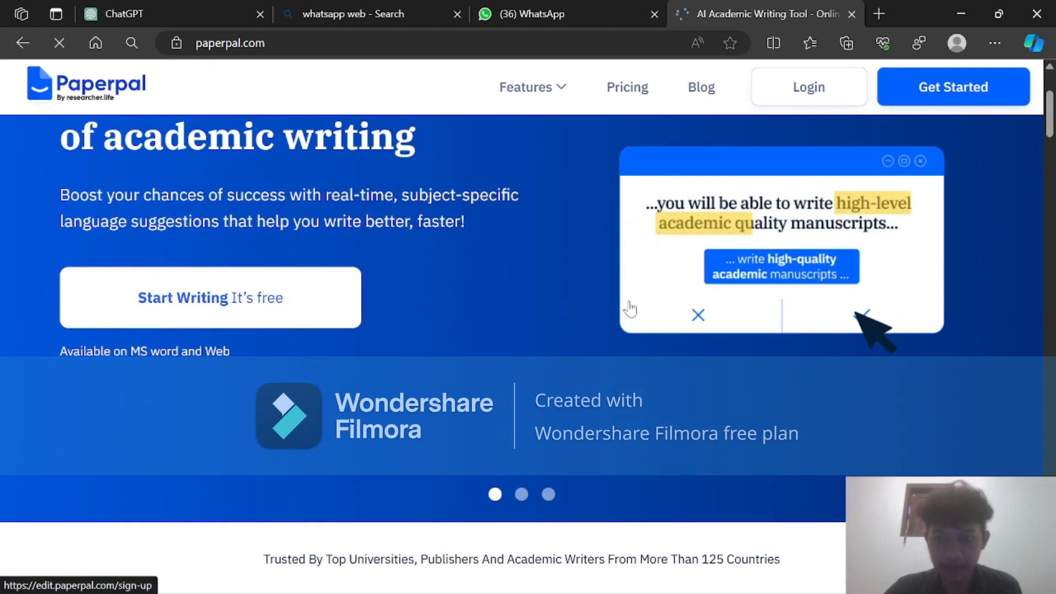
pyautogui.scroll(2, 653, 348)
pyautogui.scroll(1, 654, 347)
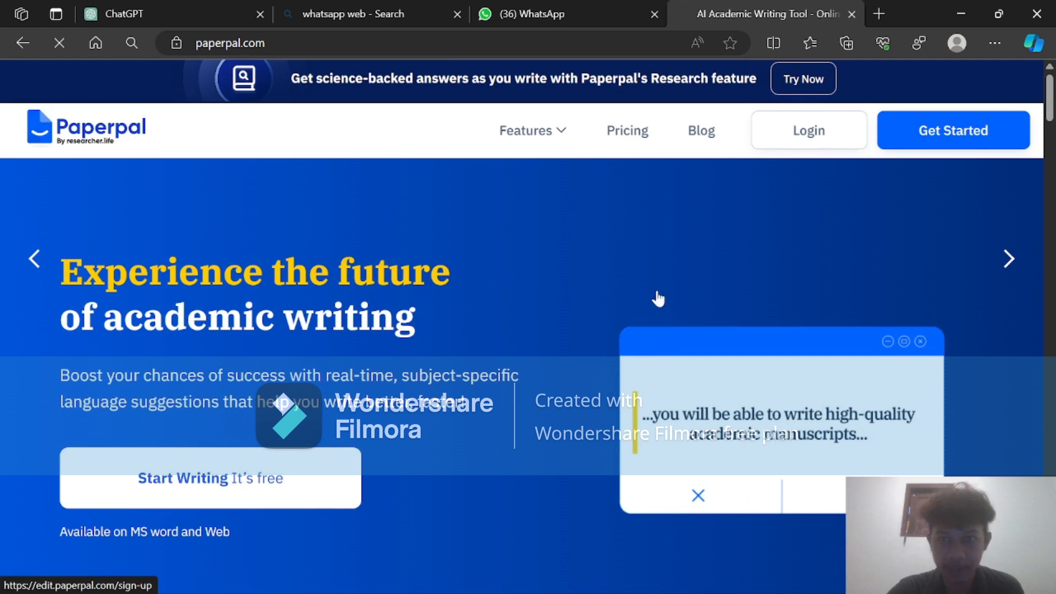
pyautogui.click(804, 128)
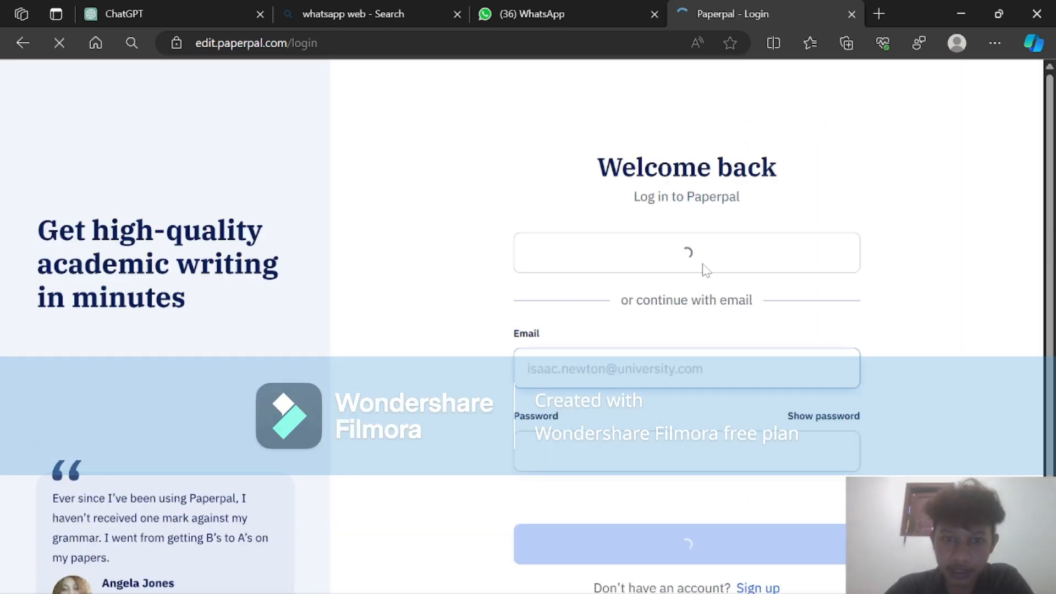
pyautogui.scroll(-1, 686, 330)
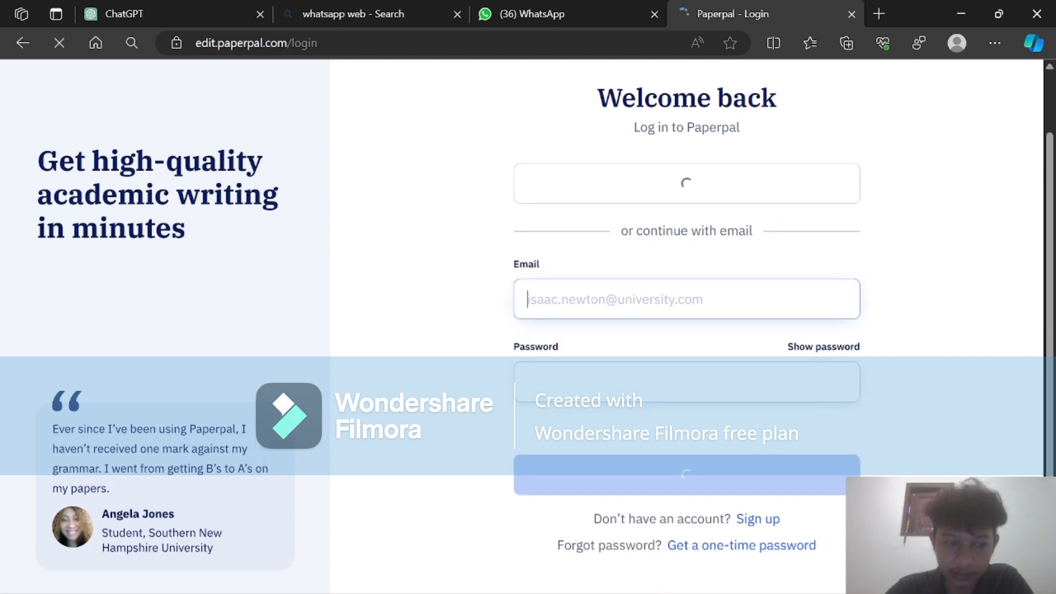
pyautogui.scroll(1, 682, 258)
pyautogui.click(667, 217)
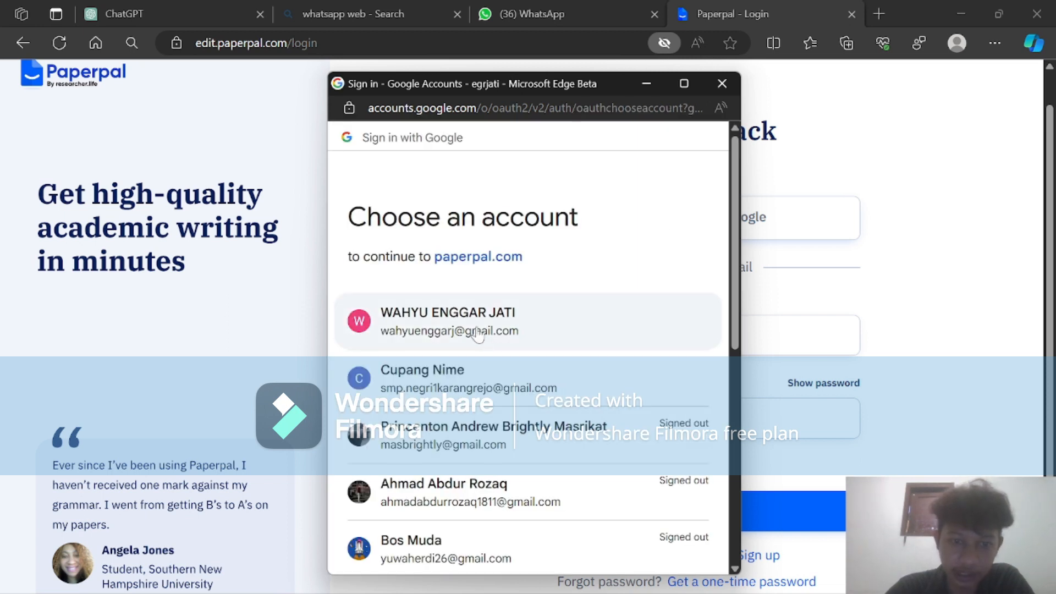
pyautogui.click(477, 329)
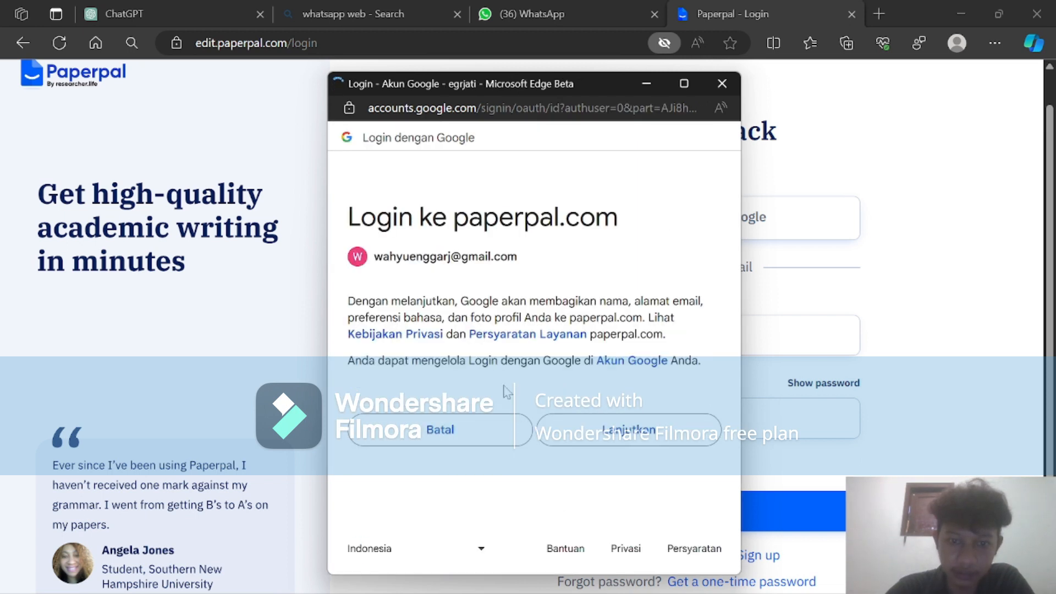
pyautogui.click(588, 428)
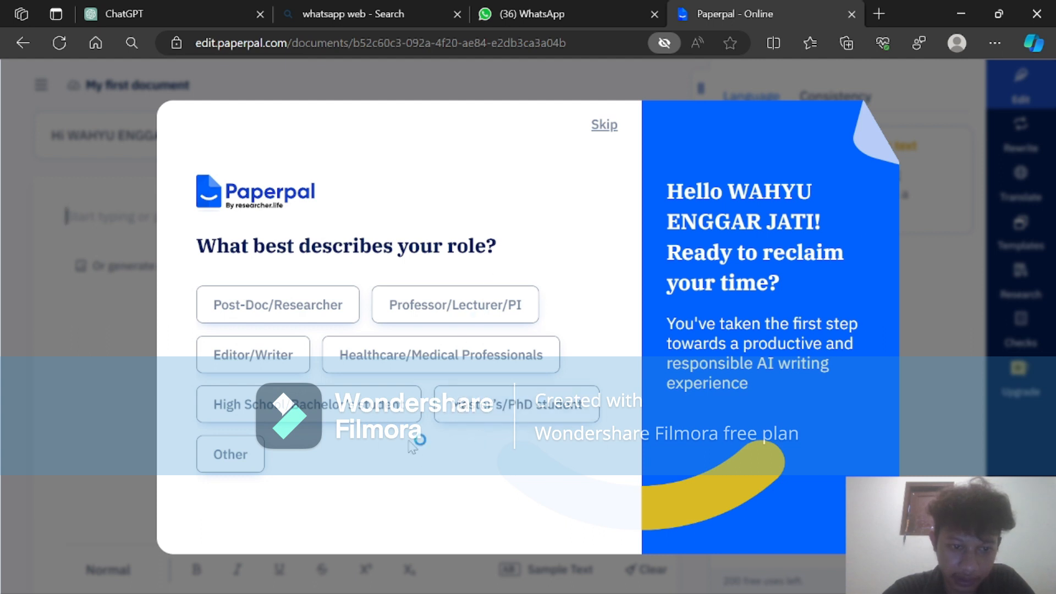
pyautogui.click(308, 405)
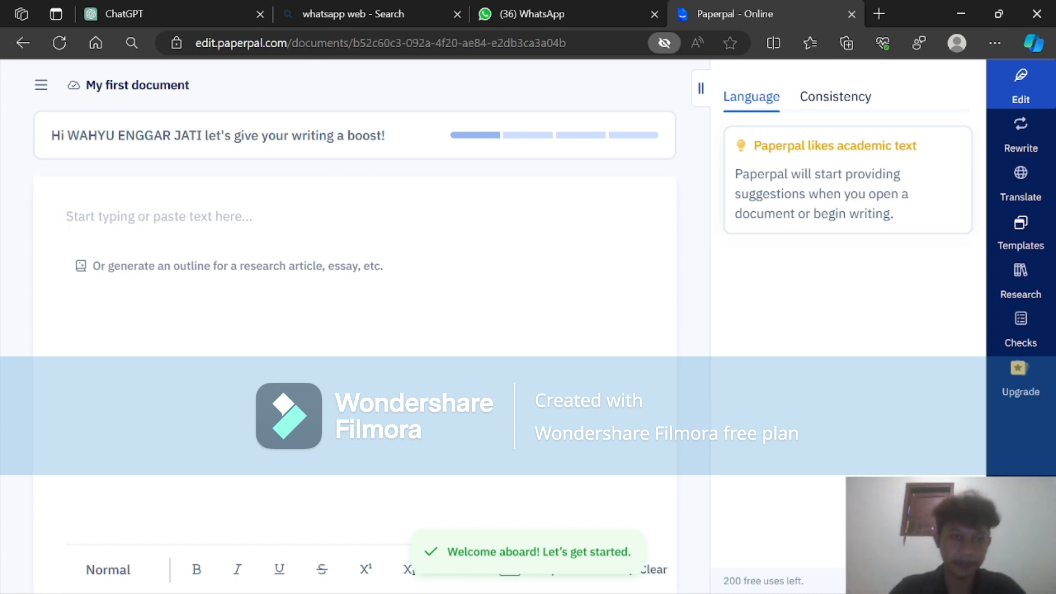
# Copy the English translation of the introduction from the ChatGPT conversation and paste it into the empty Paperpal document.
pyautogui.click(164, 1)
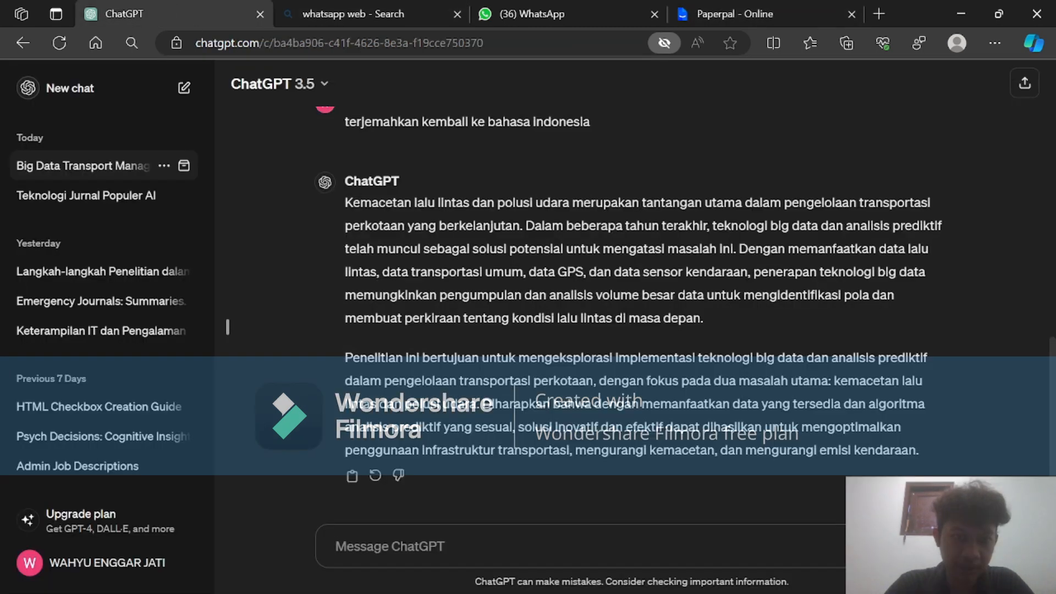
pyautogui.scroll(6, 602, 419)
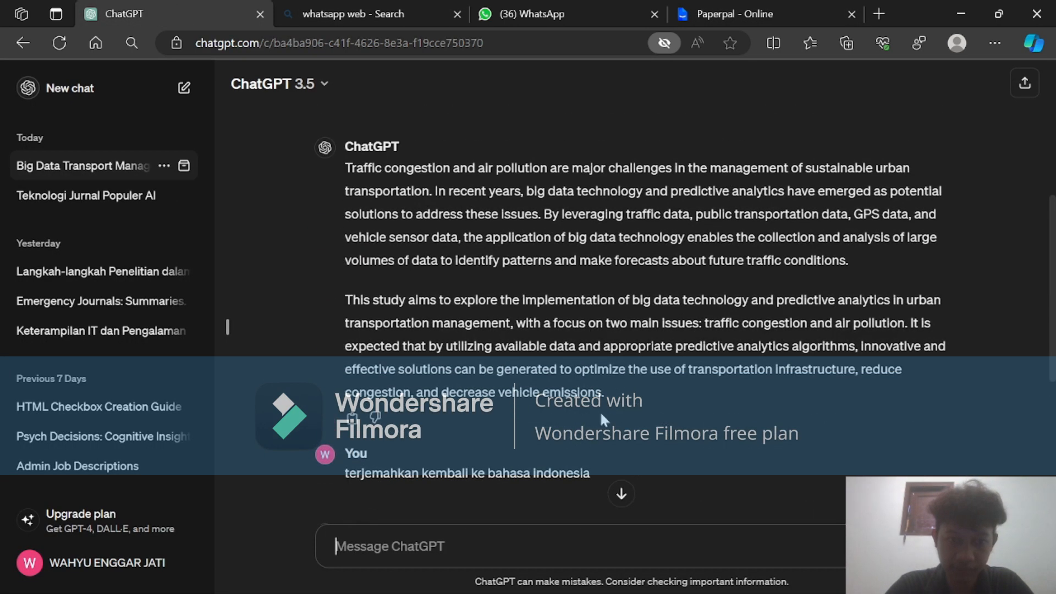
pyautogui.click(352, 418)
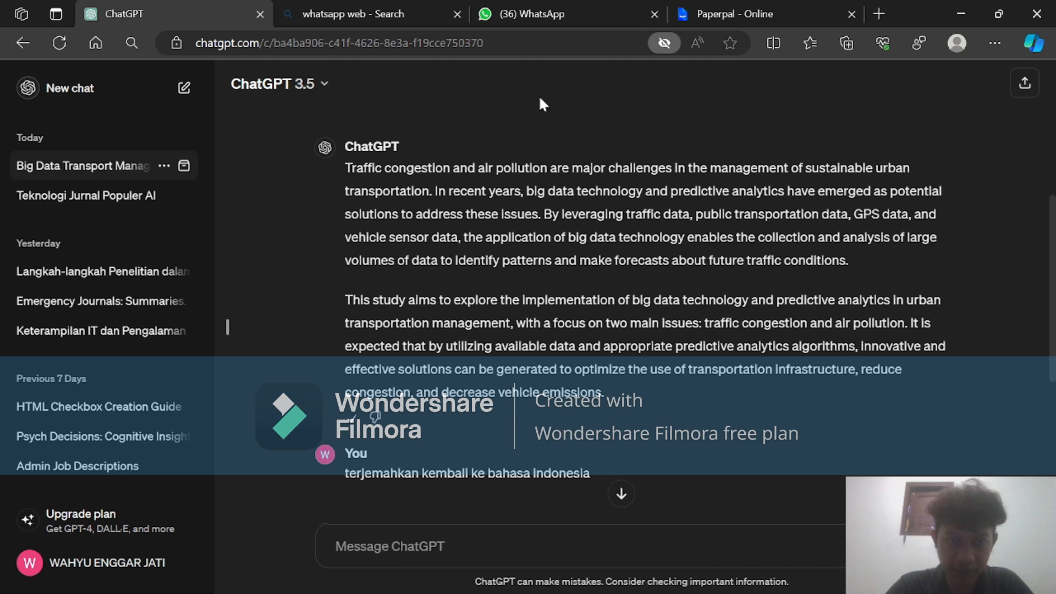
pyautogui.click(750, 2)
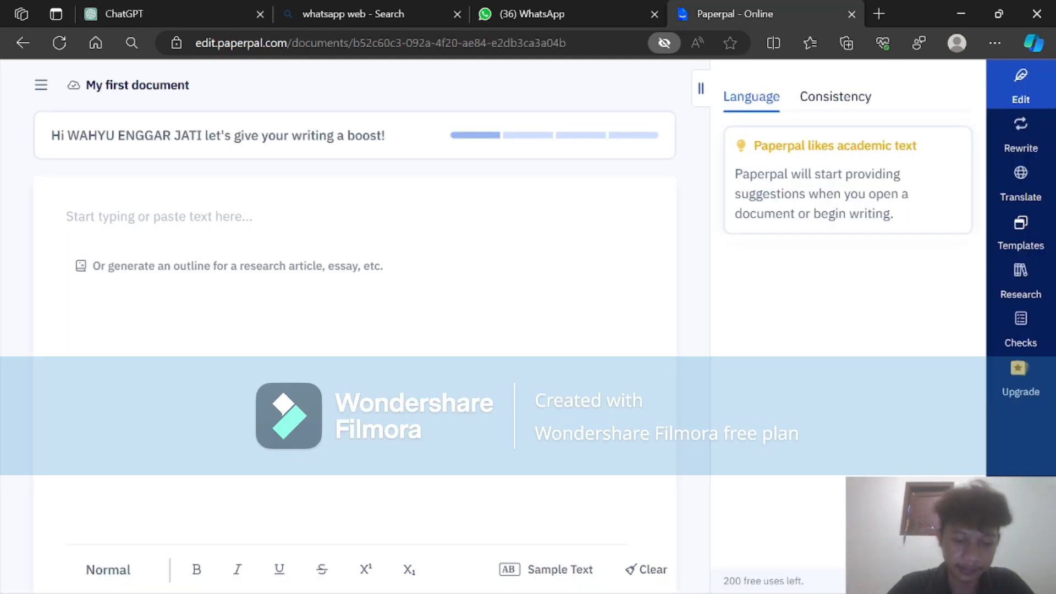
pyautogui.hotkey('ctrl', 'v')
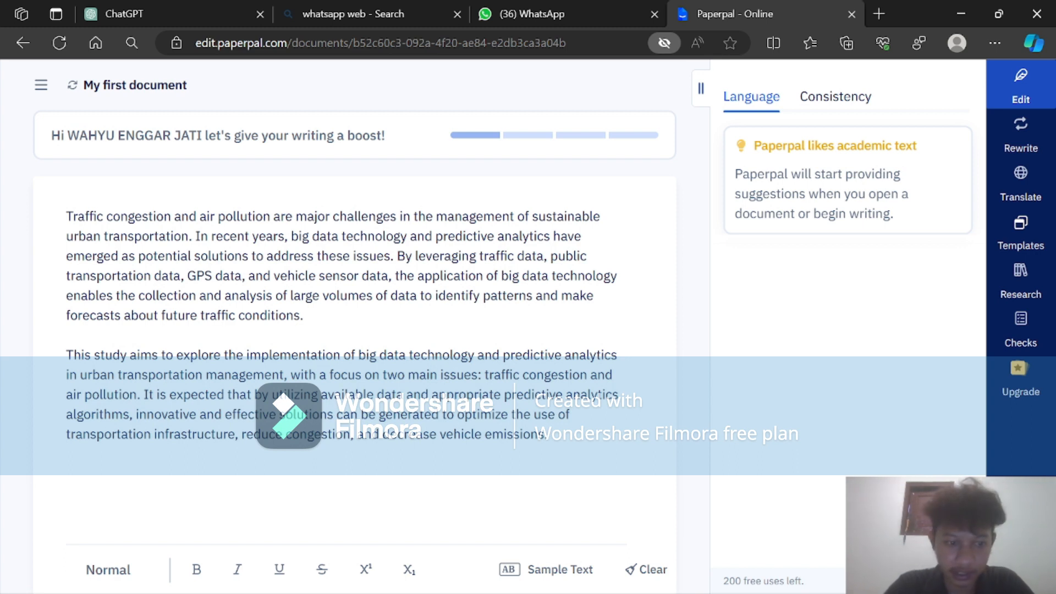
pyautogui.scroll(-1, 355, 327)
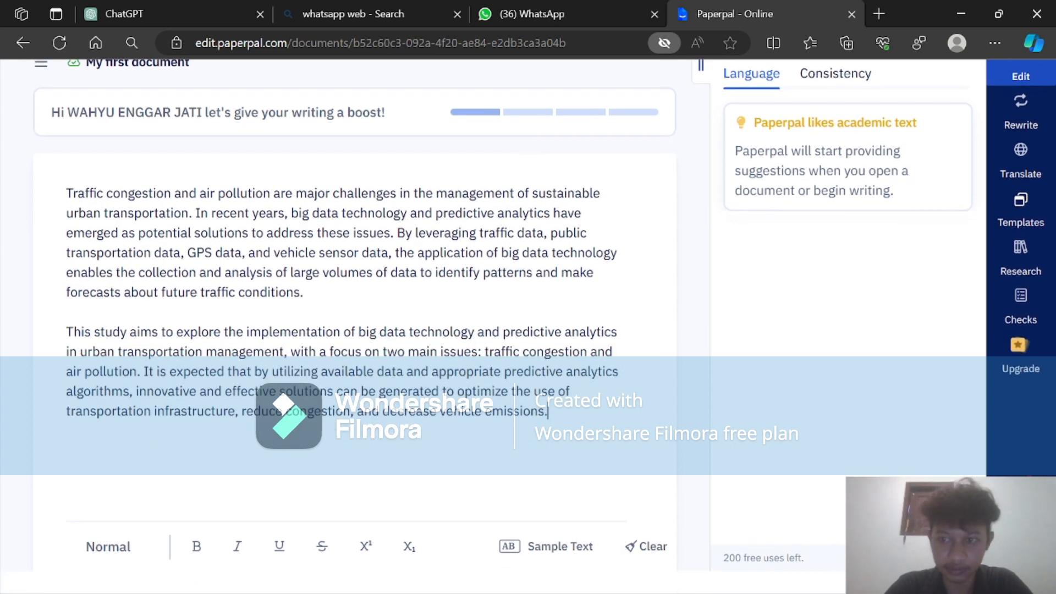
pyautogui.scroll(1, 355, 327)
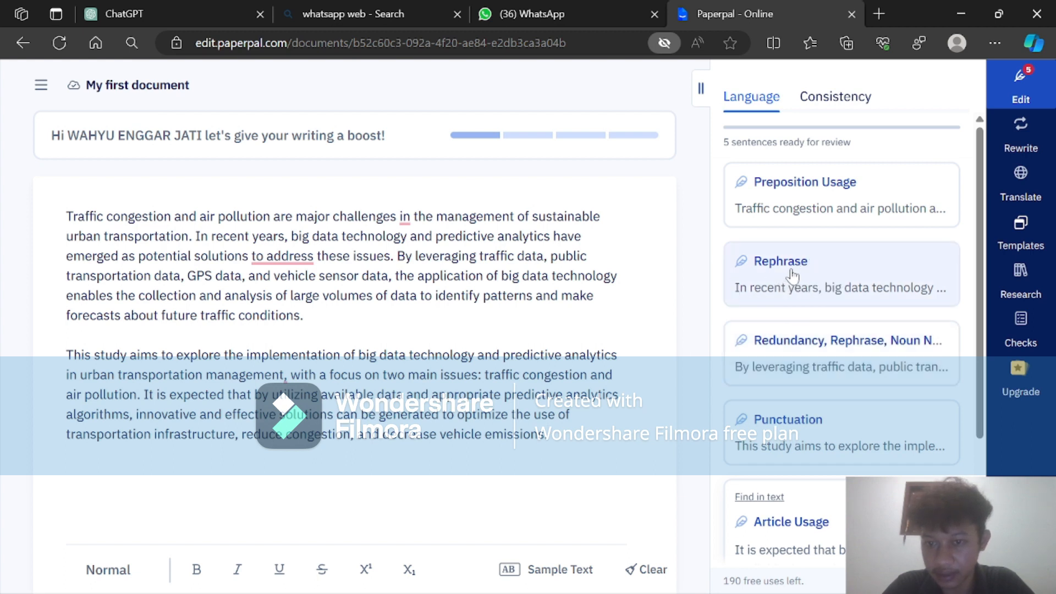
# Accept the Rephrase suggestion "for addressing" and all suggestions for the sentence starting "By leveraging traffic data", dismissing the video tutorial offer.
pyautogui.click(792, 276)
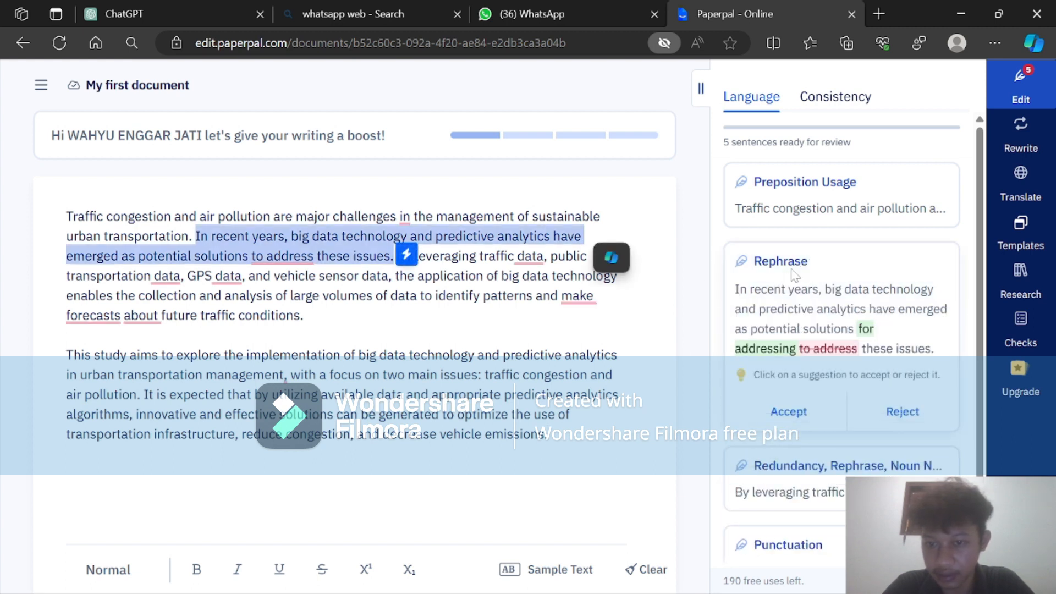
pyautogui.click(801, 412)
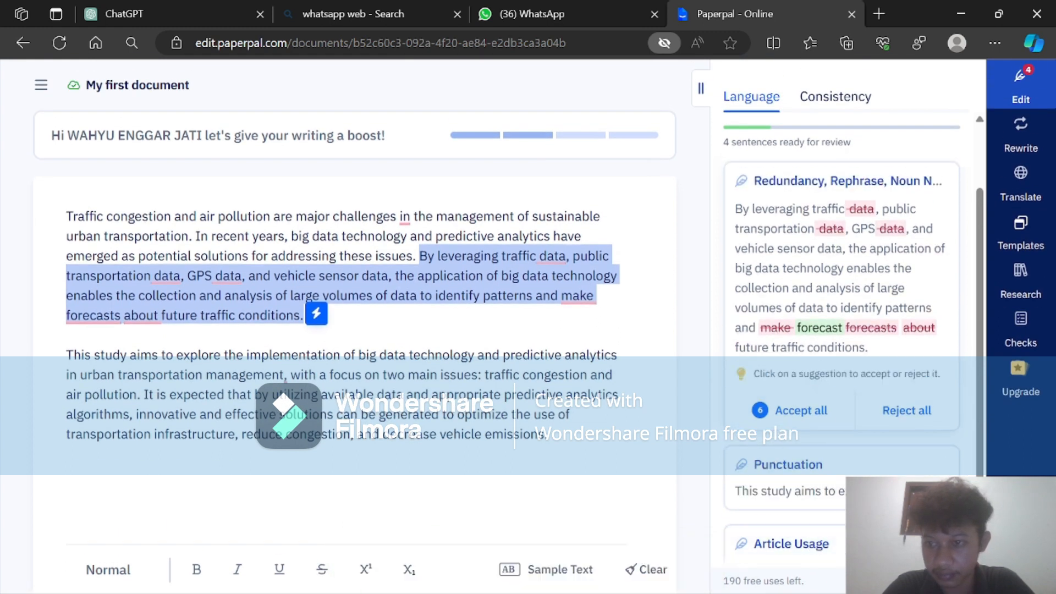
pyautogui.scroll(2, 816, 547)
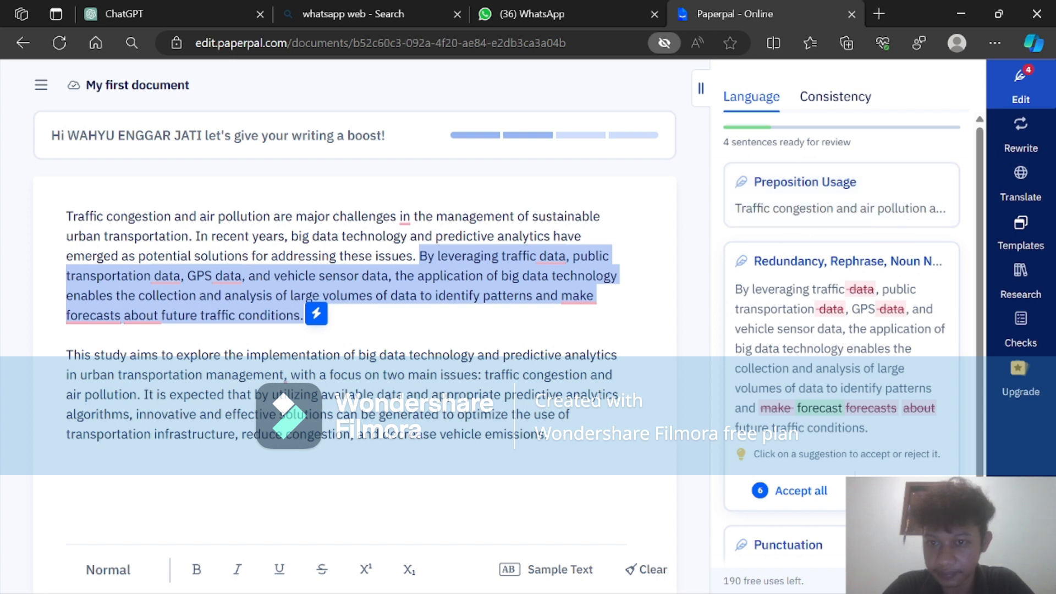
pyautogui.scroll(-2, 808, 244)
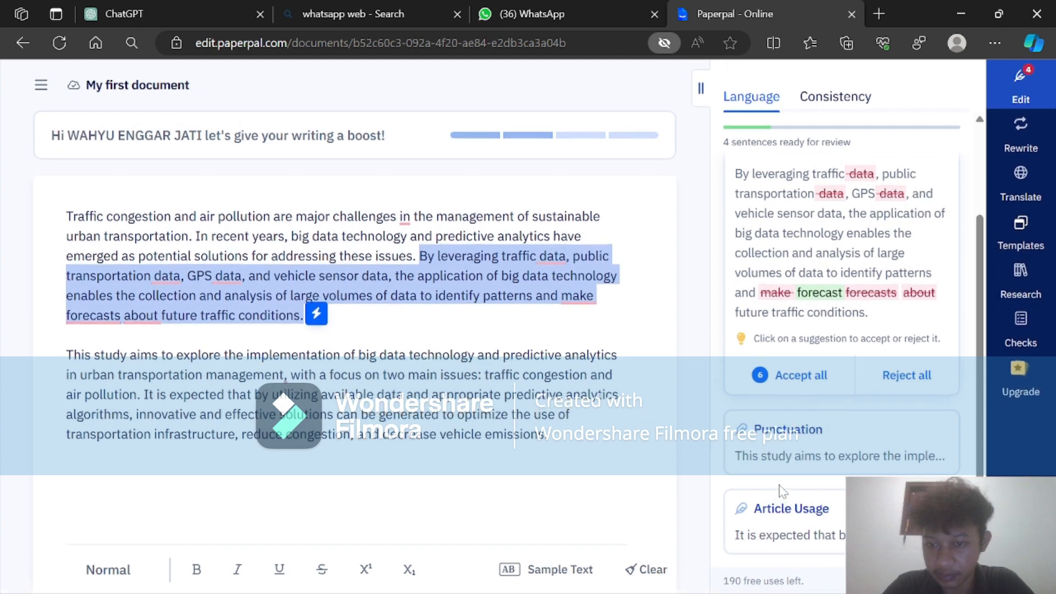
pyautogui.click(801, 382)
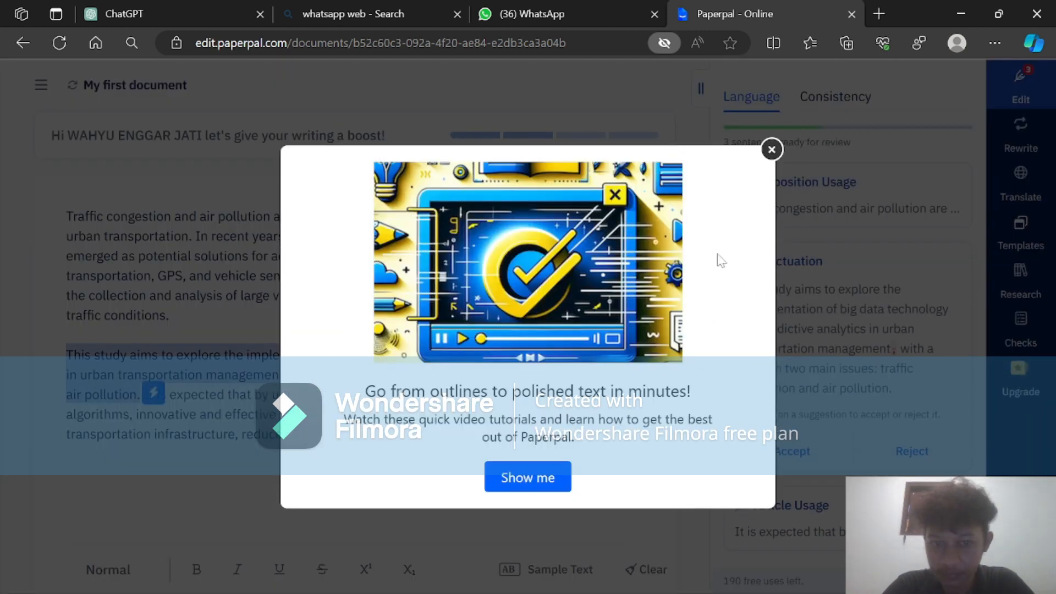
pyautogui.click(771, 149)
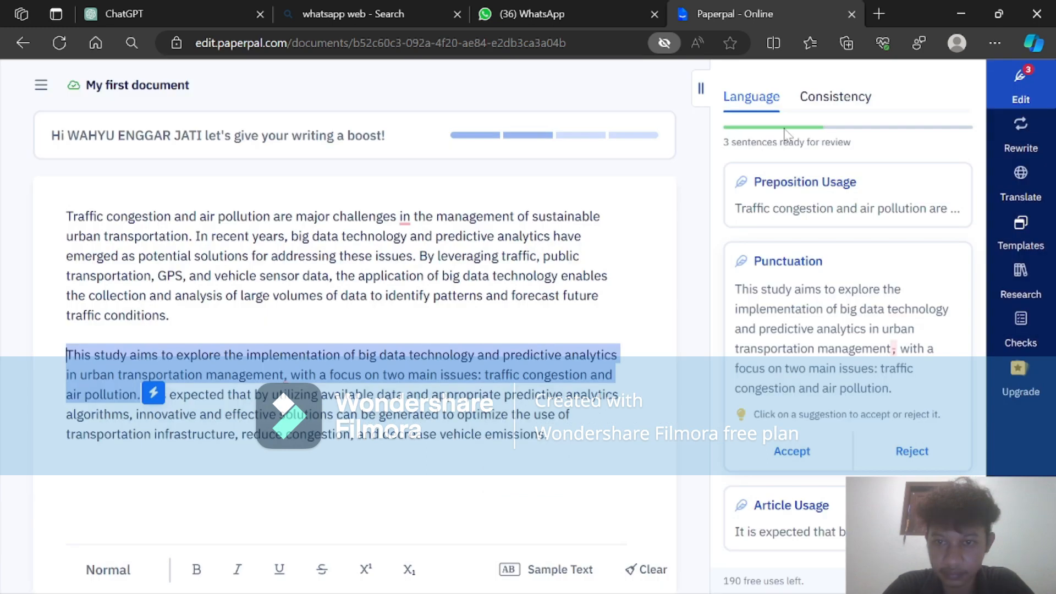
# Select both introduction paragraphs while reviewing the Consistency checker and the remaining Language suggestions.
pyautogui.click(816, 99)
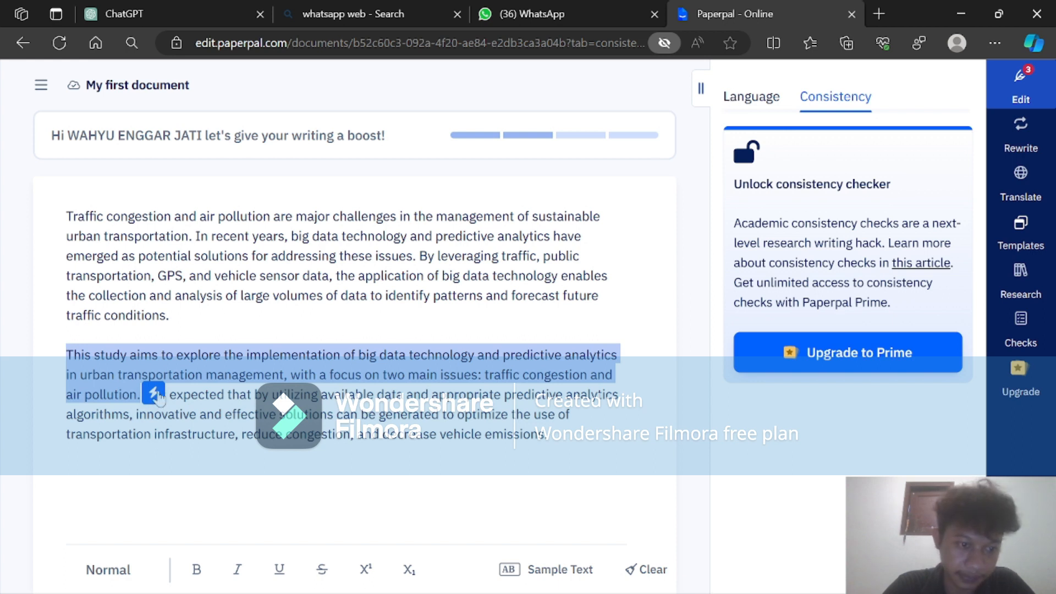
pyautogui.moveTo(66, 216); pyautogui.dragTo(564, 447)
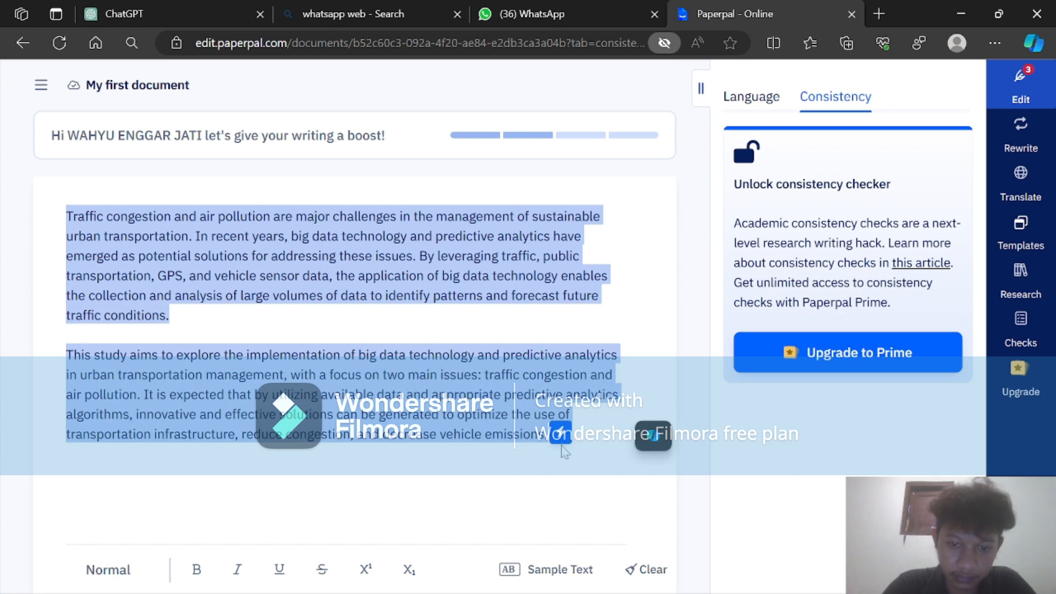
pyautogui.click(755, 98)
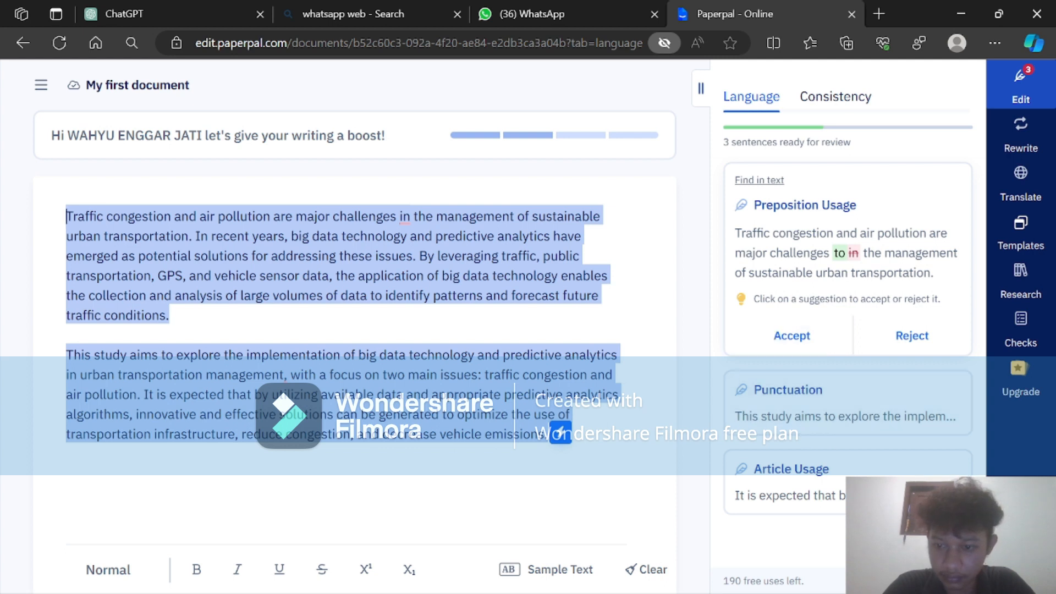
pyautogui.scroll(1, 772, 381)
pyautogui.scroll(-1, 773, 382)
pyautogui.scroll(1, 773, 382)
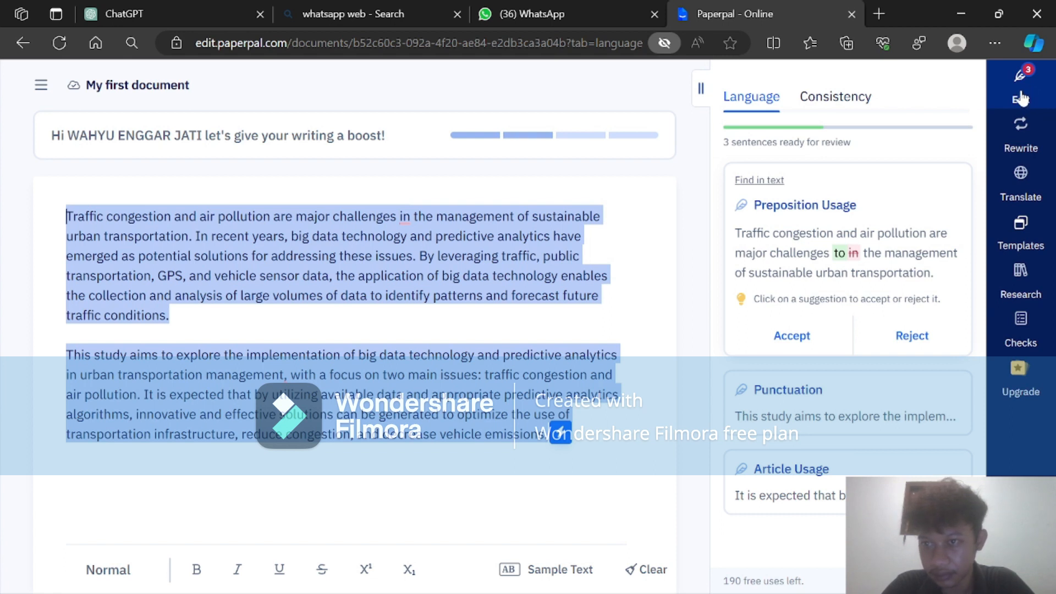
# Generate a paraphrase of the two selected introduction paragraphs with Paperpal's Rewrite feature.
pyautogui.click(1019, 131)
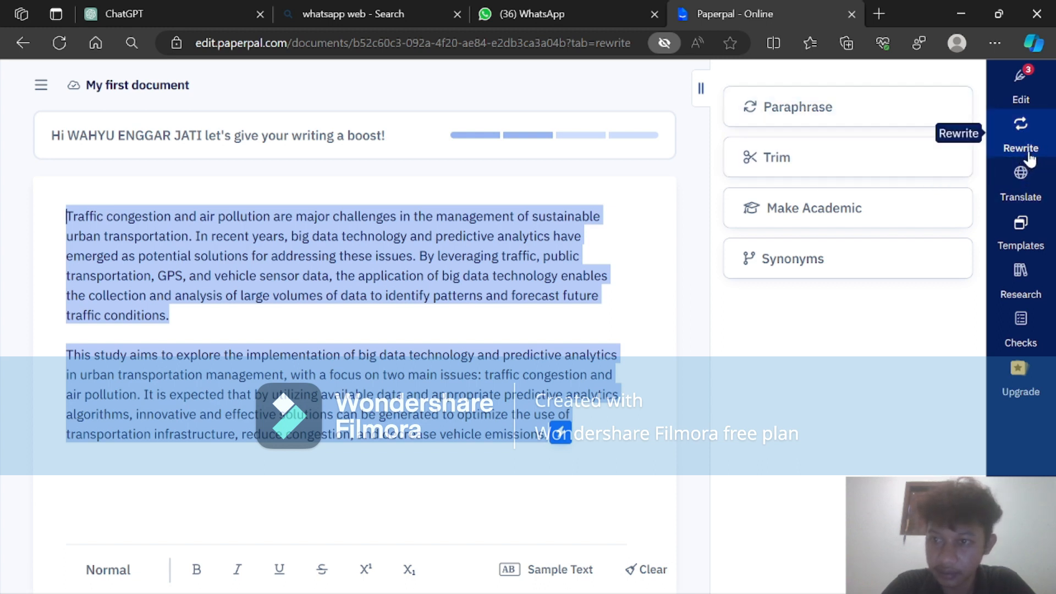
pyautogui.click(802, 121)
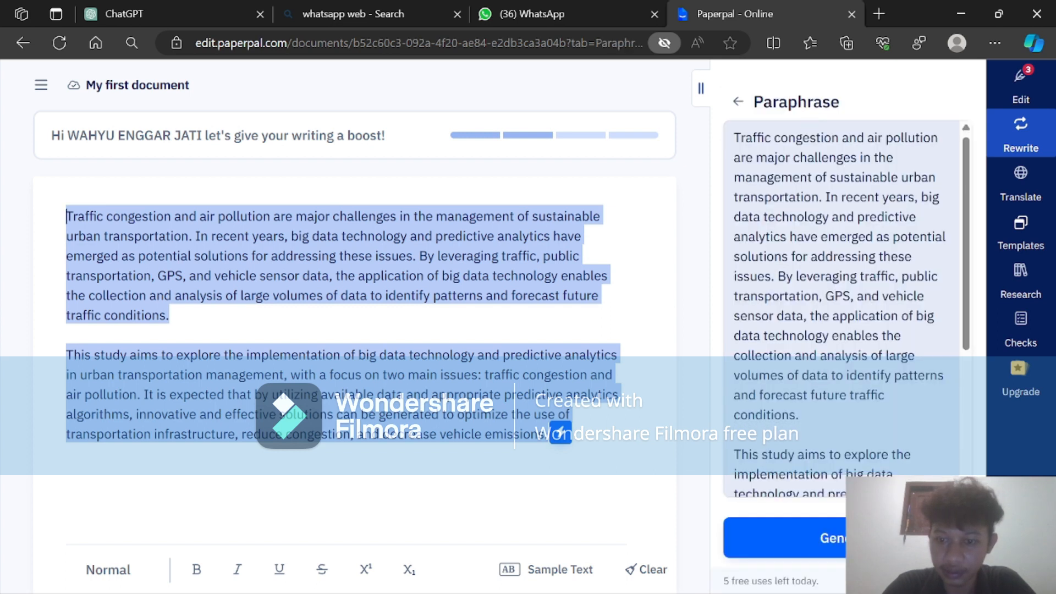
pyautogui.scroll(-3, 825, 358)
pyautogui.click(810, 540)
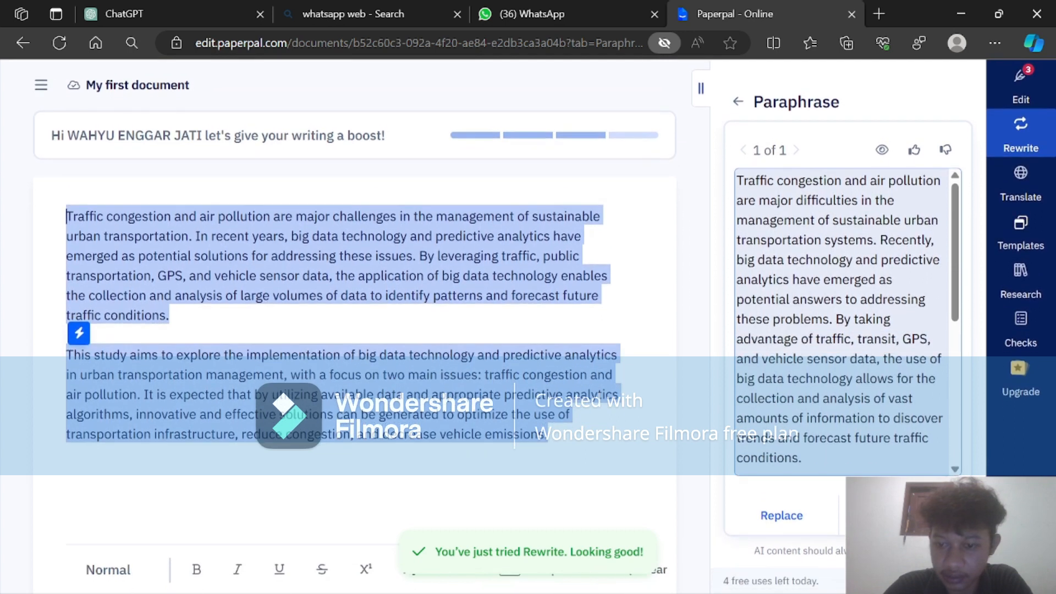
# Copy the whole paraphrase from Paperpal and paste it into the message of the ChatGPT conversation.
pyautogui.scroll(-5, 842, 321)
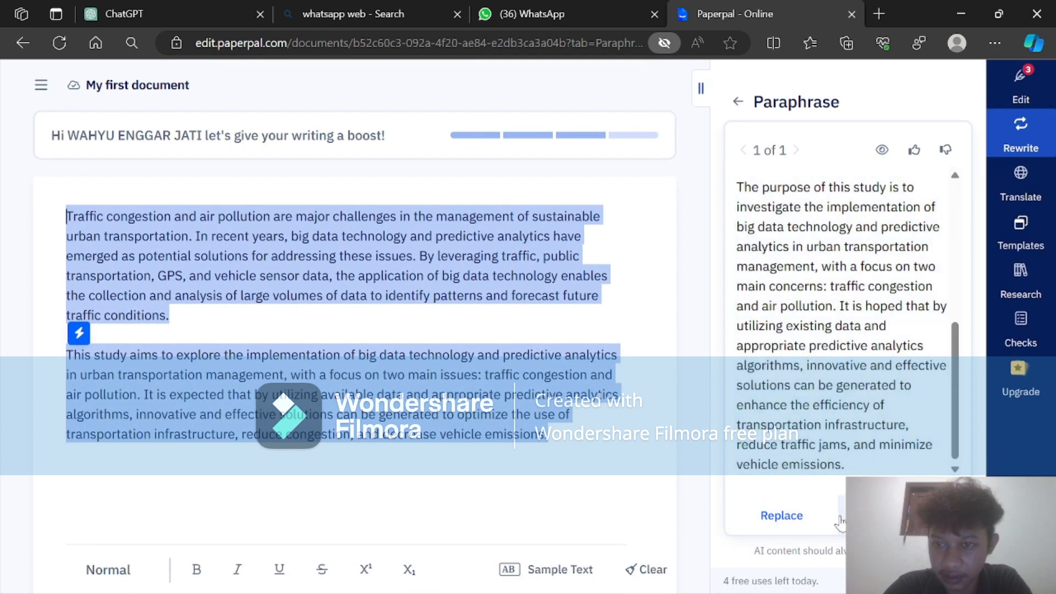
pyautogui.hotkey('ctrl', 'a')
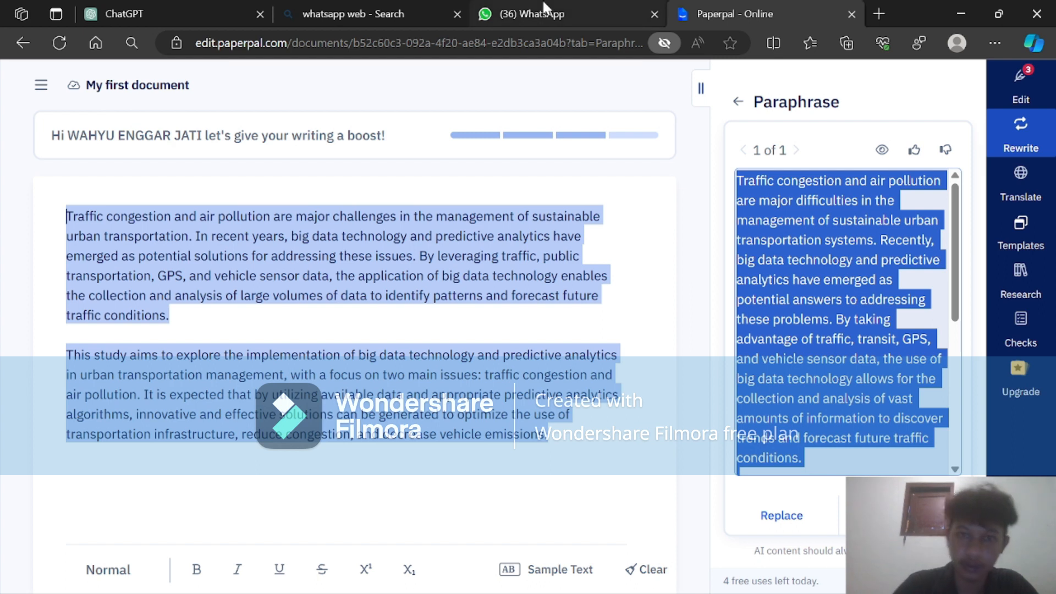
pyautogui.click(249, 5)
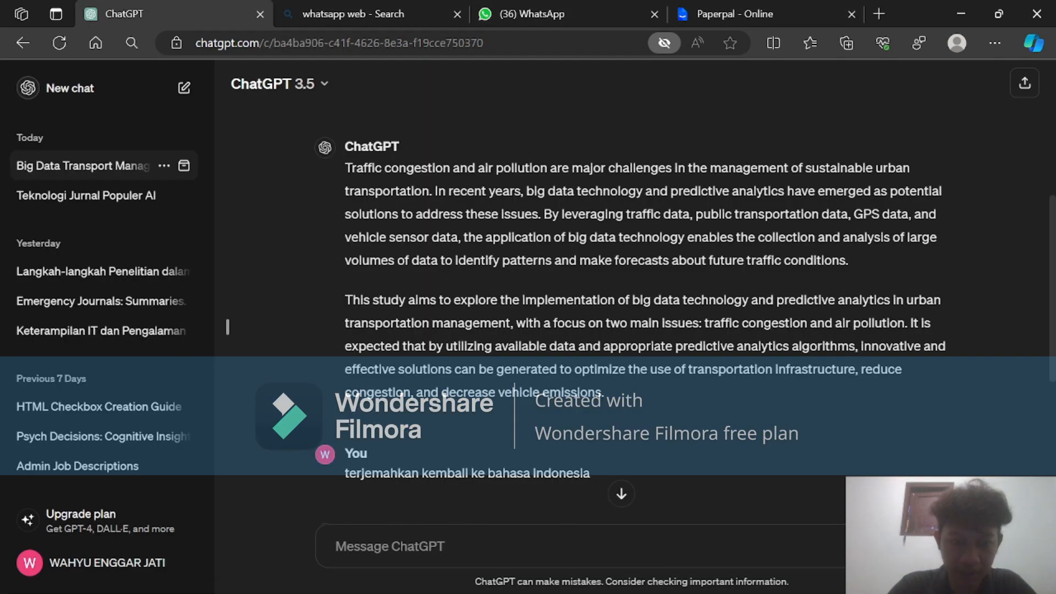
pyautogui.write('The purpose of this study is to investigate the implementation of big data technology and predictive analytics in urban transportation management, with a focus on two main concerns: traffic congestion and air pollution. It is hoped that by utilizing existing data and appropriate predictive analytics algorithms, innovative and effective solutions can be generated to enhance the efficiency of transportation infrastructure, reduce traffic jams, and minimize vehicle emissions.')
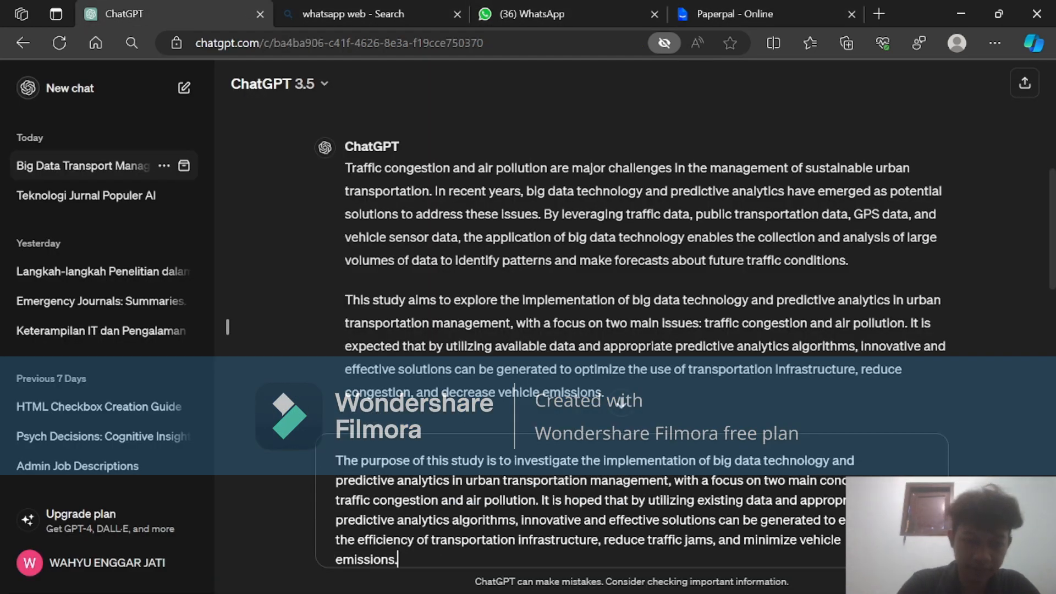
# Put the prompt "terjemahkan kedalam bahasa indonesia" above the pasted paraphrase and send the message to ChatGPT.
pyautogui.scroll(2, 631, 501)
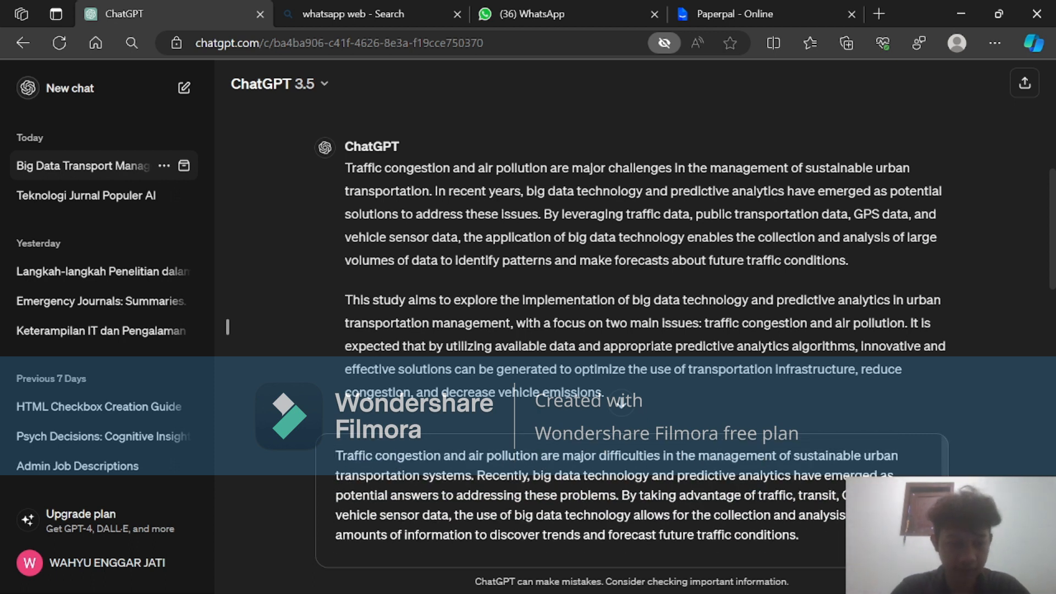
pyautogui.scroll(2, 631, 502)
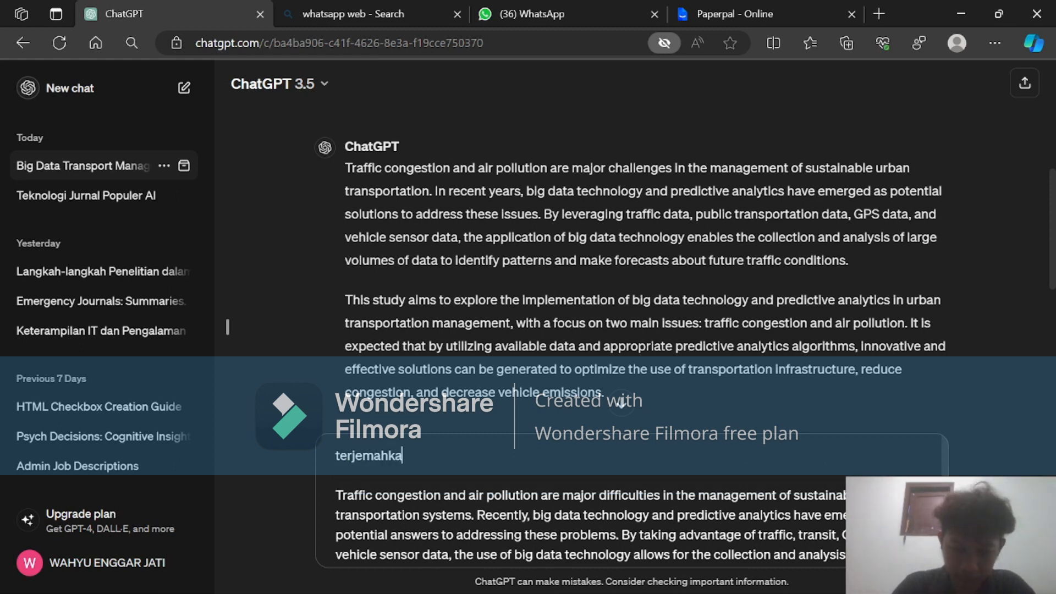
pyautogui.write('bahasa indonesia')
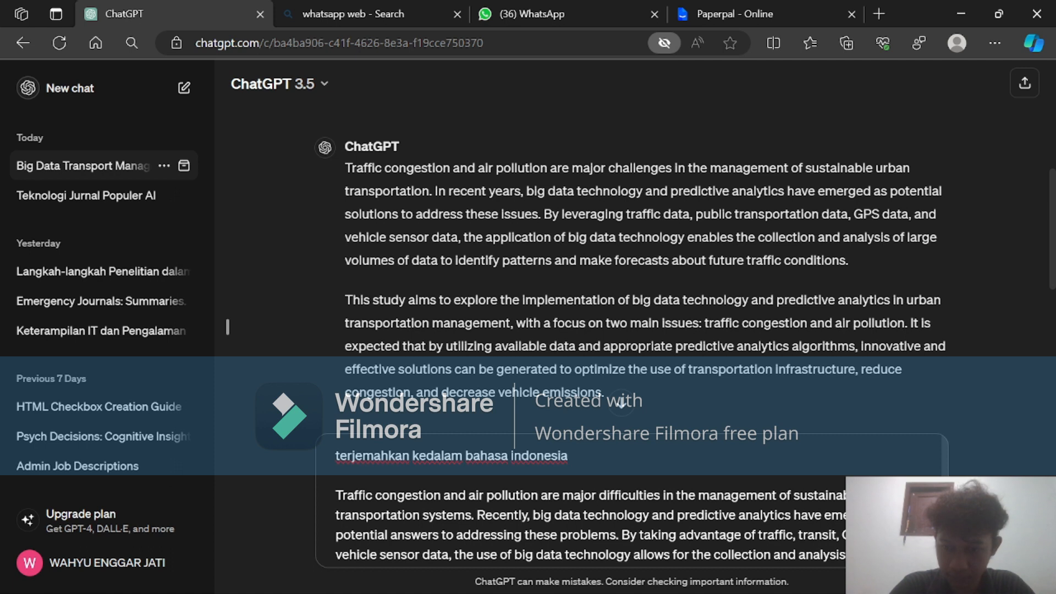
pyautogui.press('Return')
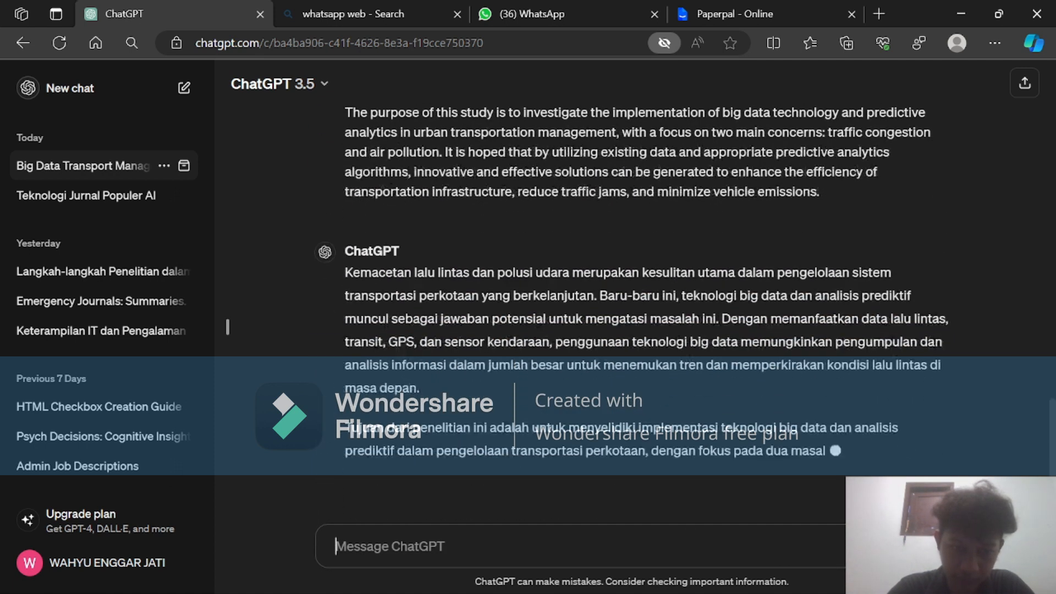
# Copy the original Indonesian introduction from the conversation's first prompt and paste it into the message as a comparison text.
pyautogui.scroll(10, 861, 342)
pyautogui.scroll(15, 857, 338)
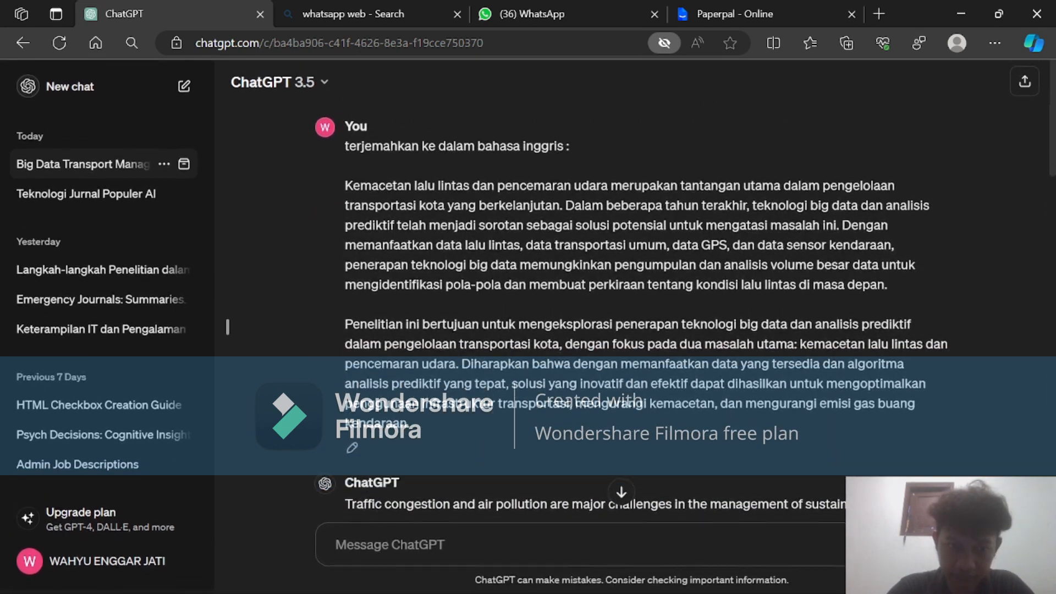
pyautogui.scroll(-2, 639, 248)
pyautogui.scroll(2, 228, 328)
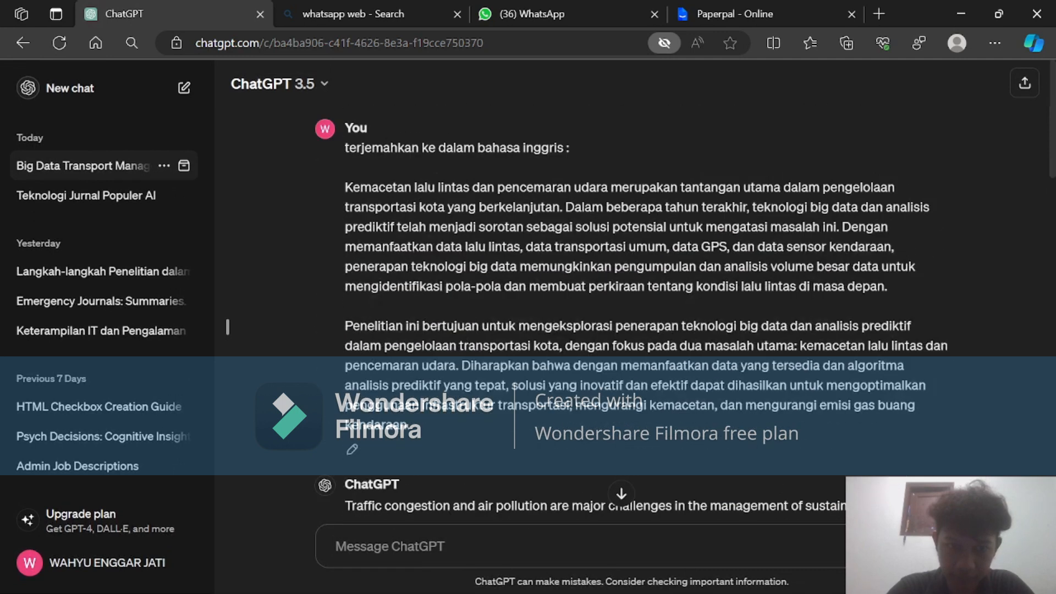
pyautogui.moveTo(408, 423); pyautogui.dragTo(344, 184)
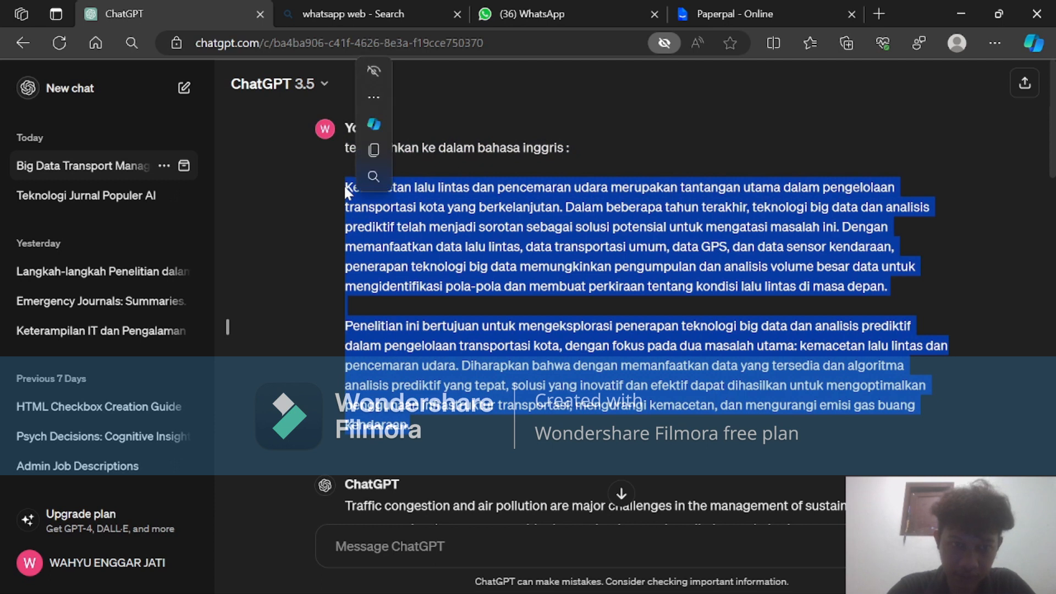
pyautogui.hotkey('ctrl', 'c')
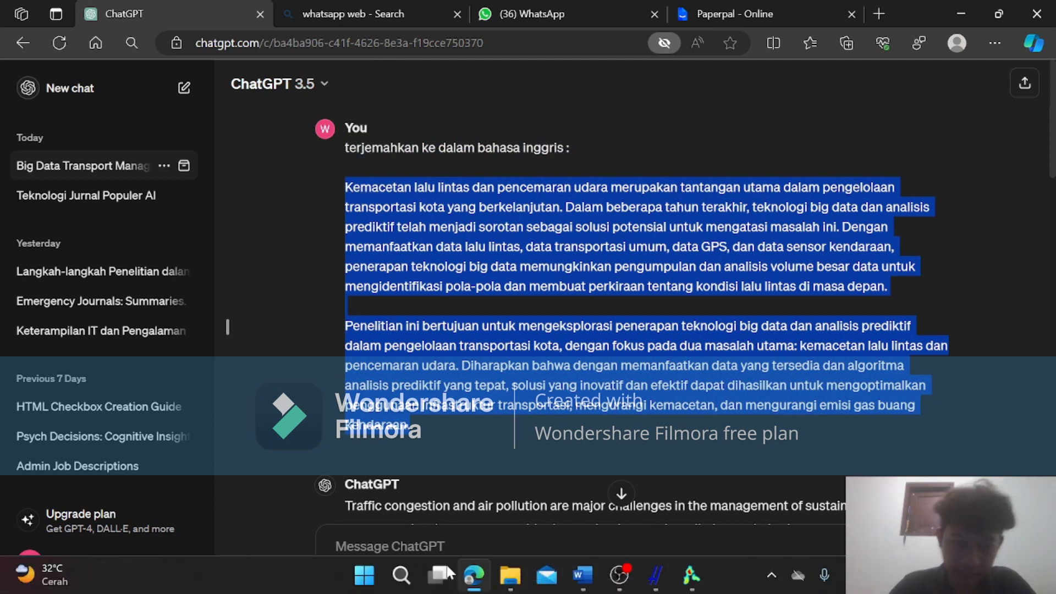
pyautogui.click(468, 547)
pyautogui.hotkey('ctrl', 'v')
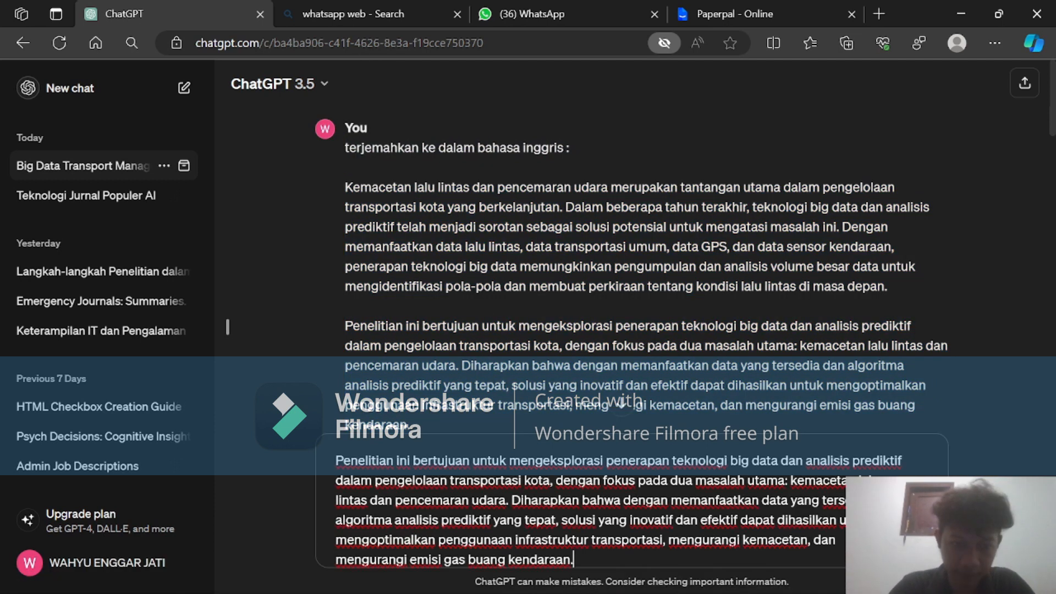
# Compare the first paragraph of the original Indonesian introduction with ChatGPT's Indonesian translation of the paraphrase.
pyautogui.scroll(-10, 551, 203)
pyautogui.scroll(3, 551, 204)
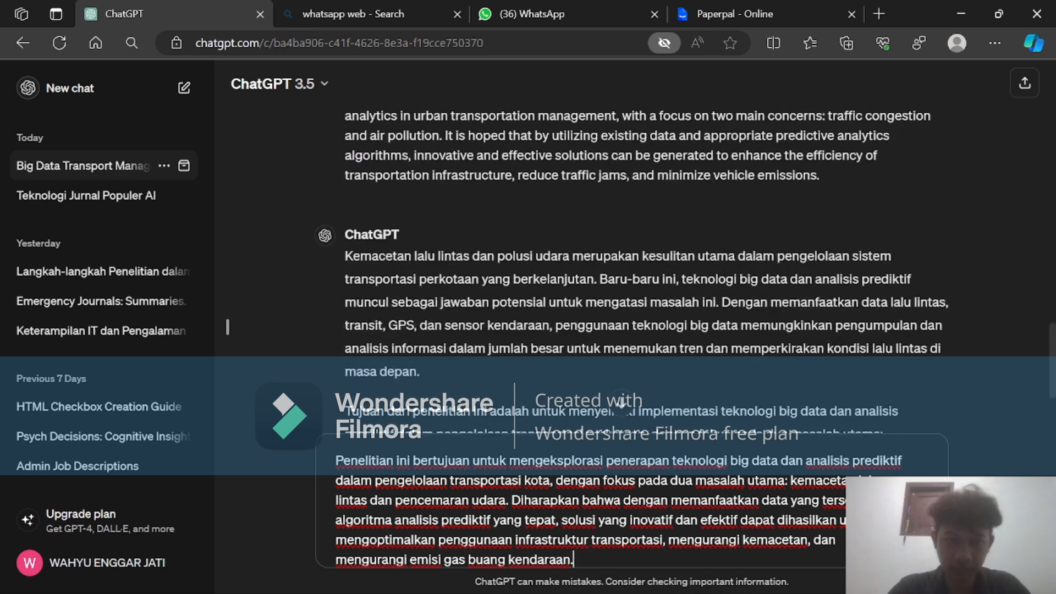
pyautogui.scroll(-1, 551, 201)
pyautogui.scroll(1, 572, 512)
pyautogui.scroll(3, 572, 512)
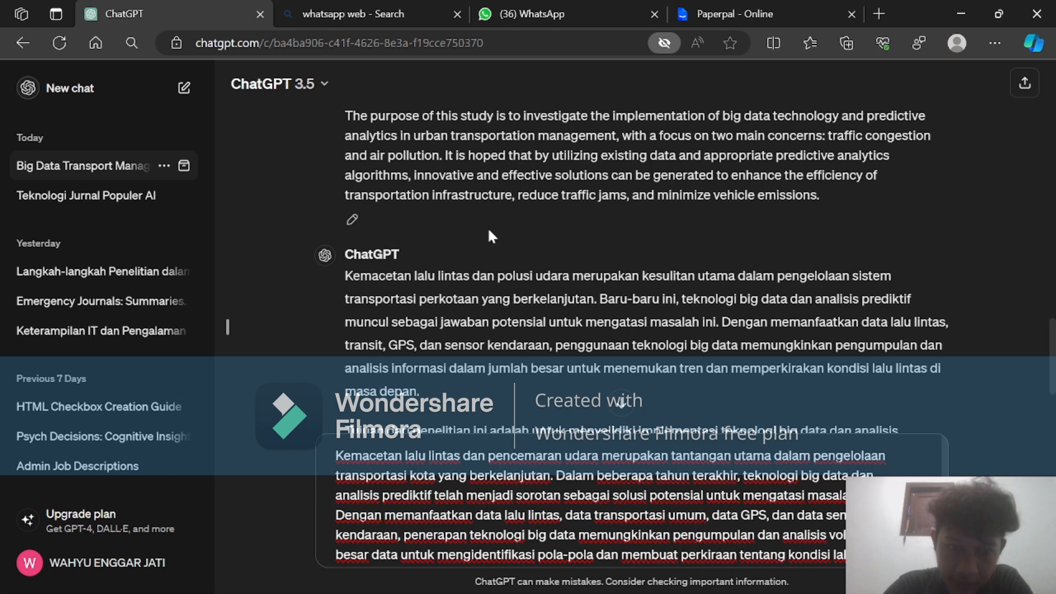
pyautogui.scroll(-3, 489, 234)
pyautogui.scroll(3, 488, 234)
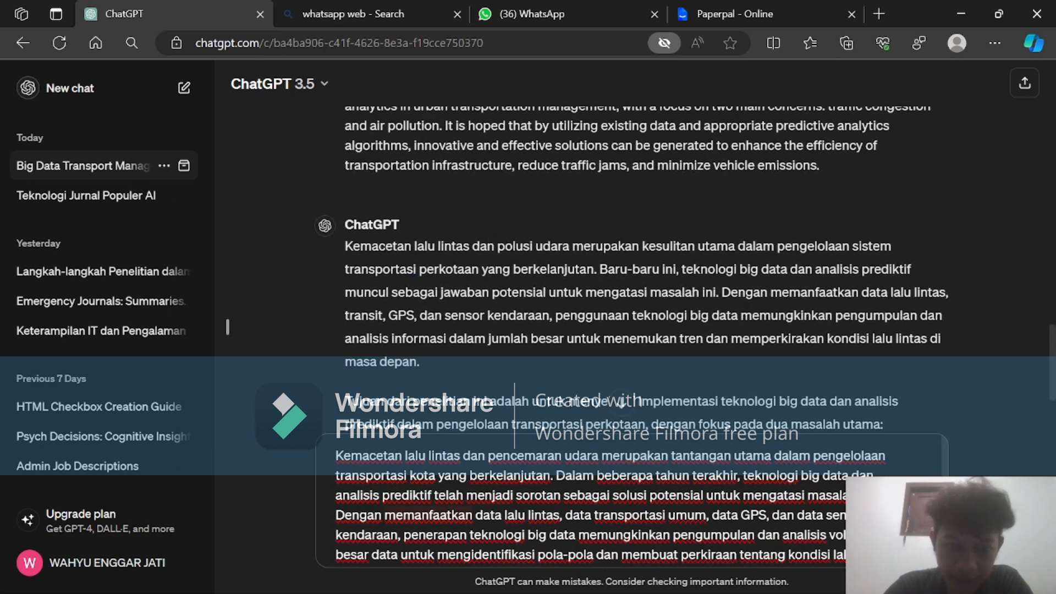
pyautogui.scroll(-3, 583, 506)
pyautogui.scroll(3, 583, 506)
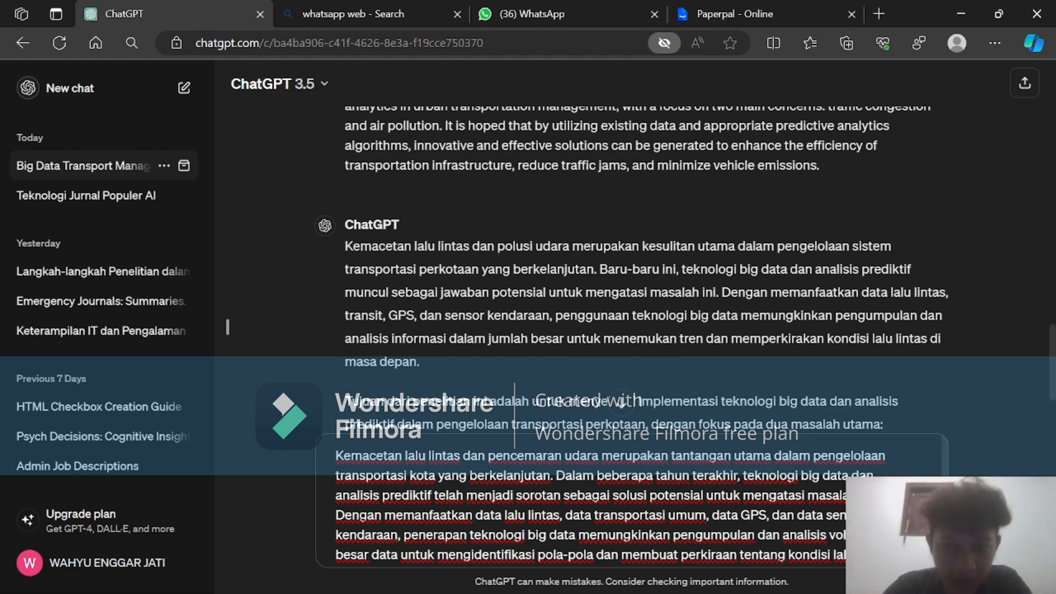
pyautogui.scroll(-1, 227, 328)
pyautogui.scroll(-1, 227, 327)
pyautogui.scroll(-1, 227, 327)
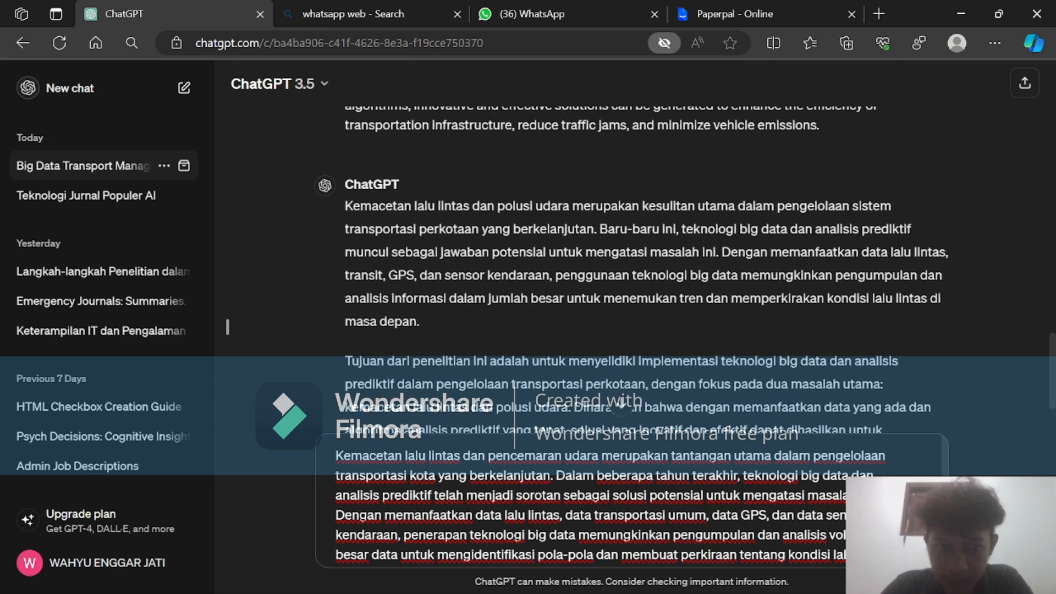
pyautogui.scroll(1, 638, 335)
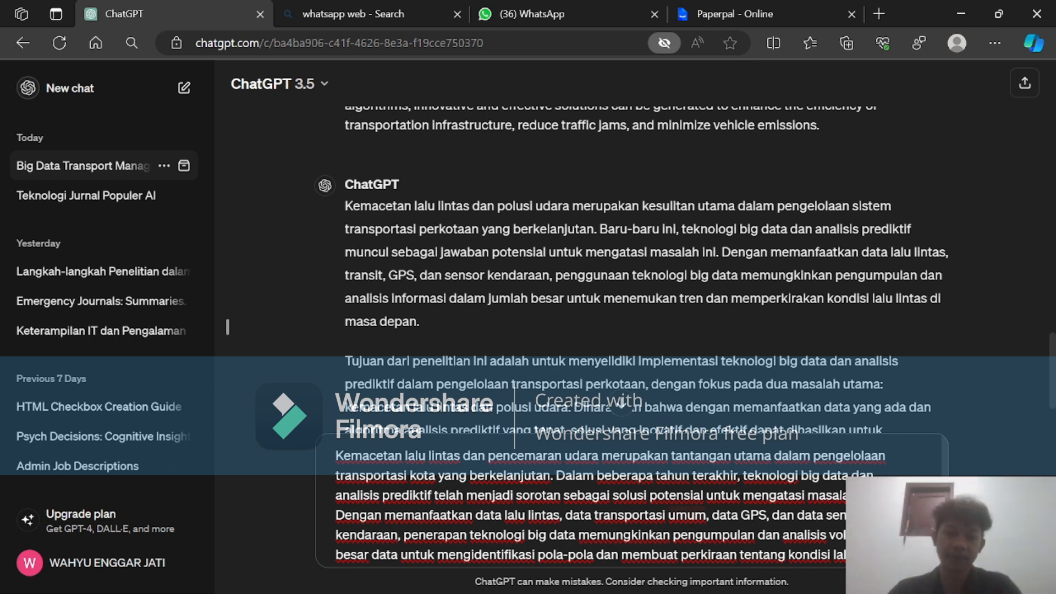
pyautogui.scroll(-1, 605, 503)
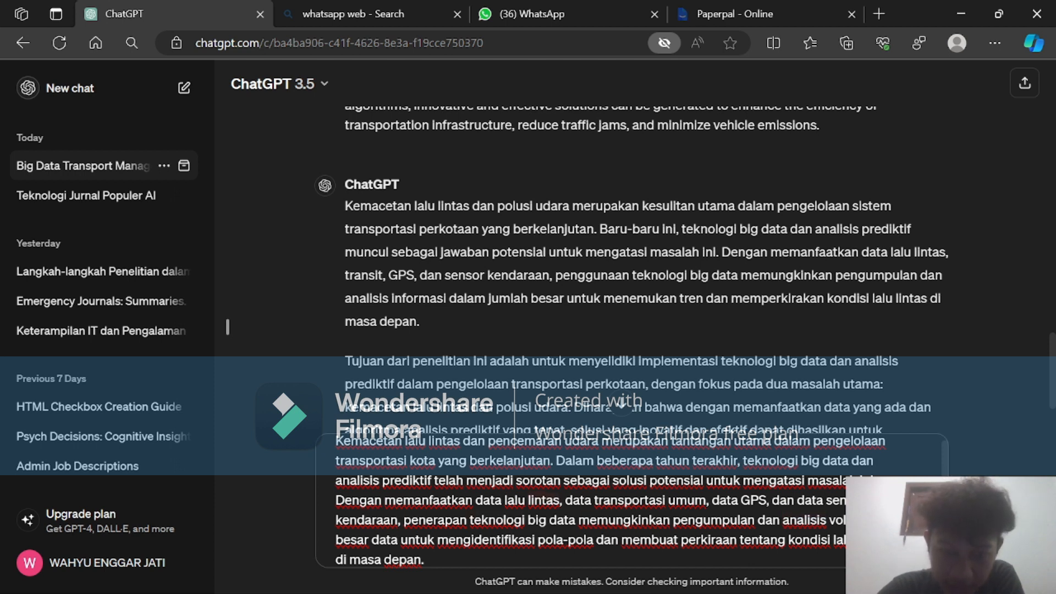
pyautogui.scroll(-1, 611, 500)
pyautogui.scroll(-1, 611, 500)
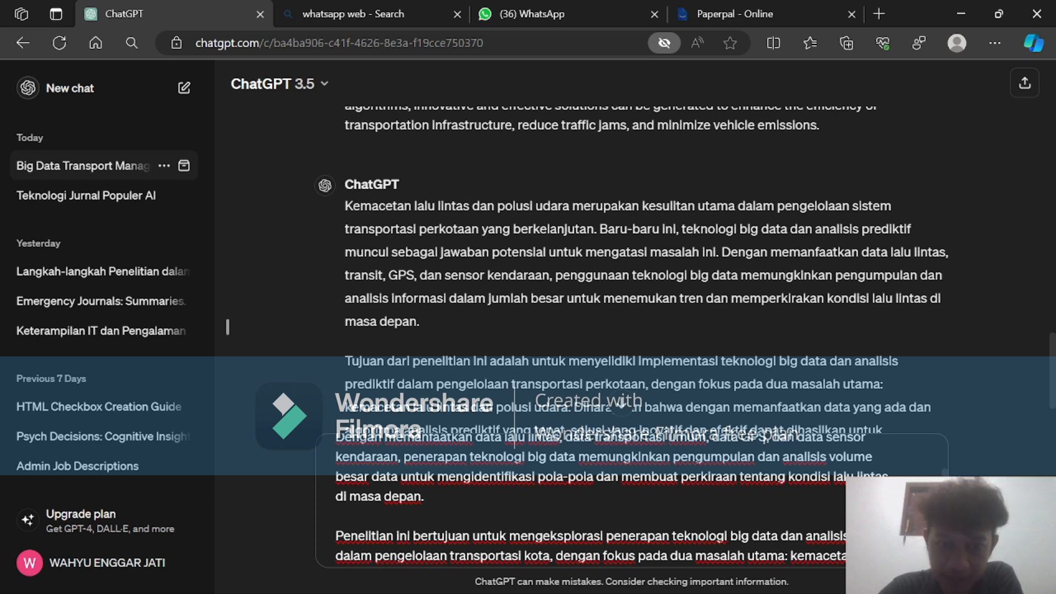
# Compare the phrases "jumlah besar" and "analisis volume besar" in the two versions, and read through their second paragraphs.
pyautogui.moveTo(486, 298); pyautogui.dragTo(569, 303)
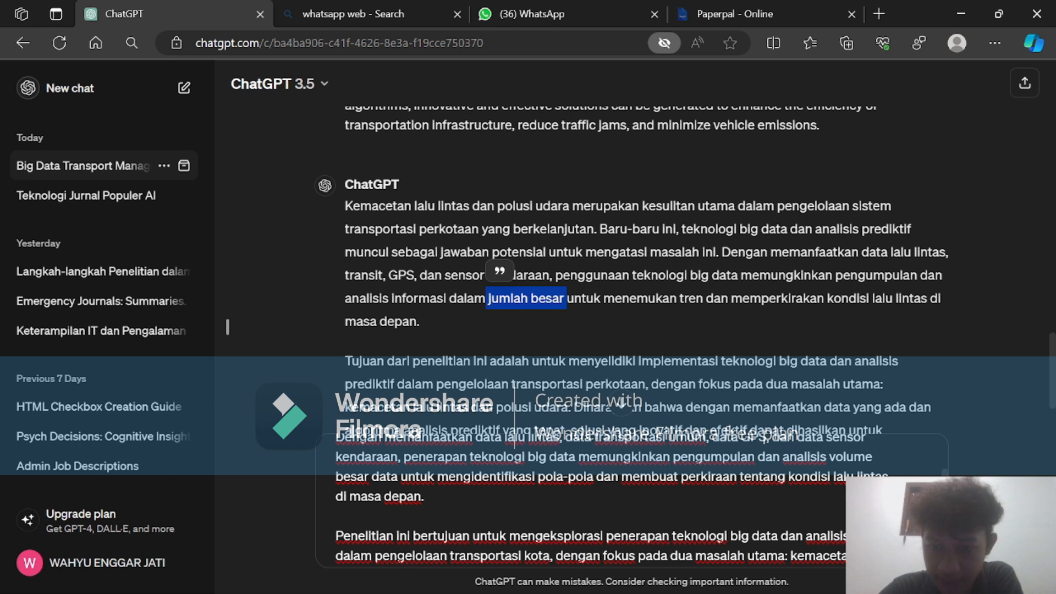
pyautogui.moveTo(780, 457); pyautogui.dragTo(365, 476)
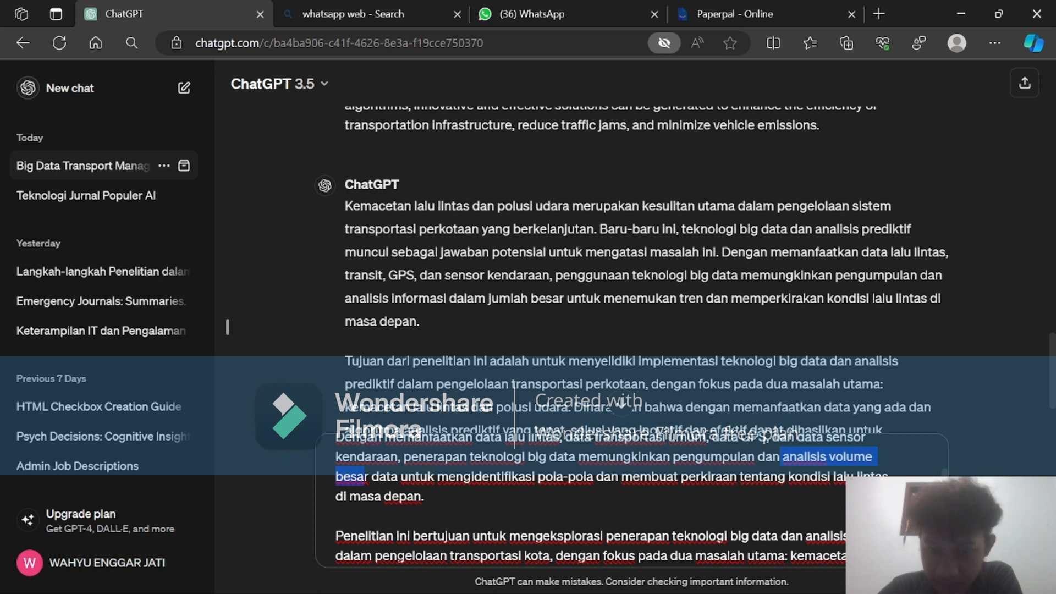
pyautogui.click(425, 496)
pyautogui.scroll(-1, 632, 501)
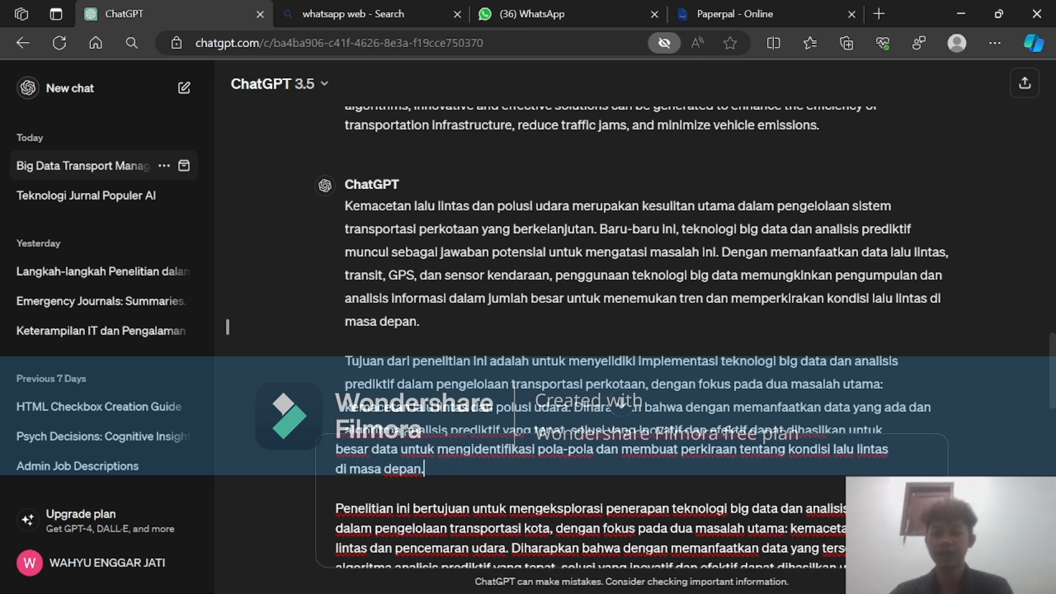
pyautogui.scroll(-2, 592, 512)
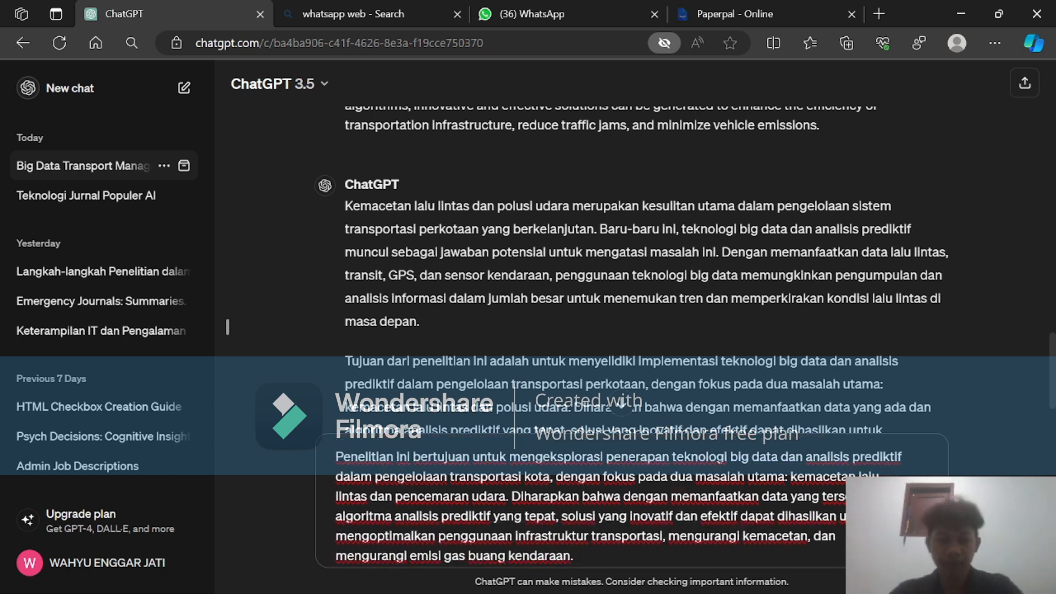
pyautogui.scroll(-1, 591, 507)
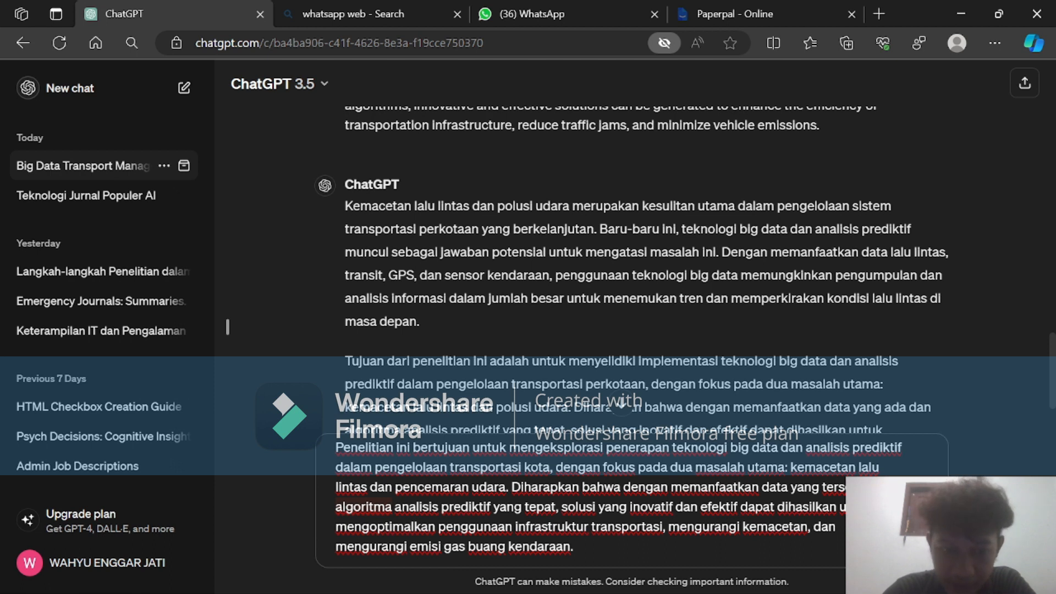
pyautogui.scroll(5, 591, 495)
pyautogui.scroll(-2, 562, 275)
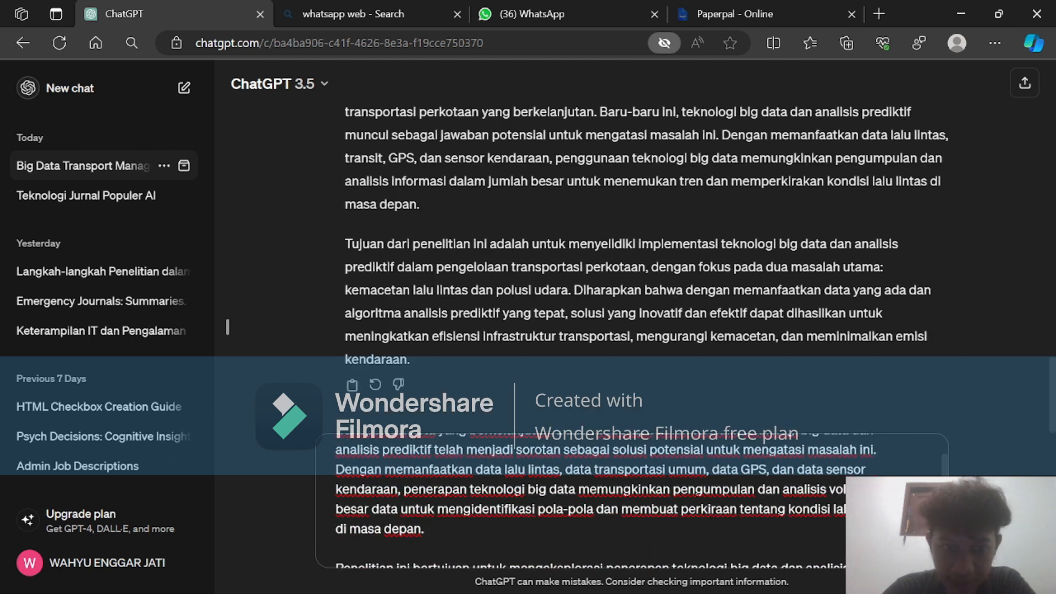
pyautogui.scroll(-1, 520, 540)
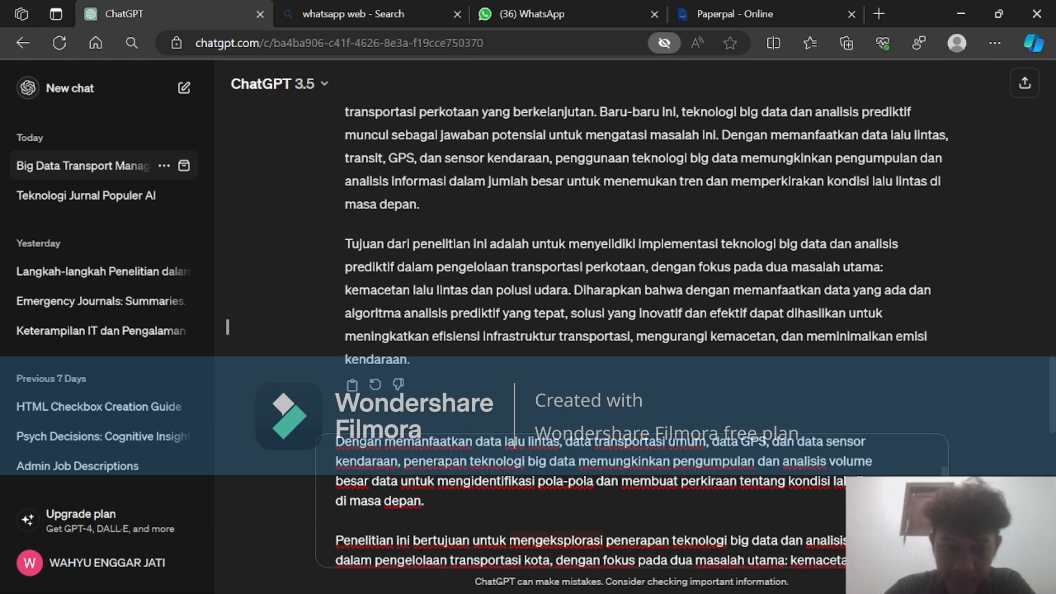
# Clear the pasted original introduction from the unsent ChatGPT message.
pyautogui.click(521, 540)
pyautogui.hotkey('ctrl', 'a')
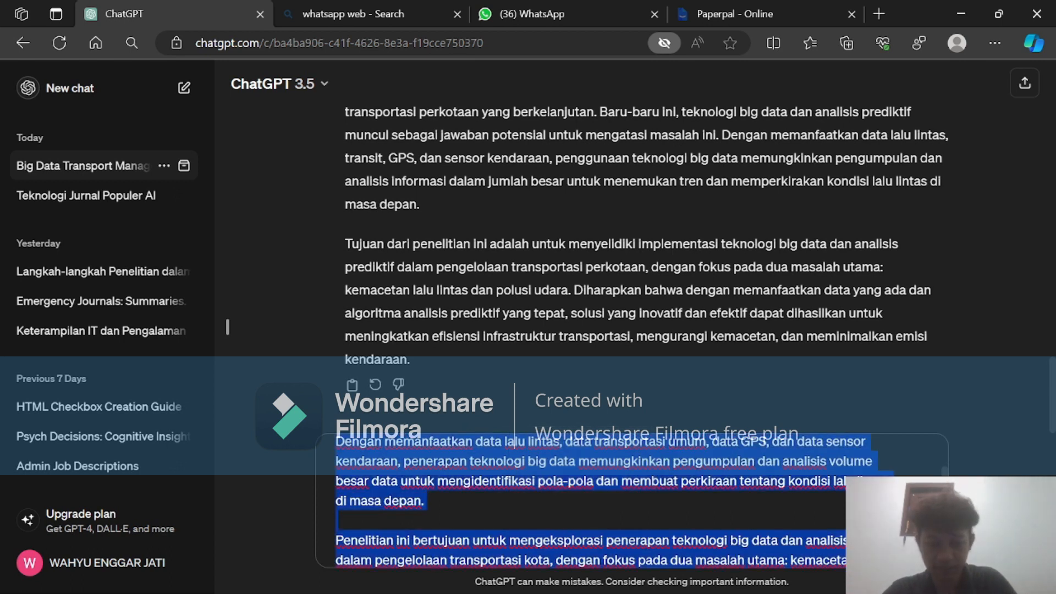
pyautogui.press('BackSpace')
# Copy ChatGPT's Indonesian translation and paste it into the empty paraphrase result box in Paperpal.
pyautogui.click(352, 476)
pyautogui.click(744, 9)
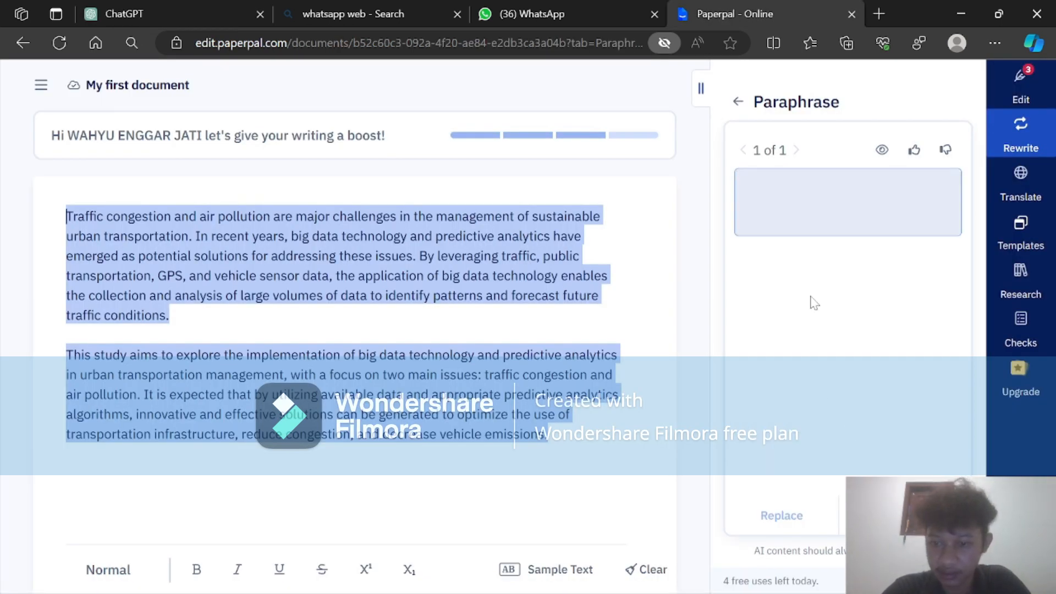
pyautogui.click(796, 180)
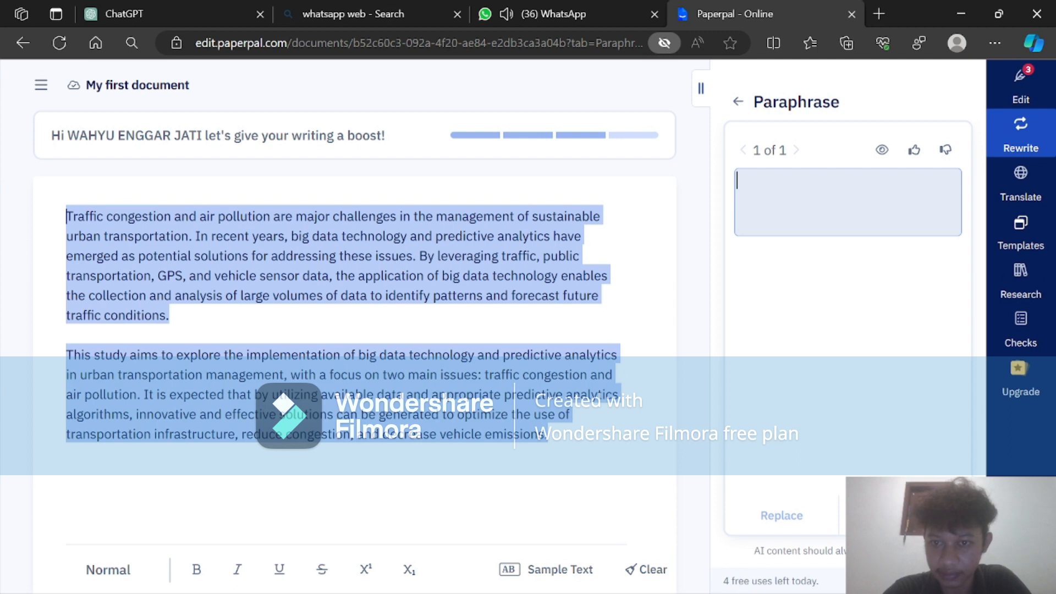
pyautogui.hotkey('ctrl', 'v')
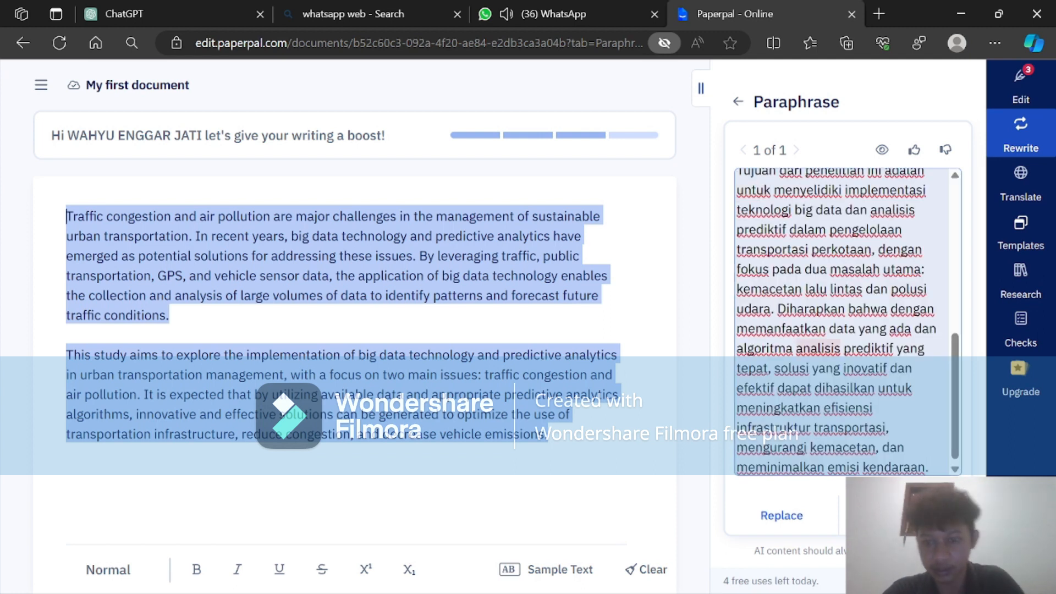
# Generate a second paraphrase of the two selected introduction paragraphs in Paperpal and look through it.
pyautogui.click(905, 516)
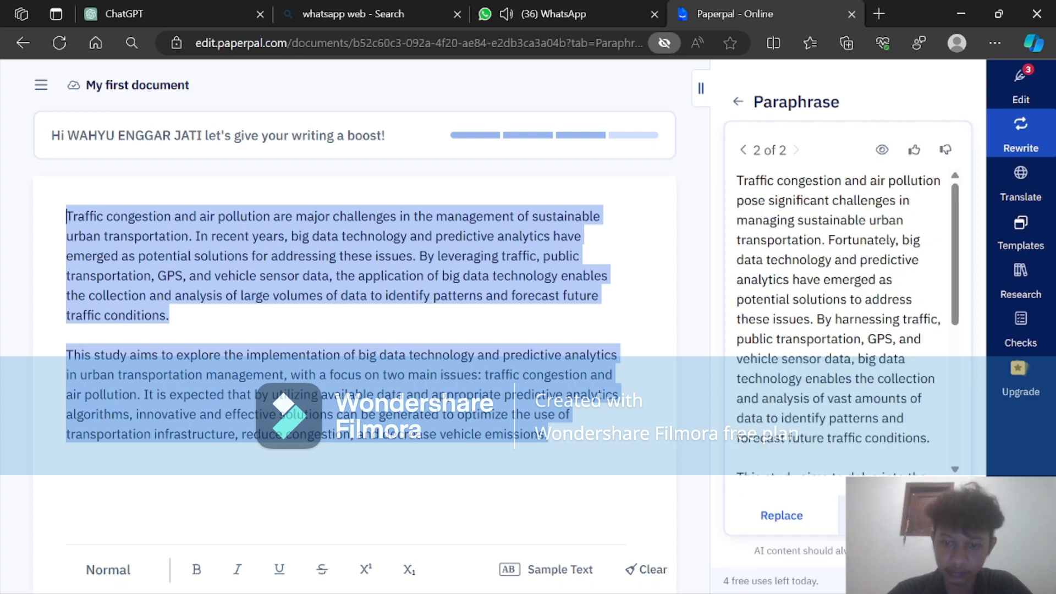
pyautogui.scroll(-5, 842, 322)
pyautogui.scroll(5, 842, 322)
# Select the full second paraphrase in Paperpal and look back at the earlier Indonesian translations in the ChatGPT conversation.
pyautogui.scroll(-5, 841, 322)
pyautogui.moveTo(846, 465); pyautogui.dragTo(727, 153)
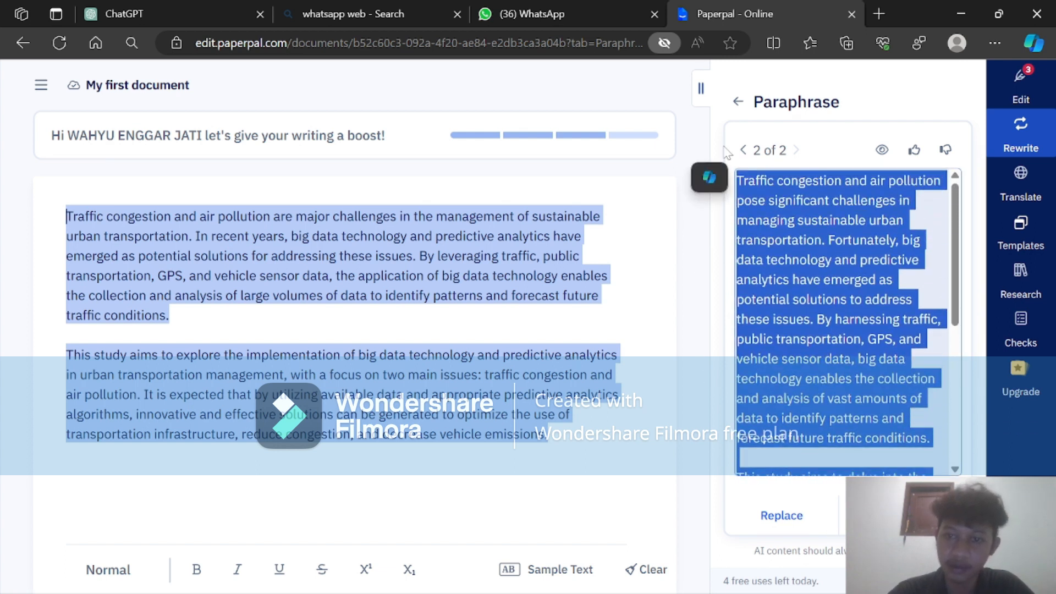
pyautogui.click(223, 8)
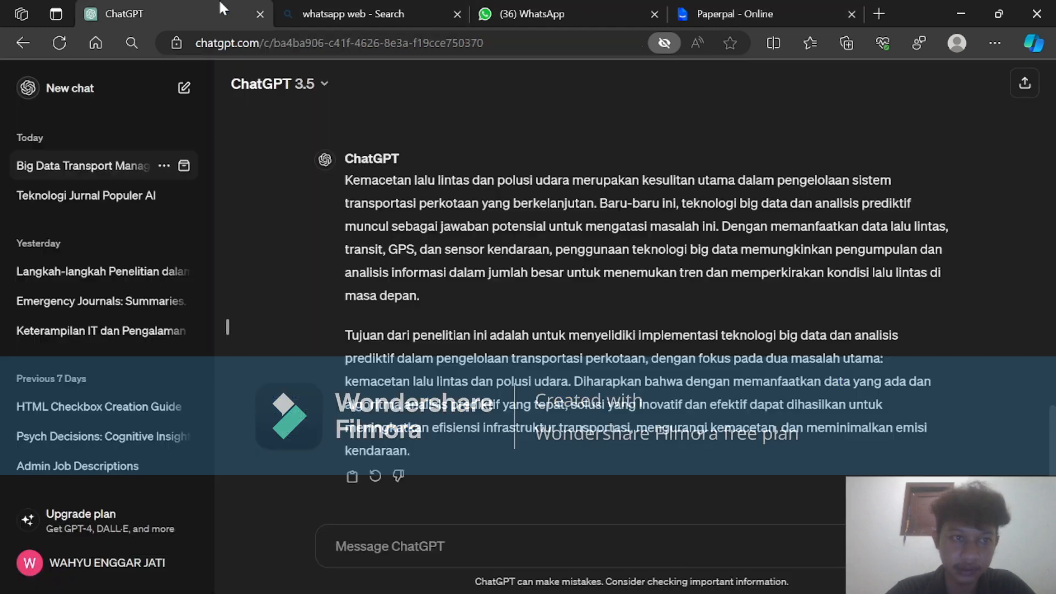
pyautogui.scroll(8, 227, 327)
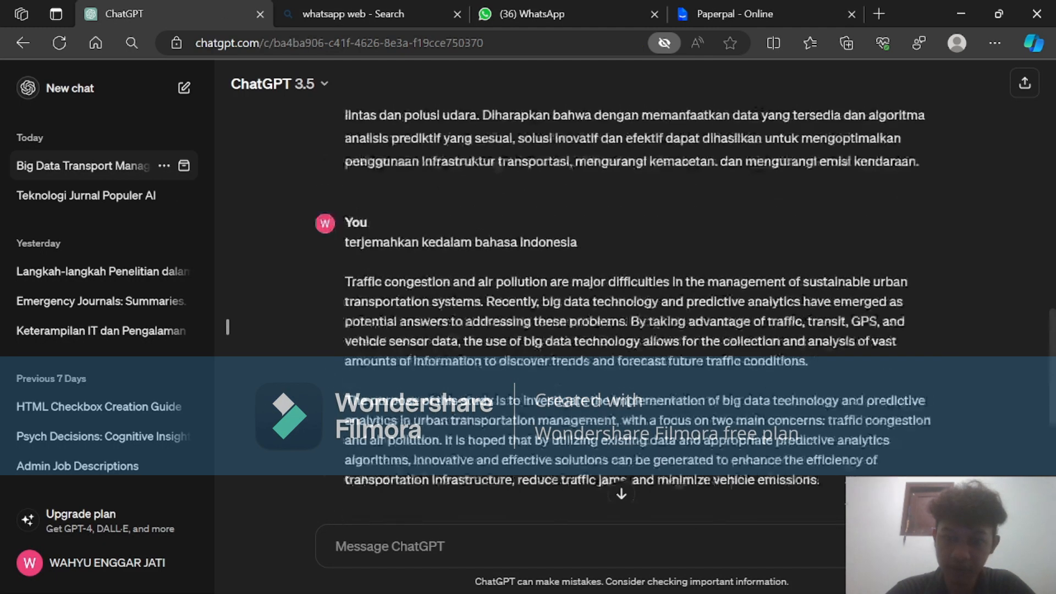
# Look at the numbered list of research applications in the Word document Document1 and return to ChatGPT.
pyautogui.moveTo(691, 575)
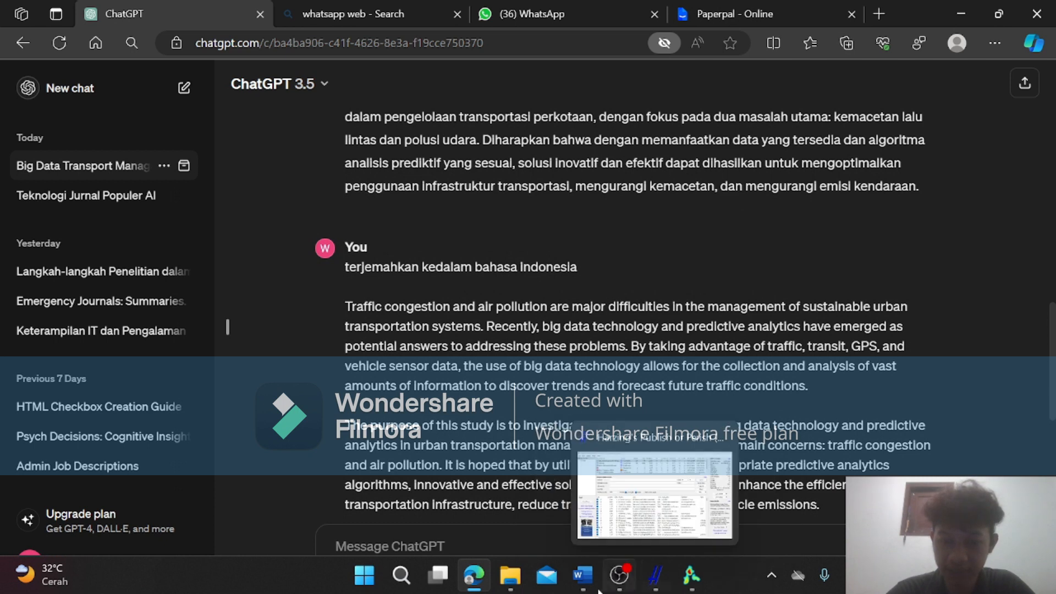
pyautogui.moveTo(584, 575)
pyautogui.click(577, 506)
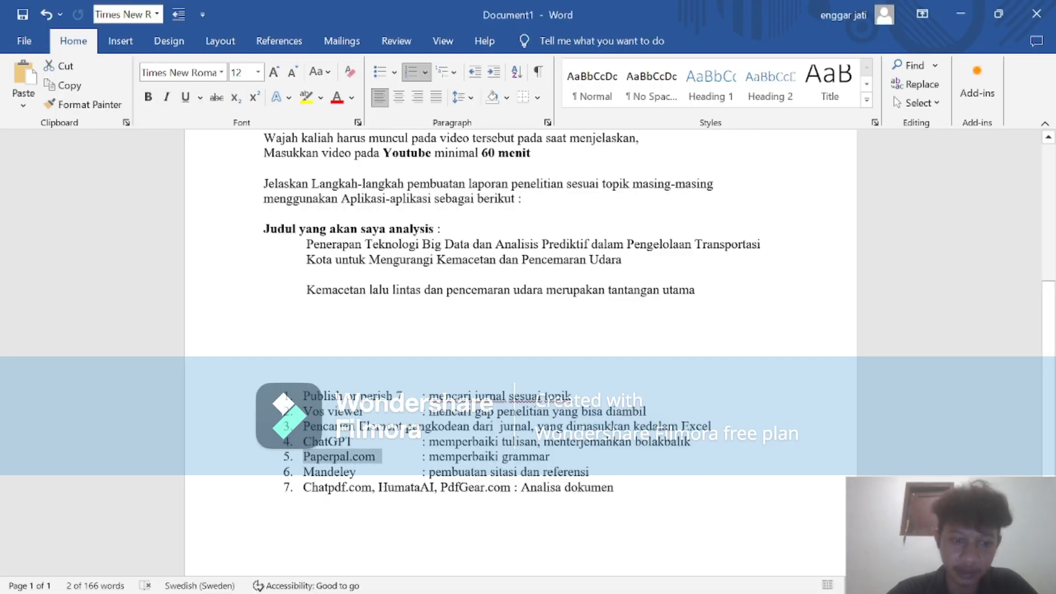
pyautogui.click(950, 12)
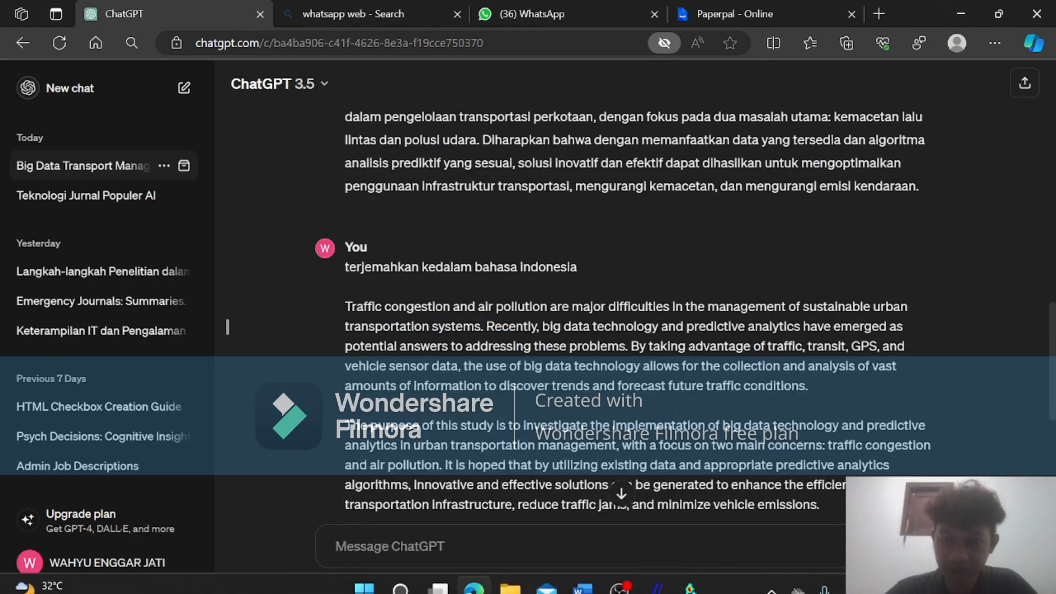
# Switch to OBS Studio to reach its recording controls.
pyautogui.moveTo(654, 587)
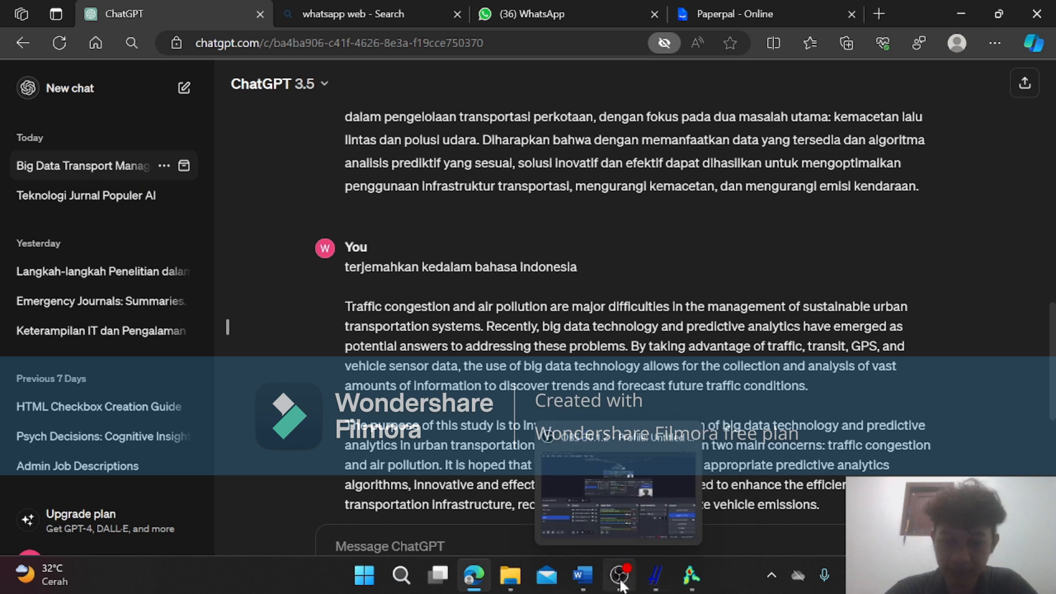
pyautogui.moveTo(609, 499)
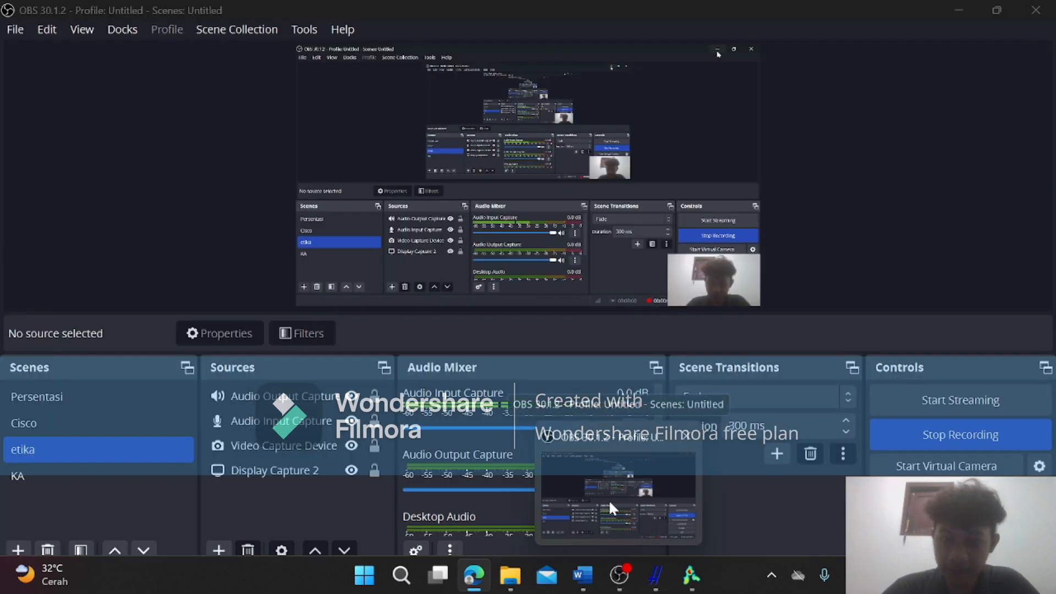
pyautogui.click(608, 500)
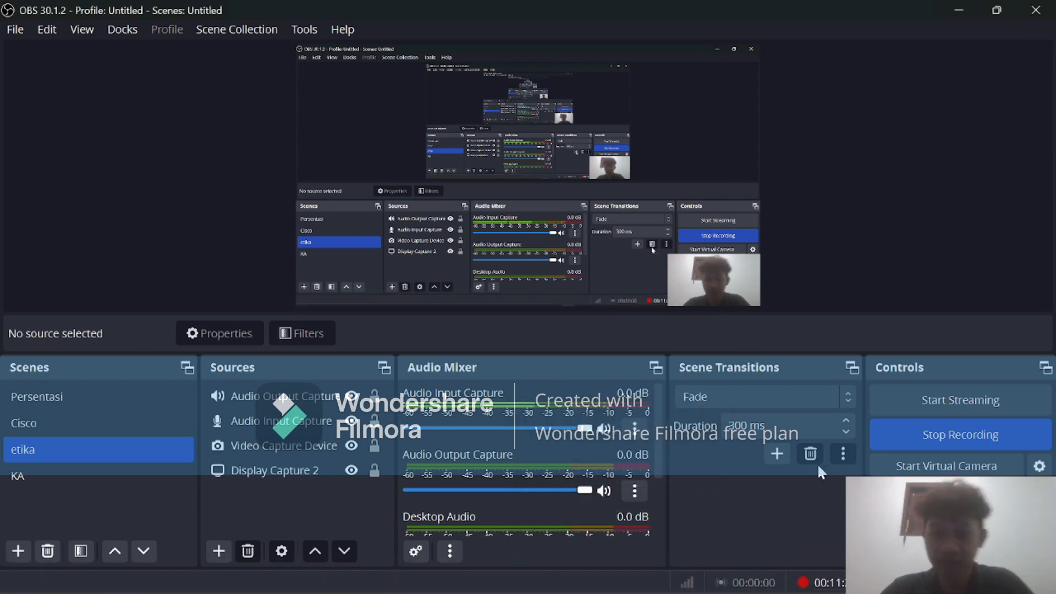
pyautogui.click(924, 439)
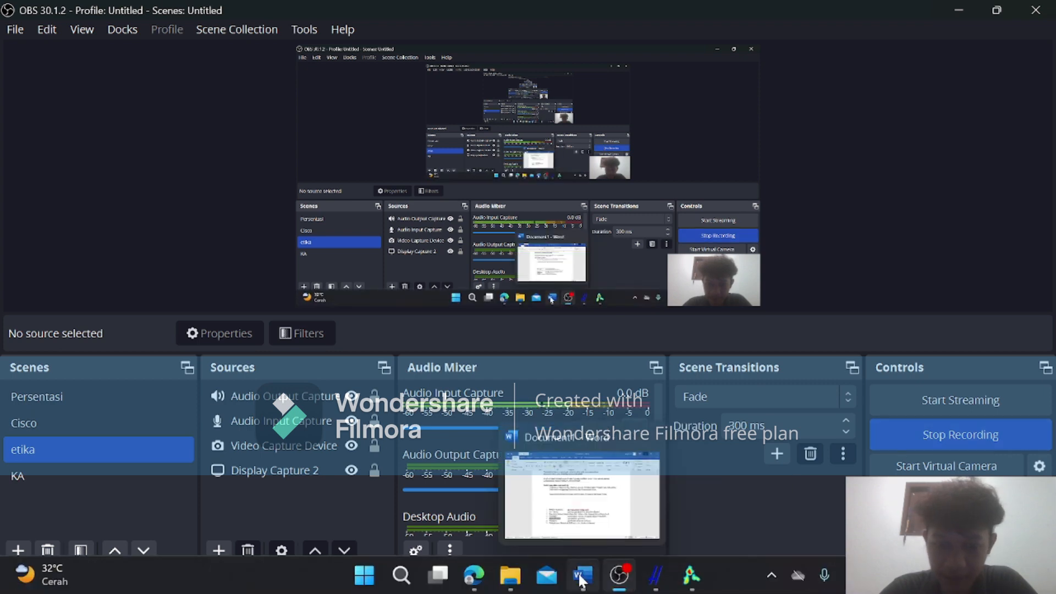
# Review the Word list of seven application steps, from Publish or Perish 7 to the document analysis tools.
pyautogui.click(569, 505)
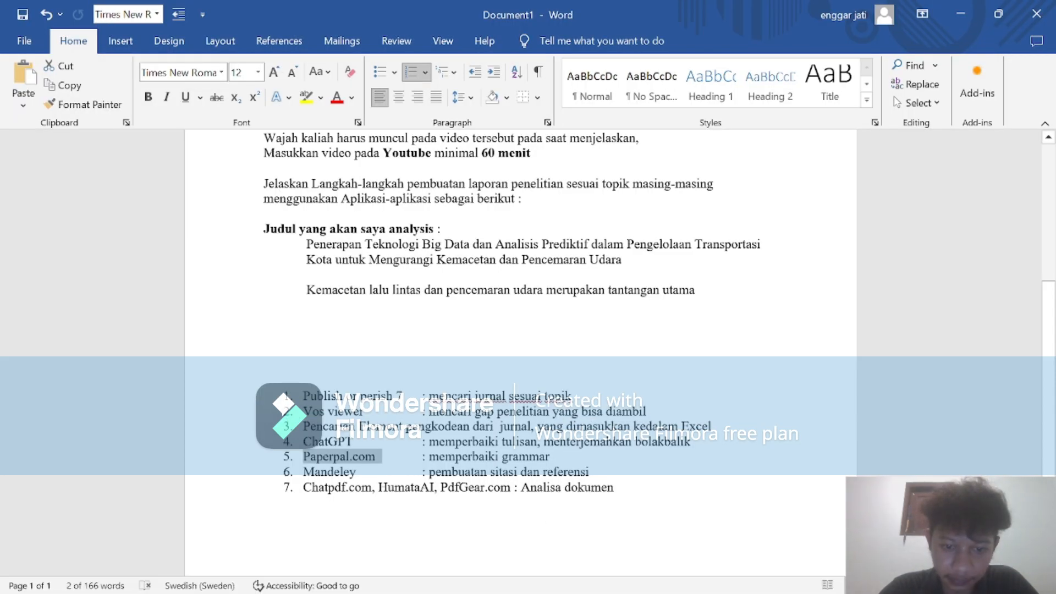
pyautogui.scroll(-1, 520, 303)
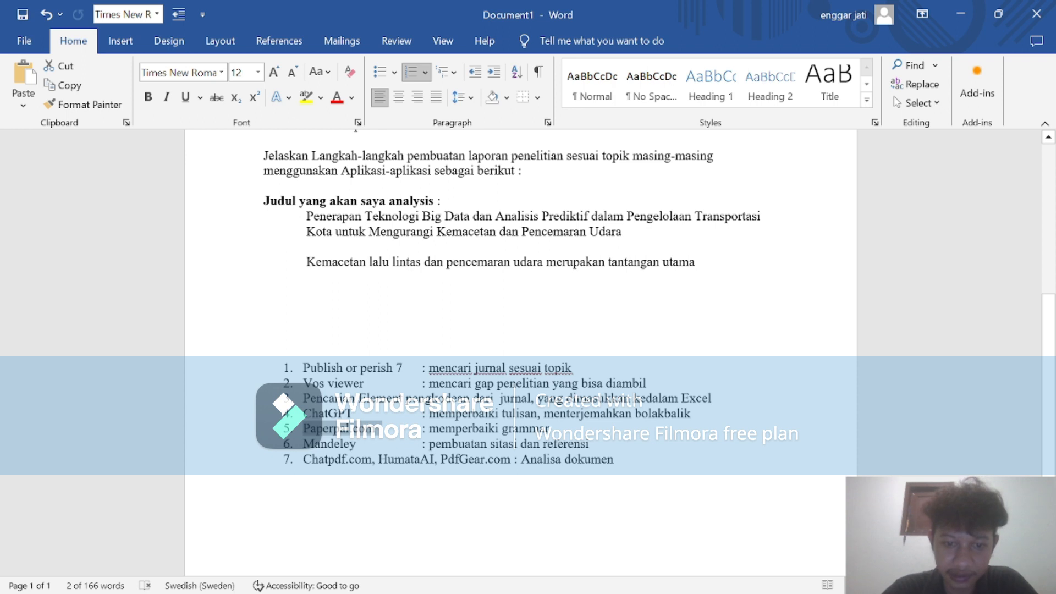
pyautogui.click(446, 384)
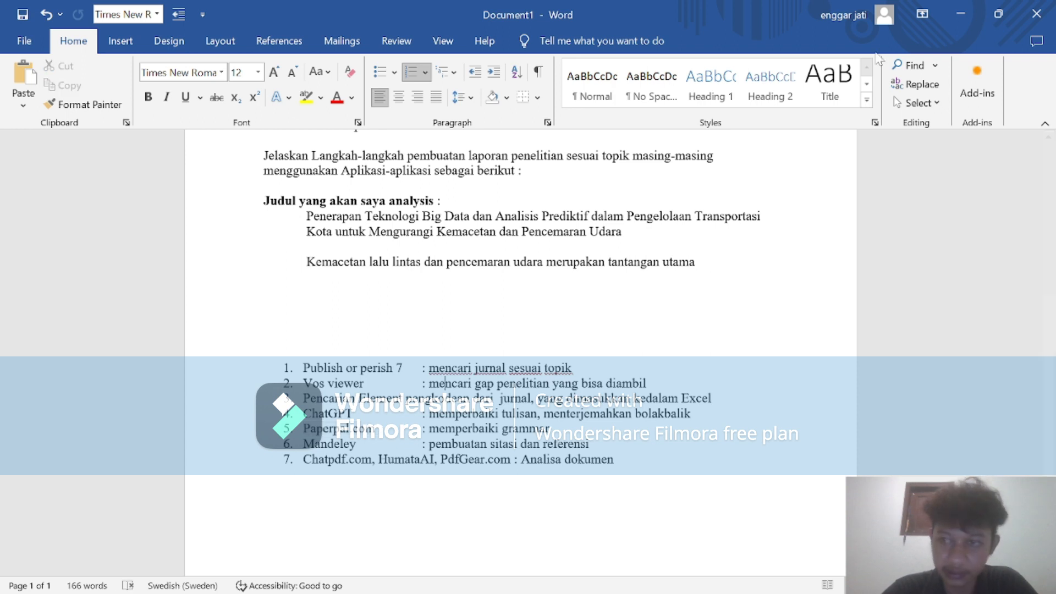
# Return to OBS Studio and stop the screen recording.
pyautogui.click(964, 13)
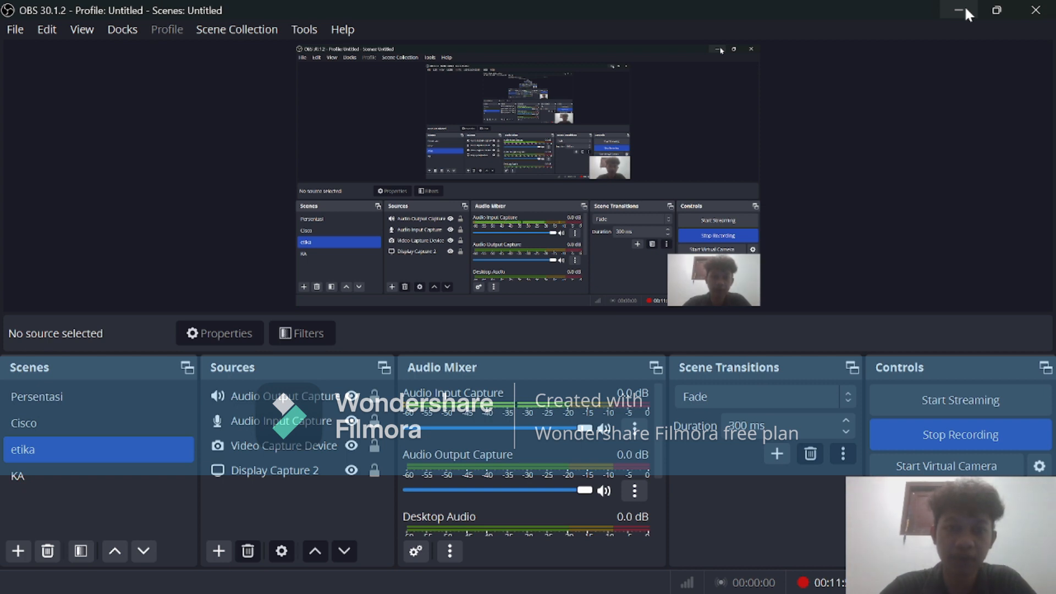
pyautogui.click(950, 437)
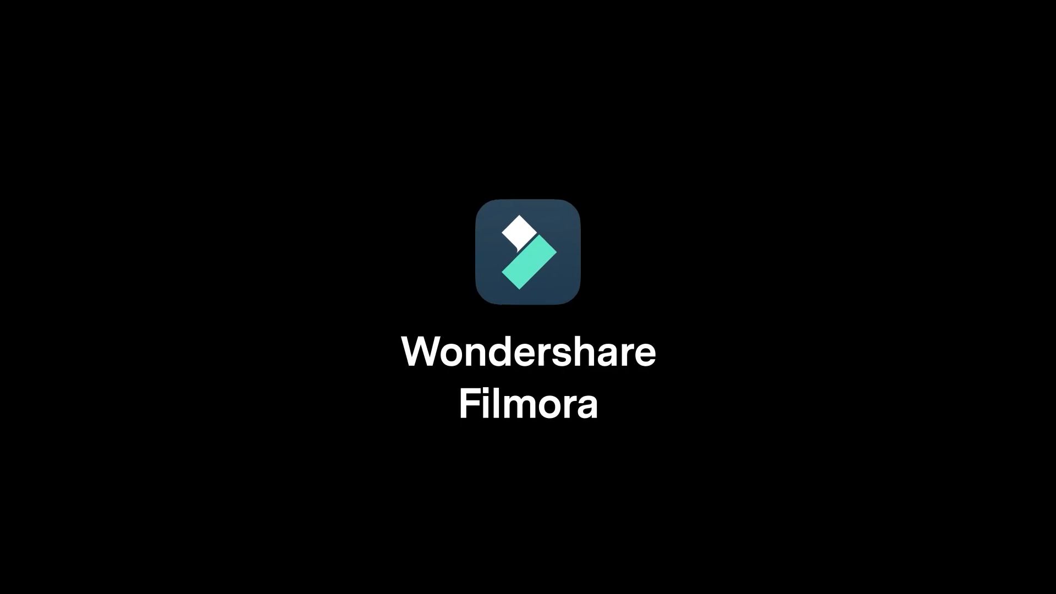